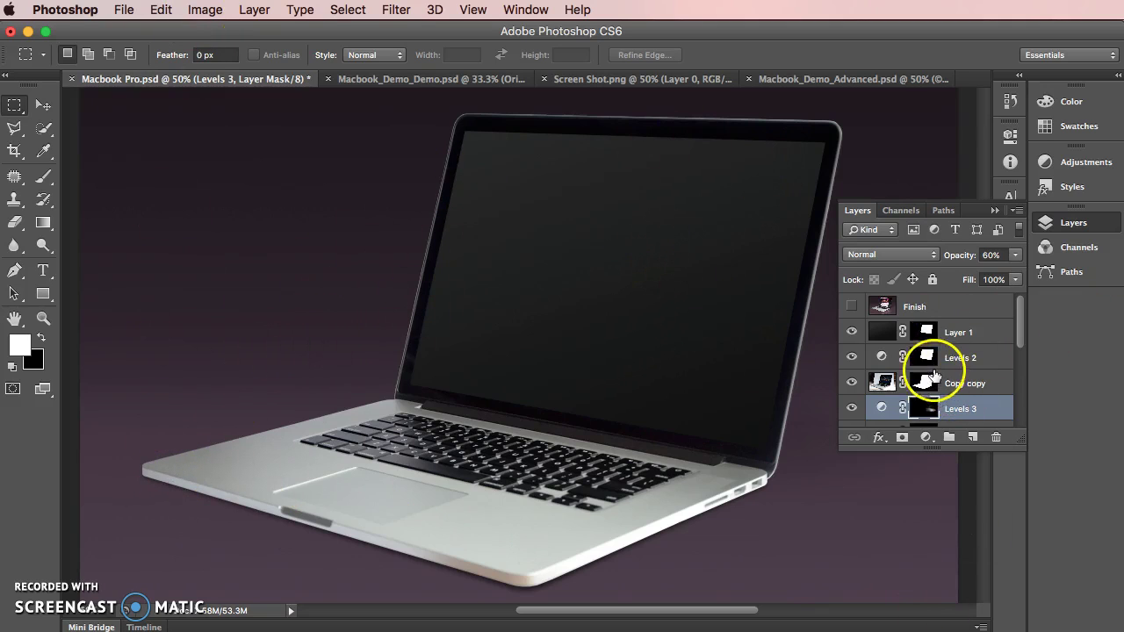
# Duplicate the Copy copy layer and apply the layer mask on the resulting Copy copy 2.
pyautogui.scroll(-2, 931, 373)
pyautogui.click(876, 341)
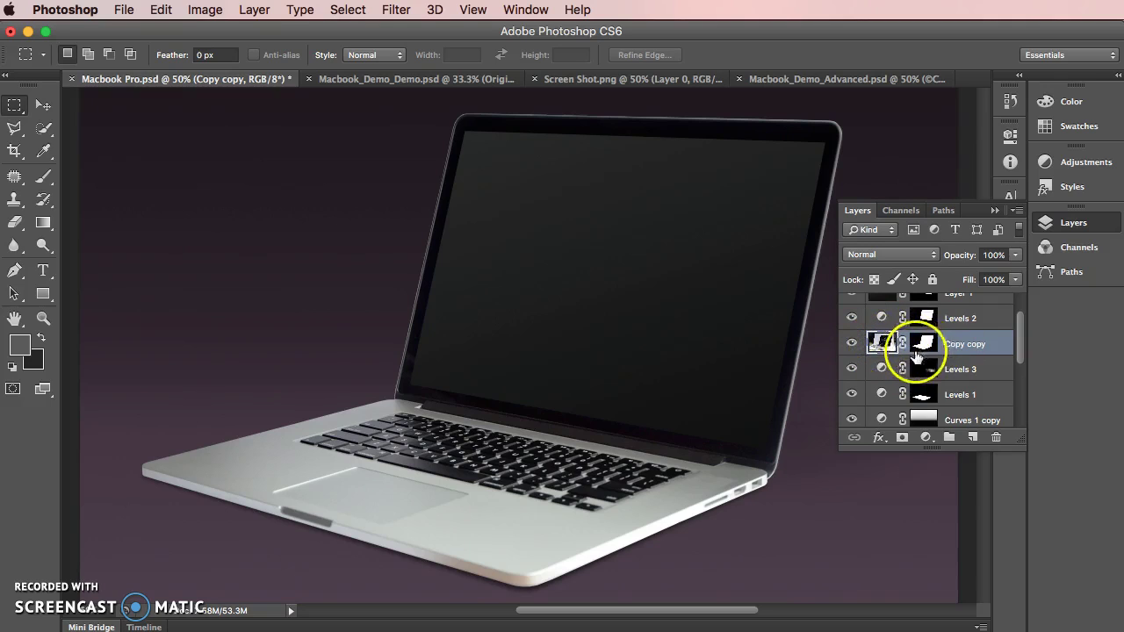
pyautogui.moveTo(882, 345); pyautogui.dragTo(974, 437)
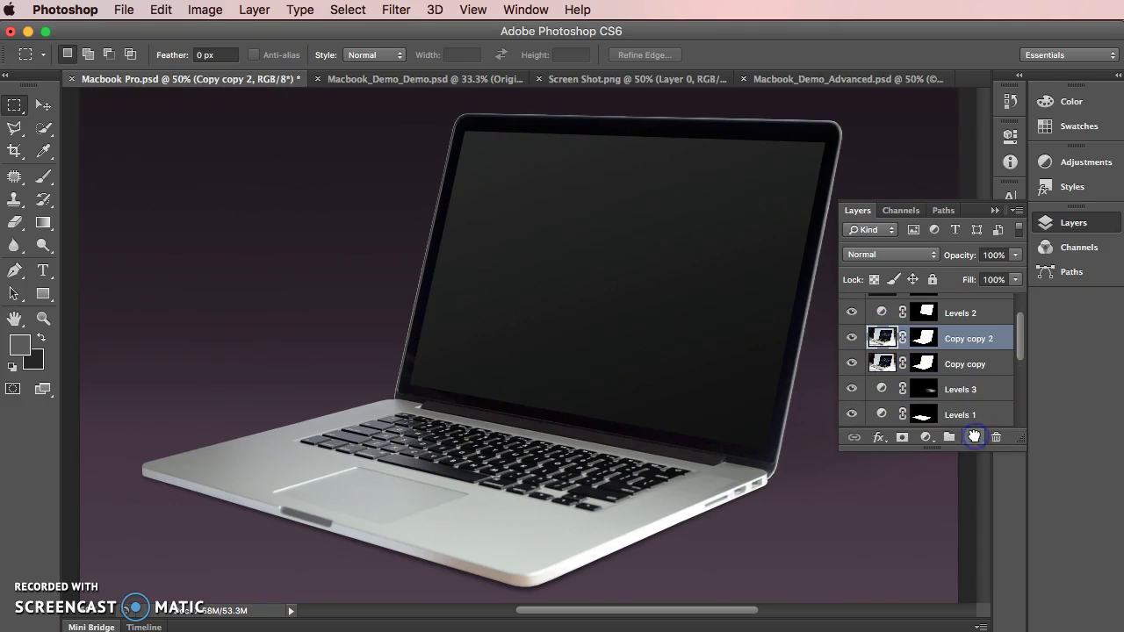
pyautogui.rightClick(918, 341)
pyautogui.click(918, 338)
pyautogui.rightClick(916, 337)
pyautogui.click(973, 389)
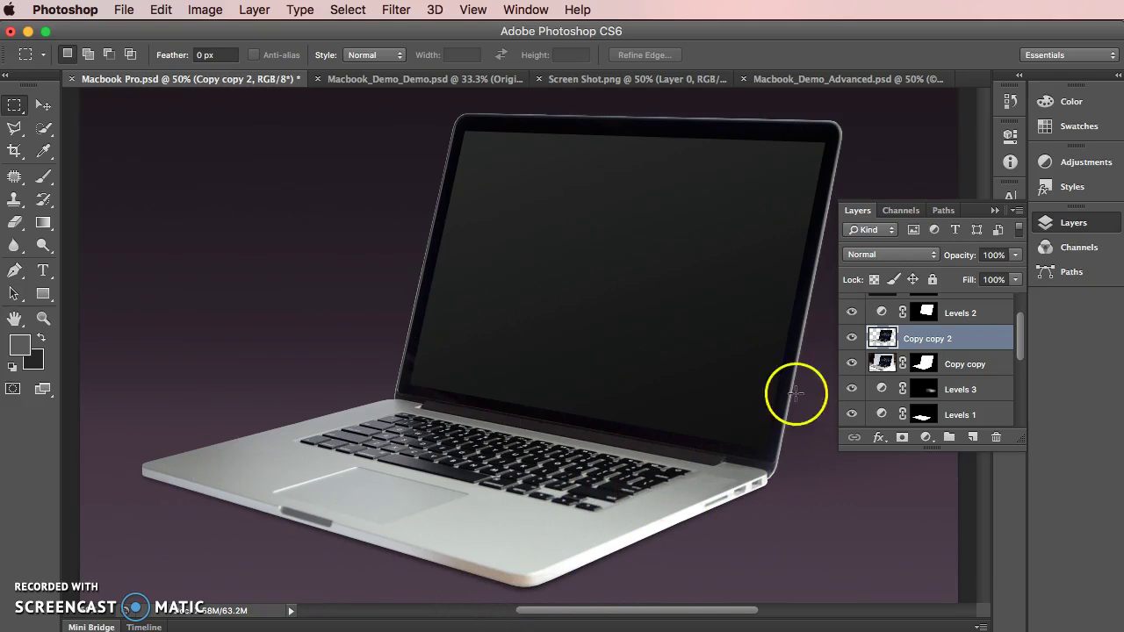
# Put Copy copy 2 under Copy copy, naming them Reflection and Macbook respectively.
pyautogui.moveTo(884, 337); pyautogui.dragTo(886, 372)
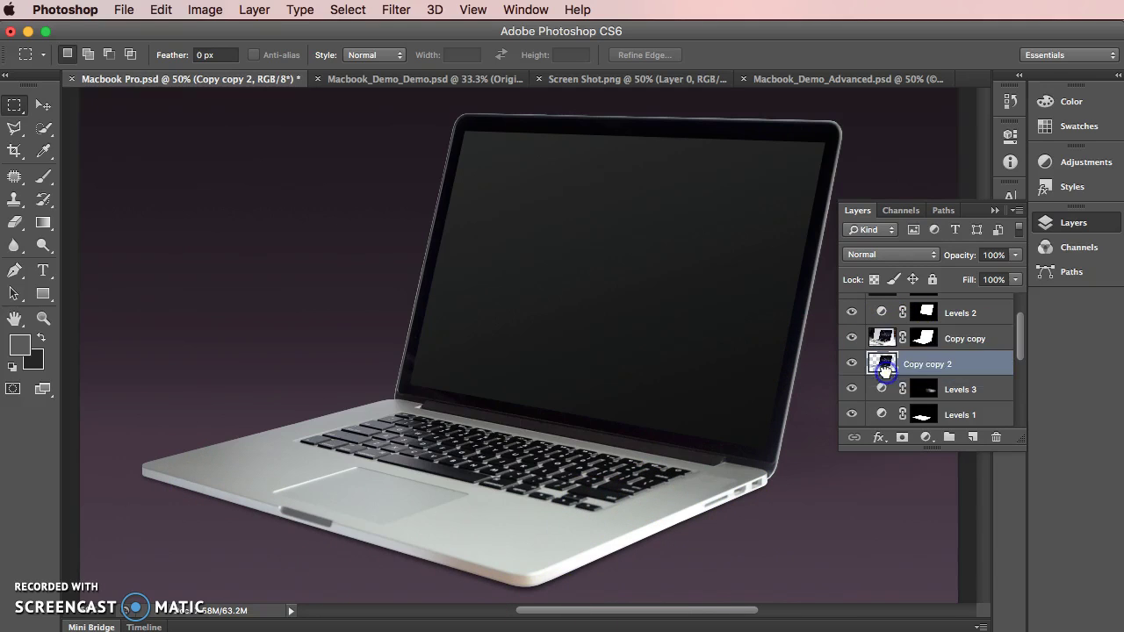
pyautogui.doubleClick(961, 340)
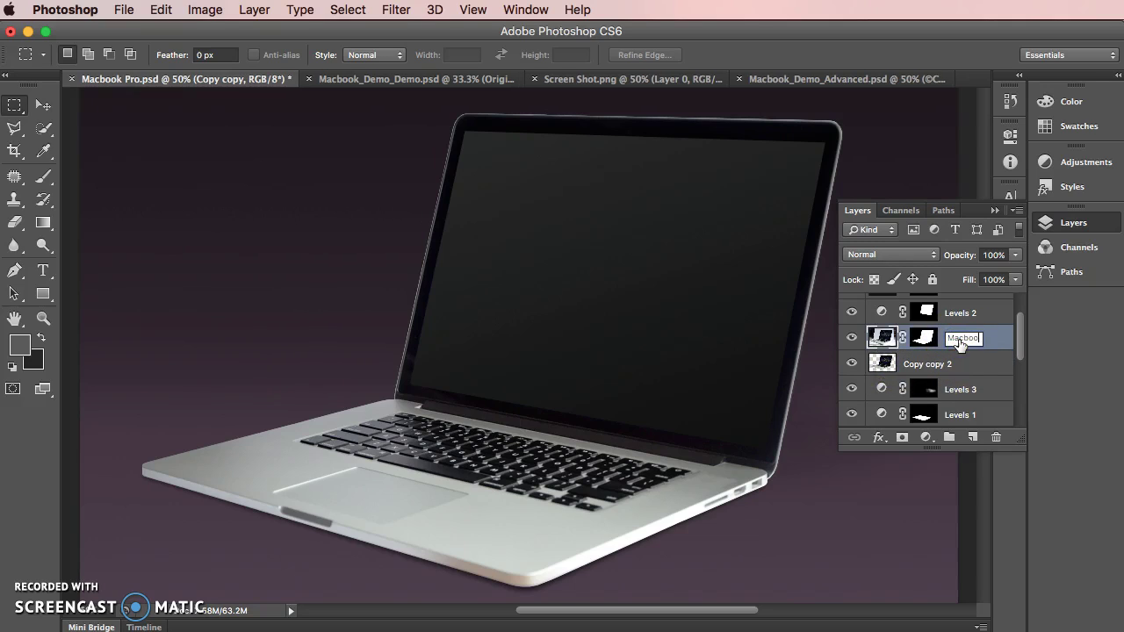
pyautogui.write('Macbook')
pyautogui.press('Return')
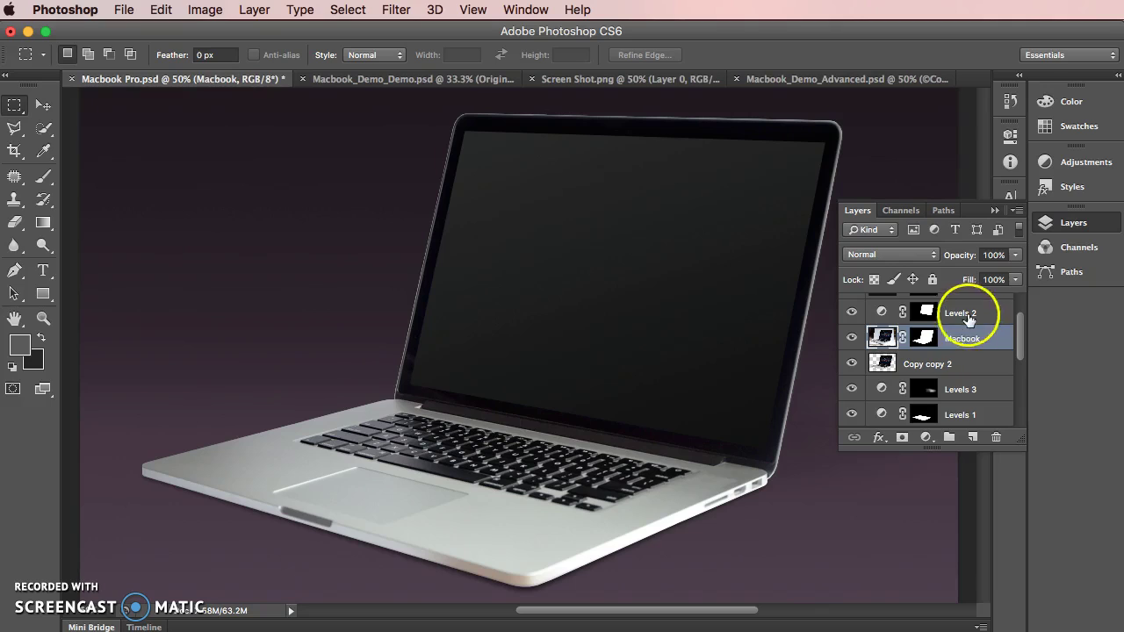
pyautogui.click(882, 337)
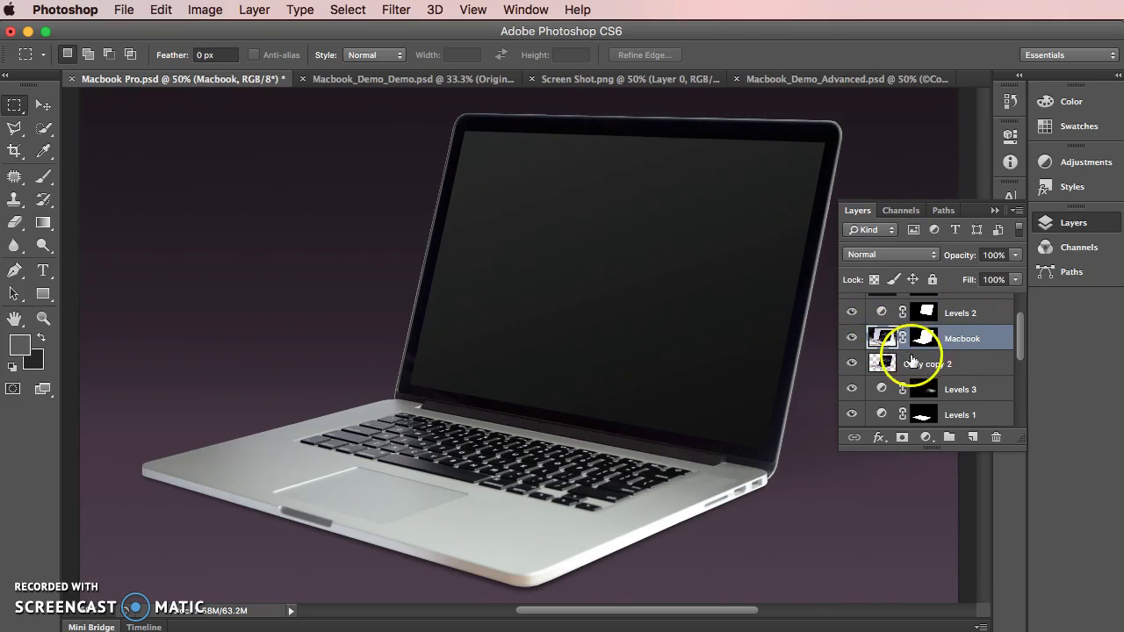
pyautogui.doubleClick(934, 363)
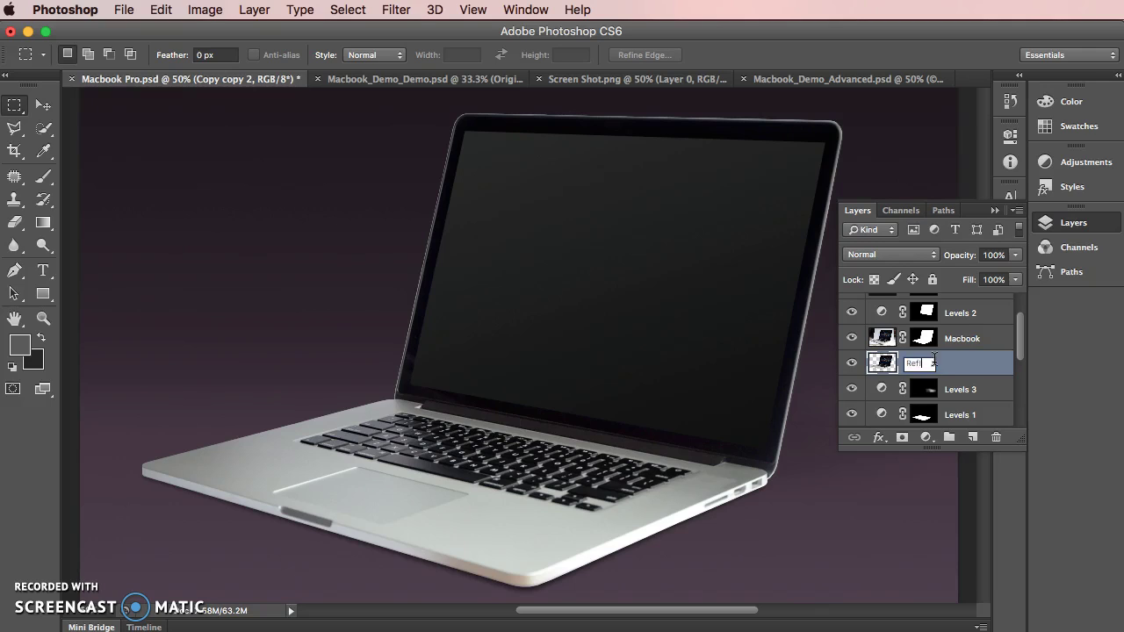
pyautogui.press('Return')
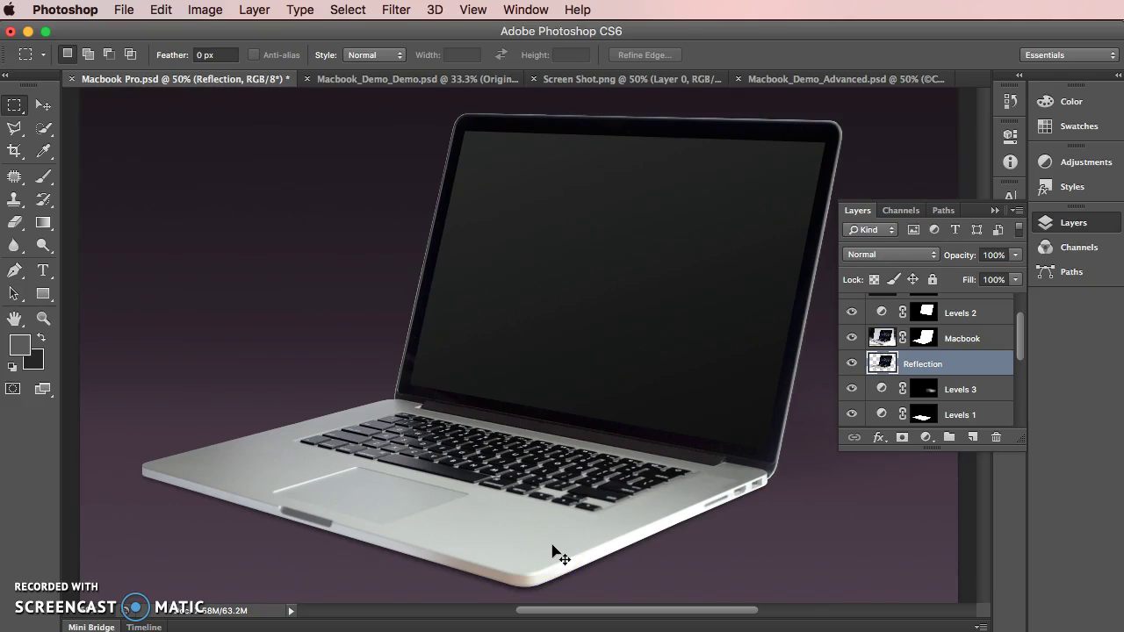
# Nudge Reflection down with Shift+Down and drag it below Levels 1, just above Curves 1 copy.
pyautogui.hotkey('shift', 'Down')
pyautogui.hotkey('shift', 'Down')
pyautogui.hotkey('shift', 'Down')
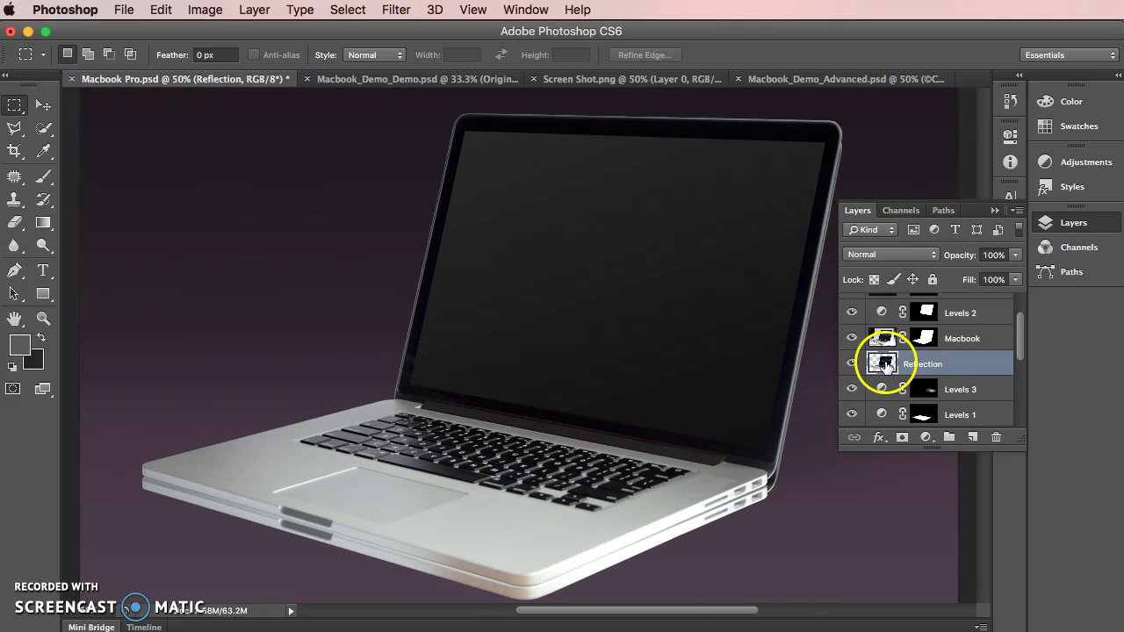
pyautogui.scroll(-1, 889, 368)
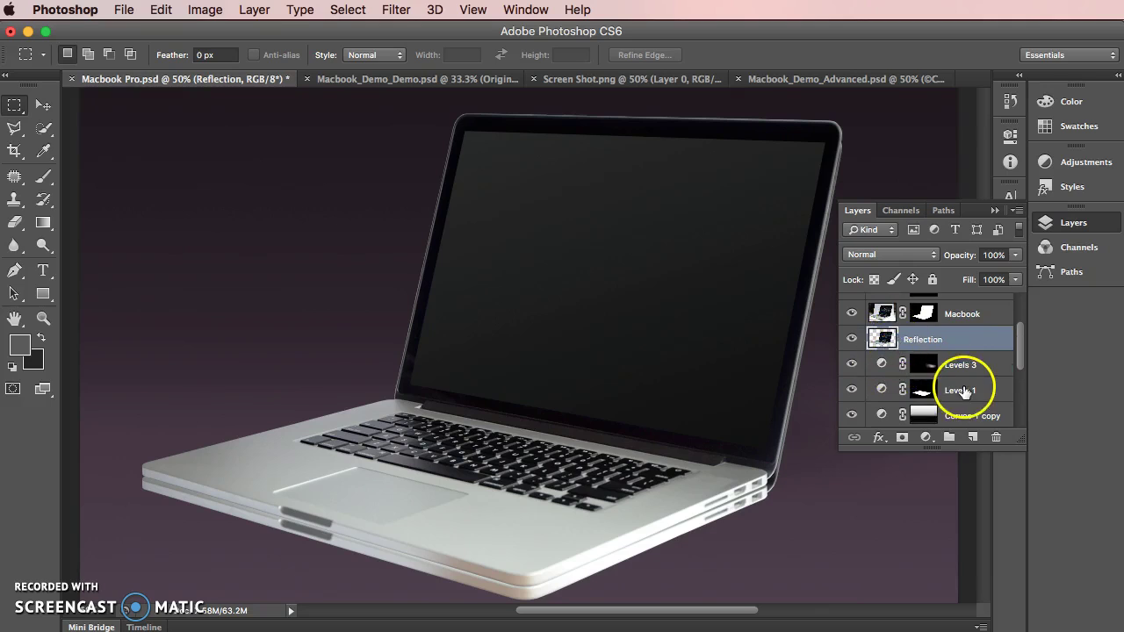
pyautogui.scroll(-1, 963, 390)
pyautogui.moveTo(884, 316); pyautogui.dragTo(885, 374)
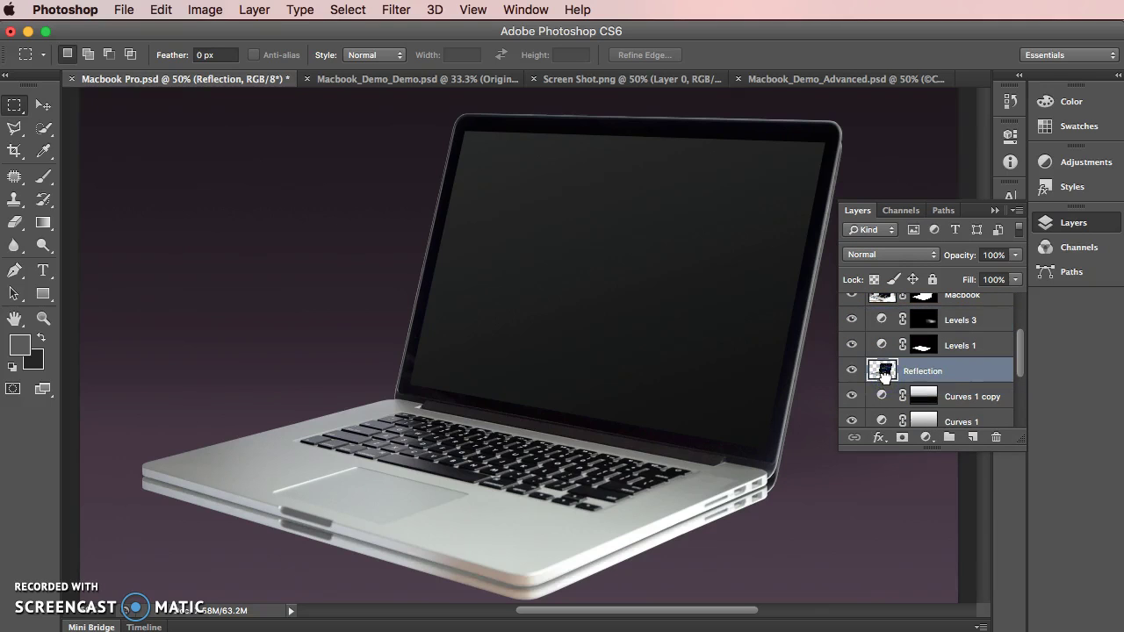
pyautogui.click(921, 376)
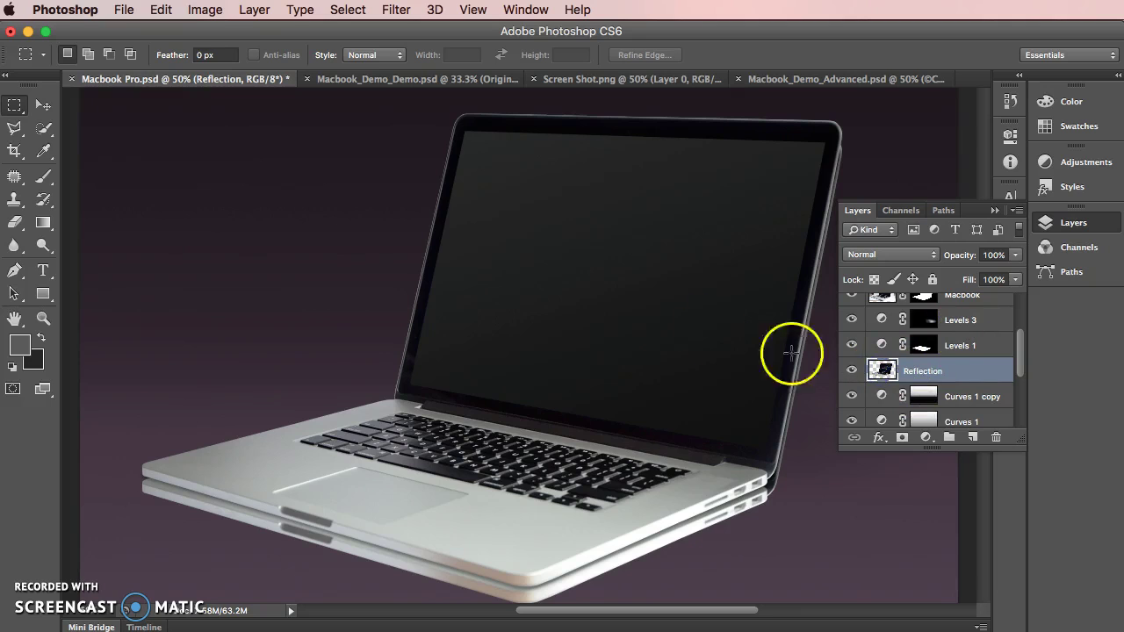
# Free Transform the Reflection layer taller to 103.34% height and commit it.
pyautogui.click(159, 10)
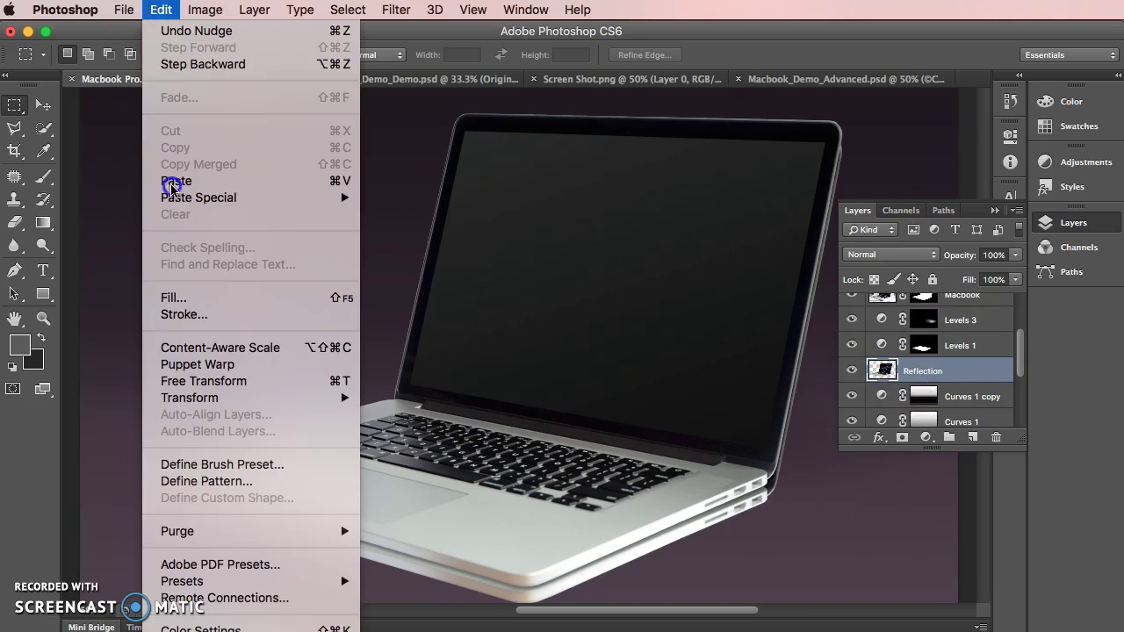
pyautogui.moveTo(234, 400)
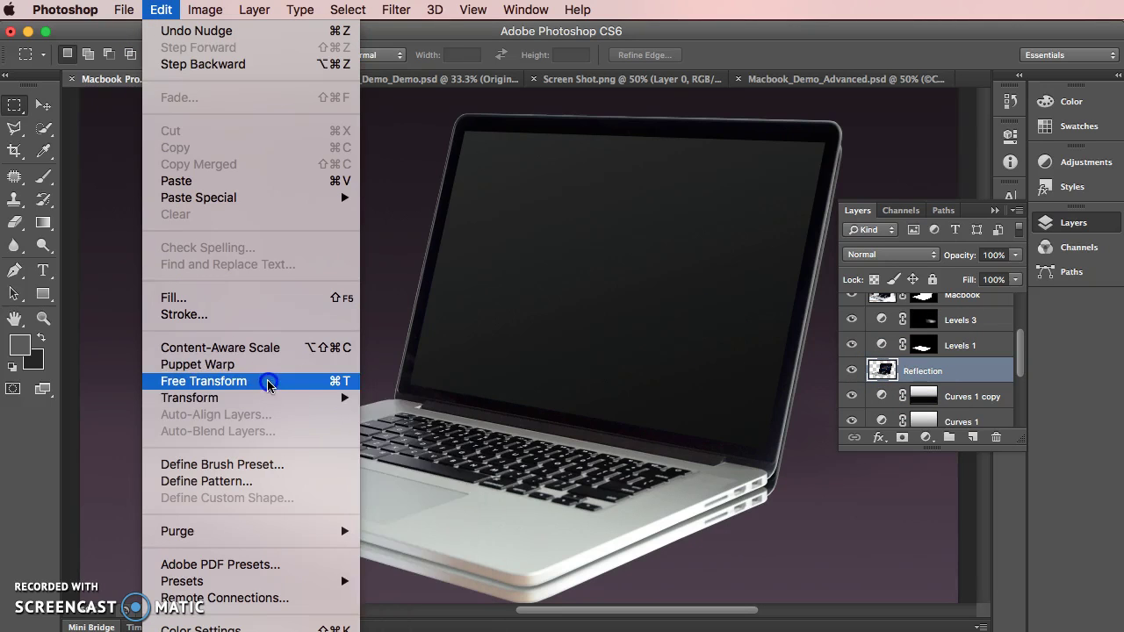
pyautogui.click(268, 383)
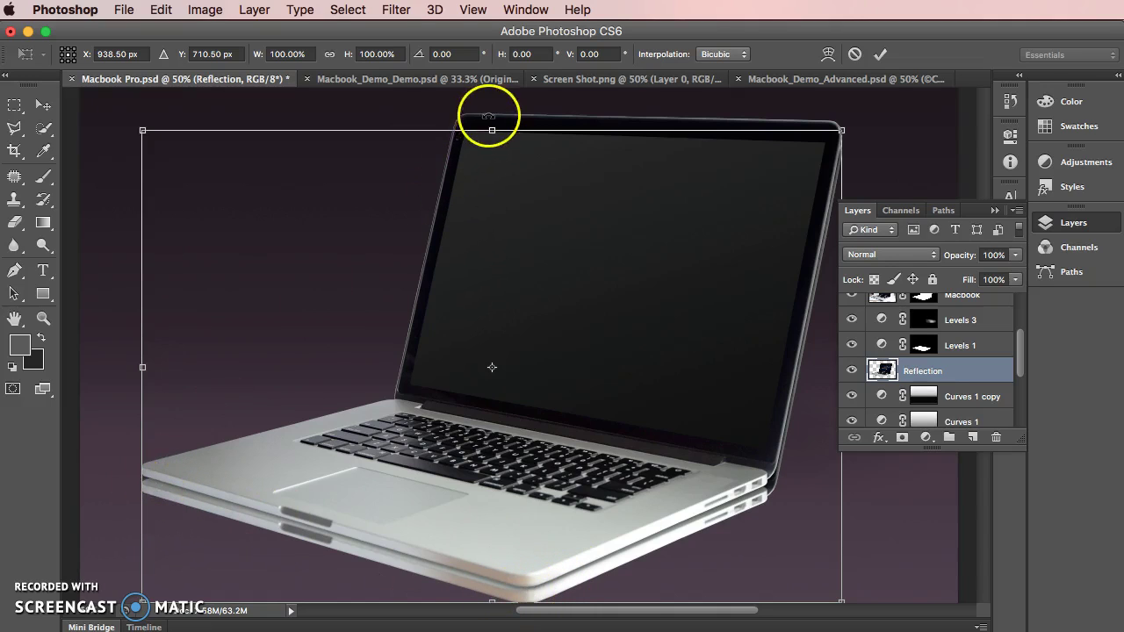
pyautogui.moveTo(492, 127); pyautogui.dragTo(496, 110)
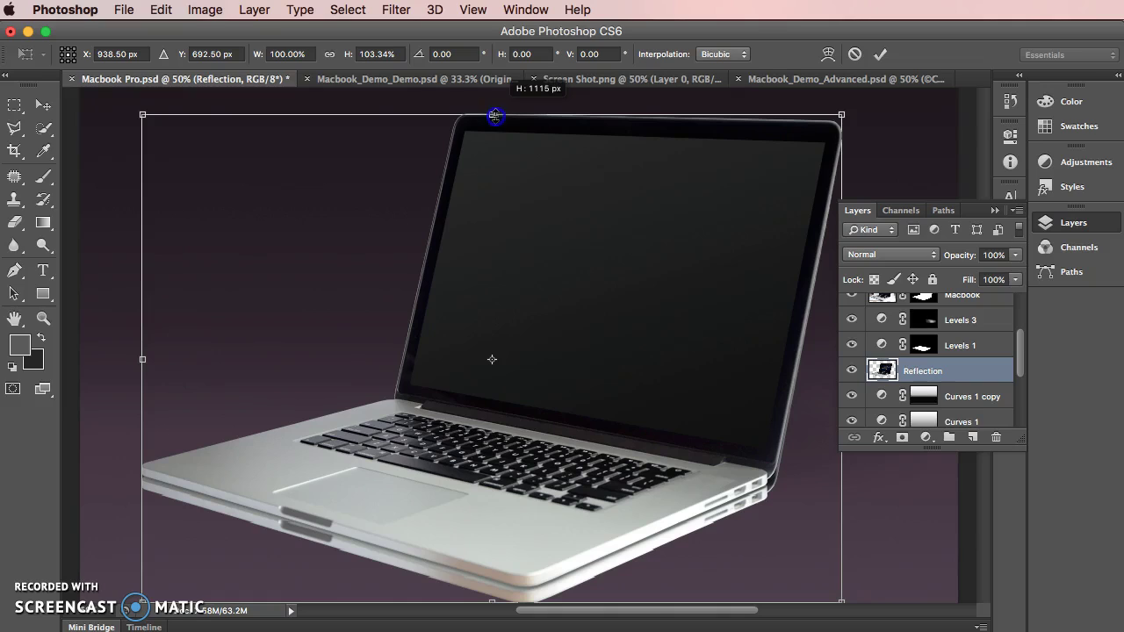
pyautogui.moveTo(494, 120); pyautogui.dragTo(495, 121)
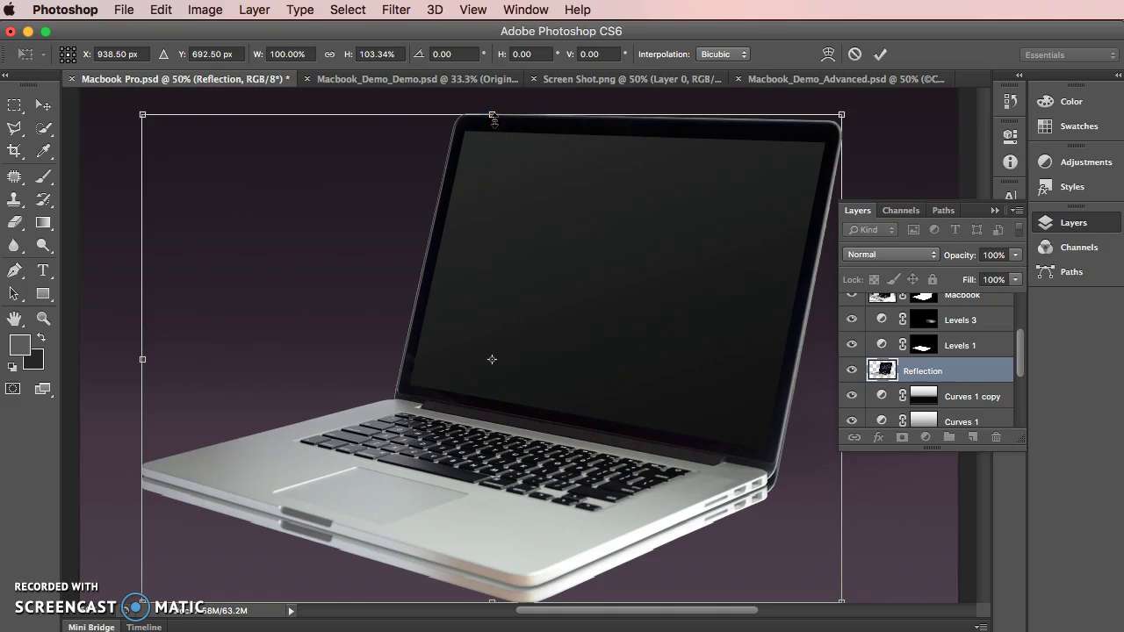
pyautogui.press('Return')
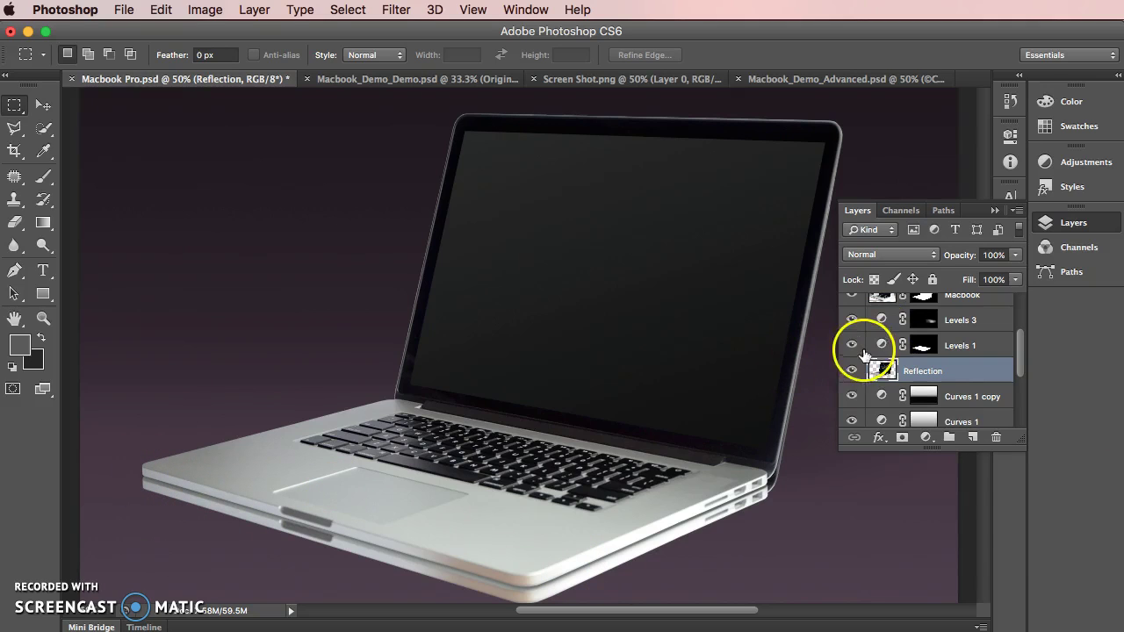
# Hide Levels 3 and Levels 1 and try a Quick Selection over the laptop base.
pyautogui.click(855, 298)
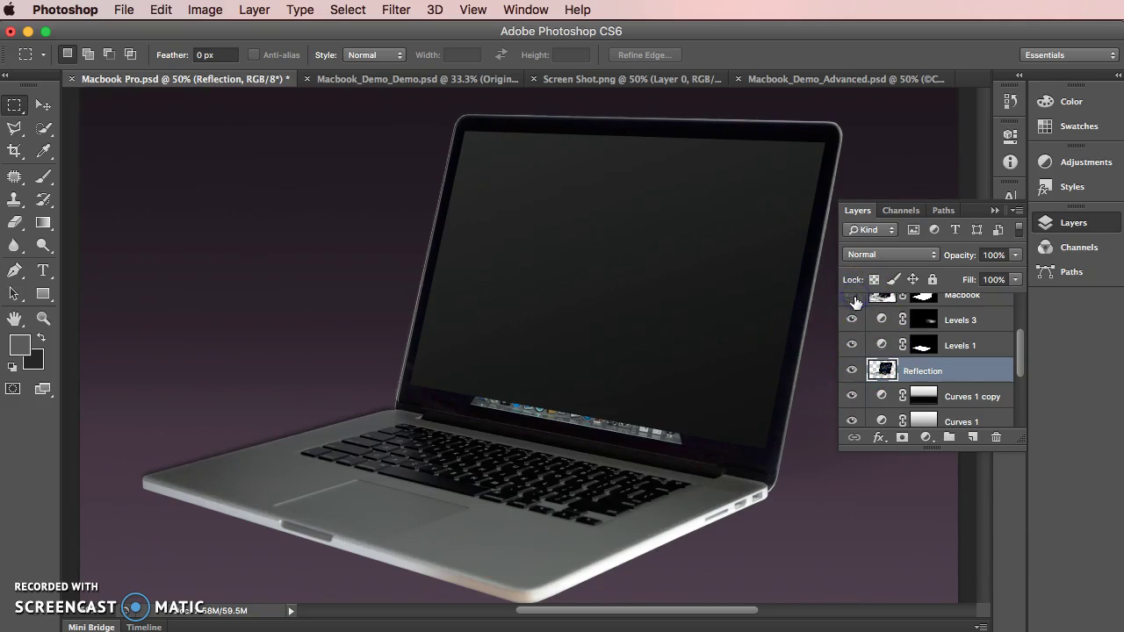
pyautogui.moveTo(852, 321); pyautogui.dragTo(852, 345)
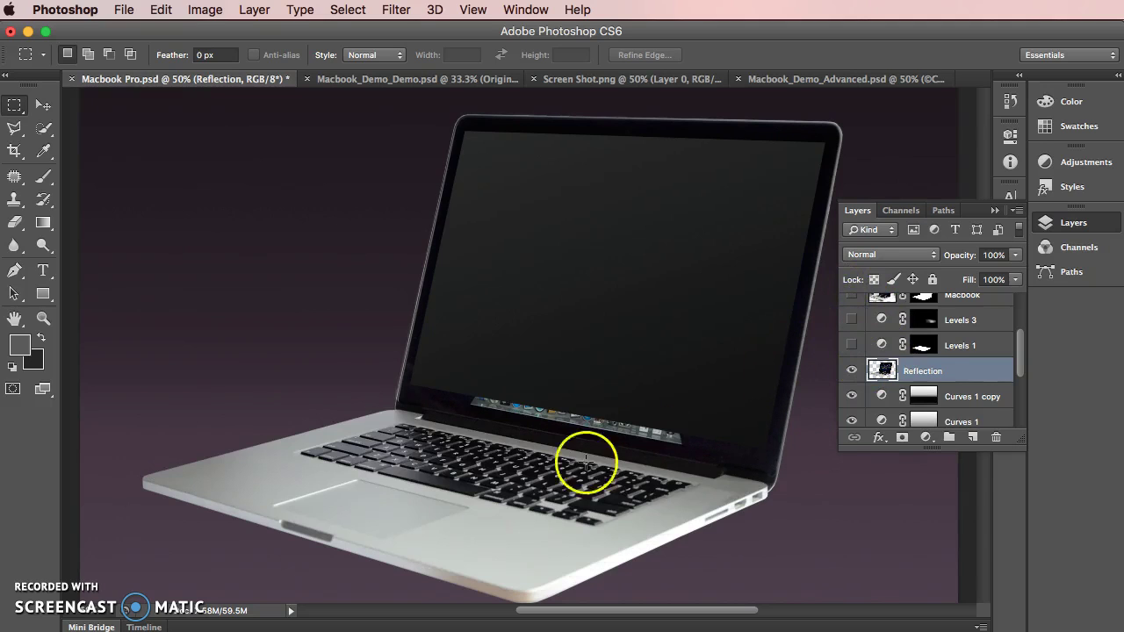
pyautogui.click(39, 130)
pyautogui.moveTo(286, 444)
pyautogui.mouseDown()
pyautogui.moveTo(238, 469)
pyautogui.moveTo(360, 499)
pyautogui.mouseUp()
pyautogui.moveTo(464, 518); pyautogui.dragTo(673, 427)
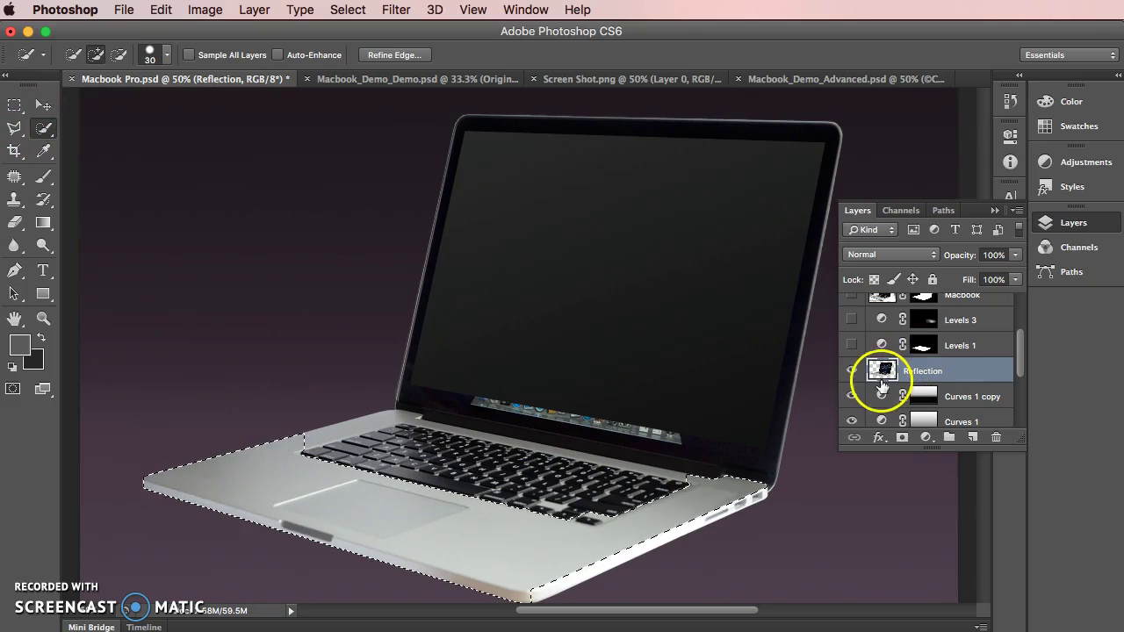
pyautogui.press('super+d')
pyautogui.moveTo(226, 466); pyautogui.dragTo(430, 504)
# Select the laptop base with the Magic Wand at Tolerance 6, then pick Polygonal Lasso.
pyautogui.click(42, 129)
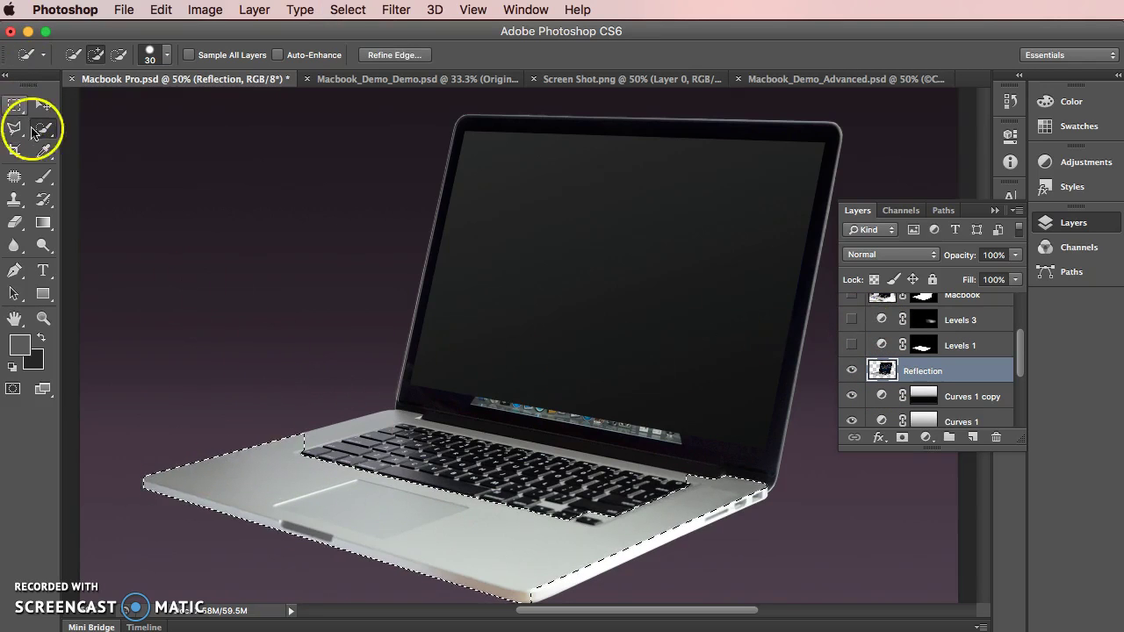
pyautogui.moveTo(51, 132); pyautogui.dragTo(84, 144)
pyautogui.click(359, 468)
pyautogui.click(284, 477)
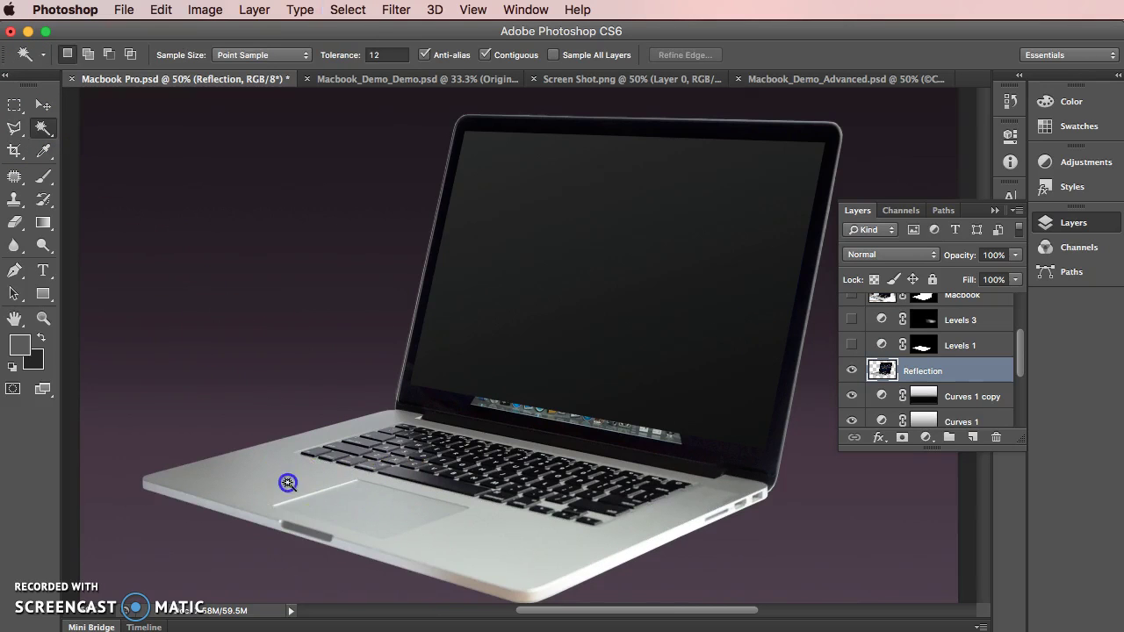
pyautogui.click(355, 55)
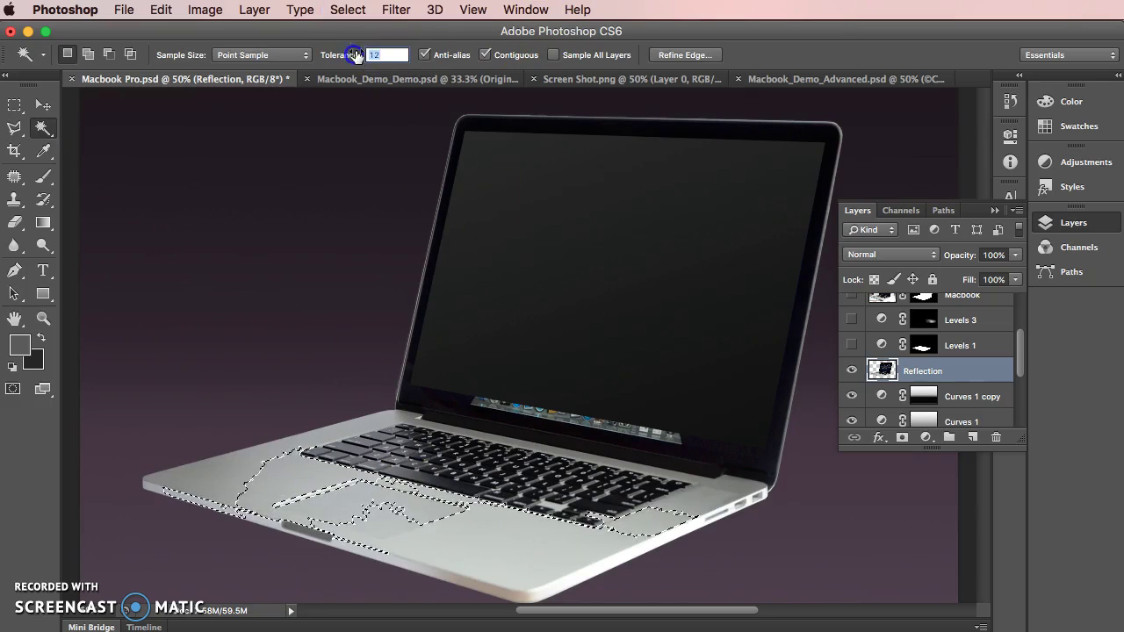
pyautogui.write('6')
pyautogui.press('super+d')
pyautogui.click(251, 456)
pyautogui.keyDown('shift'); pyautogui.click(210, 472); pyautogui.keyUp('shift')
pyautogui.keyDown('shift'); pyautogui.click(182, 470); pyautogui.keyUp('shift')
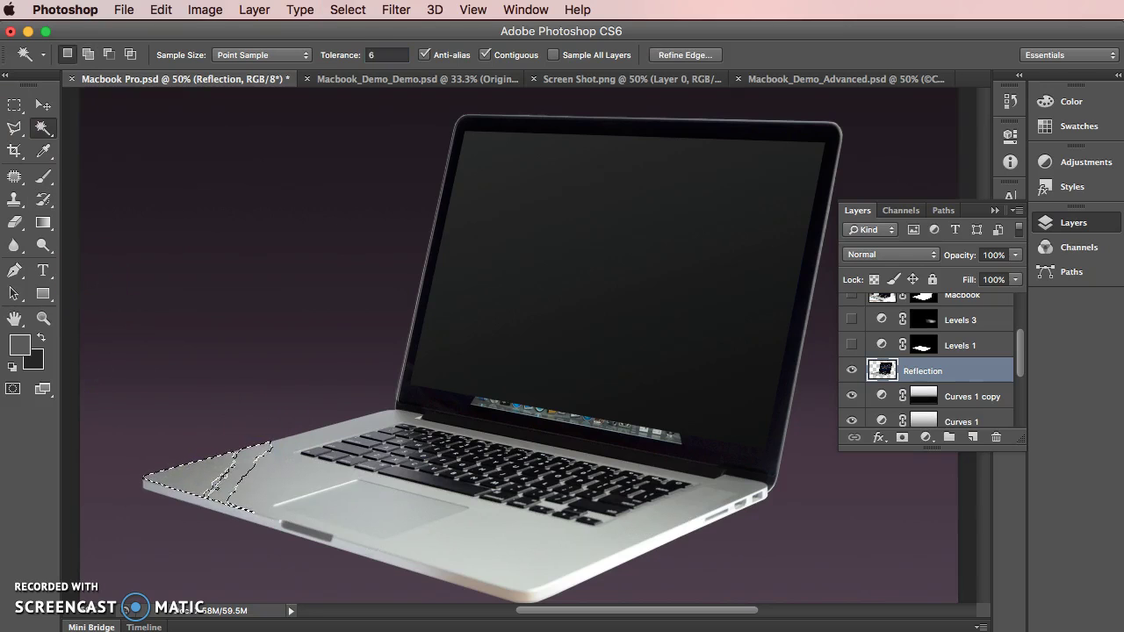
pyautogui.click(13, 125)
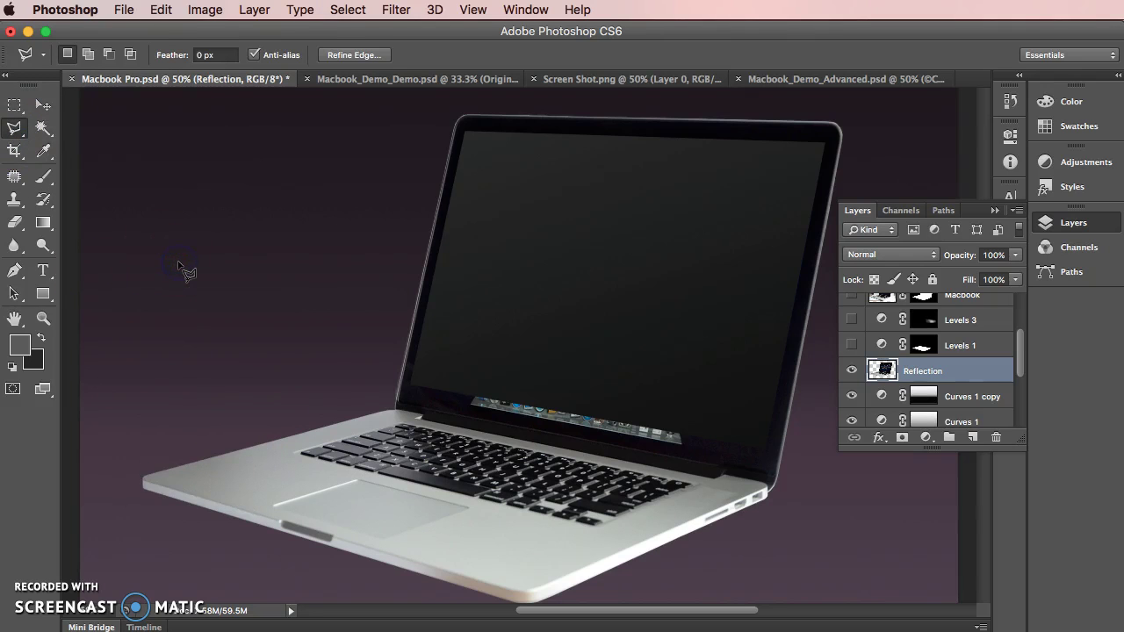
# Trace a closed Polygonal Lasso outline around the laptop and add it as Reflection's layer mask.
pyautogui.click(181, 261)
pyautogui.scroll(1, 185, 271)
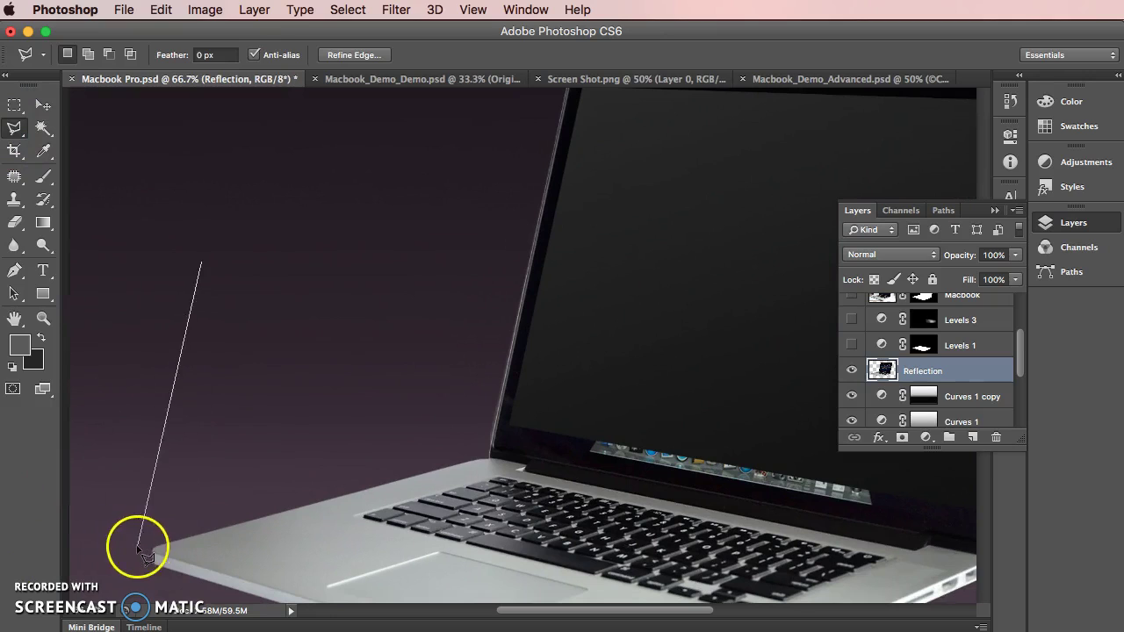
pyautogui.click(152, 543)
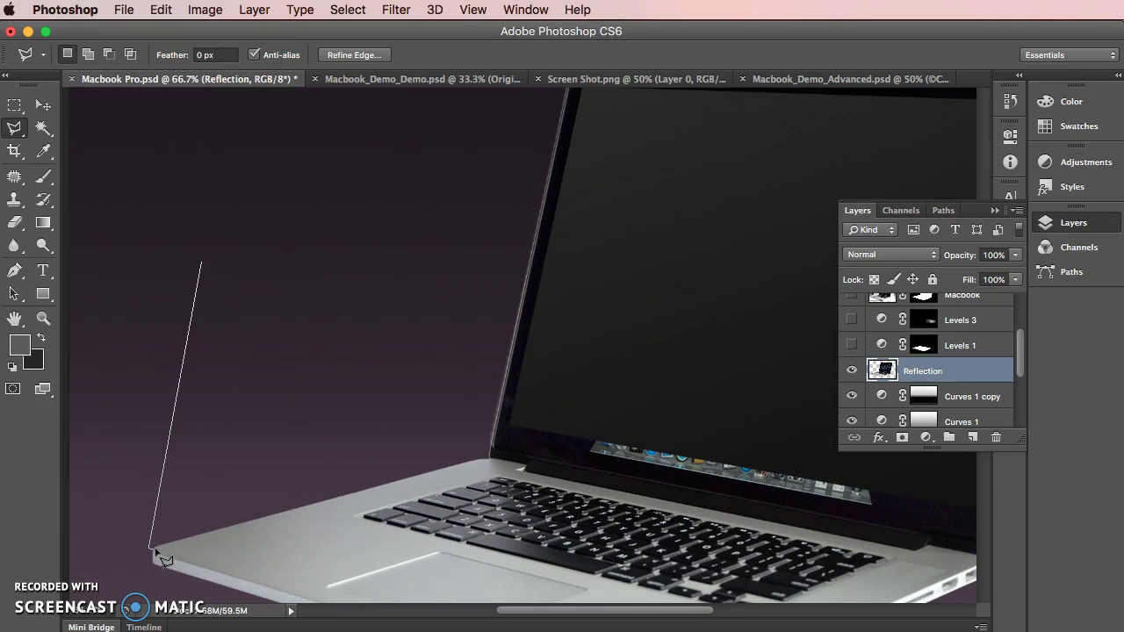
pyautogui.moveTo(154, 552); pyautogui.dragTo(189, 561)
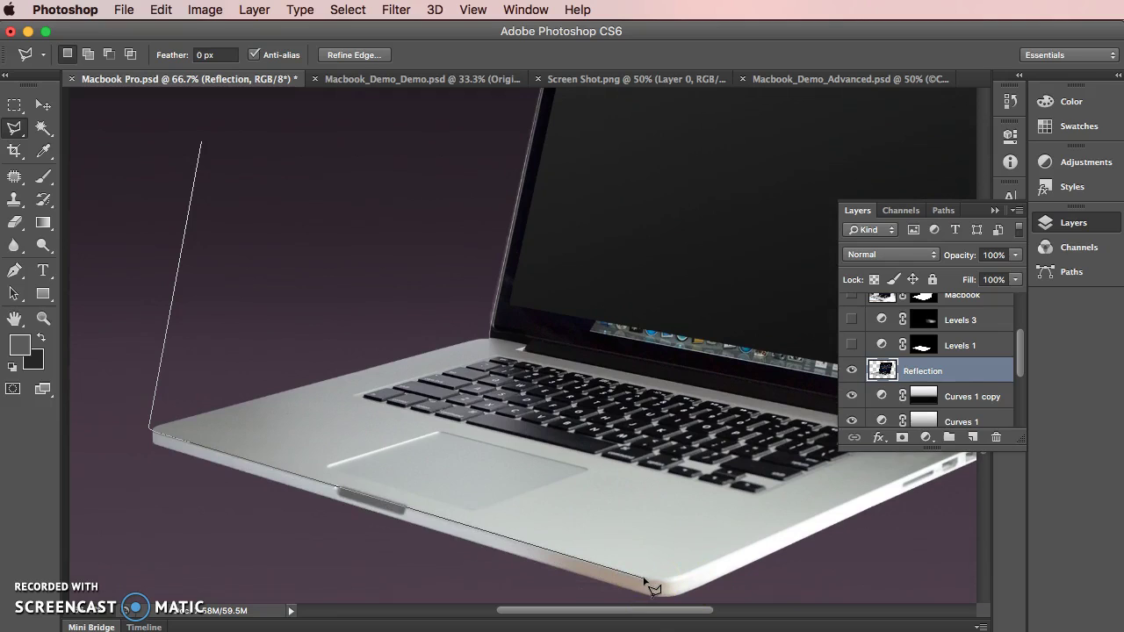
pyautogui.click(634, 577)
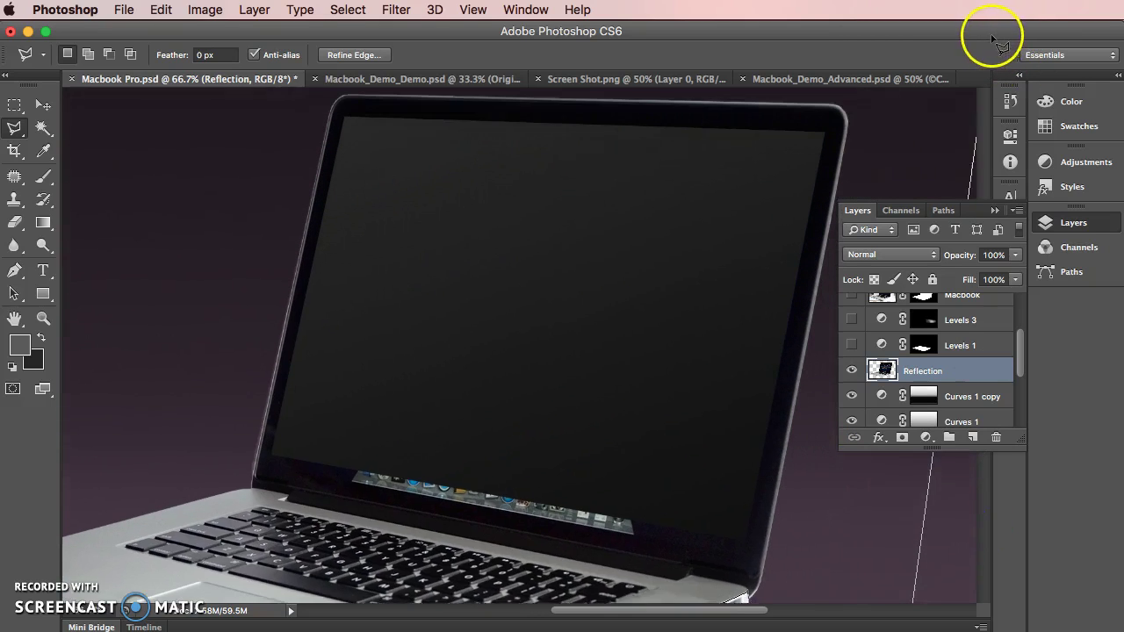
pyautogui.click(964, 58)
pyautogui.click(69, 126)
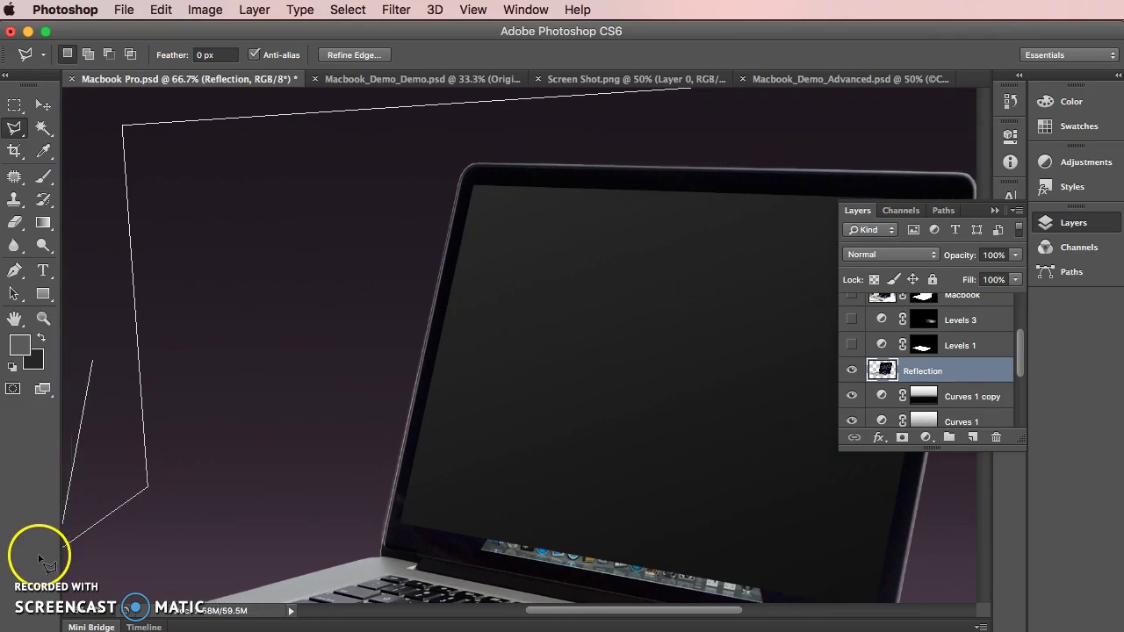
pyautogui.doubleClick(147, 370)
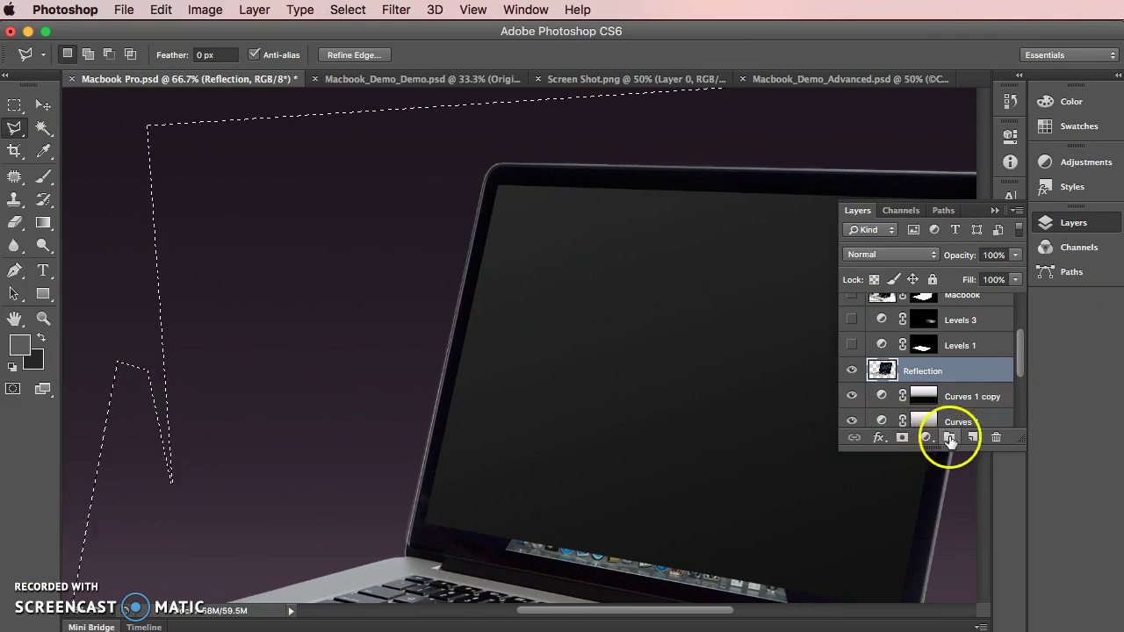
pyautogui.click(903, 438)
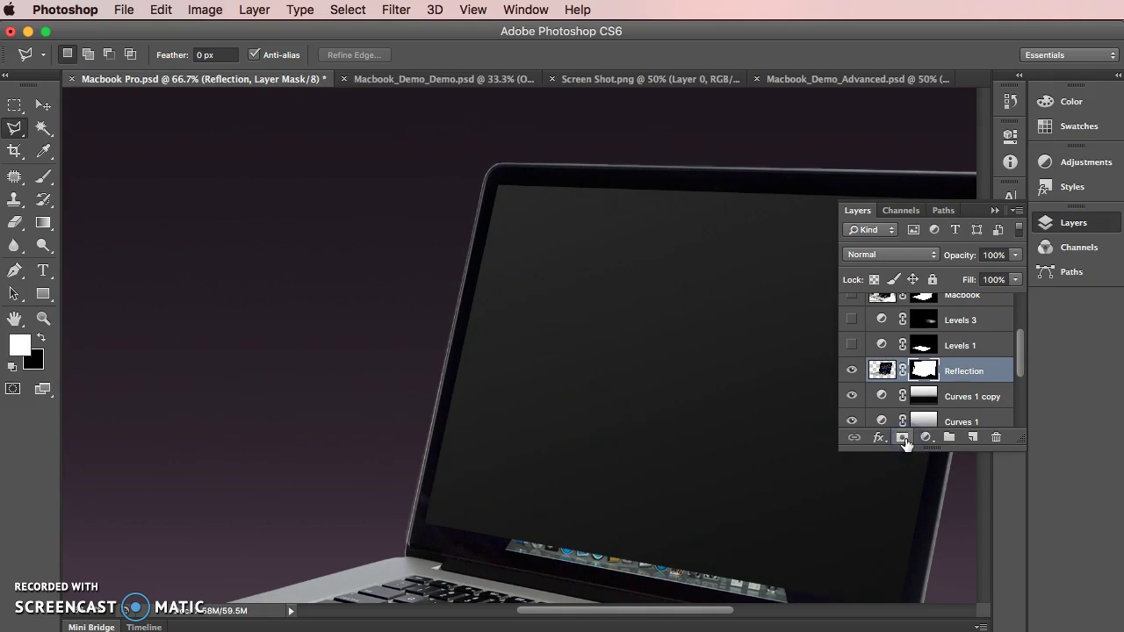
# Invert the Reflection mask with Image > Adjustments > Invert, then zoom back in on the laptop.
pyautogui.press('super+minus')
pyautogui.press('super+minus')
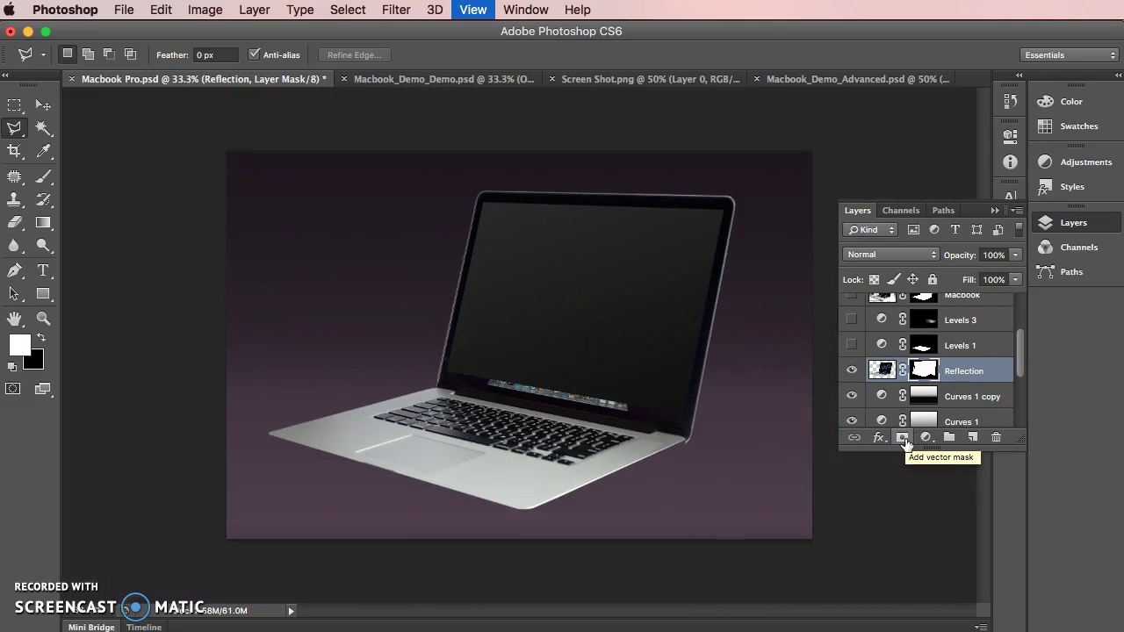
pyautogui.scroll(1, 926, 373)
pyautogui.rightClick(928, 393)
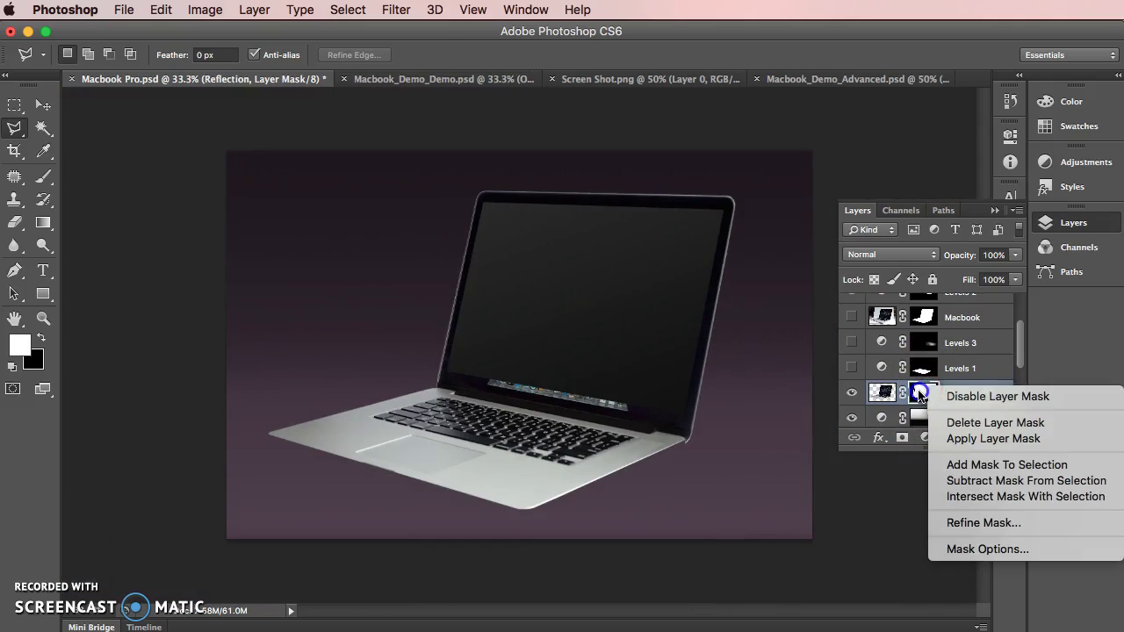
pyautogui.press('Escape')
pyautogui.click(205, 9)
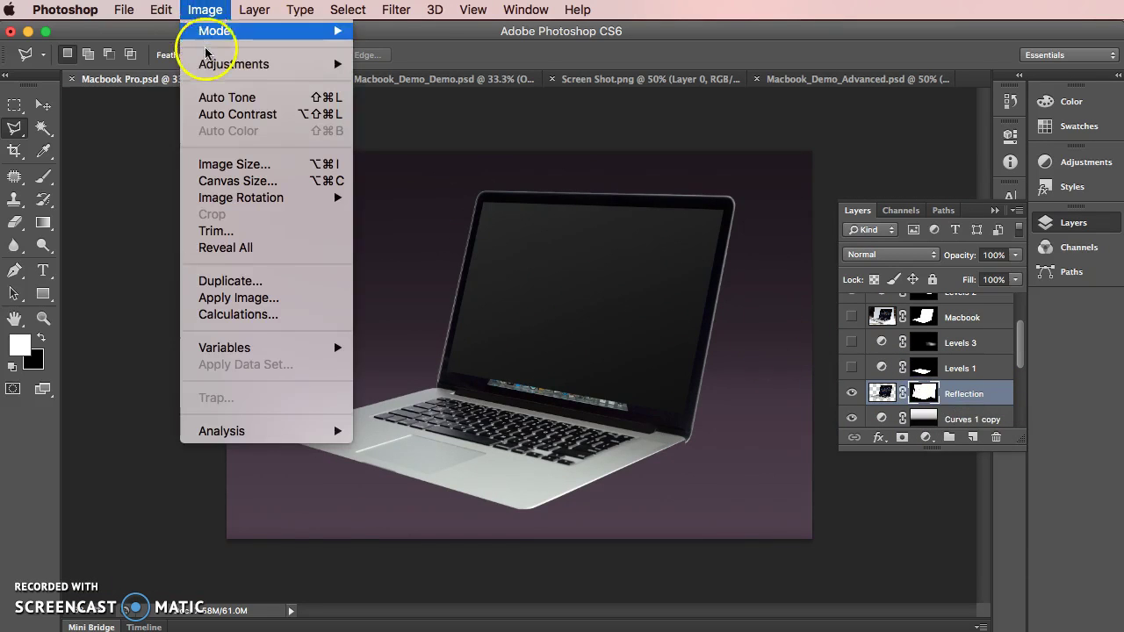
pyautogui.moveTo(211, 64)
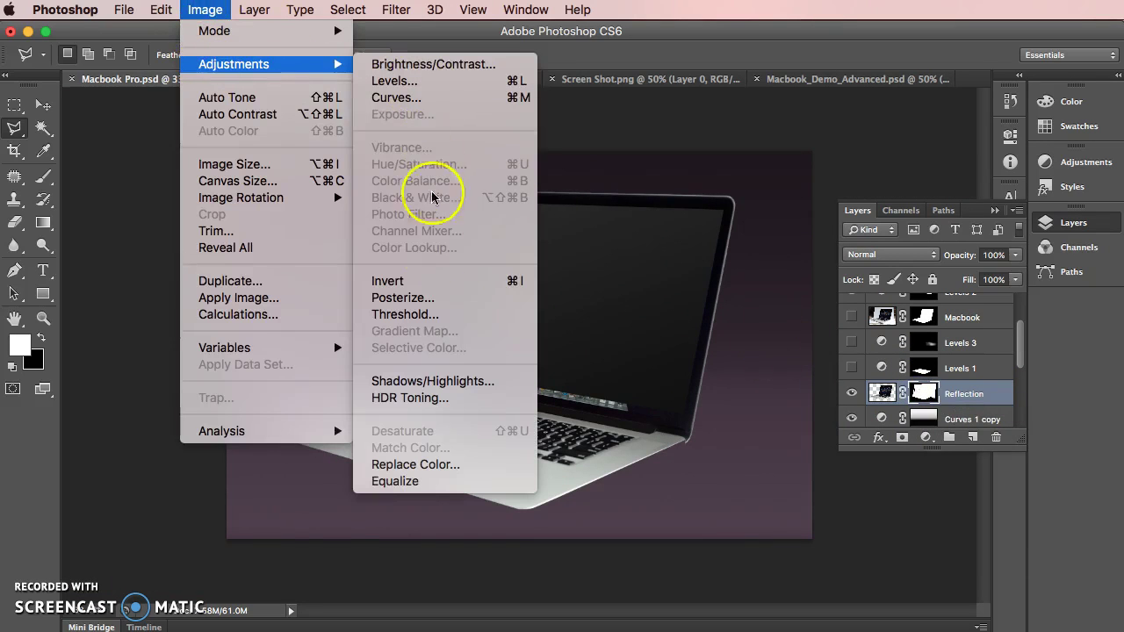
pyautogui.click(429, 283)
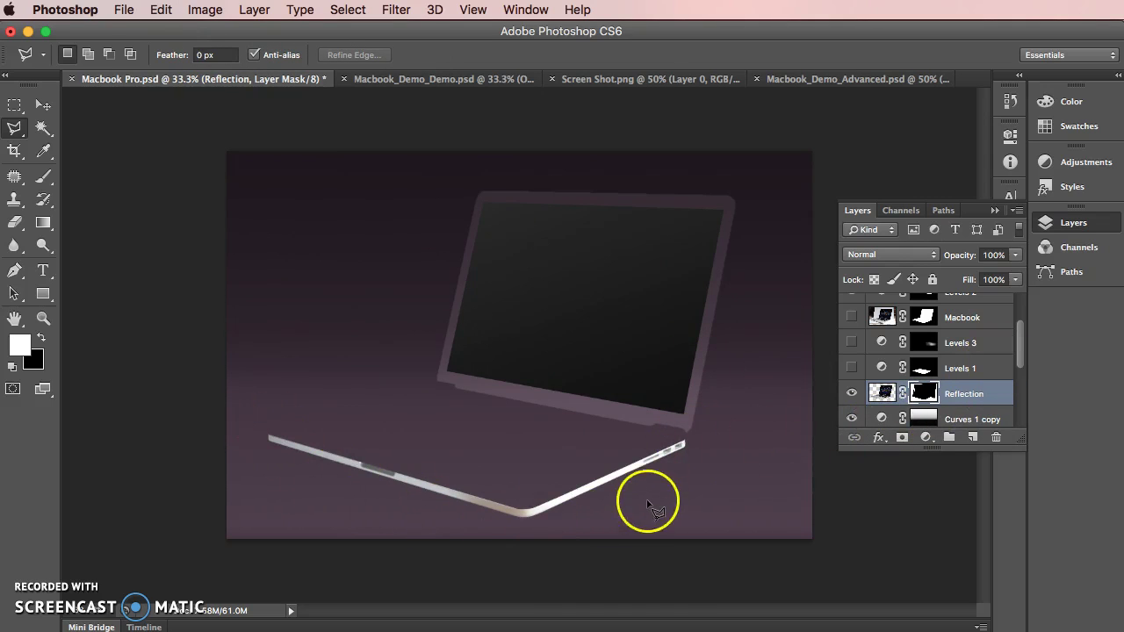
pyautogui.press('super+plus')
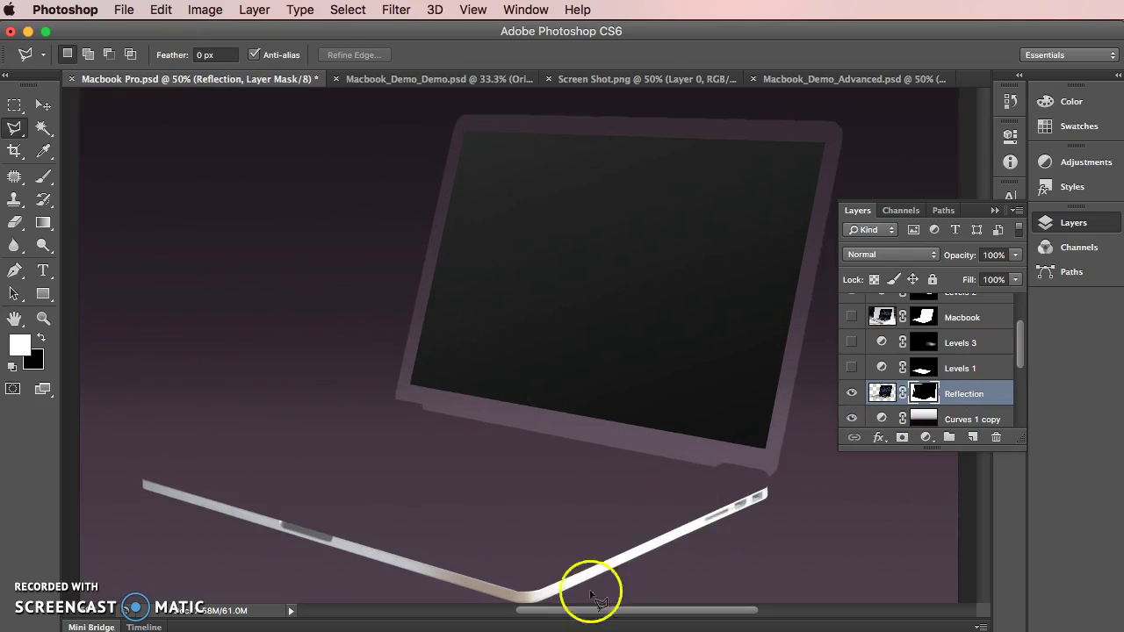
pyautogui.press('super+plus')
pyautogui.press('super+plus')
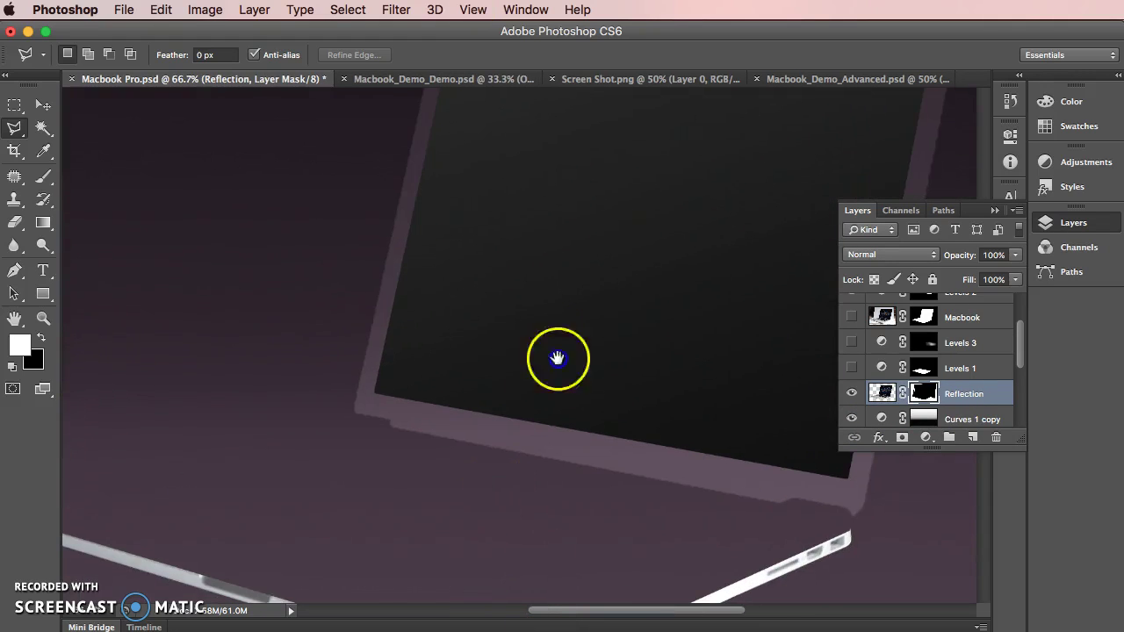
pyautogui.scroll(-5, 567, 334)
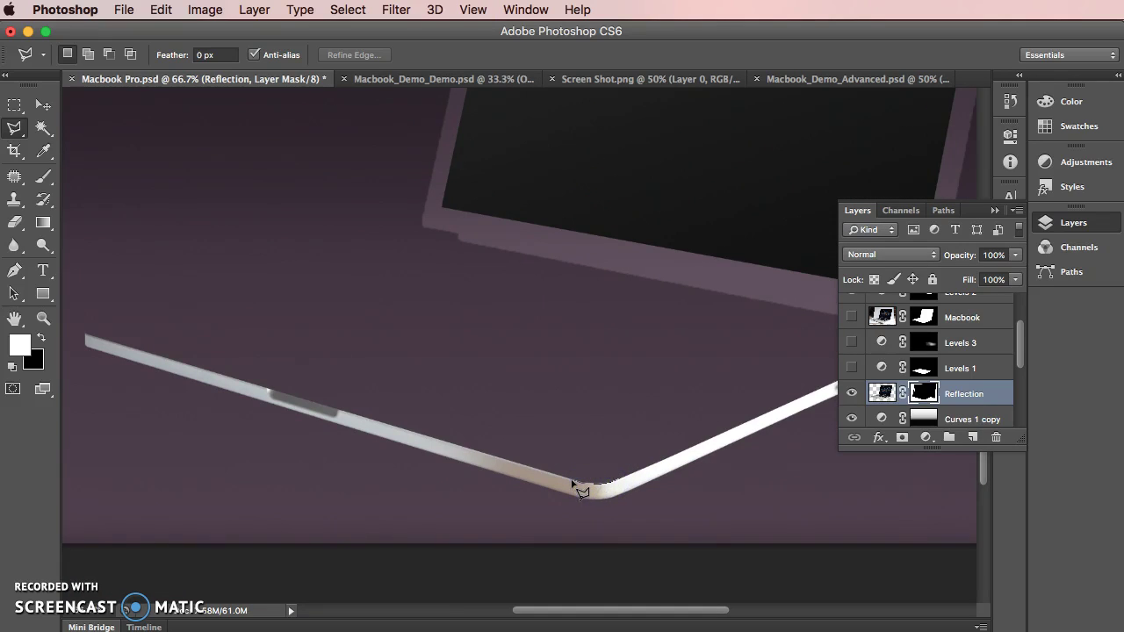
pyautogui.moveTo(580, 488)
pyautogui.mouseDown()
pyautogui.moveTo(470, 459)
pyautogui.moveTo(314, 393)
pyautogui.moveTo(235, 392)
pyautogui.moveTo(173, 355)
pyautogui.moveTo(61, 318)
pyautogui.moveTo(96, 343)
pyautogui.mouseUp()
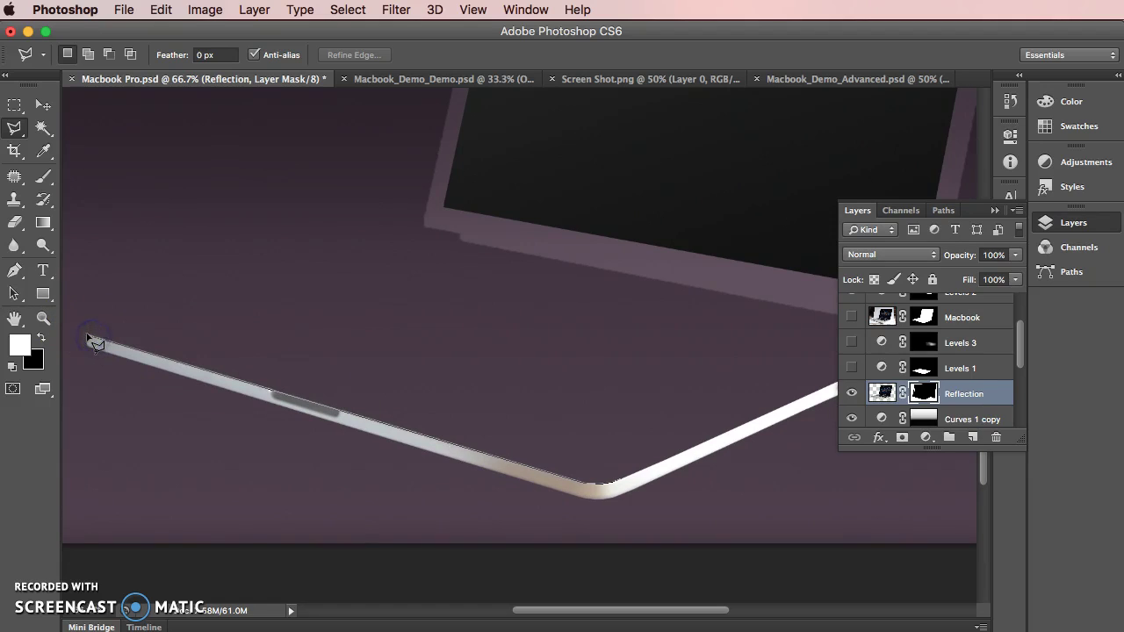
pyautogui.moveTo(99, 294); pyautogui.dragTo(123, 264)
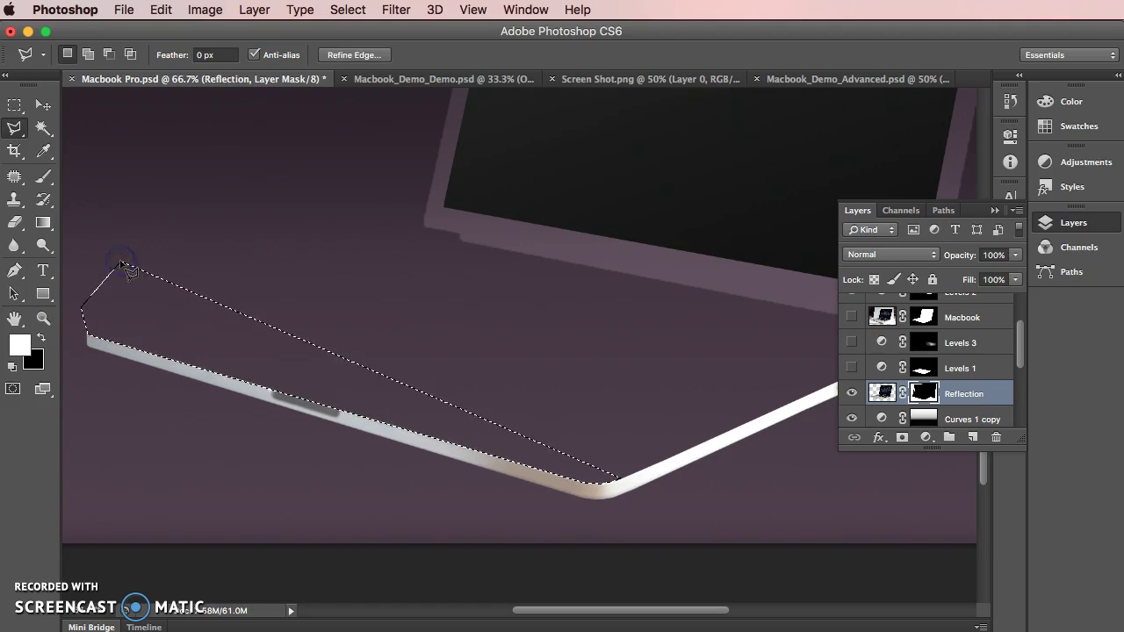
pyautogui.click(135, 243)
pyautogui.click(669, 423)
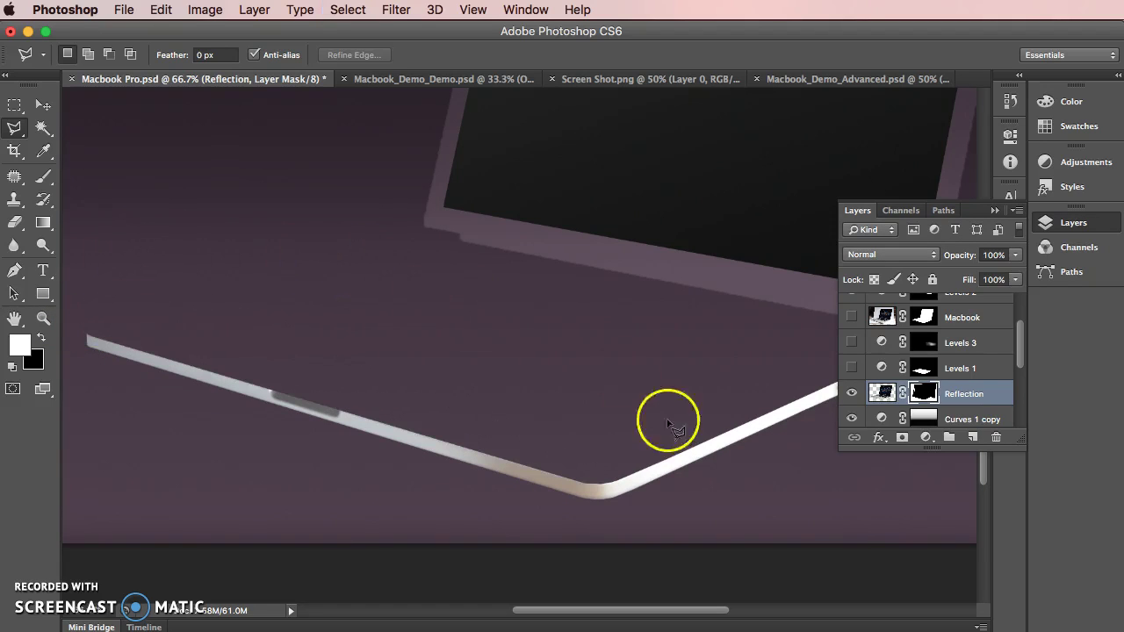
pyautogui.click(14, 105)
# Show Macbook, Levels 3 and Levels 1, marquee the latch, apply Reflection's mask, and copy.
pyautogui.click(881, 397)
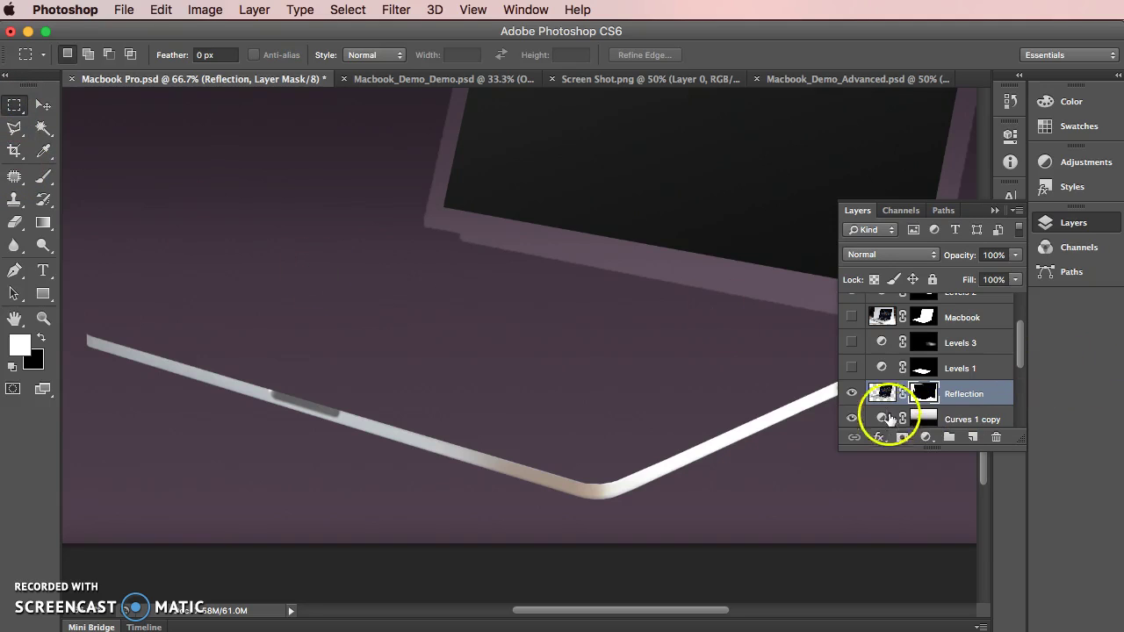
pyautogui.moveTo(851, 317); pyautogui.dragTo(560, 427)
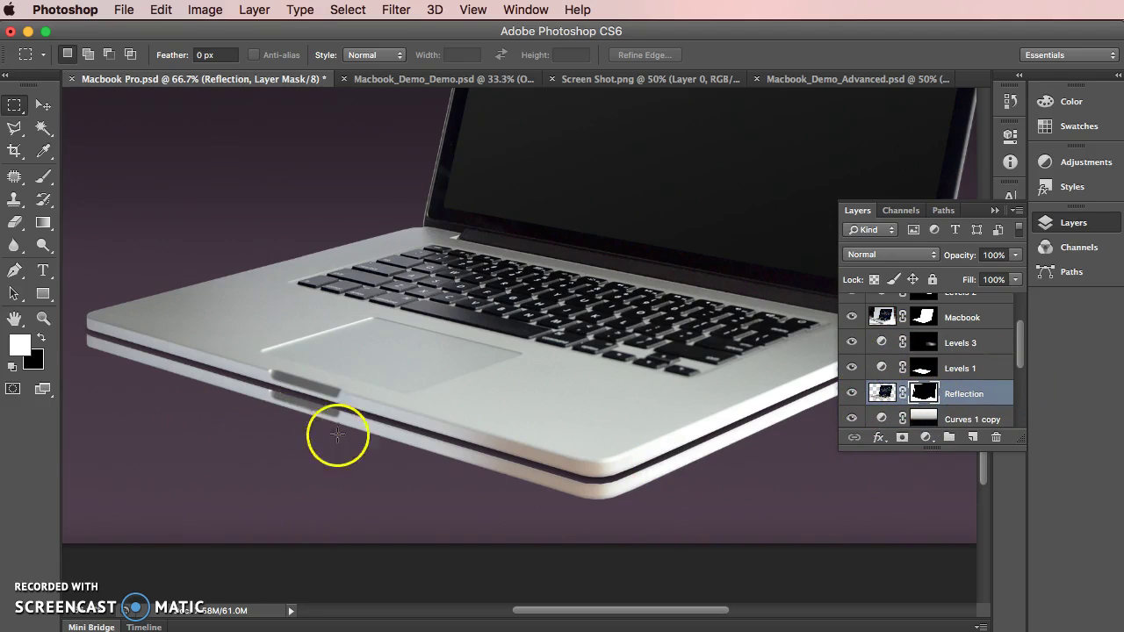
pyautogui.moveTo(352, 450)
pyautogui.mouseDown()
pyautogui.moveTo(254, 351)
pyautogui.moveTo(231, 362)
pyautogui.mouseUp()
pyautogui.click(885, 394)
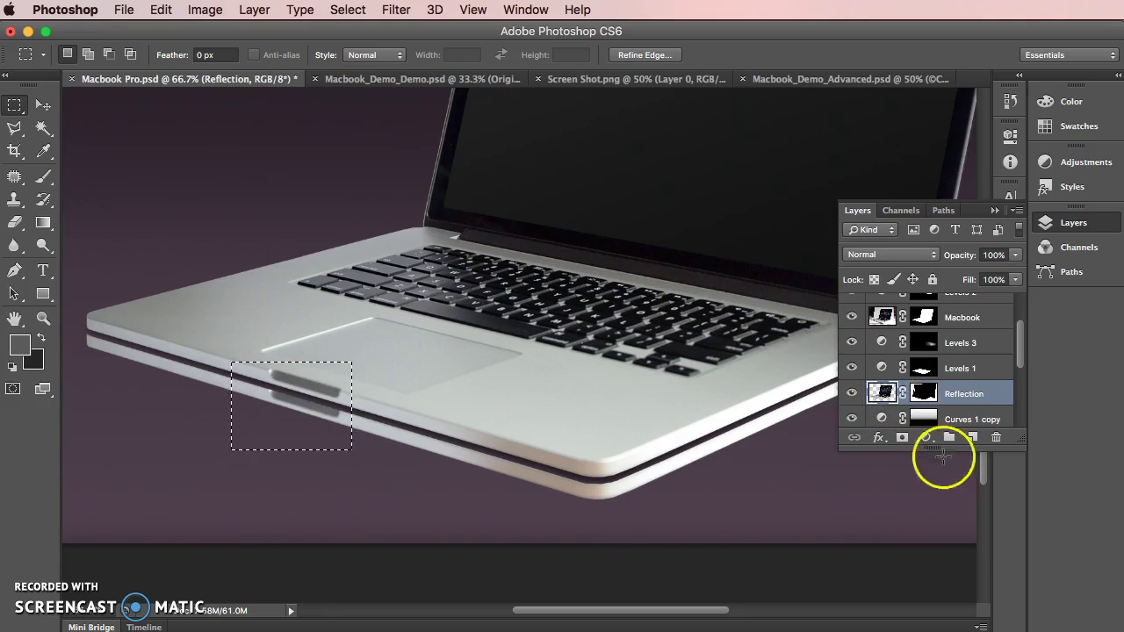
pyautogui.rightClick(930, 394)
pyautogui.click(988, 440)
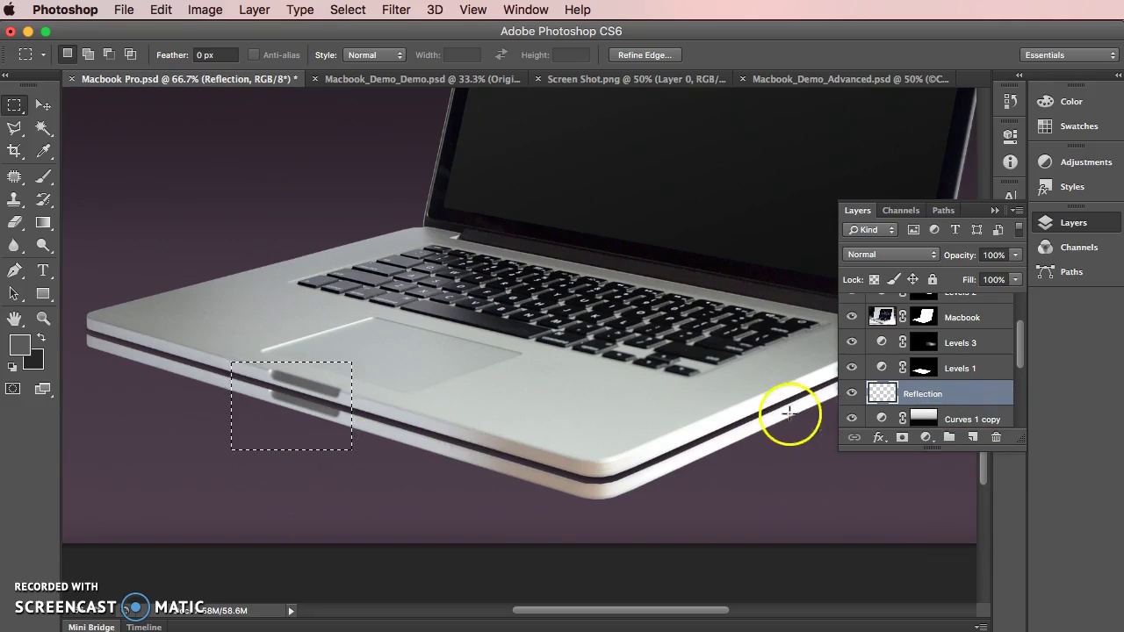
pyautogui.press('super+c')
# Paste the latch as Layer 2, flip it vertically and skew it to match the front edge.
pyautogui.press('super+v')
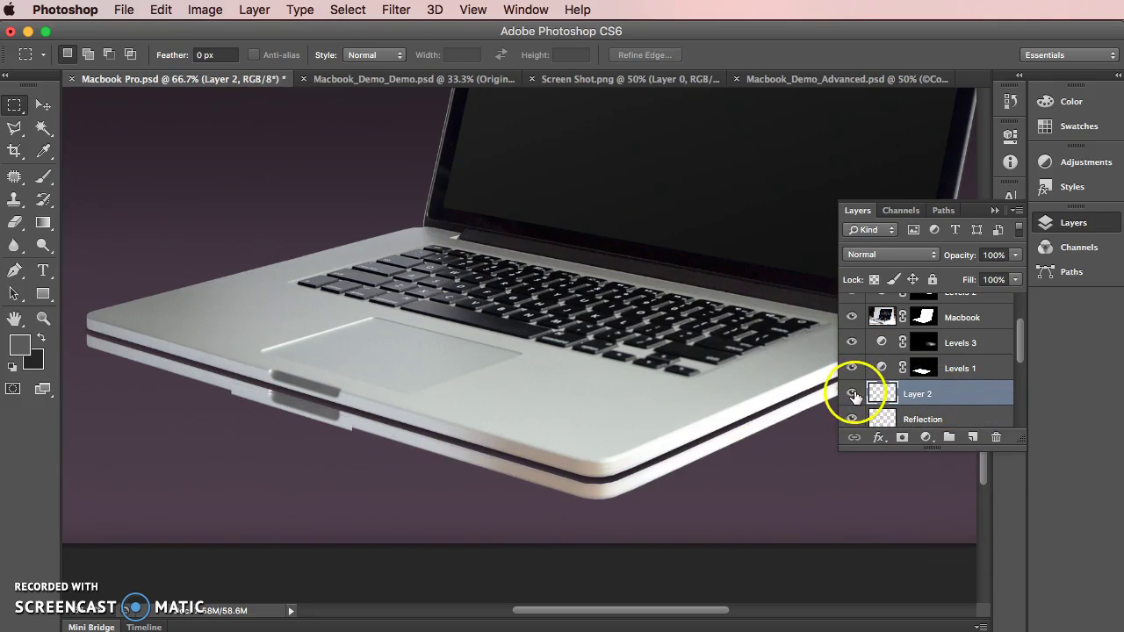
pyautogui.press('super+t')
pyautogui.moveTo(314, 407); pyautogui.dragTo(290, 380)
pyautogui.moveTo(293, 458); pyautogui.dragTo(293, 436)
pyautogui.moveTo(231, 407); pyautogui.dragTo(239, 366)
pyautogui.moveTo(351, 407); pyautogui.dragTo(352, 441)
pyautogui.moveTo(231, 362); pyautogui.dragTo(234, 359)
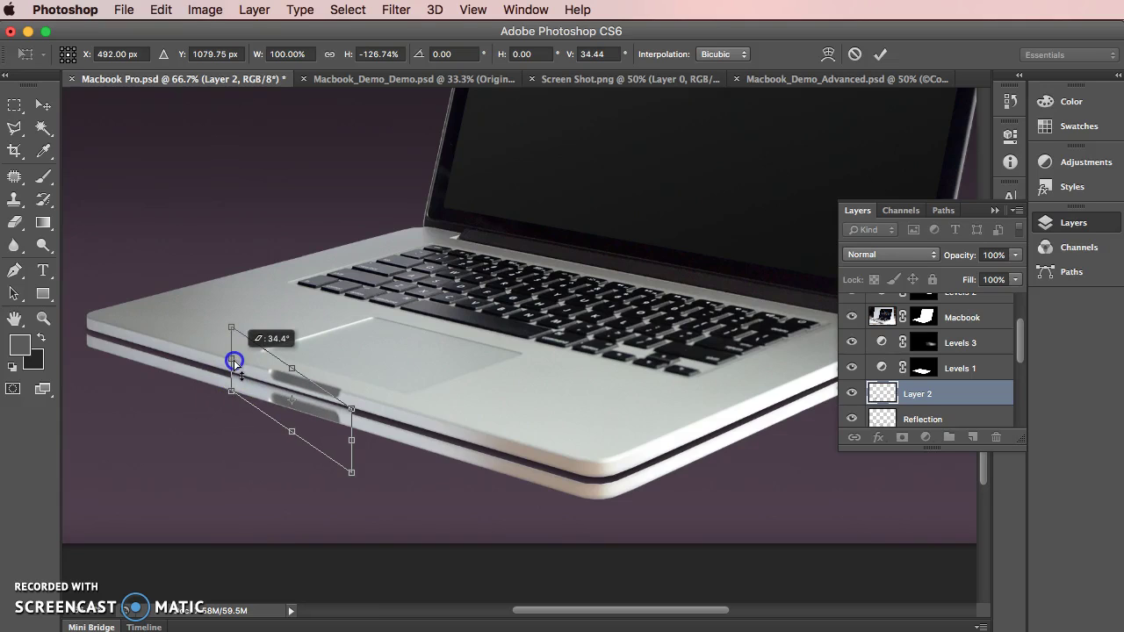
pyautogui.moveTo(295, 367); pyautogui.dragTo(292, 375)
pyautogui.moveTo(351, 445); pyautogui.dragTo(354, 442)
pyautogui.press('Return')
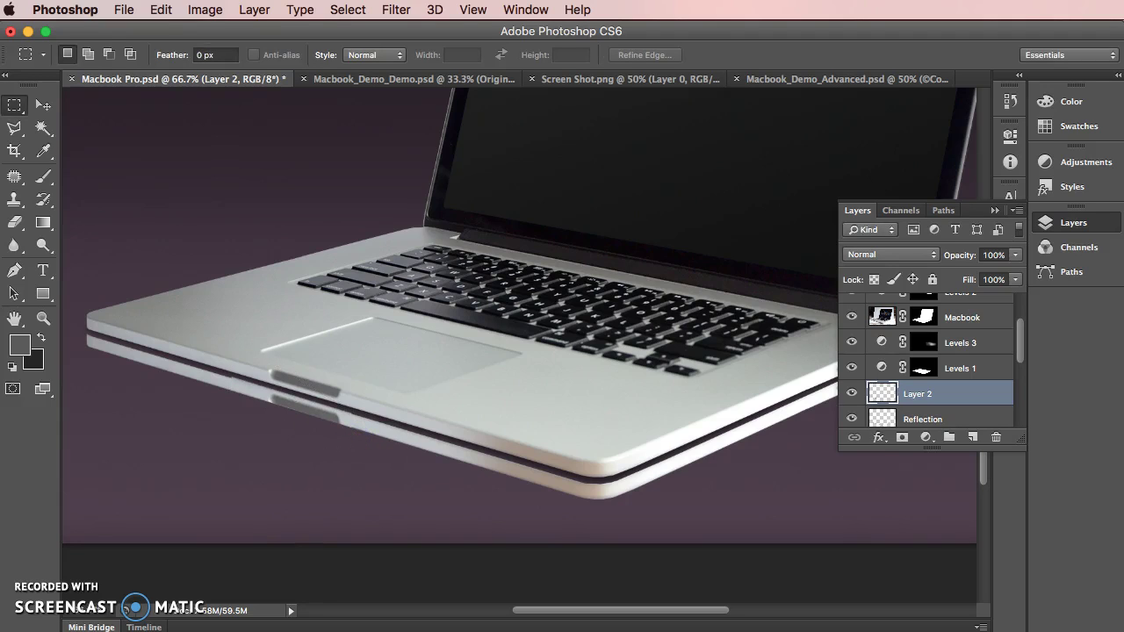
# Erase leftover pixels along the laptop's lower edge with the Eraser.
pyautogui.click(14, 222)
pyautogui.click(232, 377)
pyautogui.moveTo(236, 383)
pyautogui.mouseDown()
pyautogui.moveTo(201, 383)
pyautogui.moveTo(234, 384)
pyautogui.mouseUp()
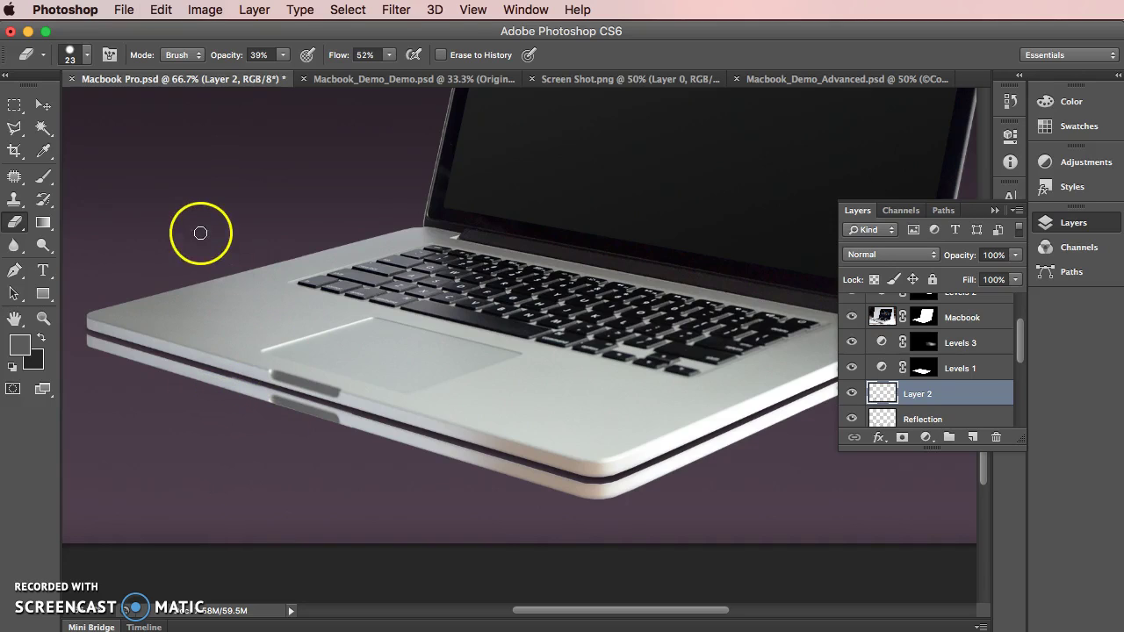
# Shorten the latch reflection to 97.75% height, then zoom in closely on it.
pyautogui.press('super+t')
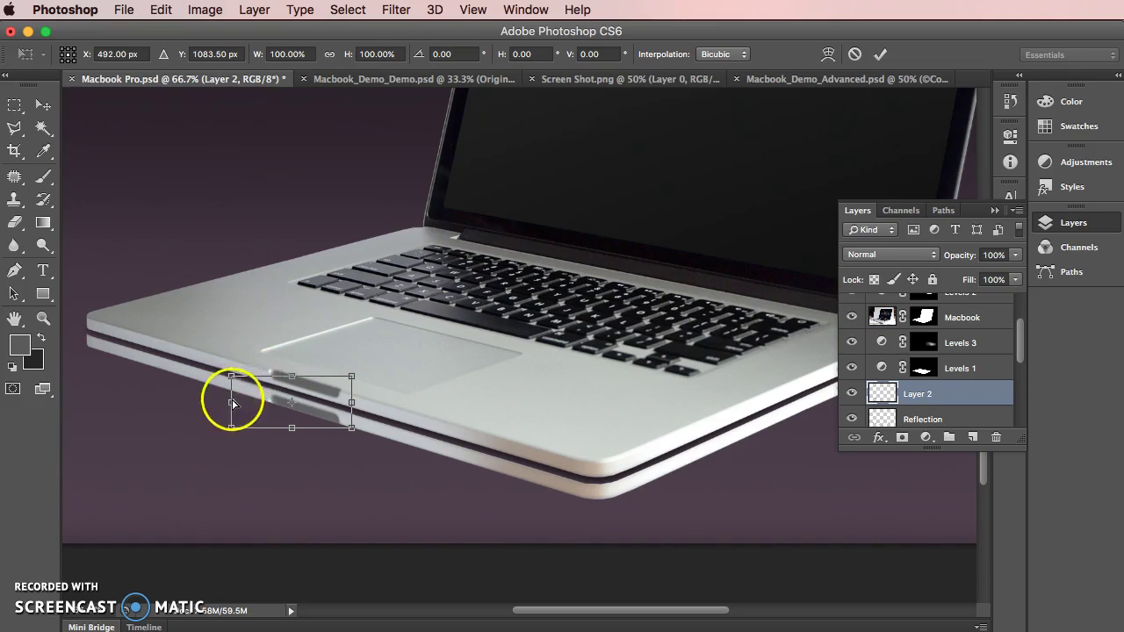
pyautogui.moveTo(291, 378); pyautogui.dragTo(292, 380)
pyautogui.press('Return')
pyautogui.press('e')
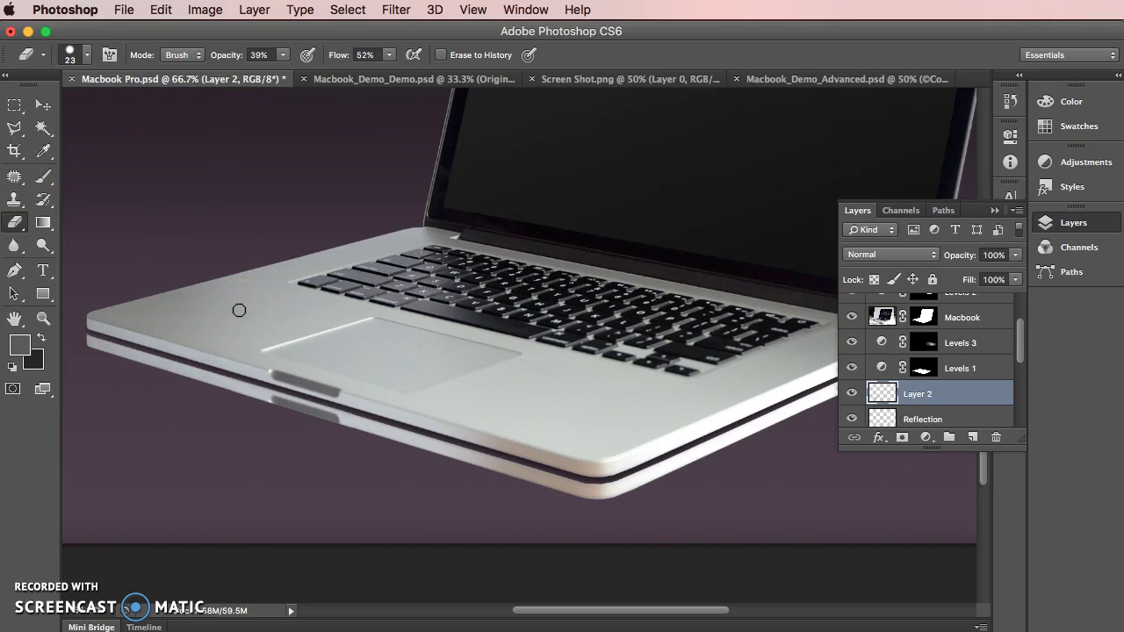
pyautogui.press('super+equal')
pyautogui.press('super+equal')
pyautogui.scroll(-10, 627, 284)
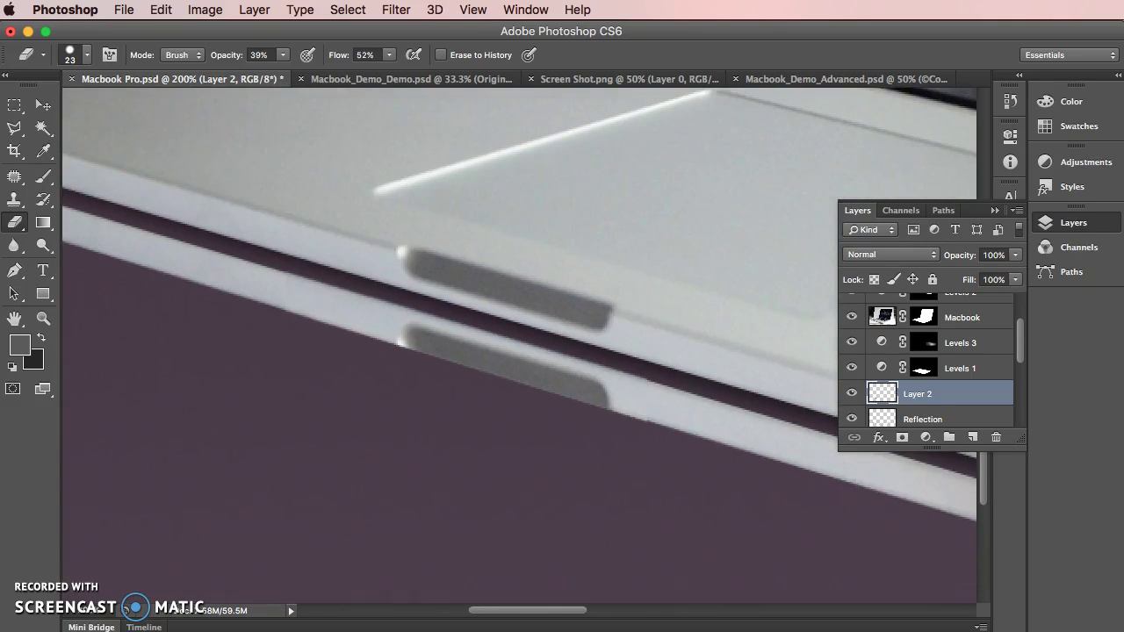
# Trace a Polygonal Lasso selection below the laptop's front edge, then deselect it.
pyautogui.press('l')
pyautogui.click(675, 430)
pyautogui.click(255, 303)
pyautogui.click(255, 361)
pyautogui.click(695, 436)
pyautogui.doubleClick(682, 454)
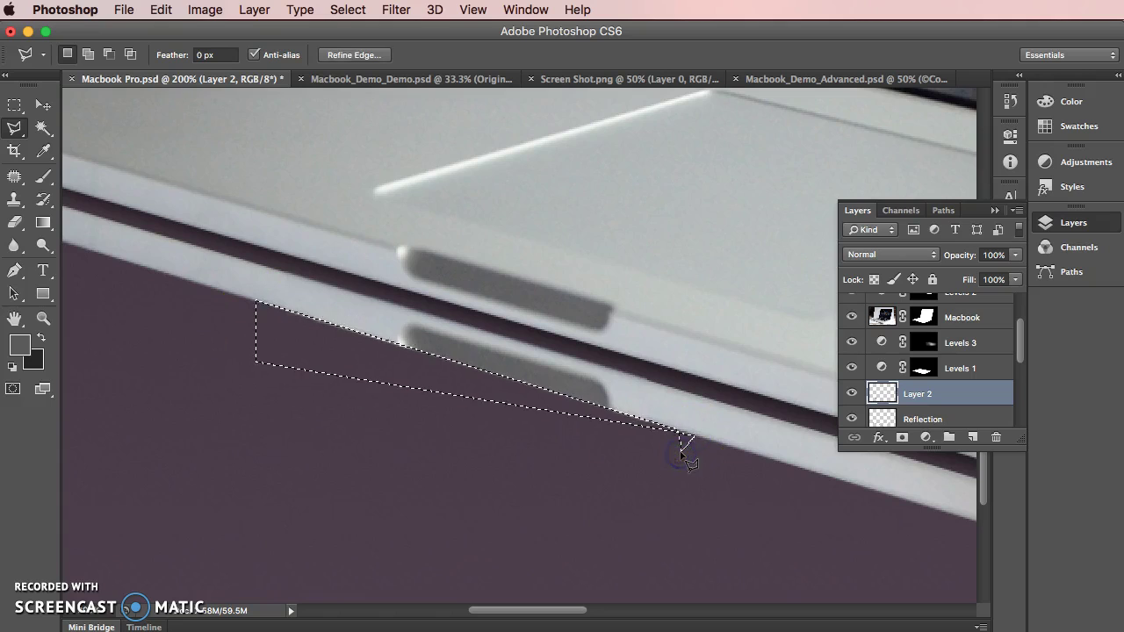
pyautogui.click(420, 391)
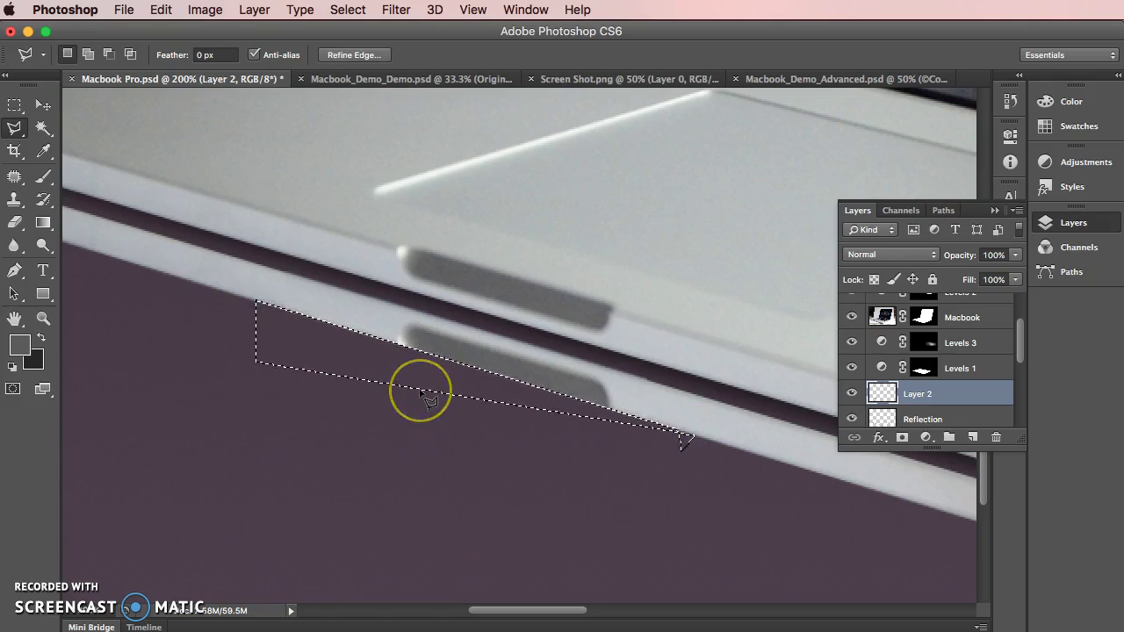
pyautogui.press('super+d')
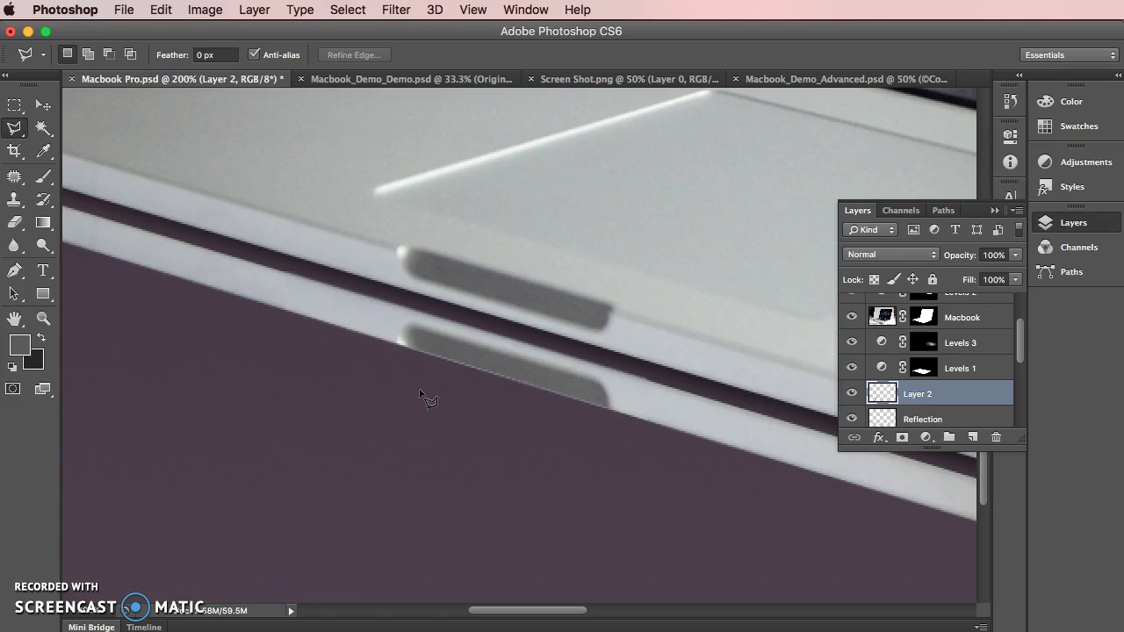
# Try stretching Layer 2's reflection piece with Free Transform, undo it, and commit.
pyautogui.press('super+t')
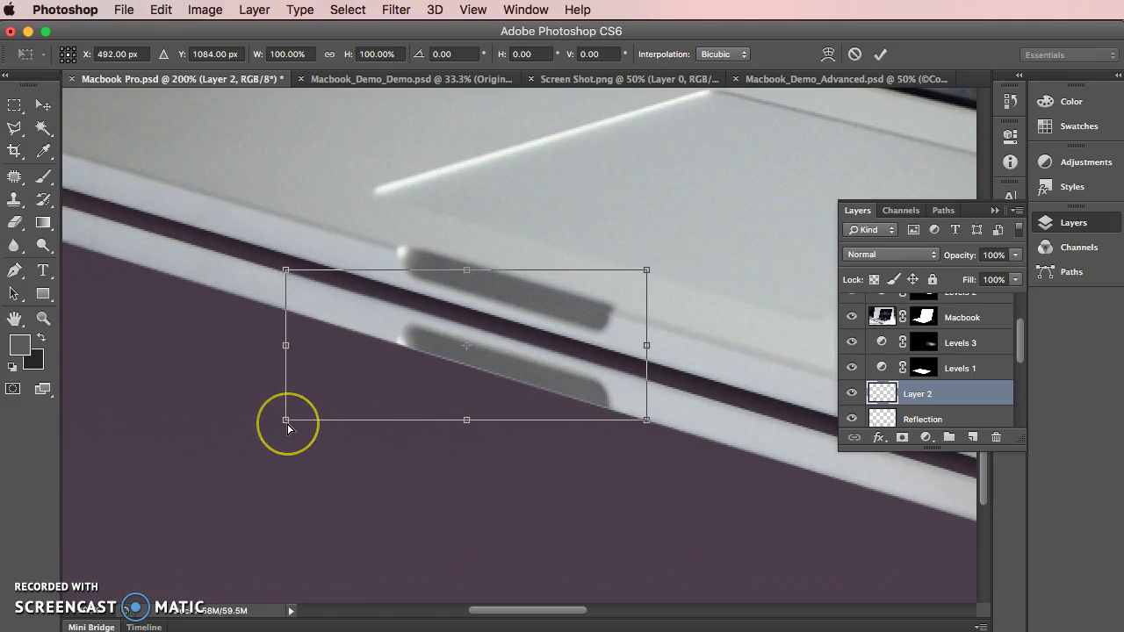
pyautogui.moveTo(363, 384); pyautogui.dragTo(442, 372)
pyautogui.press('super+z')
pyautogui.click(19, 107)
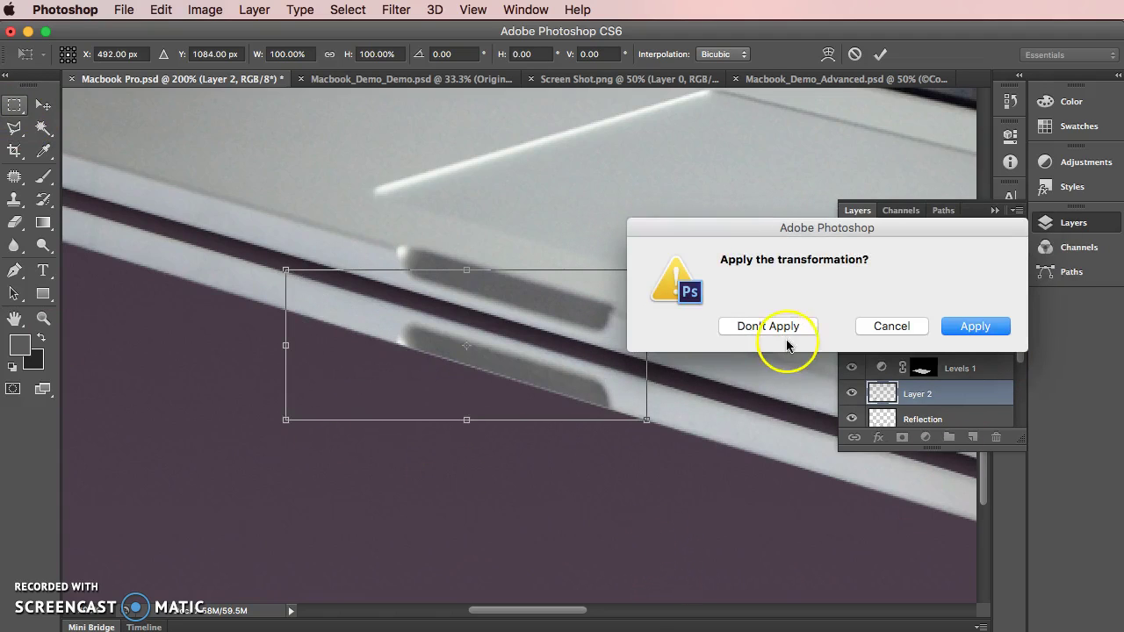
pyautogui.click(977, 326)
# Outline a polygonal selection around the notch, deselect, then restore and finish it.
pyautogui.click(14, 128)
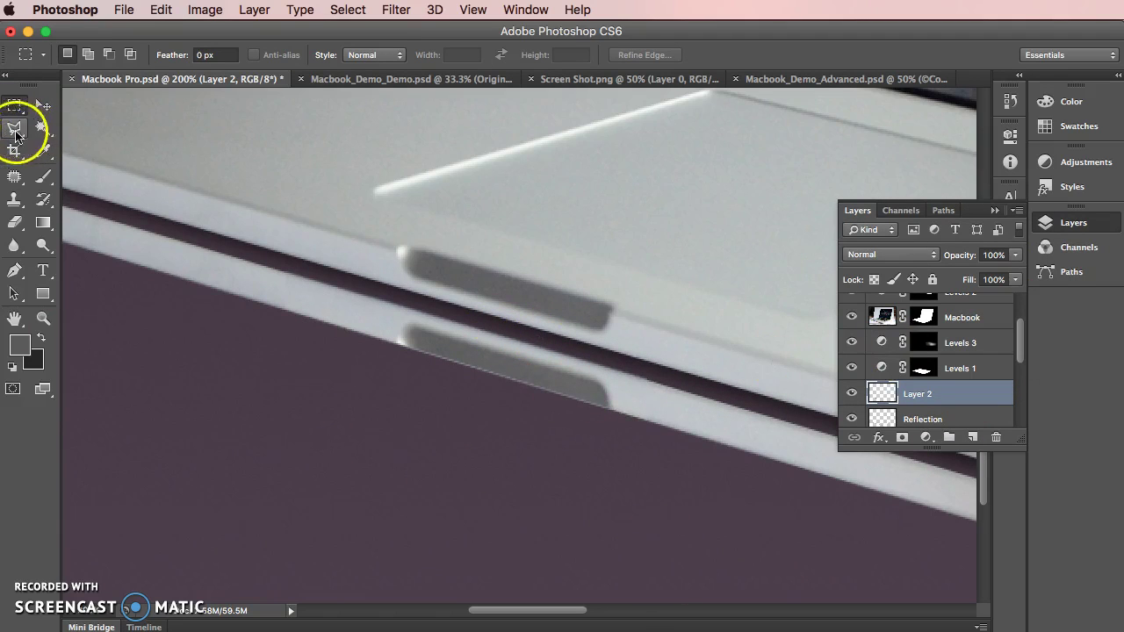
pyautogui.click(331, 291)
pyautogui.click(672, 394)
pyautogui.click(688, 272)
pyautogui.doubleClick(464, 191)
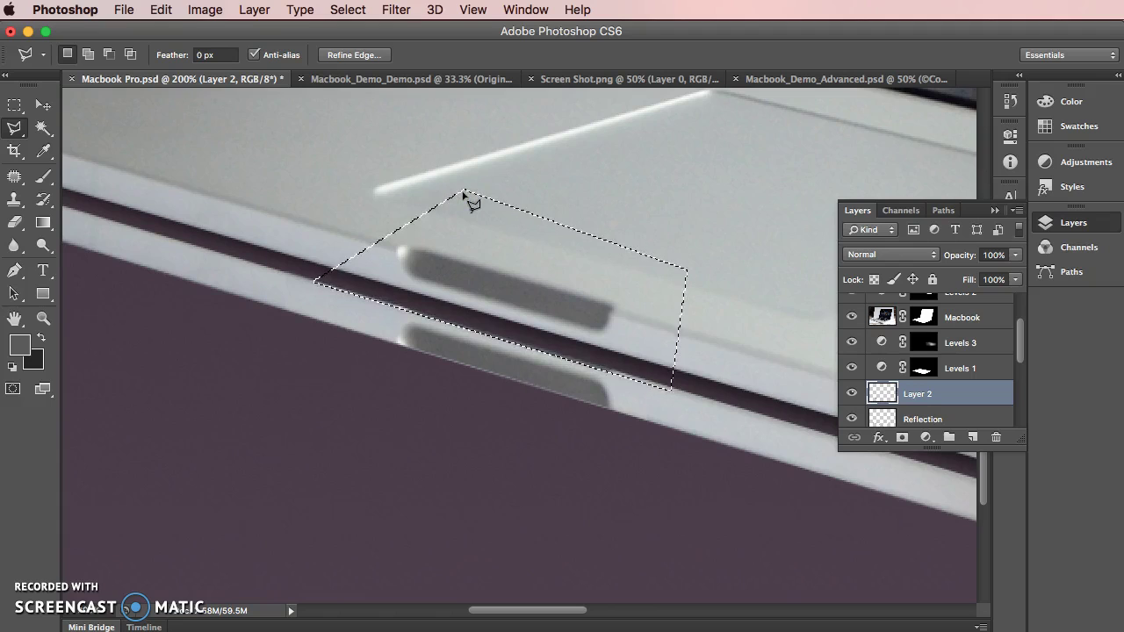
pyautogui.press('super+d')
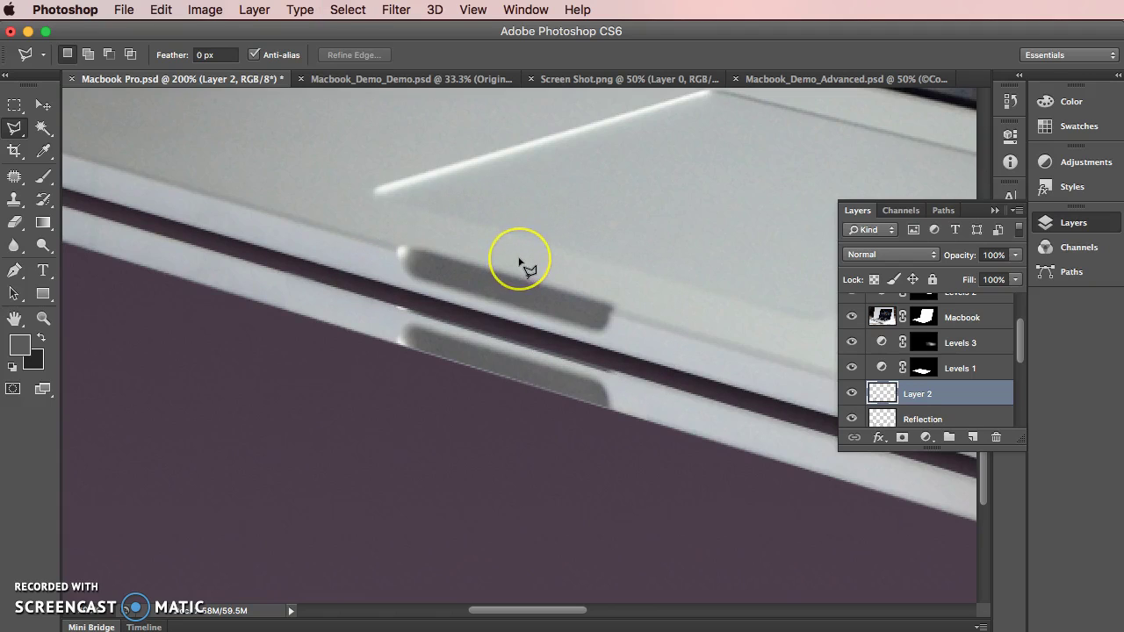
pyautogui.press('super+z')
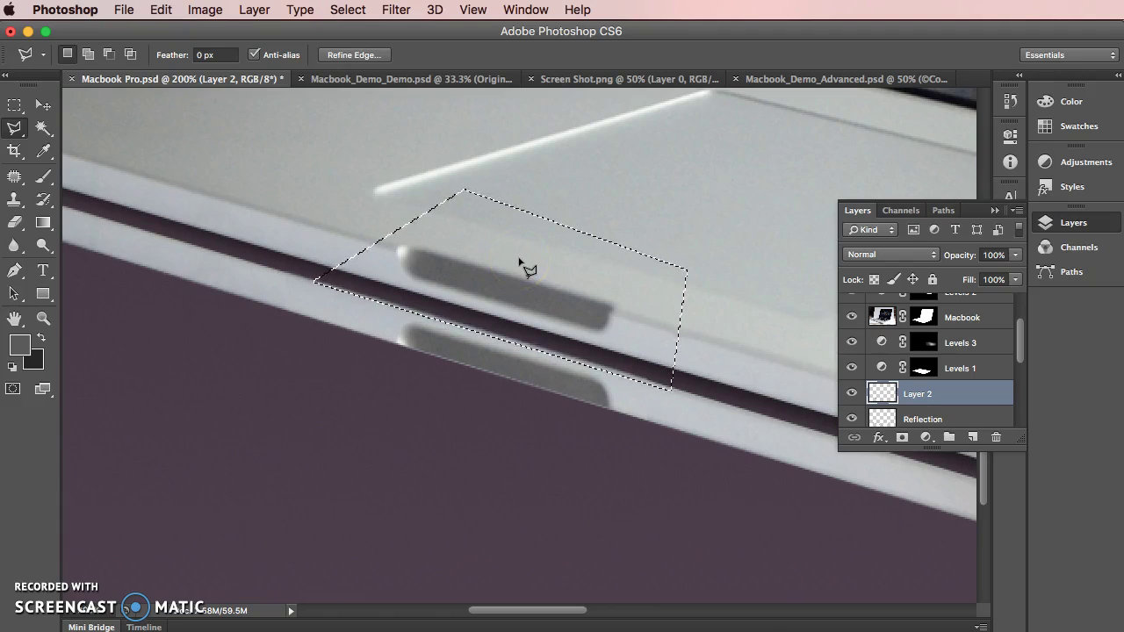
pyautogui.doubleClick(673, 387)
# Try edge and triangular selections above the laptop edge, clear them, and show the Layers panel menu.
pyautogui.click(702, 397)
pyautogui.doubleClick(221, 257)
pyautogui.doubleClick(257, 108)
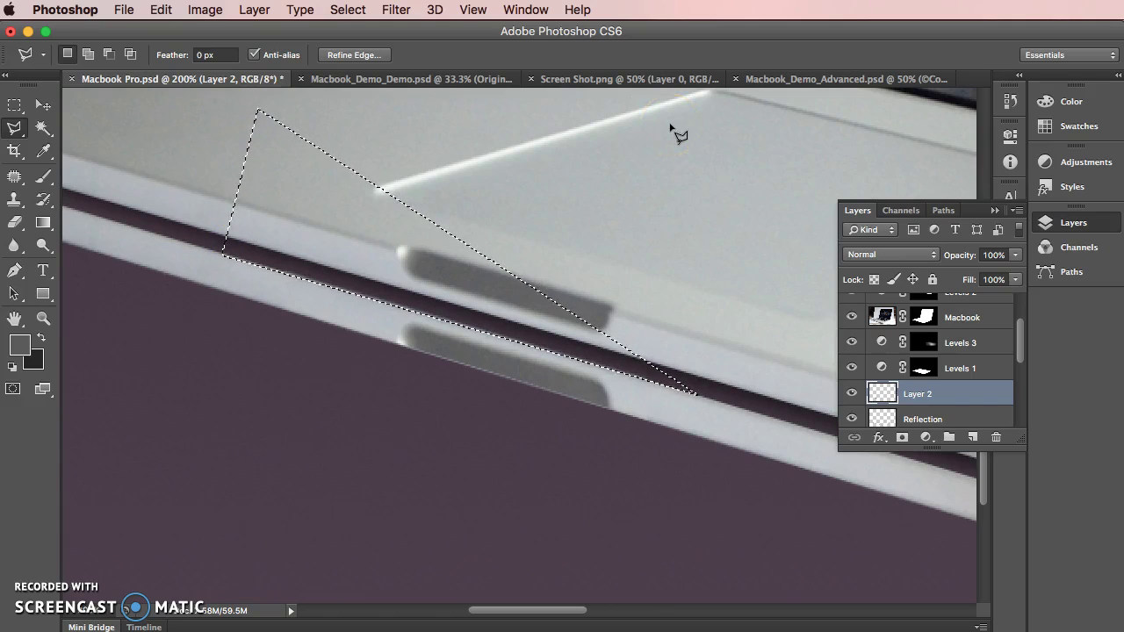
pyautogui.press('super+d')
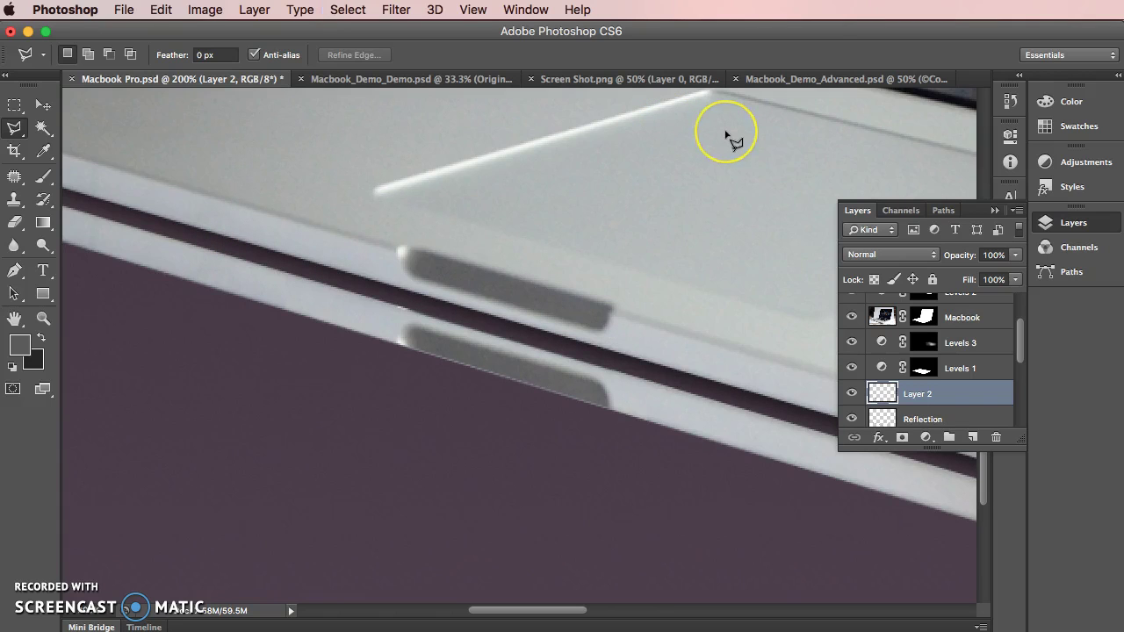
pyautogui.press('super+minus')
pyautogui.press('super+equal')
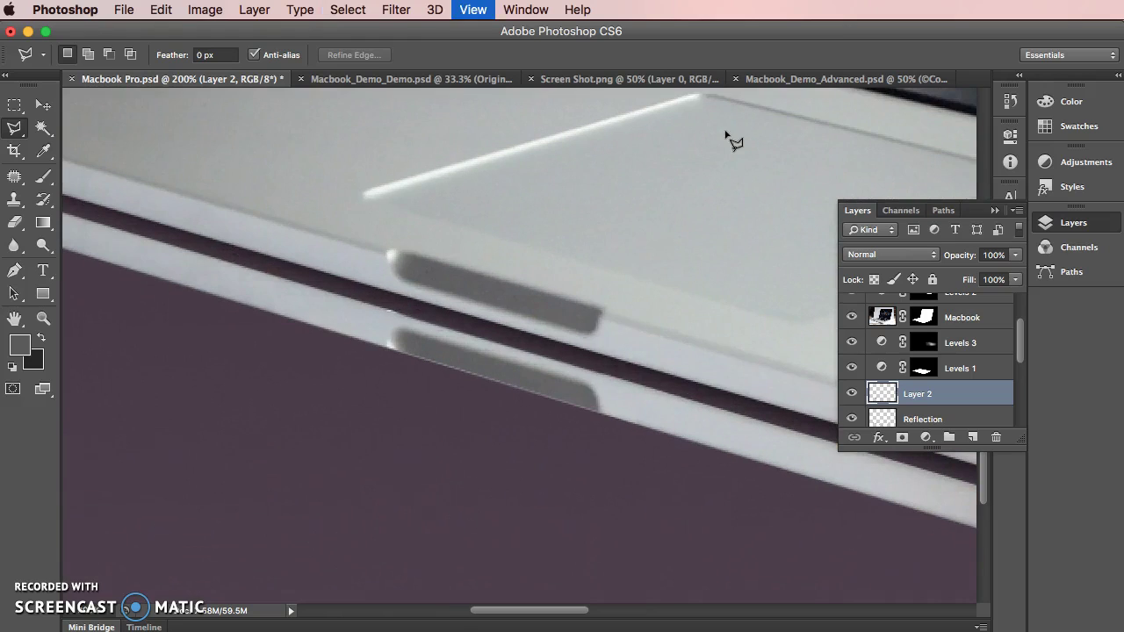
pyautogui.press('super+z')
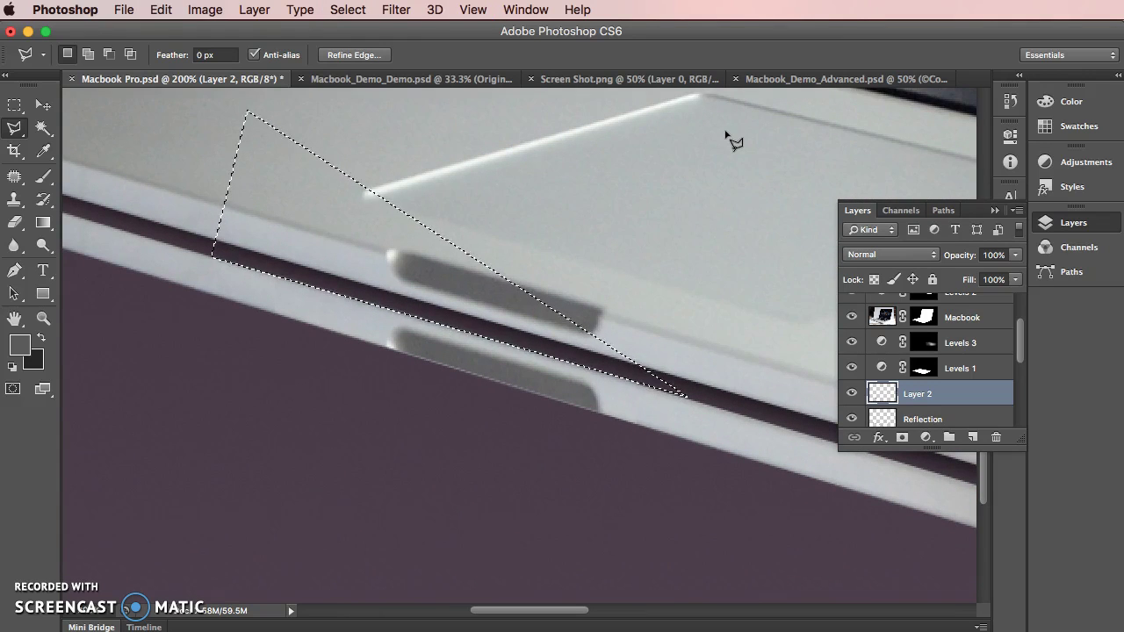
pyautogui.press('super+d')
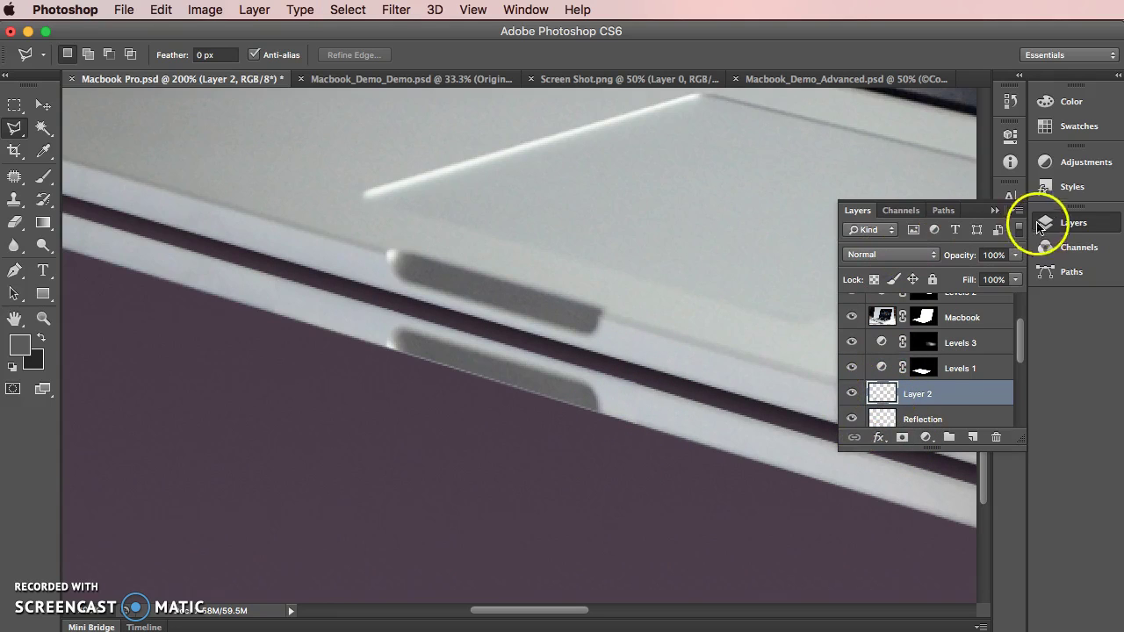
pyautogui.click(1020, 211)
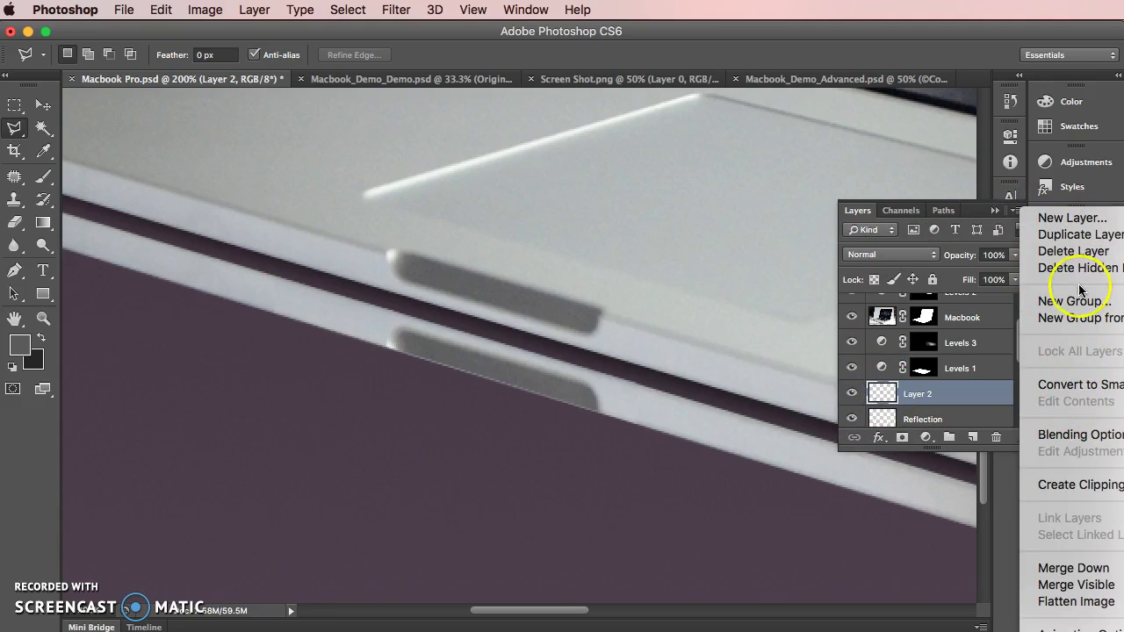
# Merge Layer 2 down into Reflection, toggle Reflection's visibility, and check the reflected notch at 100%.
pyautogui.click(1086, 569)
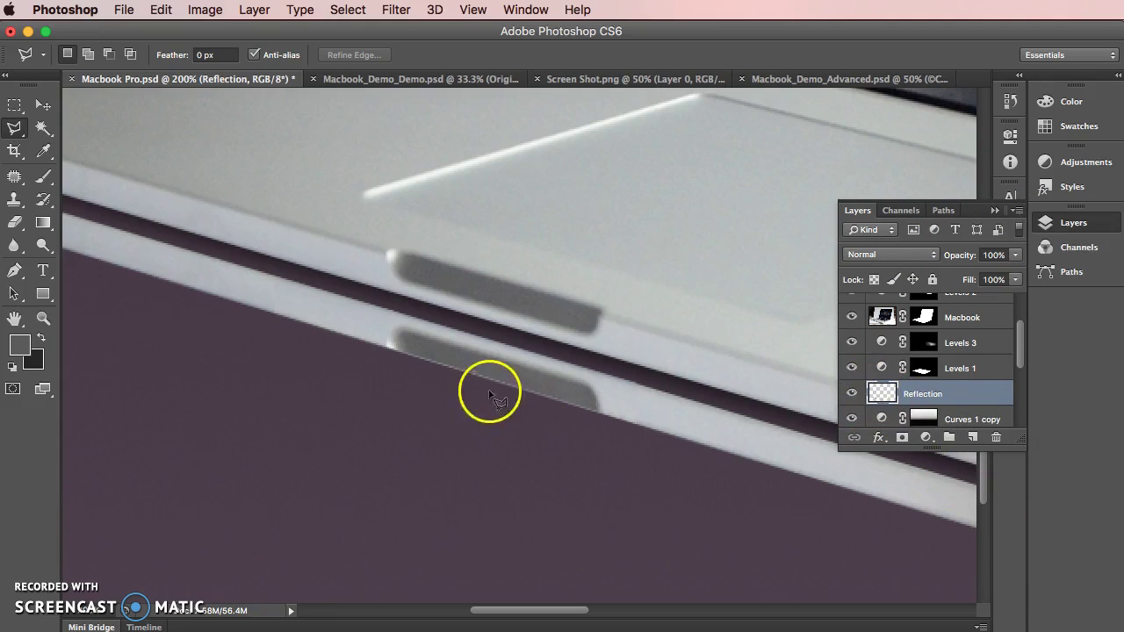
pyautogui.click(852, 395)
pyautogui.click(852, 395)
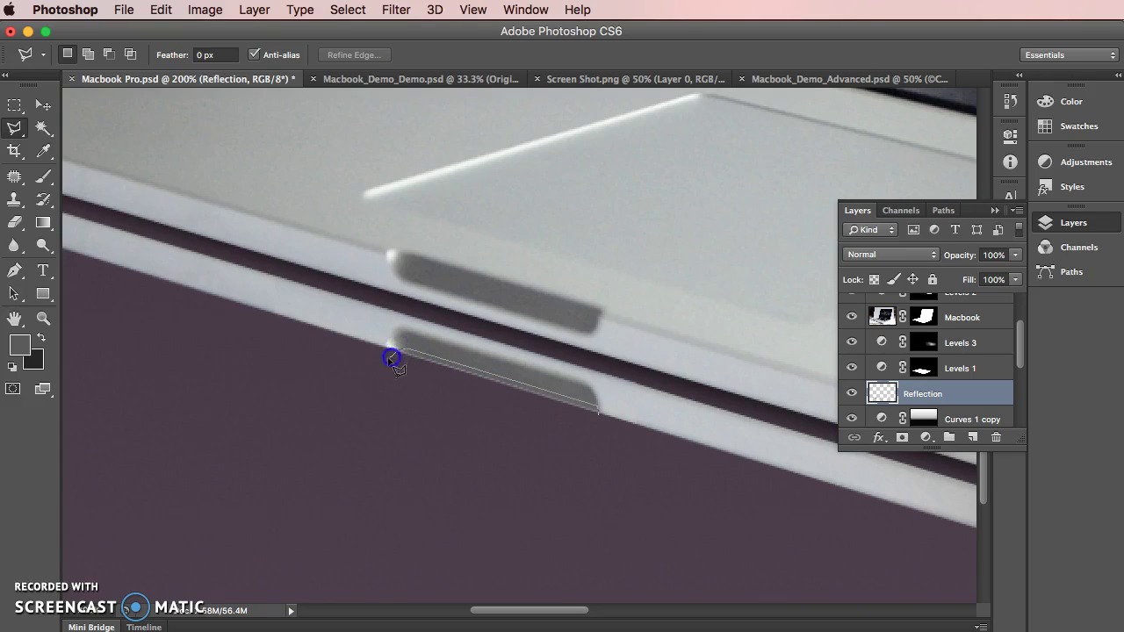
pyautogui.doubleClick(512, 410)
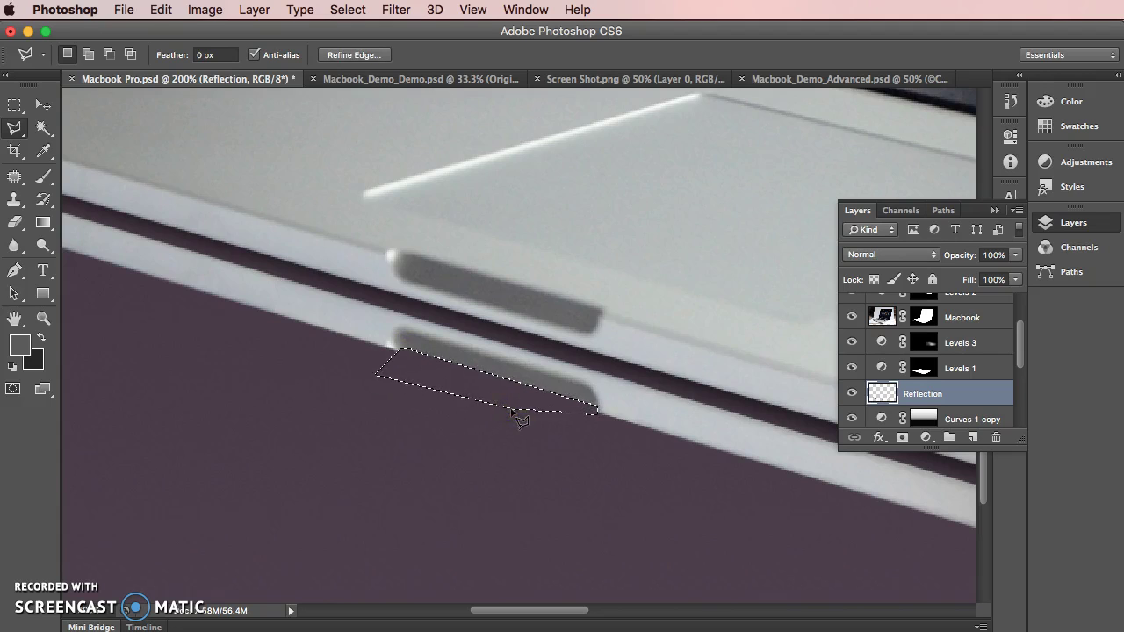
pyautogui.press('super+minus')
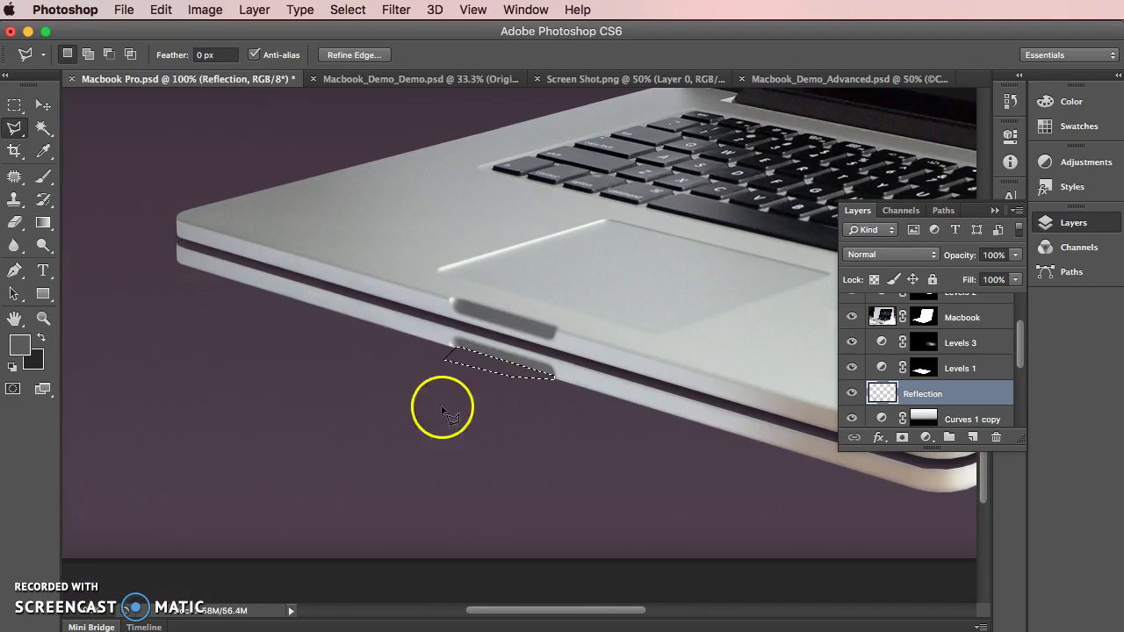
pyautogui.press('super+d')
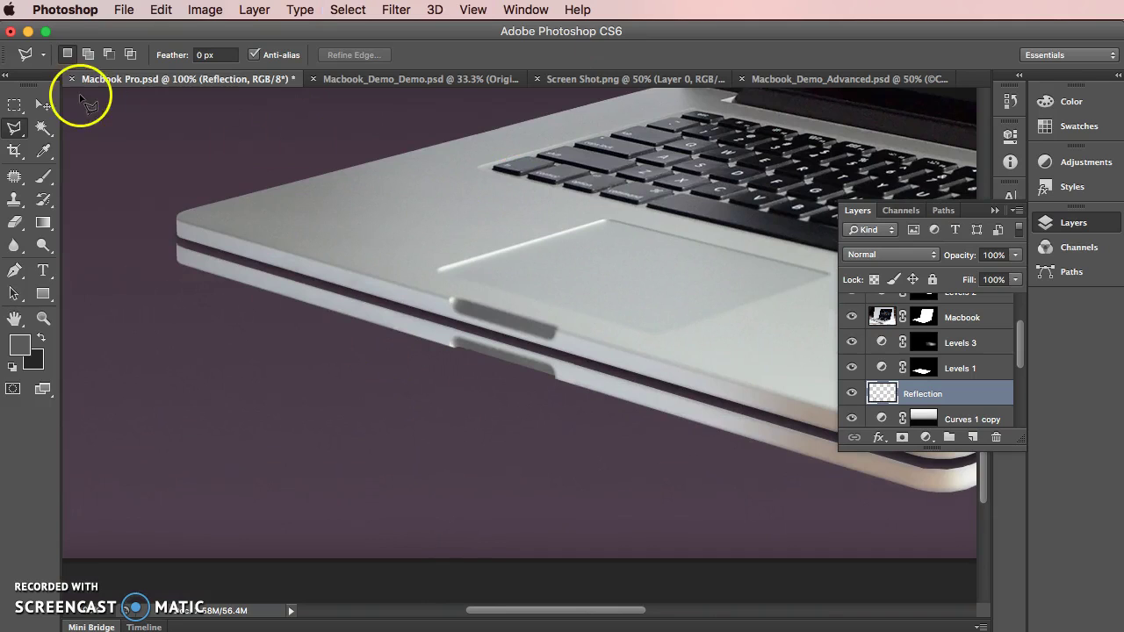
# Lower the Reflection layer's opacity to about 38%.
pyautogui.click(14, 104)
pyautogui.click(403, 430)
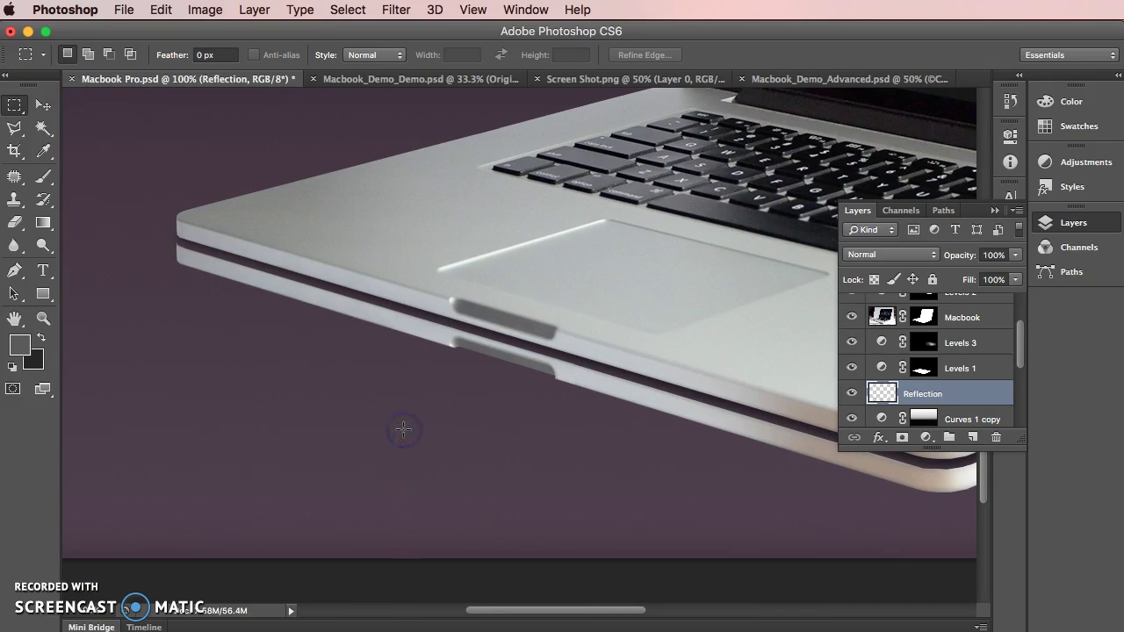
pyautogui.press('super+minus')
pyautogui.press('super+minus')
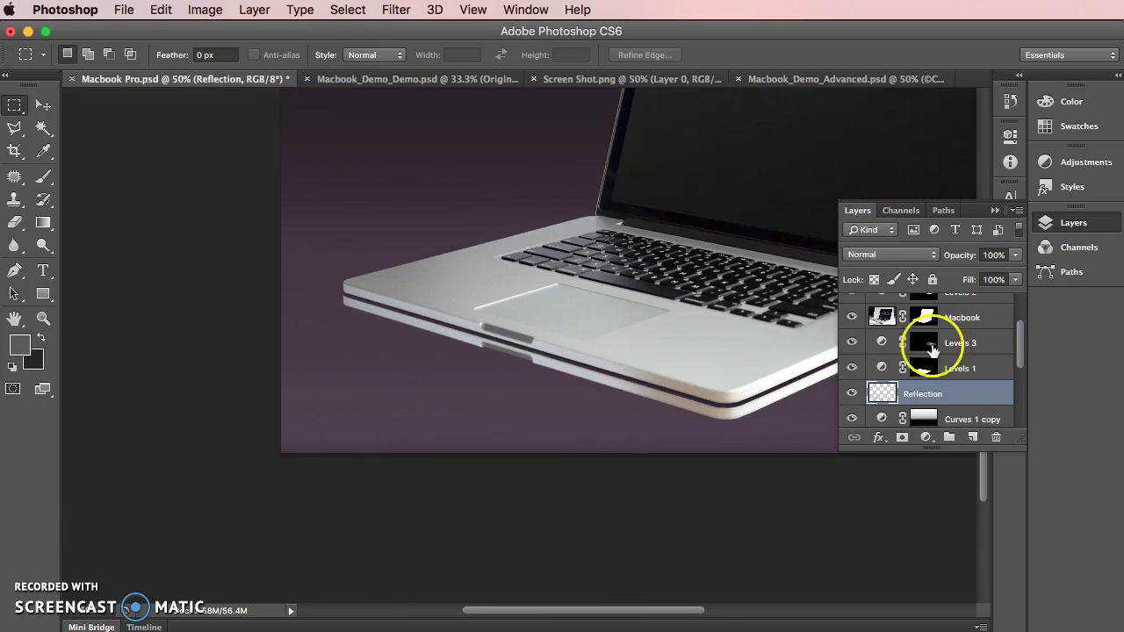
pyautogui.click(1014, 256)
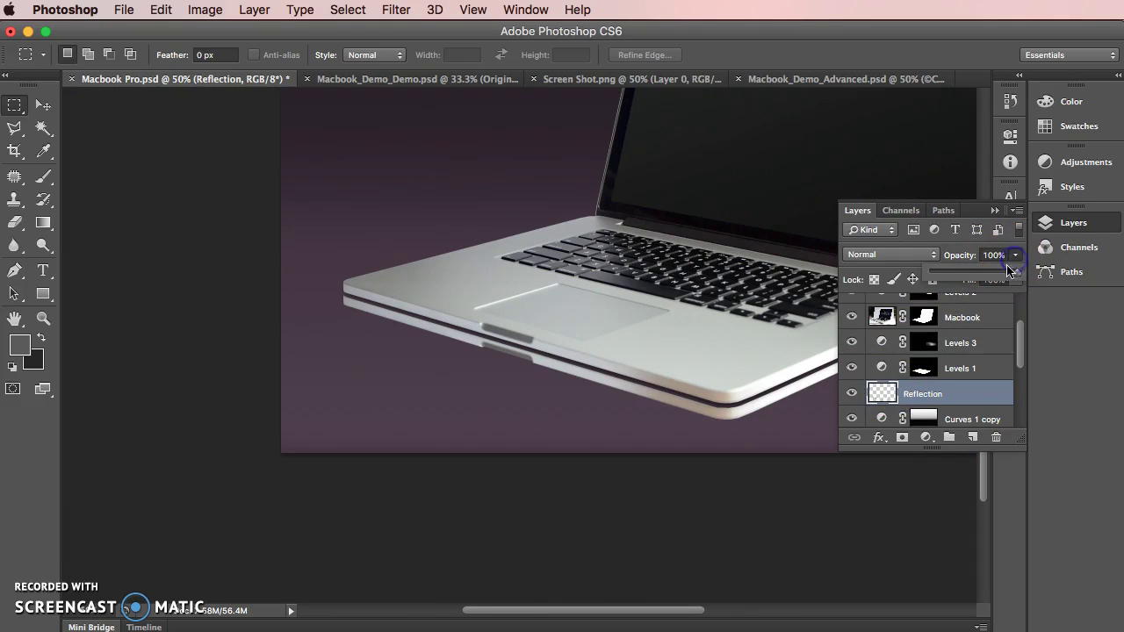
pyautogui.click(989, 277)
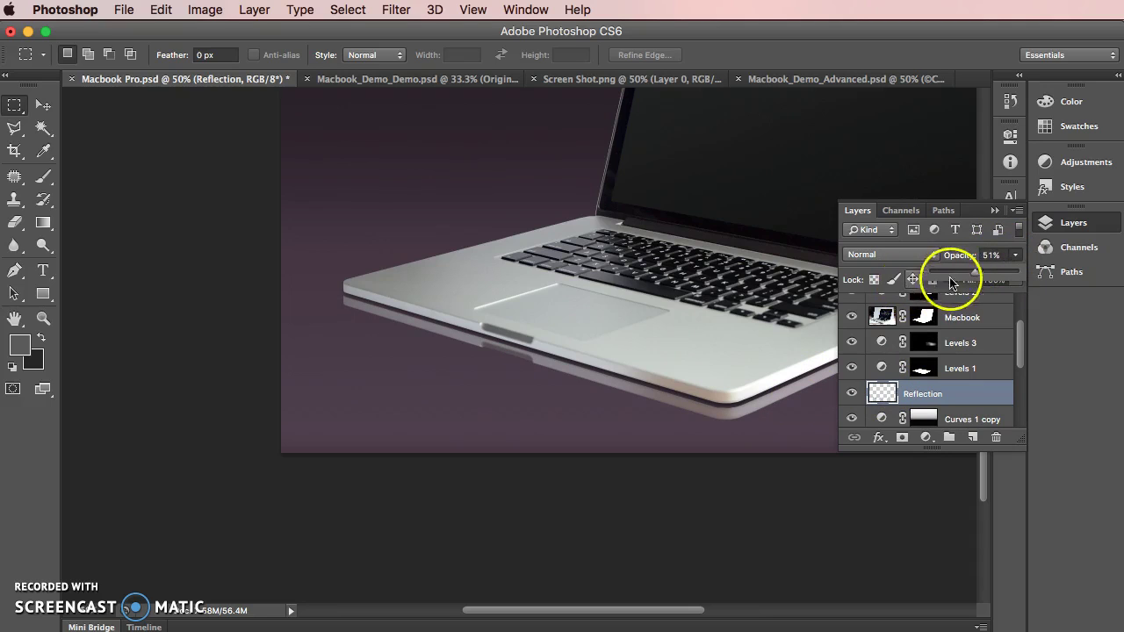
pyautogui.click(963, 277)
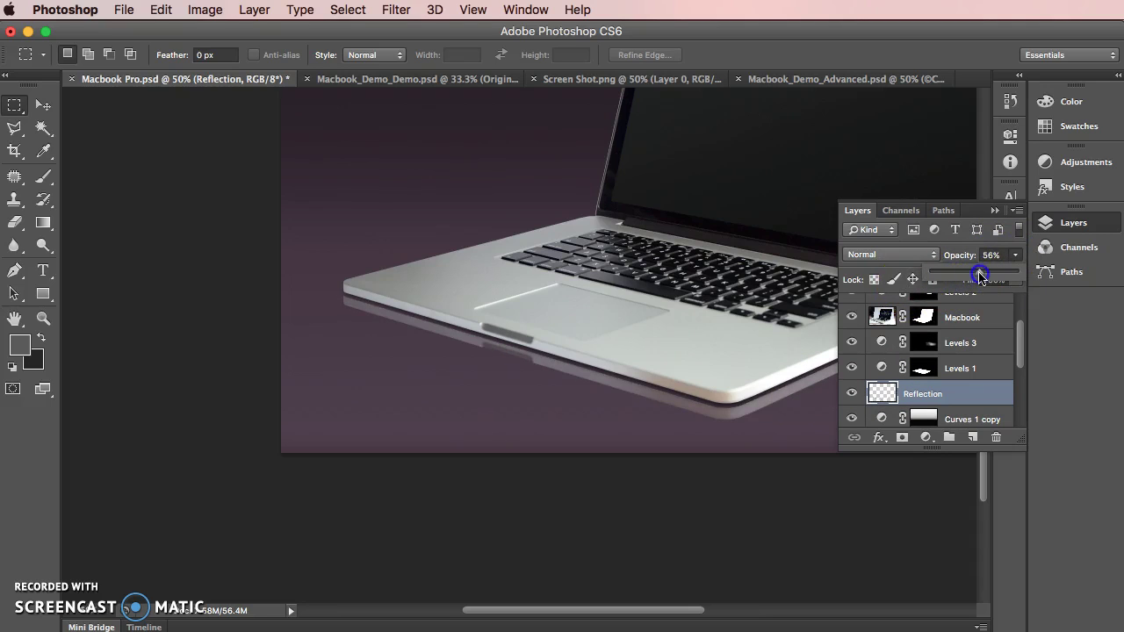
pyautogui.click(963, 278)
# Try Luminosity blending, return to Normal at 30% opacity, and duplicate the Macbook layer.
pyautogui.click(900, 255)
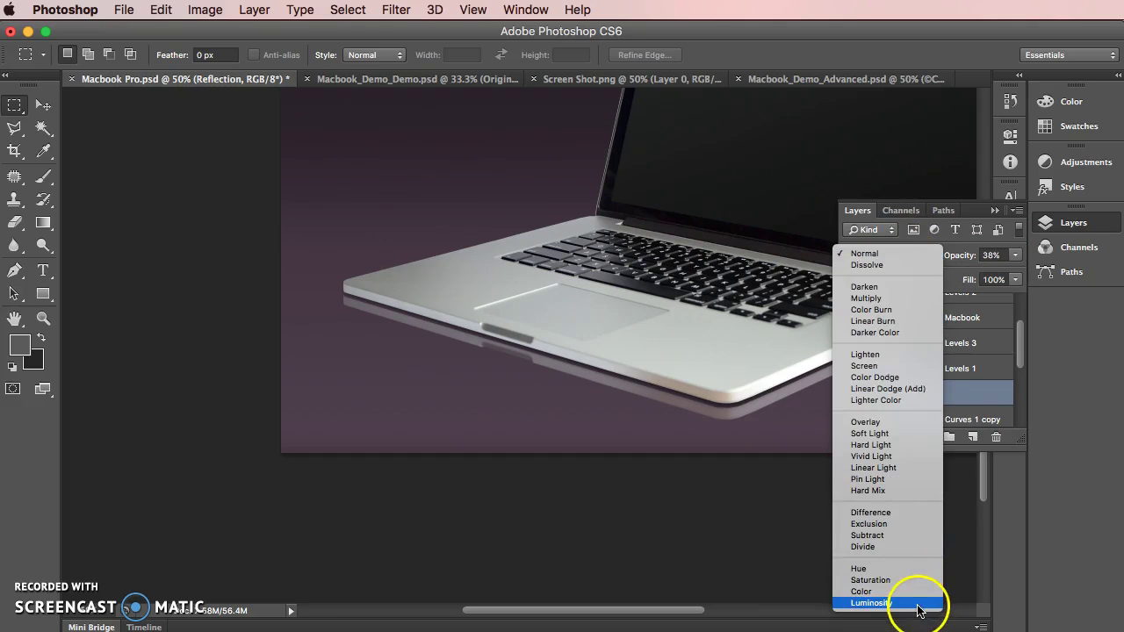
pyautogui.click(922, 603)
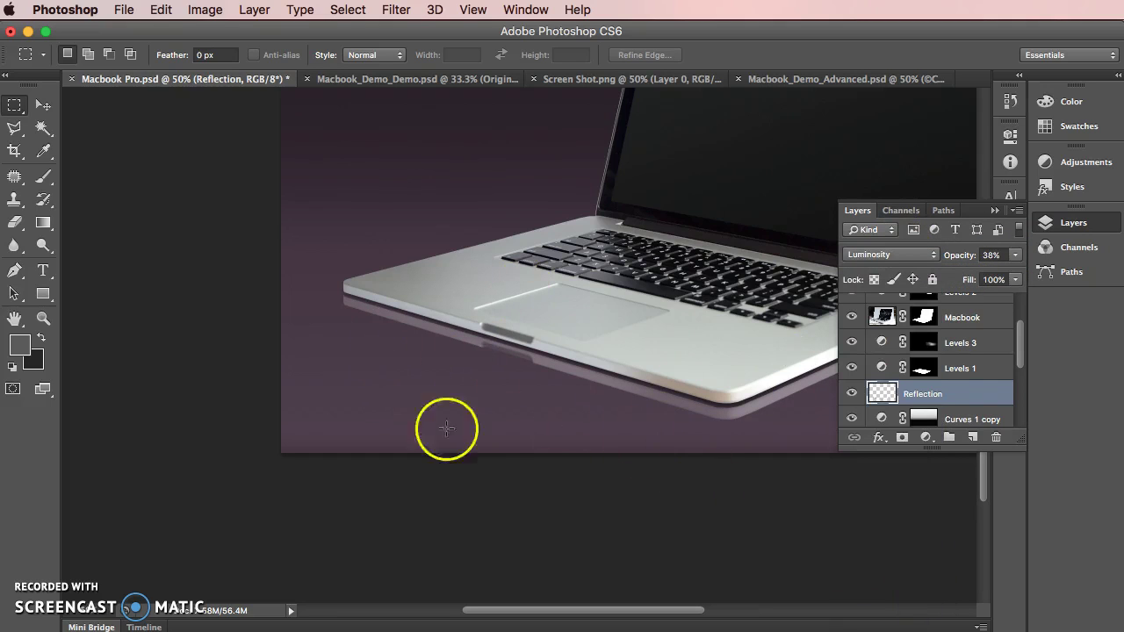
pyautogui.press('super+minus')
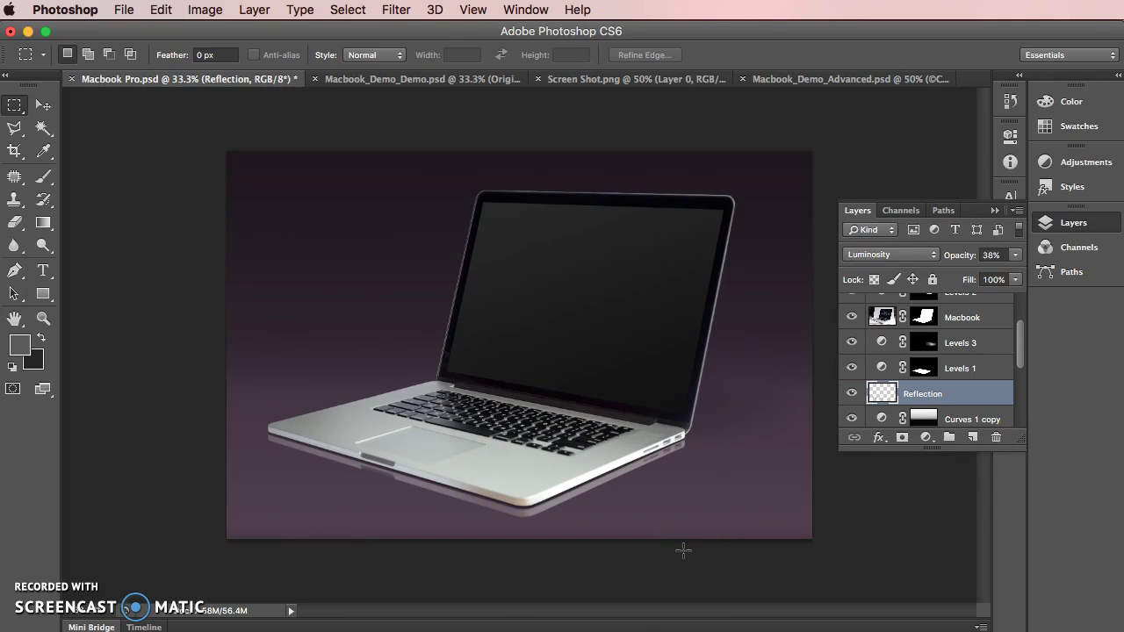
pyautogui.hotkey('shift', 'alt', 'y')
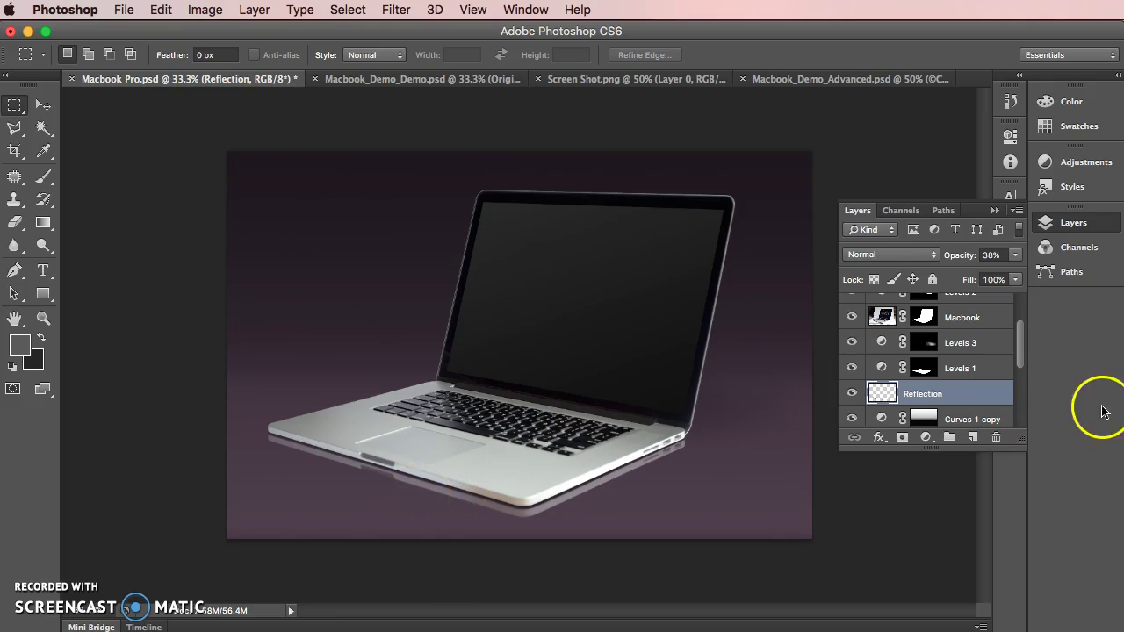
pyautogui.click(993, 255)
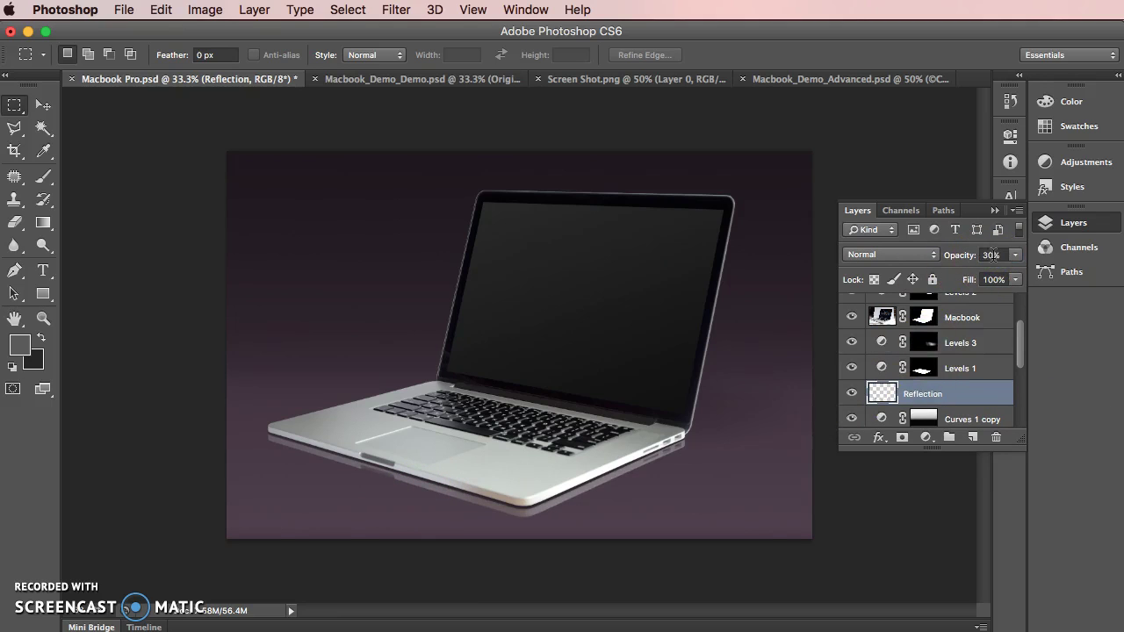
pyautogui.moveTo(884, 317); pyautogui.dragTo(977, 438)
# Apply Macbook copy's layer mask and lasso the laptop base, then clear the selection.
pyautogui.rightClick(924, 305)
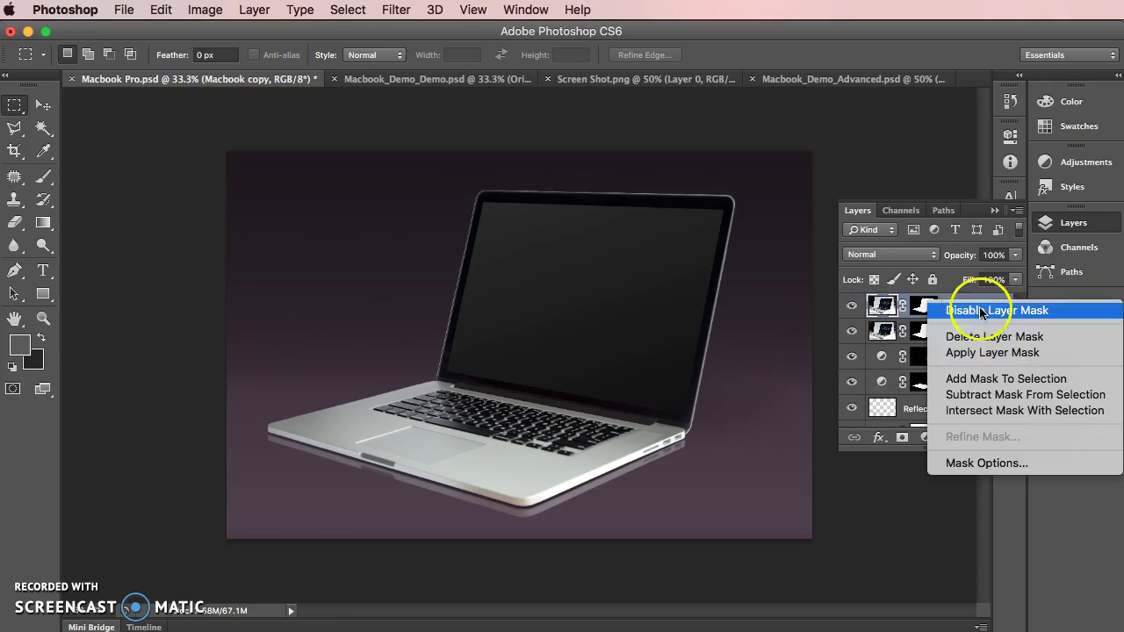
pyautogui.click(992, 352)
pyautogui.click(14, 128)
pyautogui.click(430, 380)
pyautogui.click(690, 431)
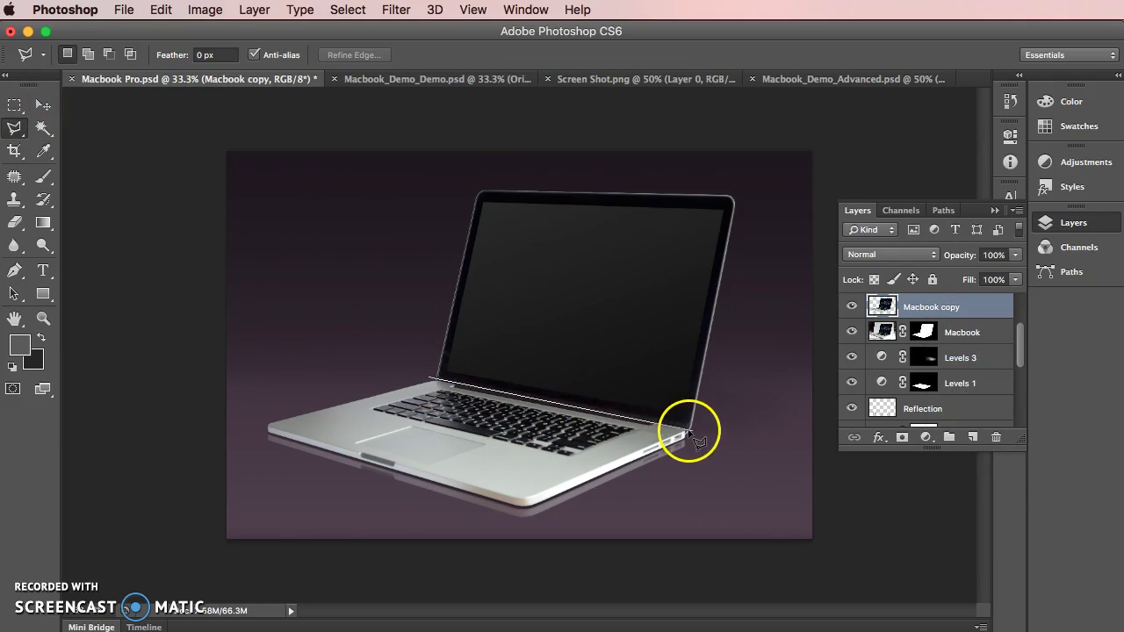
pyautogui.click(685, 494)
pyautogui.click(362, 609)
pyautogui.doubleClick(92, 474)
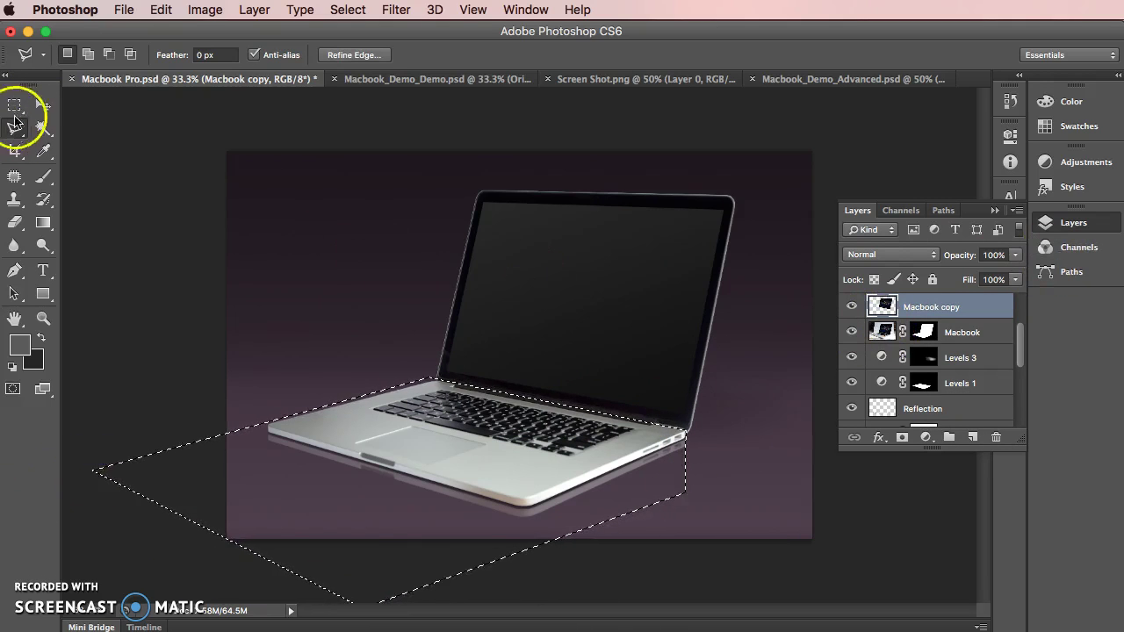
pyautogui.click(14, 104)
pyautogui.click(167, 151)
# Flip Macbook copy vertically and move it below the laptop.
pyautogui.click(161, 9)
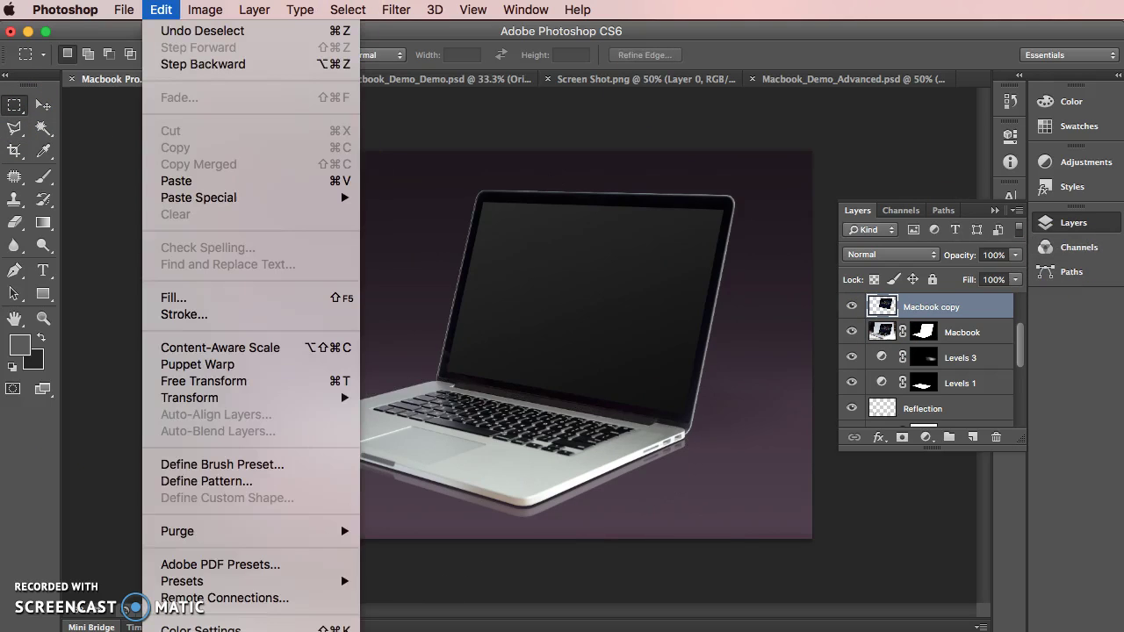
pyautogui.click(221, 398)
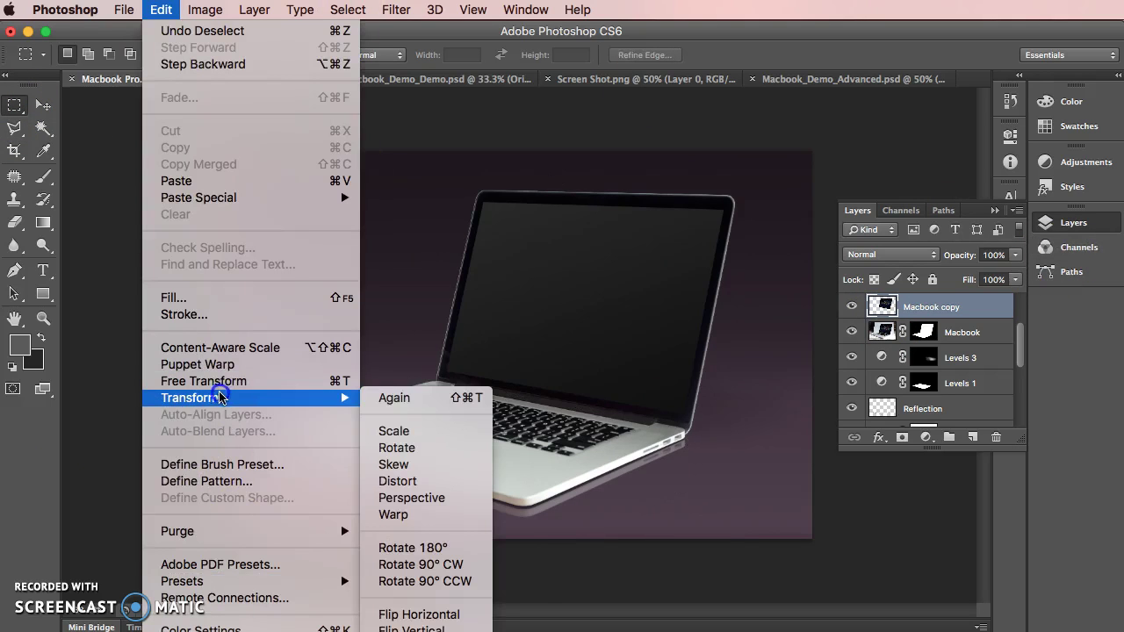
pyautogui.click(436, 630)
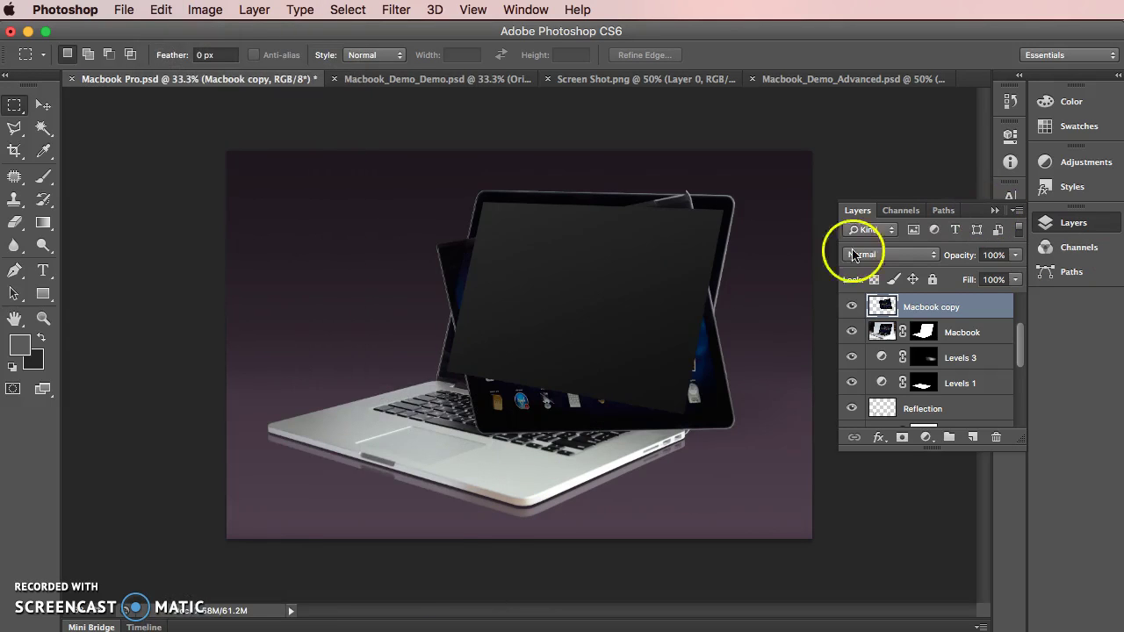
pyautogui.moveTo(743, 503); pyautogui.dragTo(697, 489)
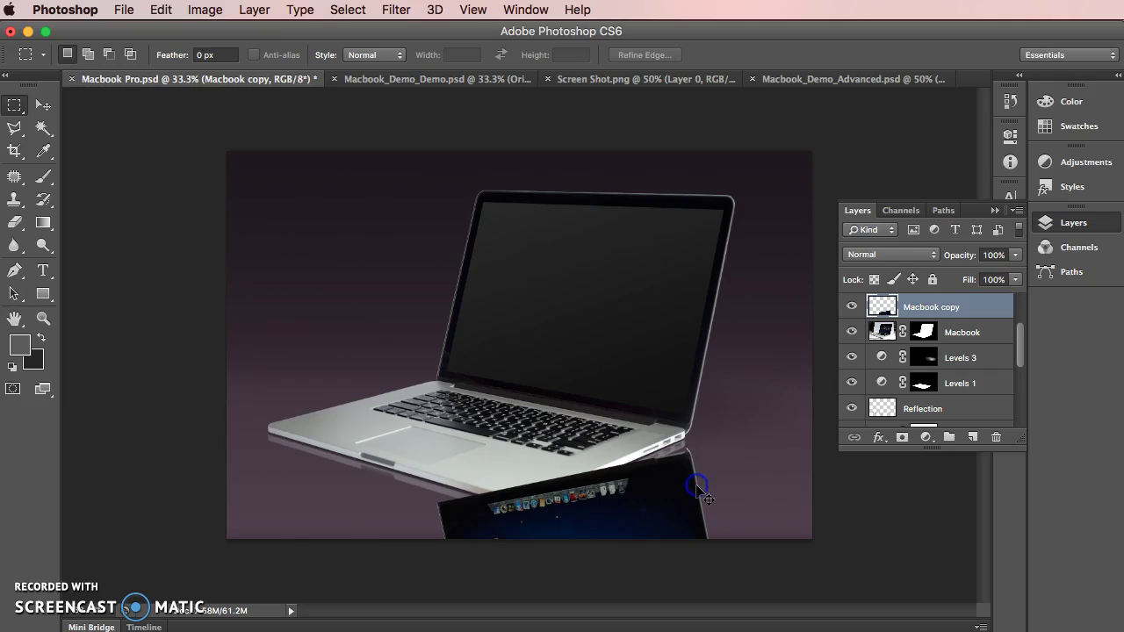
# Nudge the reflection up two pixels and skew it 1.5° to line up.
pyautogui.press('Up')
pyautogui.press('Up')
pyautogui.press('Up')
pyautogui.press('Up')
pyautogui.press('Up')
pyautogui.press('Up')
pyautogui.press('Up')
pyautogui.press('Up')
pyautogui.press('Up')
pyautogui.press('Up')
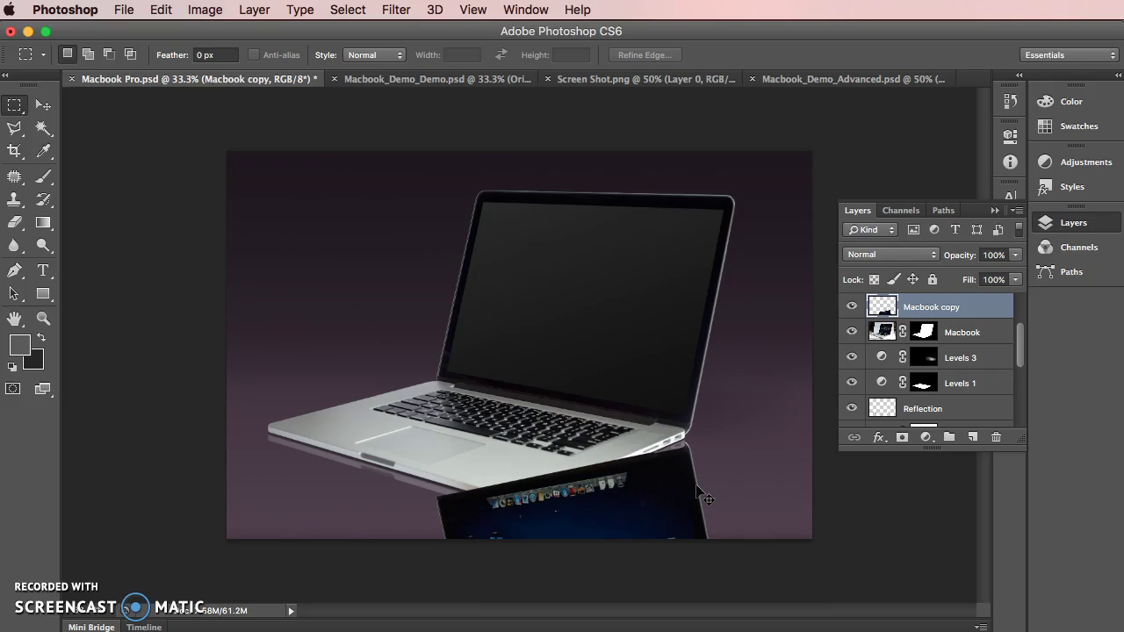
pyautogui.press('Up')
pyautogui.press('Up')
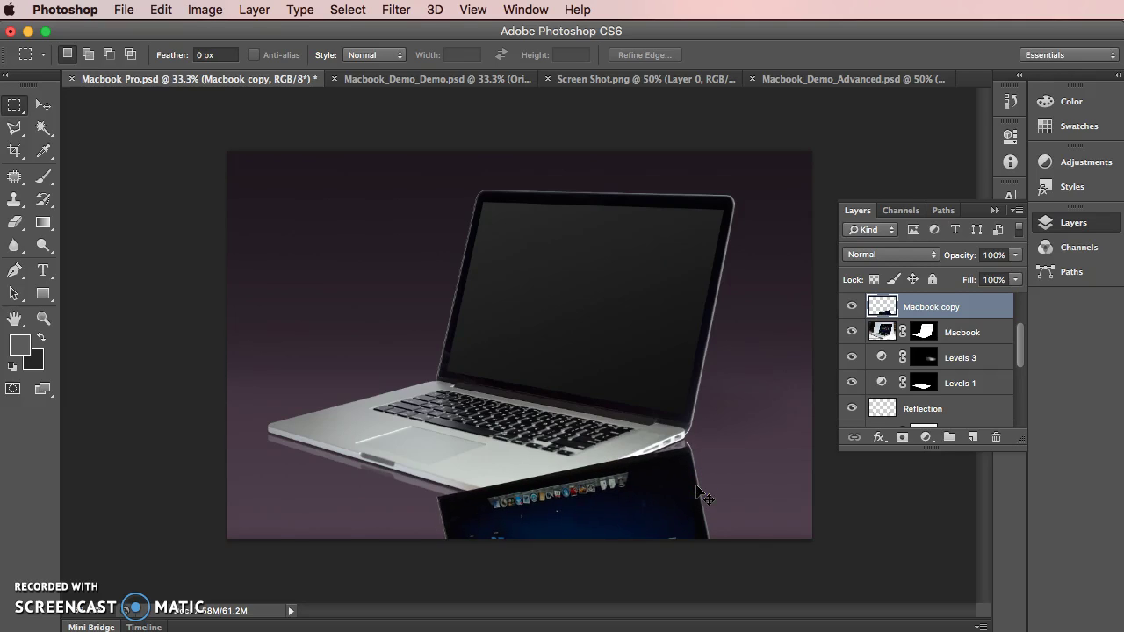
pyautogui.hotkey('ctrl', 't')
pyautogui.moveTo(431, 535); pyautogui.dragTo(422, 445)
pyautogui.press('Return')
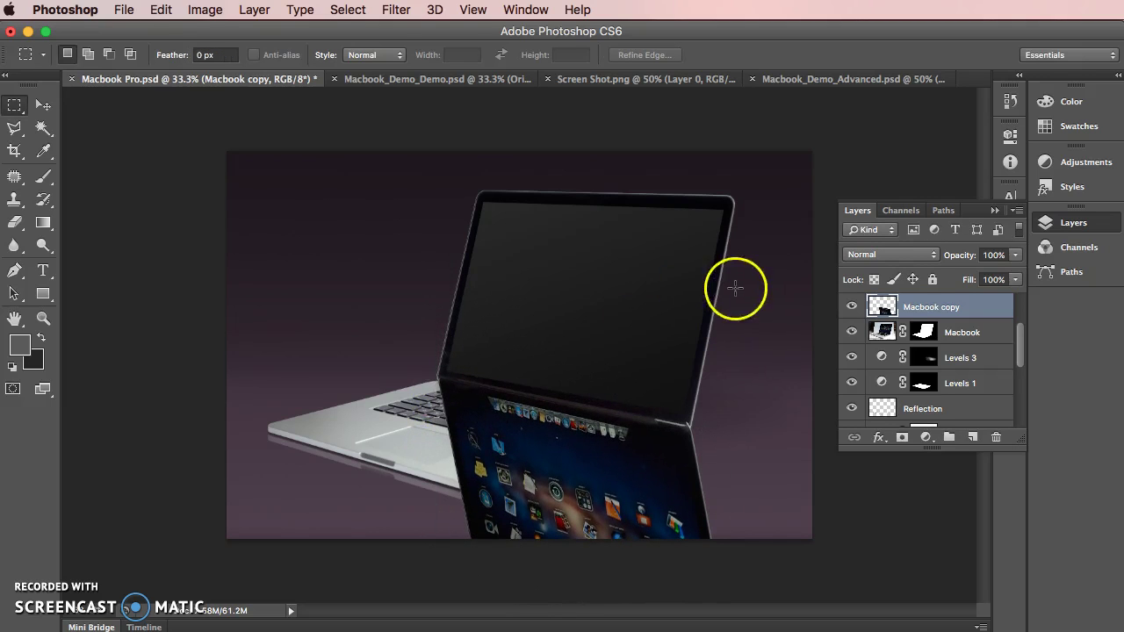
# Select the Layer 1 through Macbook, Levels and Reflection layers and move them up about 88 px.
pyautogui.keyDown('shift'); pyautogui.click(883, 331); pyautogui.keyUp('shift')
pyautogui.keyDown('shift'); pyautogui.click(882, 383); pyautogui.keyUp('shift')
pyautogui.keyDown('shift'); pyautogui.click(882, 410); pyautogui.keyUp('shift')
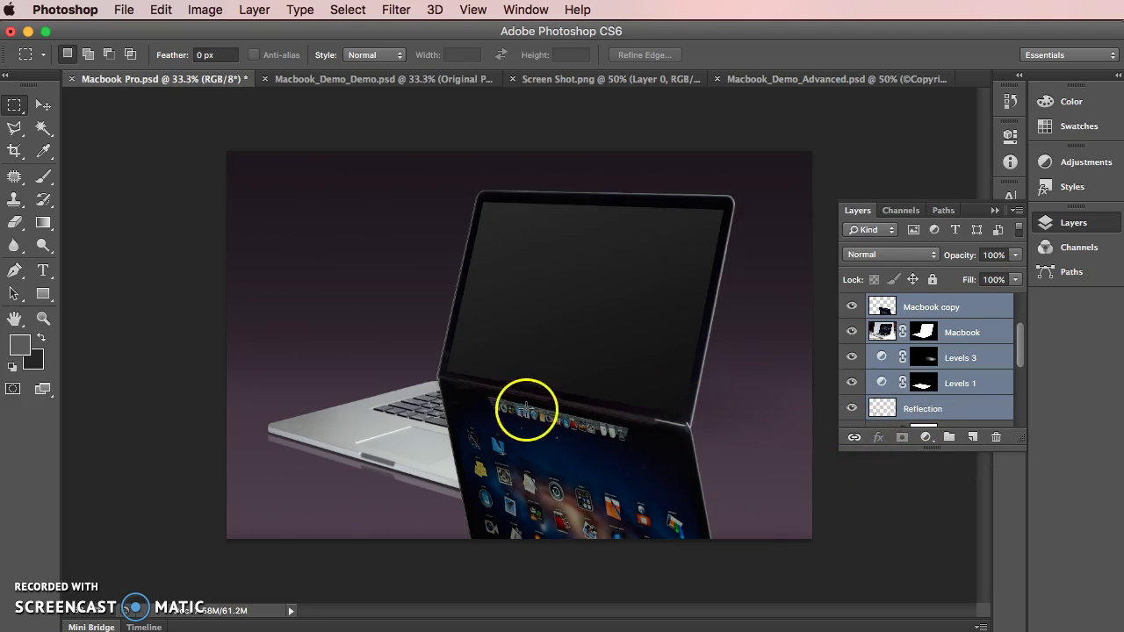
pyautogui.moveTo(549, 421); pyautogui.dragTo(551, 394)
pyautogui.scroll(3, 961, 326)
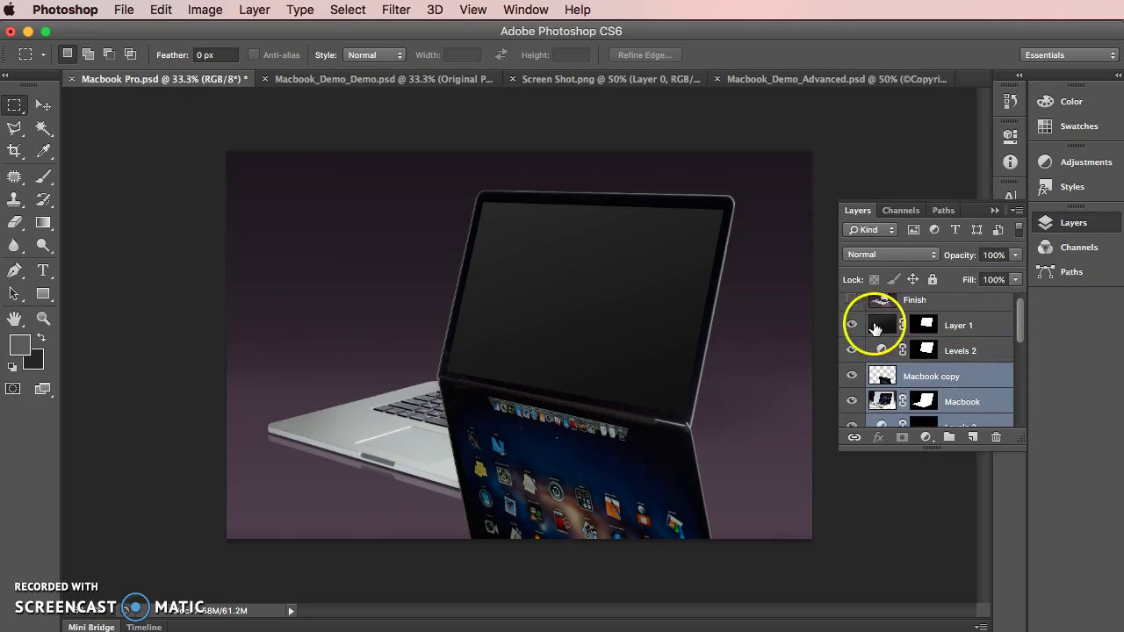
pyautogui.keyDown('shift'); pyautogui.click(875, 329); pyautogui.keyUp('shift')
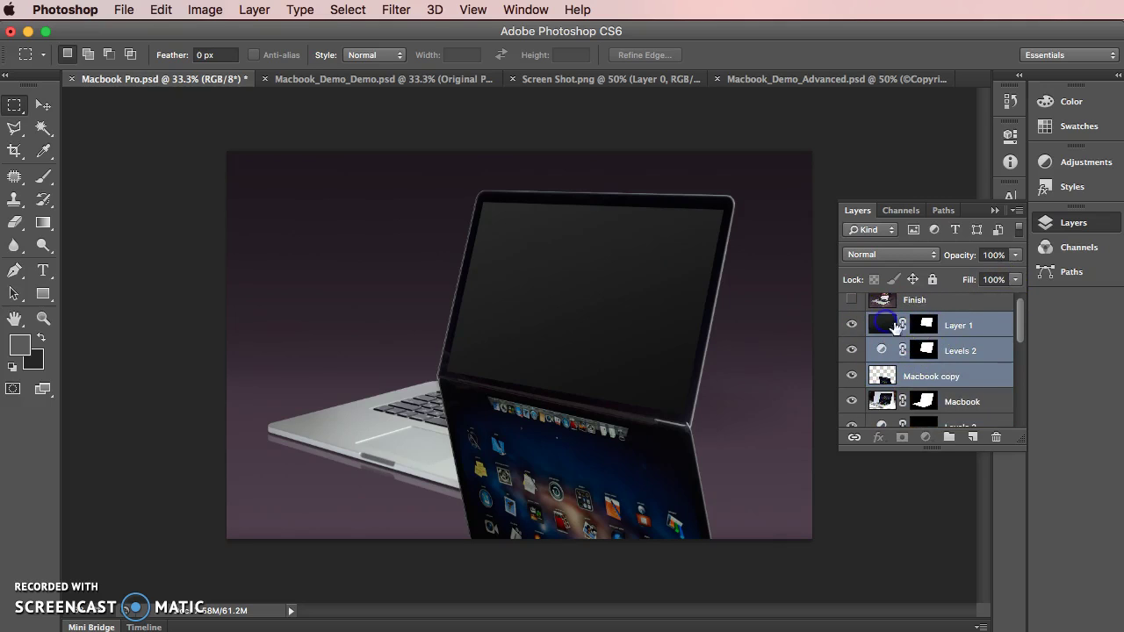
pyautogui.click(896, 327)
pyautogui.scroll(-5, 1001, 334)
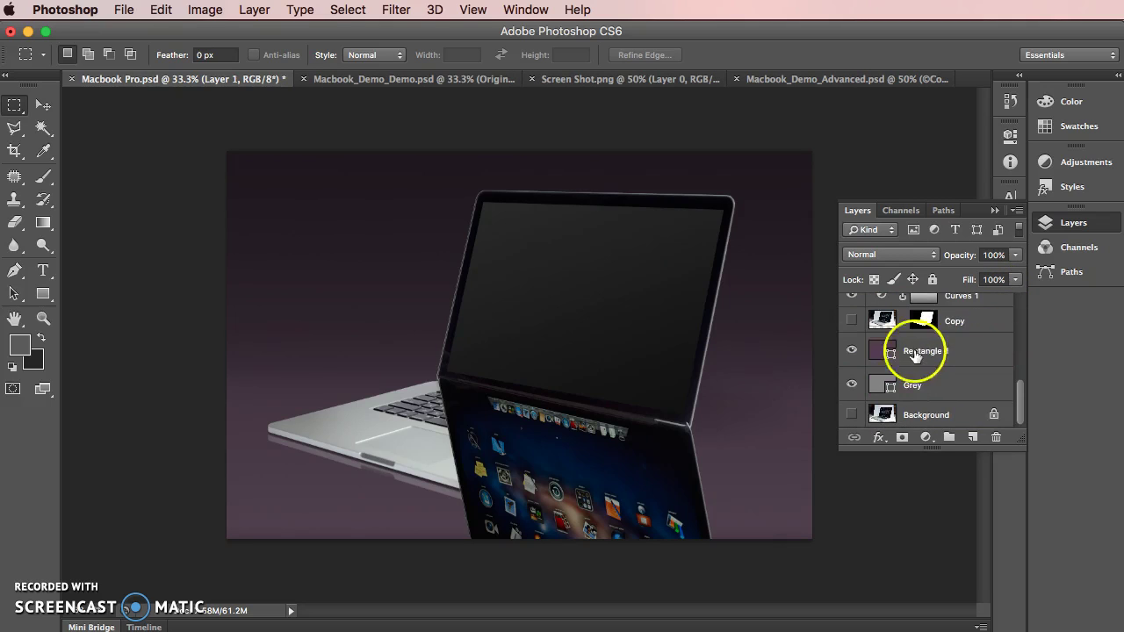
pyautogui.keyDown('shift'); pyautogui.click(881, 323); pyautogui.keyUp('shift')
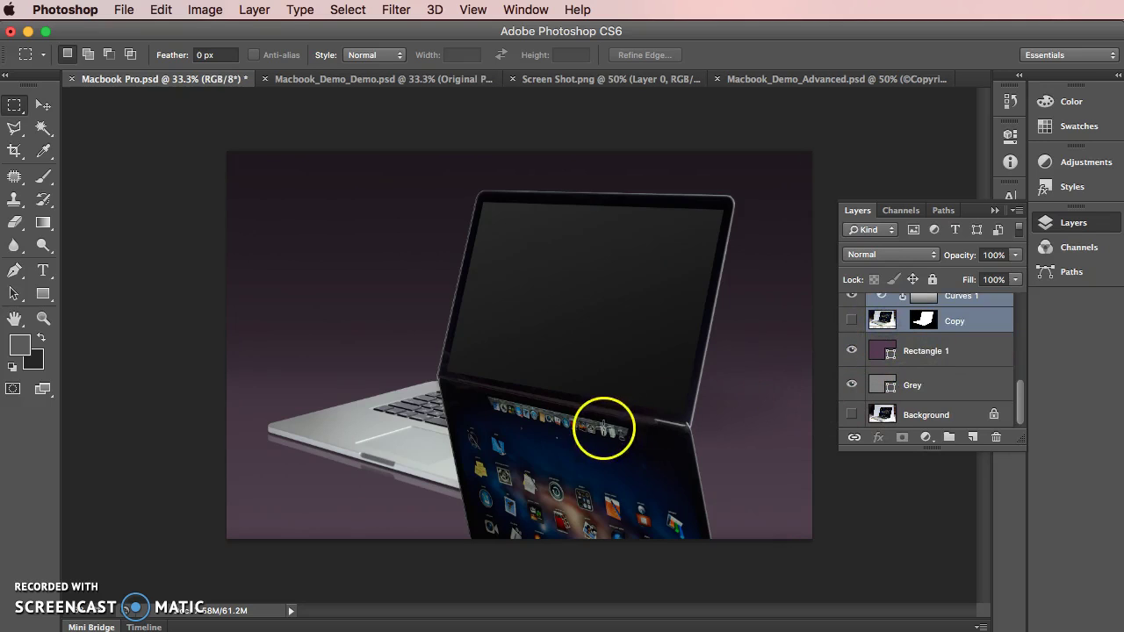
pyautogui.moveTo(597, 427); pyautogui.dragTo(596, 418)
pyautogui.press('super+z')
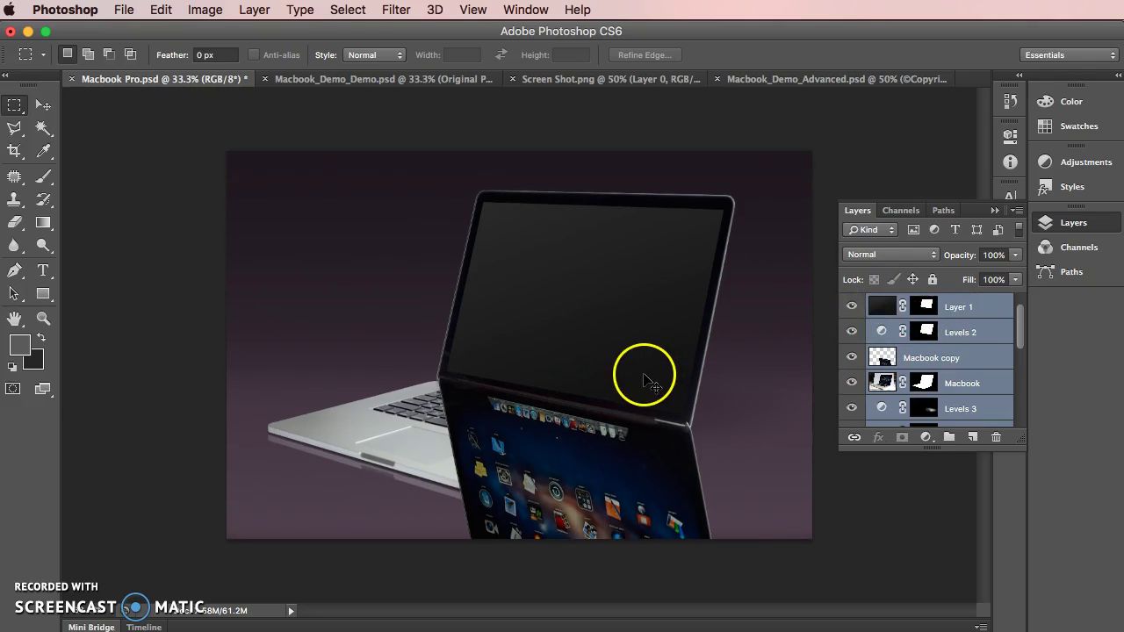
pyautogui.moveTo(645, 361); pyautogui.dragTo(645, 352)
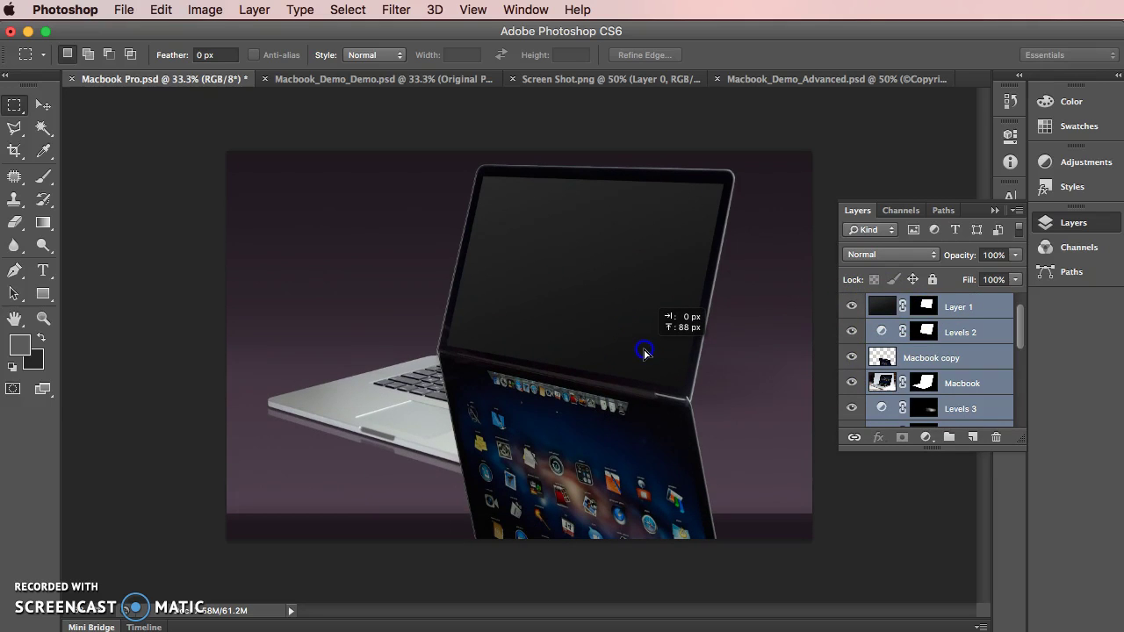
# Unlink Layer 1's mask from its image, adjust it, and target the Curves 1 copy mask.
pyautogui.click(884, 304)
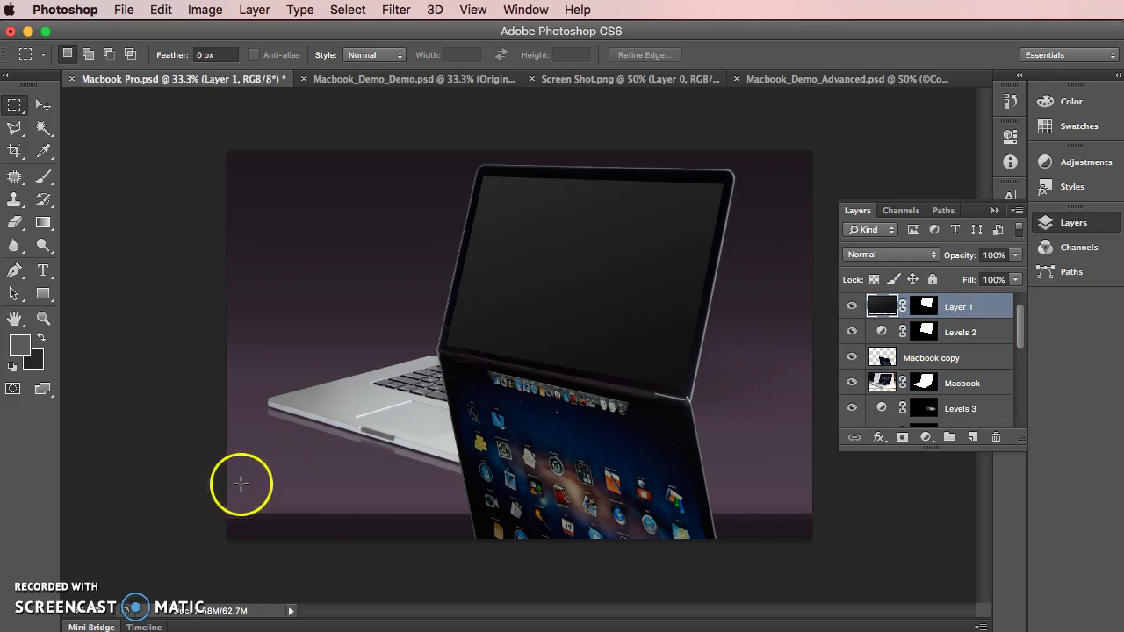
pyautogui.click(903, 305)
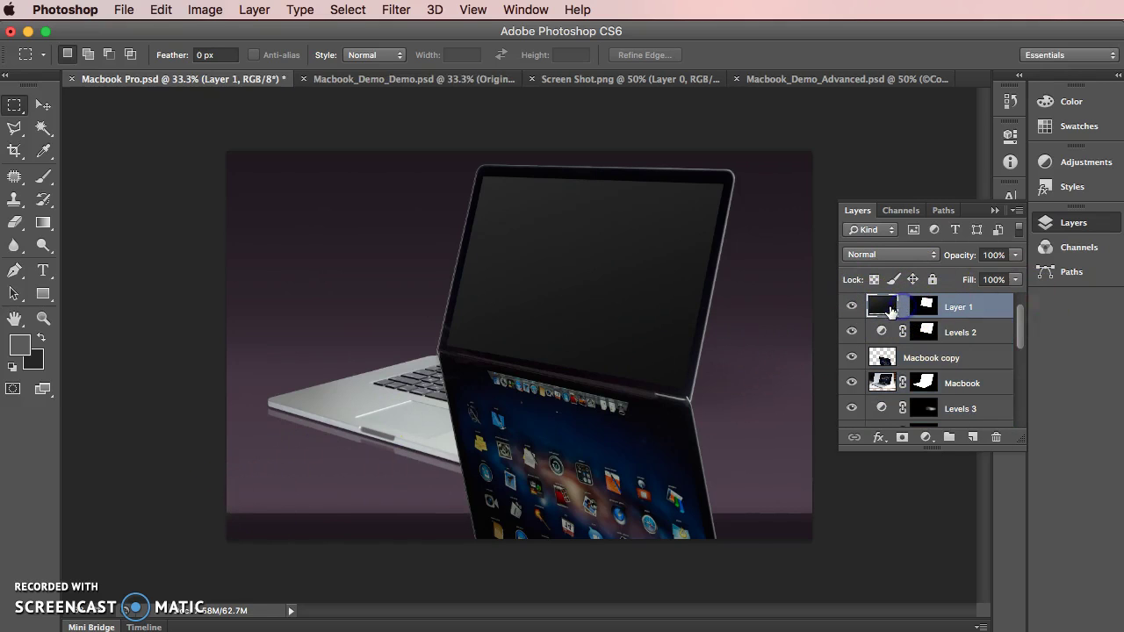
pyautogui.moveTo(405, 312); pyautogui.dragTo(370, 292)
pyautogui.scroll(1, 977, 359)
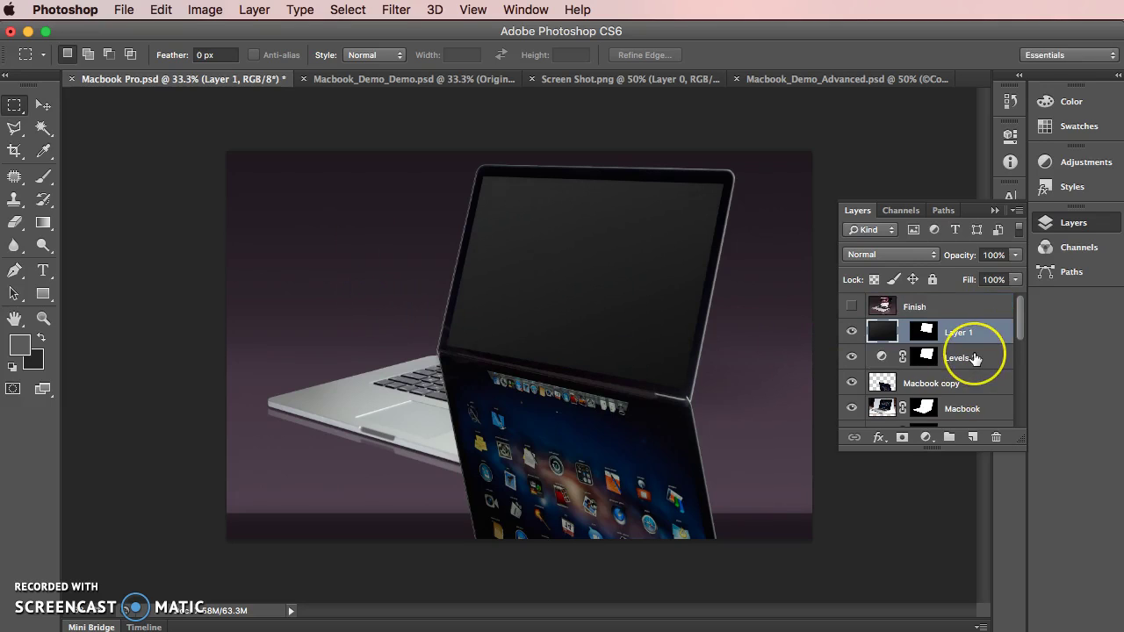
pyautogui.scroll(-8, 975, 358)
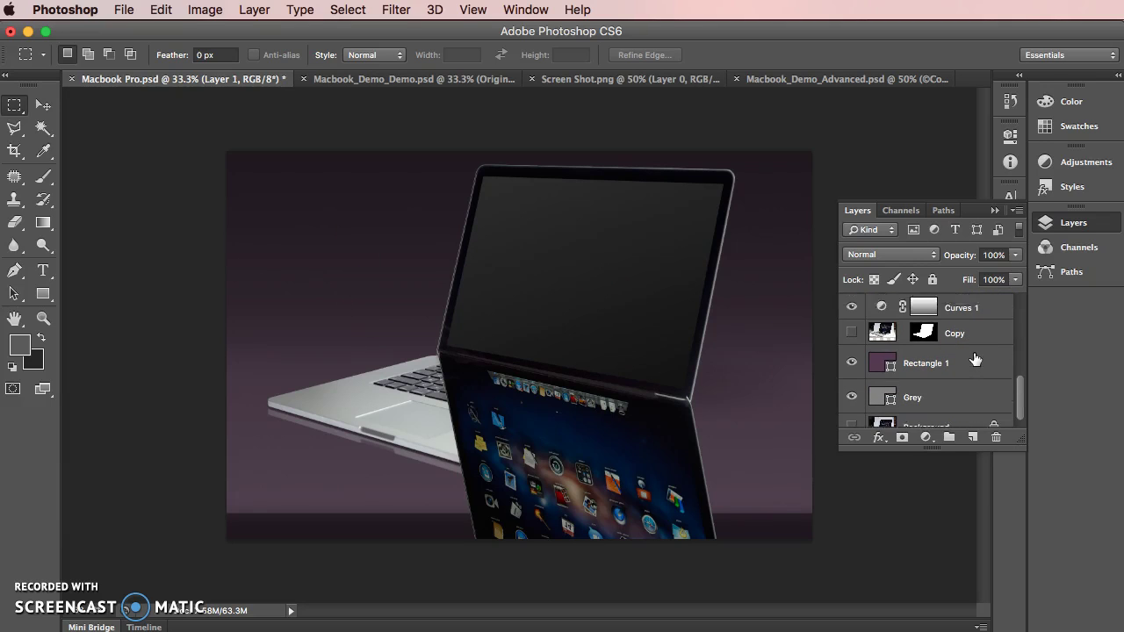
pyautogui.scroll(3, 977, 355)
pyautogui.click(924, 356)
# Fill the bottom strip of the Curves 1 copy mask with black.
pyautogui.moveTo(129, 496); pyautogui.dragTo(954, 547)
pyautogui.click(924, 356)
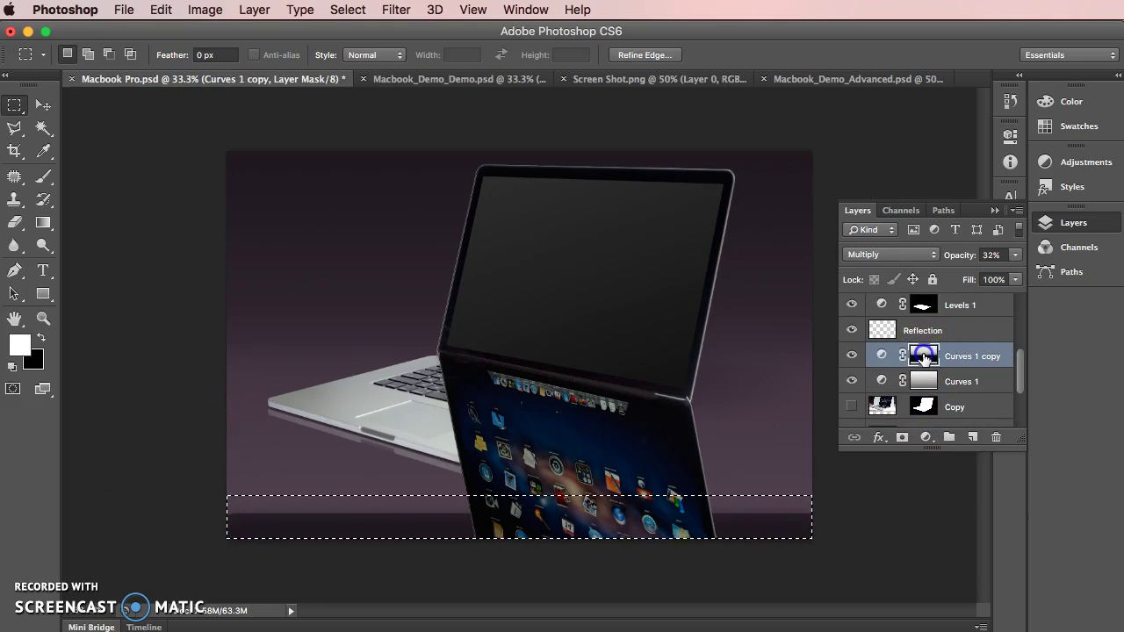
pyautogui.keyDown('alt'); pyautogui.click(924, 356); pyautogui.keyUp('alt')
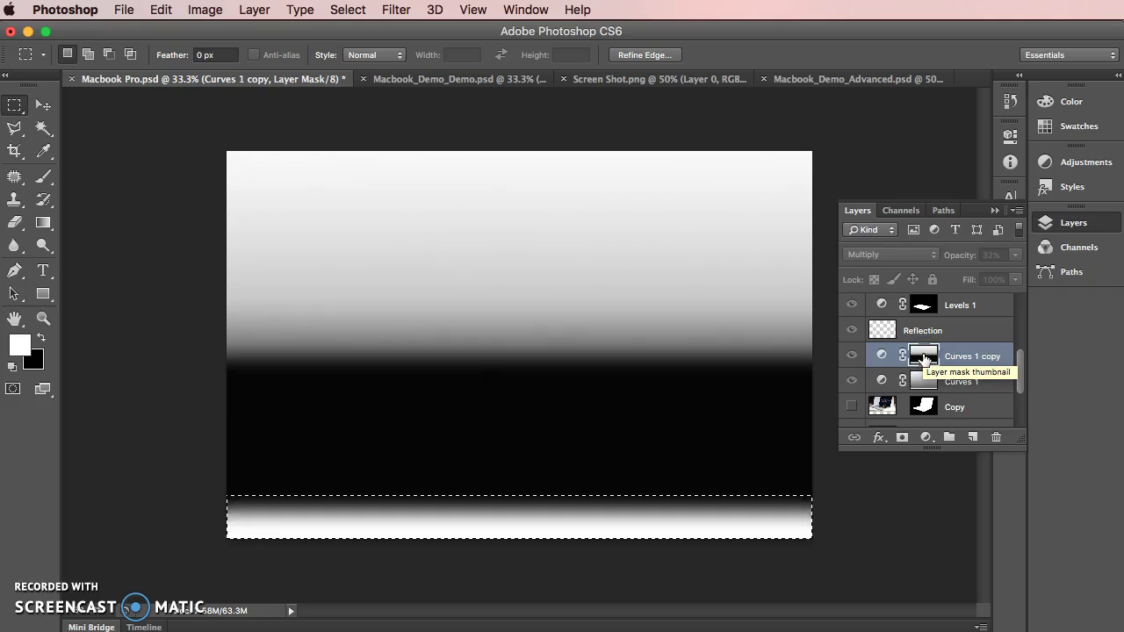
pyautogui.press('BackSpace')
pyautogui.keyDown('alt'); pyautogui.click(924, 380); pyautogui.keyUp('alt')
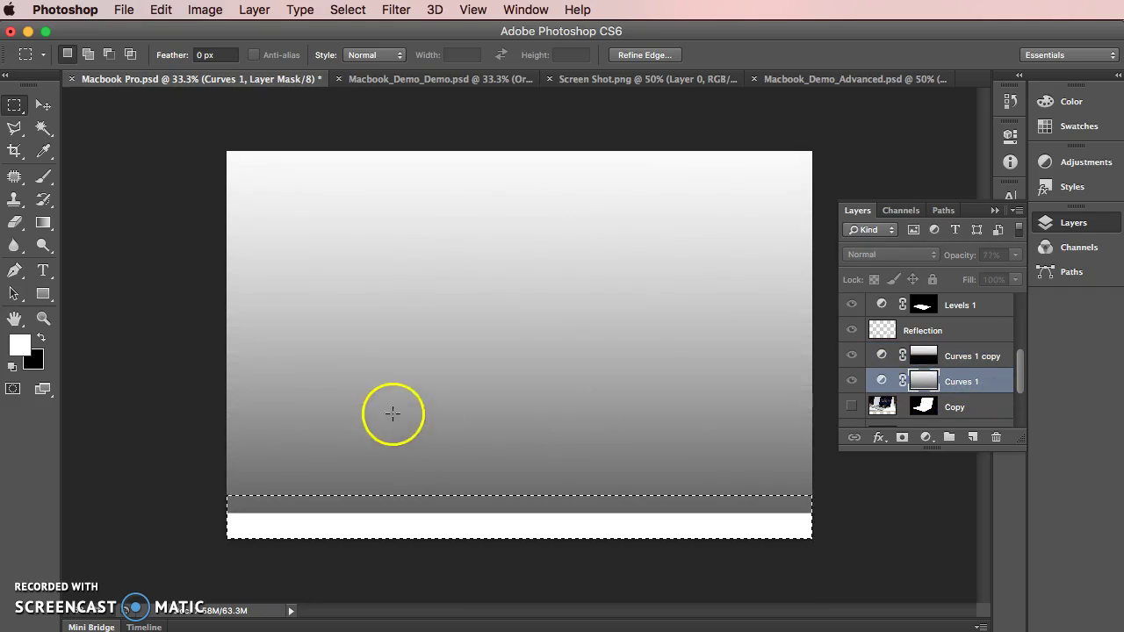
pyautogui.press('super+d')
# Shift the Curves 1 mask gradient down 82 px and return to the composite view.
pyautogui.moveTo(476, 304); pyautogui.dragTo(477, 314)
pyautogui.moveTo(935, 377); pyautogui.dragTo(924, 398)
pyautogui.keyDown('alt'); pyautogui.click(925, 398); pyautogui.keyUp('alt')
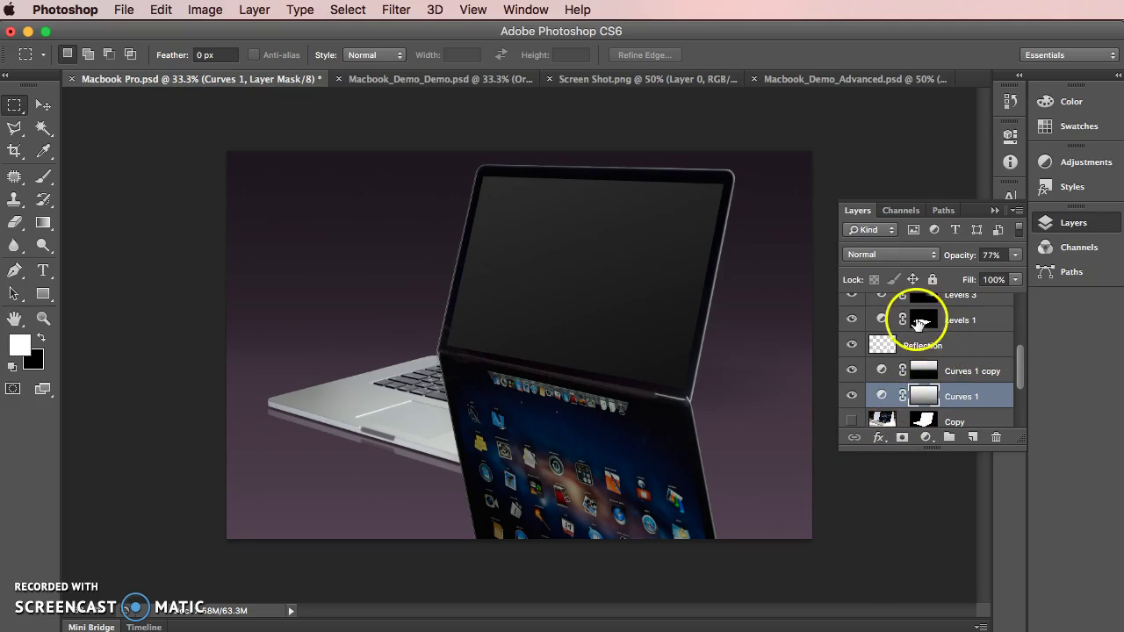
pyautogui.scroll(5, 966, 342)
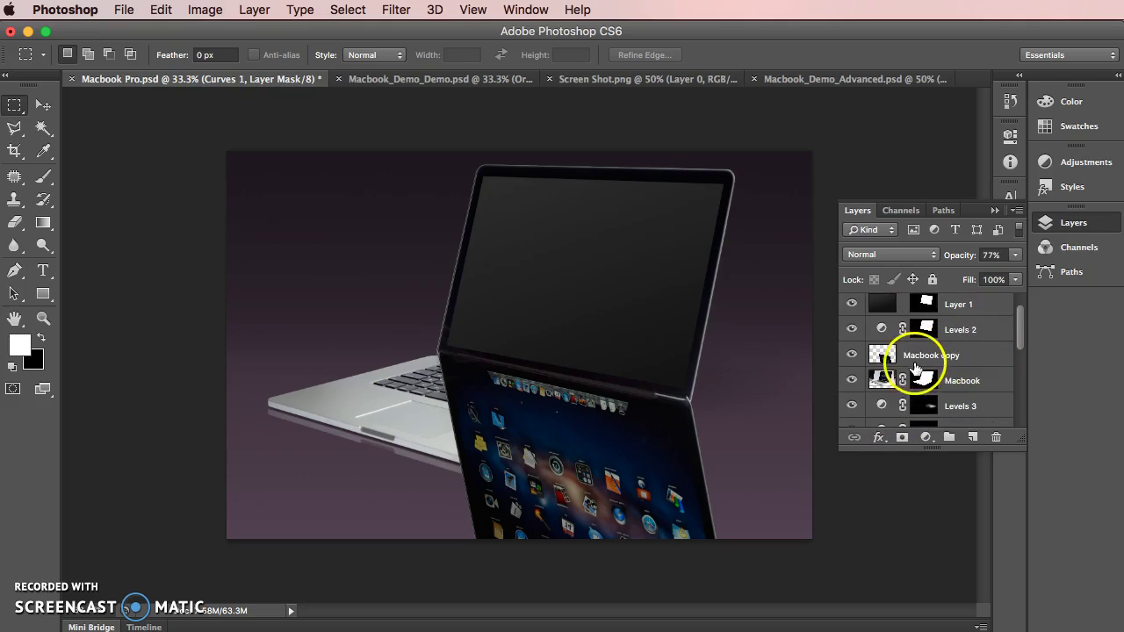
# Distort Macbook copy's corners into perspective, ending at 81.62% height with 3.73° skew.
pyautogui.scroll(-1, 879, 374)
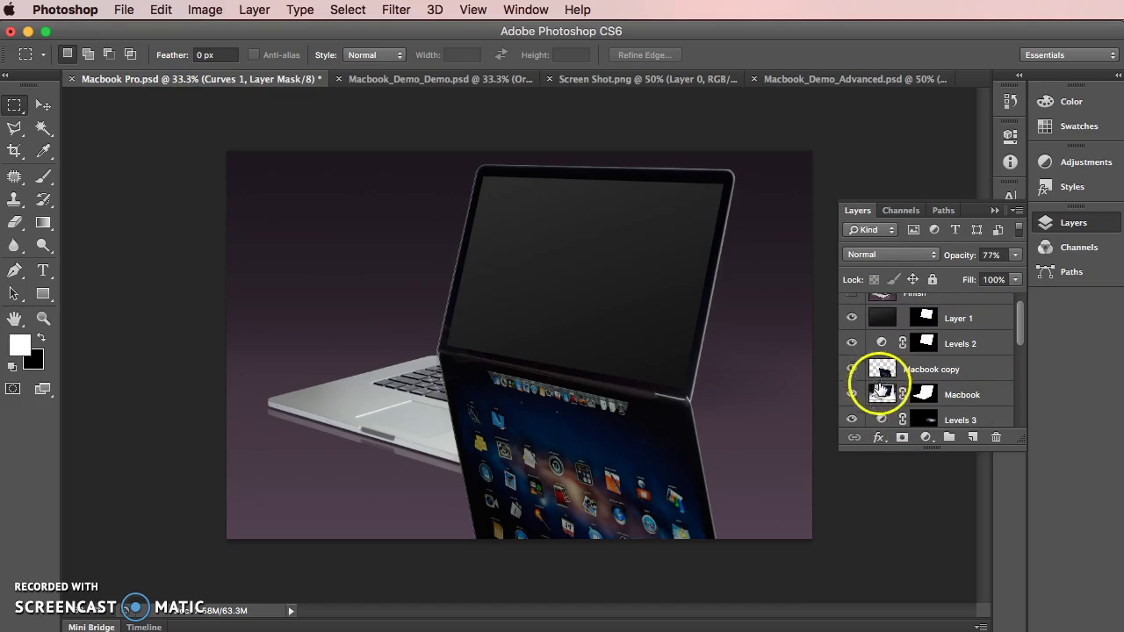
pyautogui.click(883, 394)
pyautogui.click(882, 369)
pyautogui.hotkey('ctrl', 't')
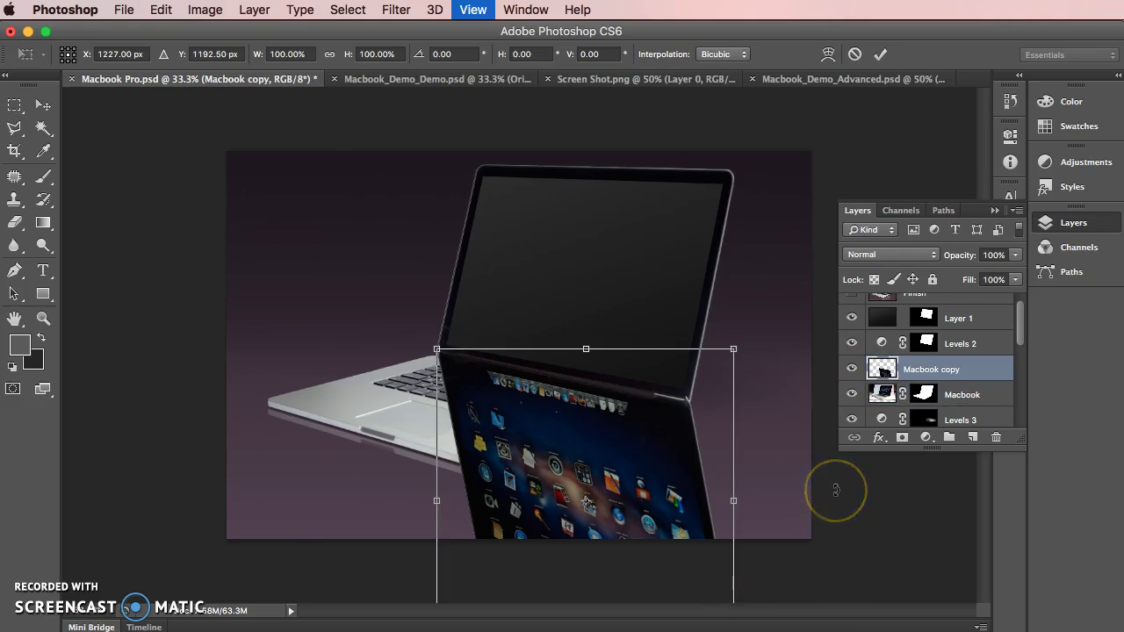
pyautogui.press('super+minus')
pyautogui.moveTo(680, 577); pyautogui.dragTo(680, 531)
pyautogui.moveTo(457, 348); pyautogui.dragTo(457, 352)
pyautogui.moveTo(456, 575); pyautogui.dragTo(457, 538)
pyautogui.moveTo(677, 349); pyautogui.dragTo(675, 376)
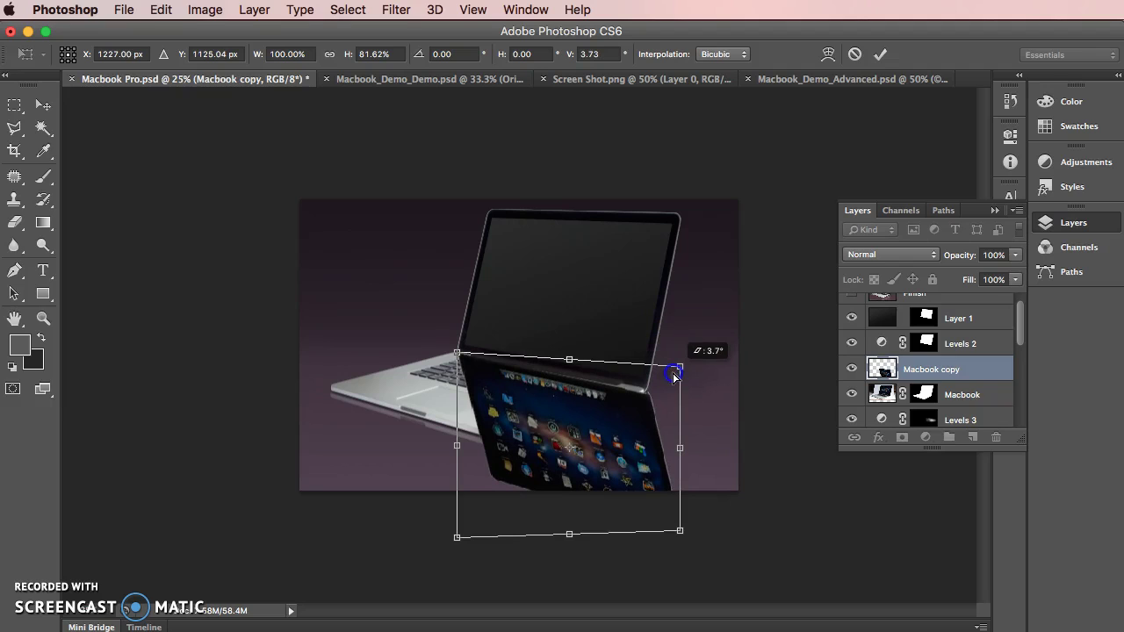
pyautogui.moveTo(679, 532)
pyautogui.mouseDown()
pyautogui.moveTo(666, 543)
pyautogui.moveTo(679, 544)
pyautogui.mouseUp()
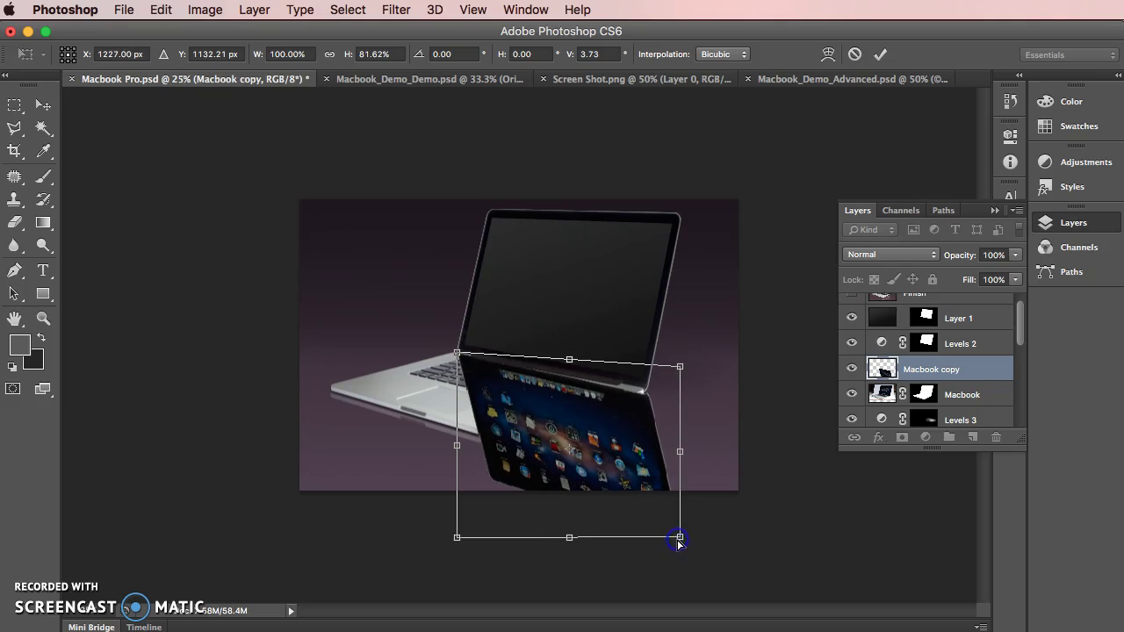
pyautogui.press('Return')
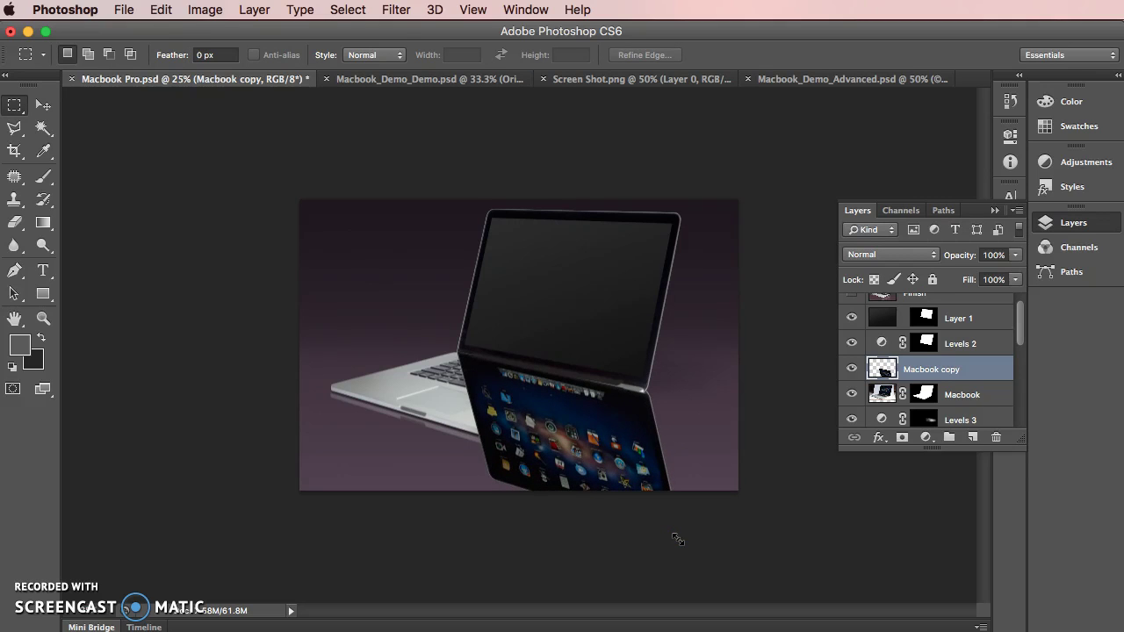
pyautogui.press('super+equal')
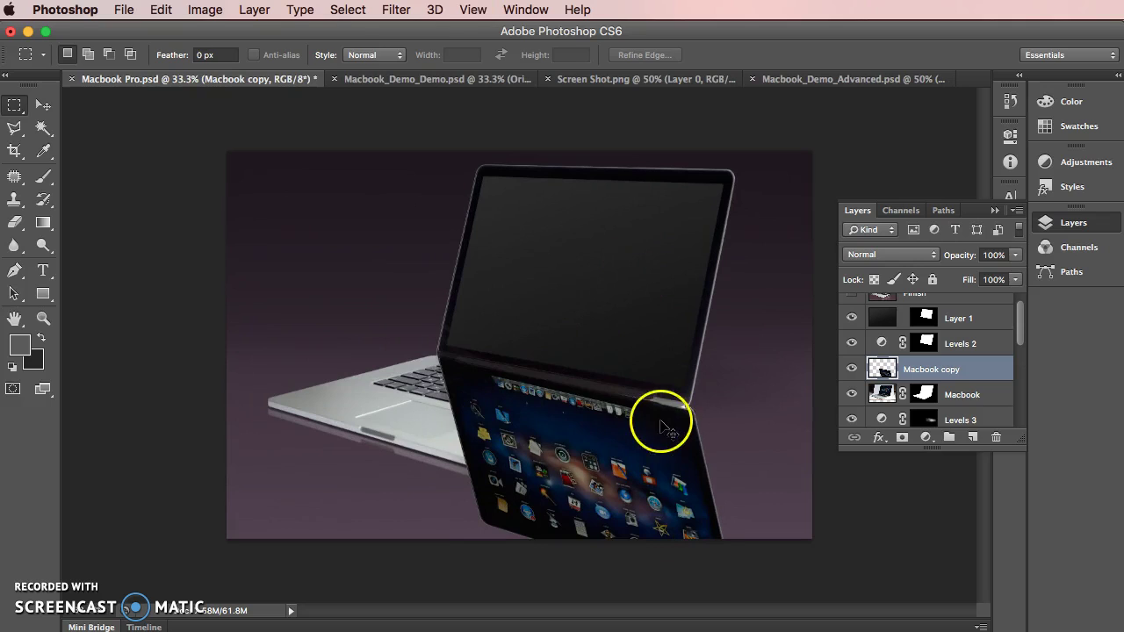
# Skew the reflection a further -1.2° with Free Transform.
pyautogui.press('super+t')
pyautogui.moveTo(438, 357); pyautogui.dragTo(440, 361)
pyautogui.press('Return')
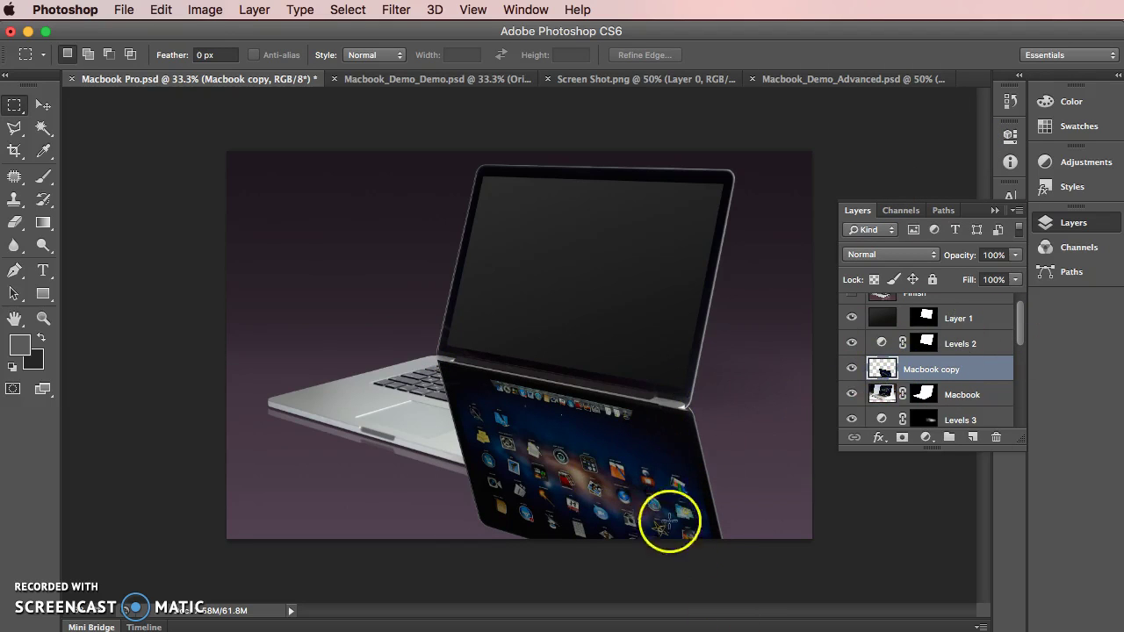
# Outline the mirrored screen area from the hinge with a Polygonal Lasso selection.
pyautogui.click(9, 133)
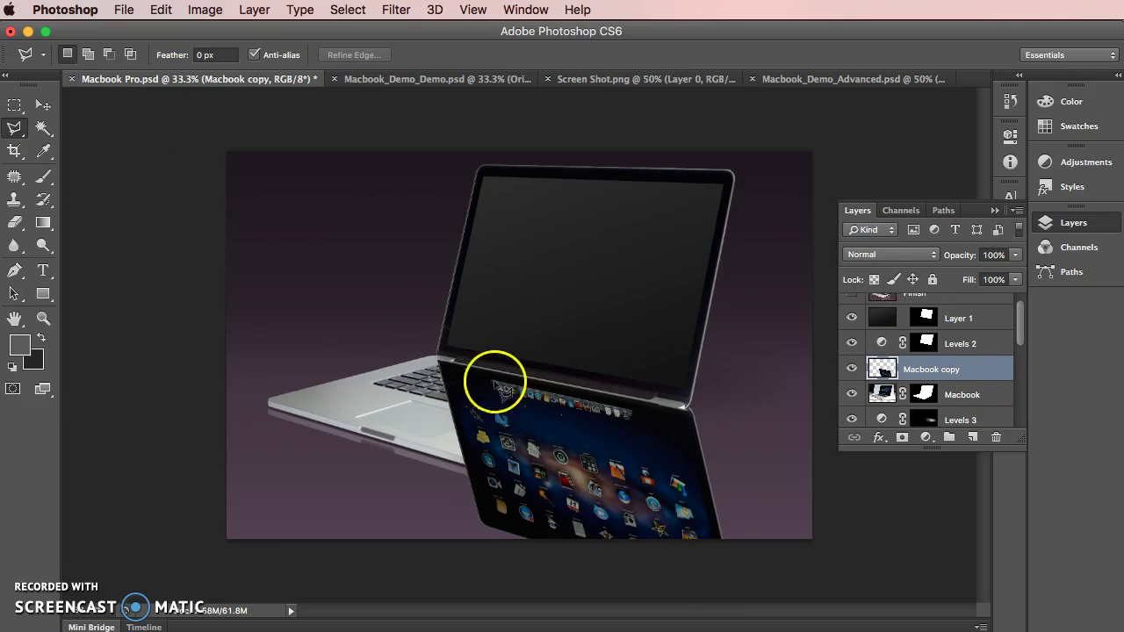
pyautogui.click(447, 368)
pyautogui.click(488, 516)
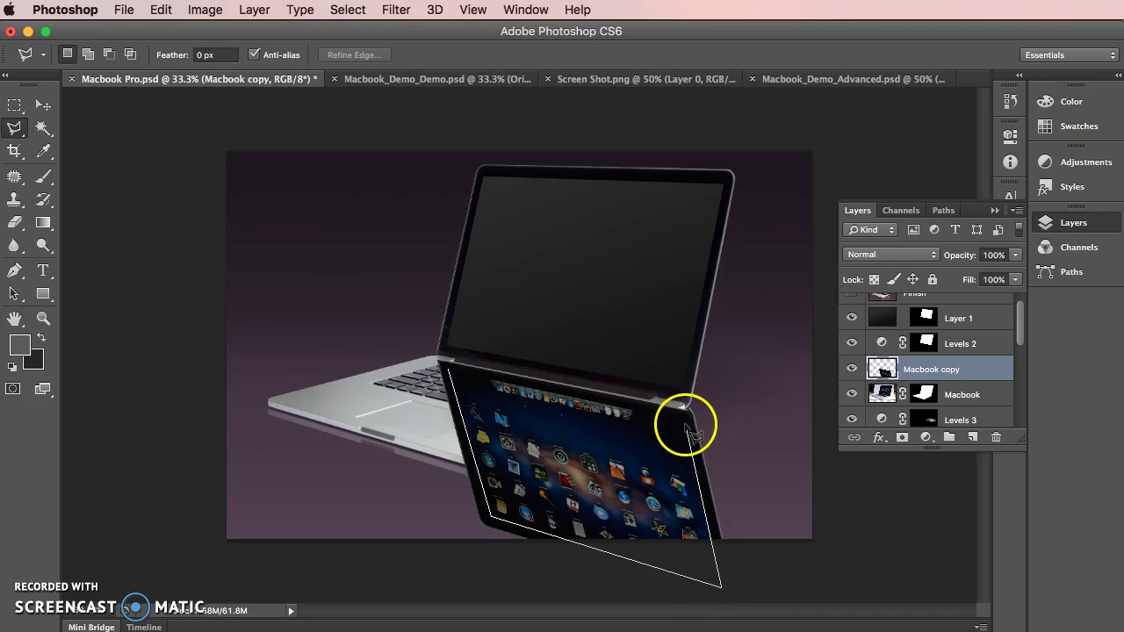
pyautogui.click(687, 427)
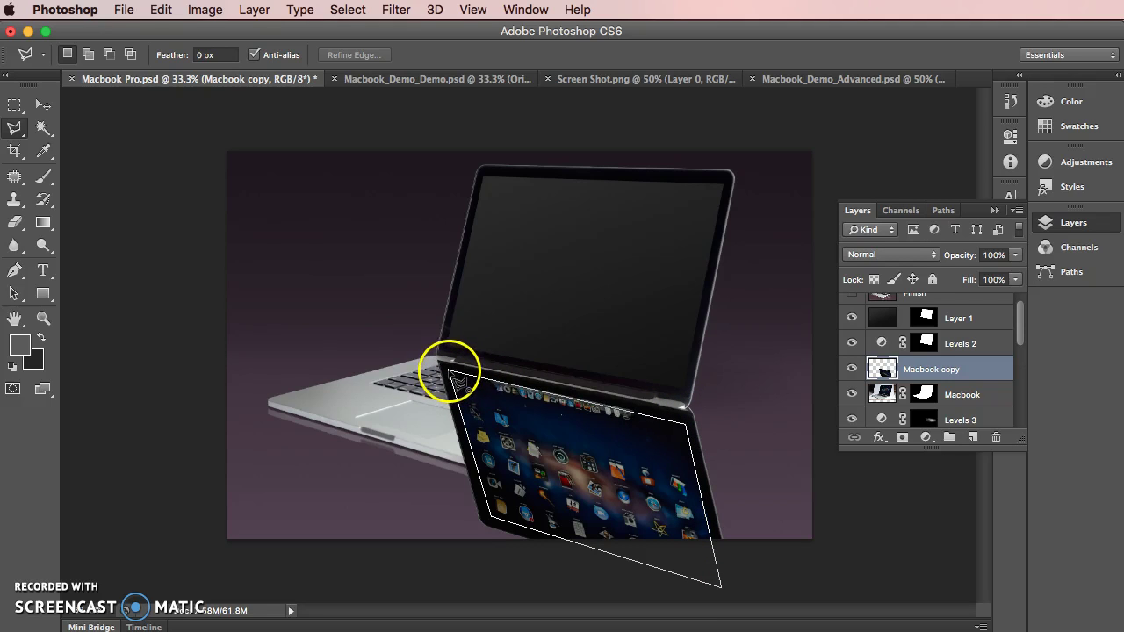
pyautogui.click(449, 371)
pyautogui.click(690, 429)
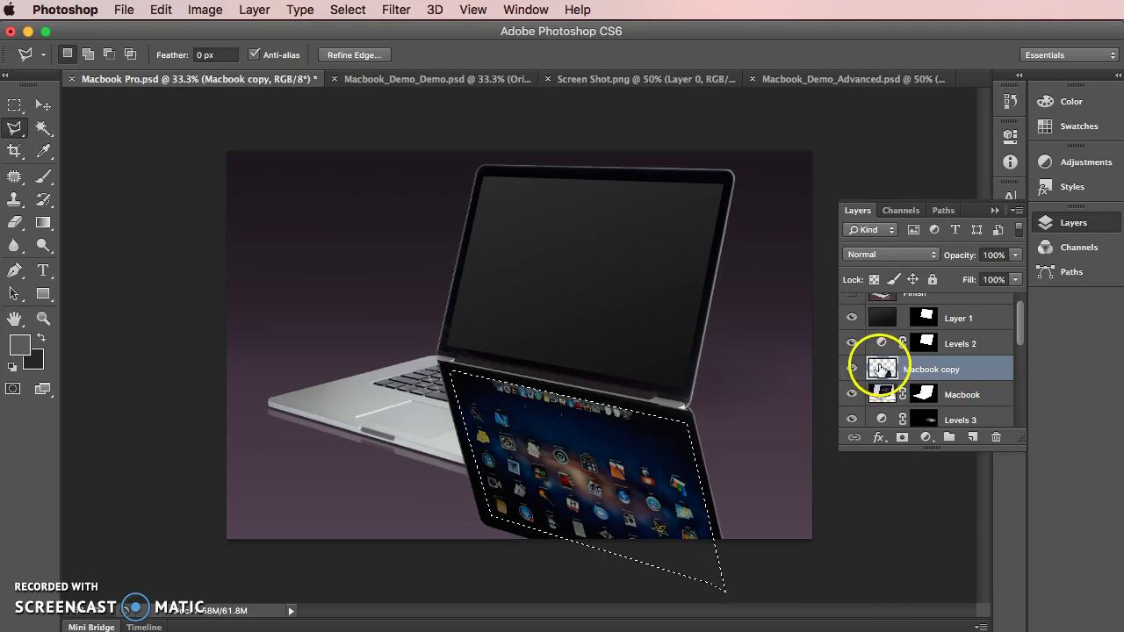
# Darken the reflected screen with Levels output 167 and fade it with a diagonal gradient.
pyautogui.click(43, 222)
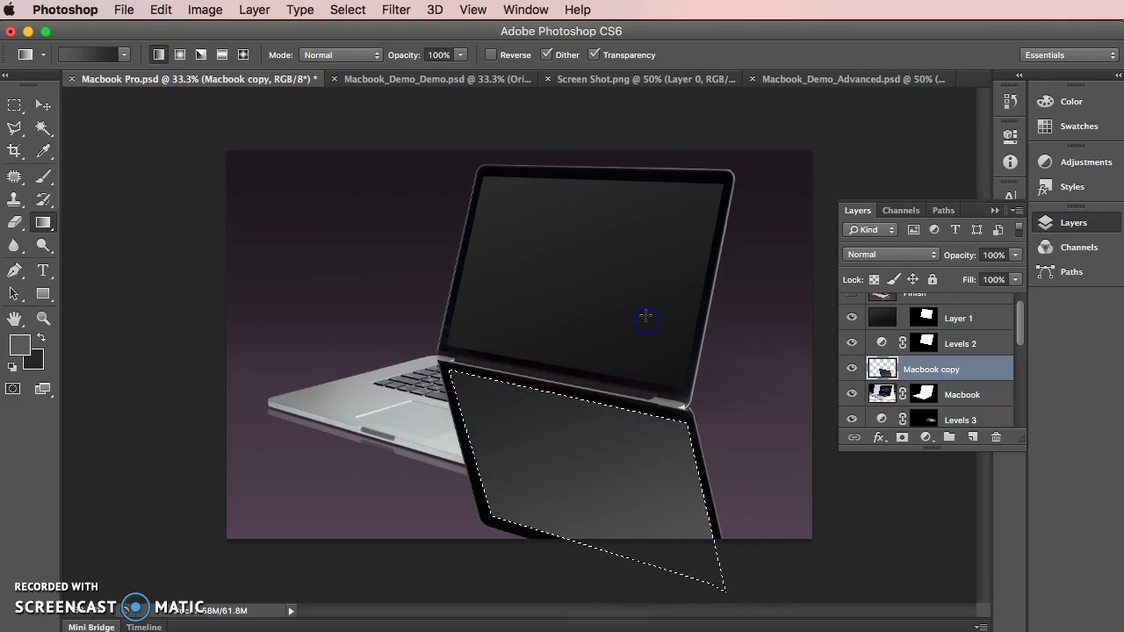
pyautogui.press('super+l')
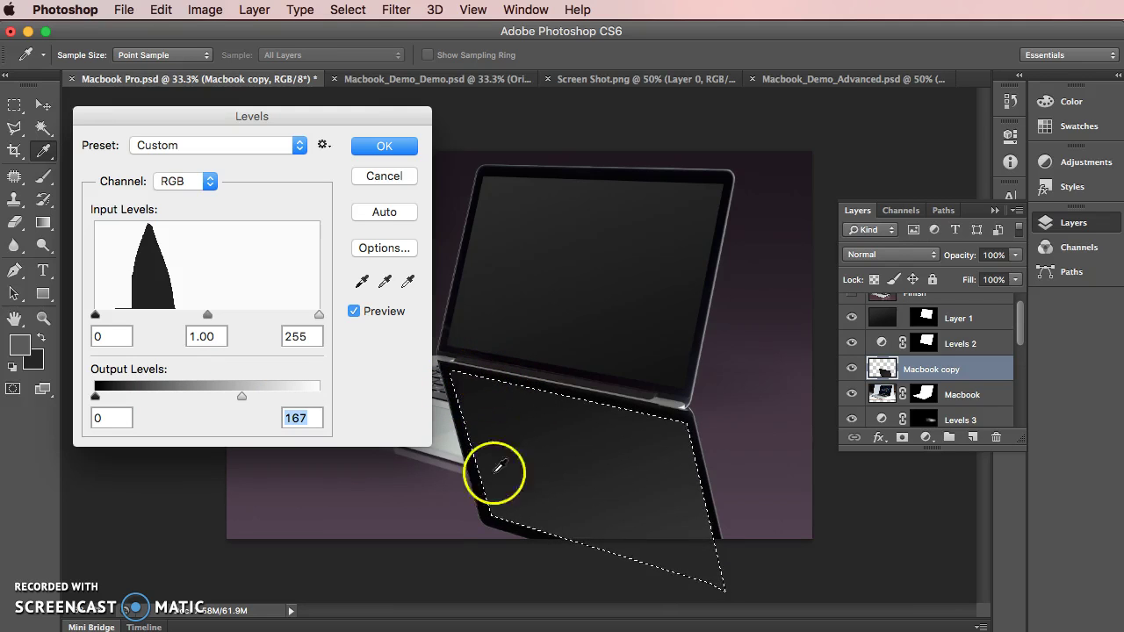
pyautogui.click(374, 149)
pyautogui.press('g')
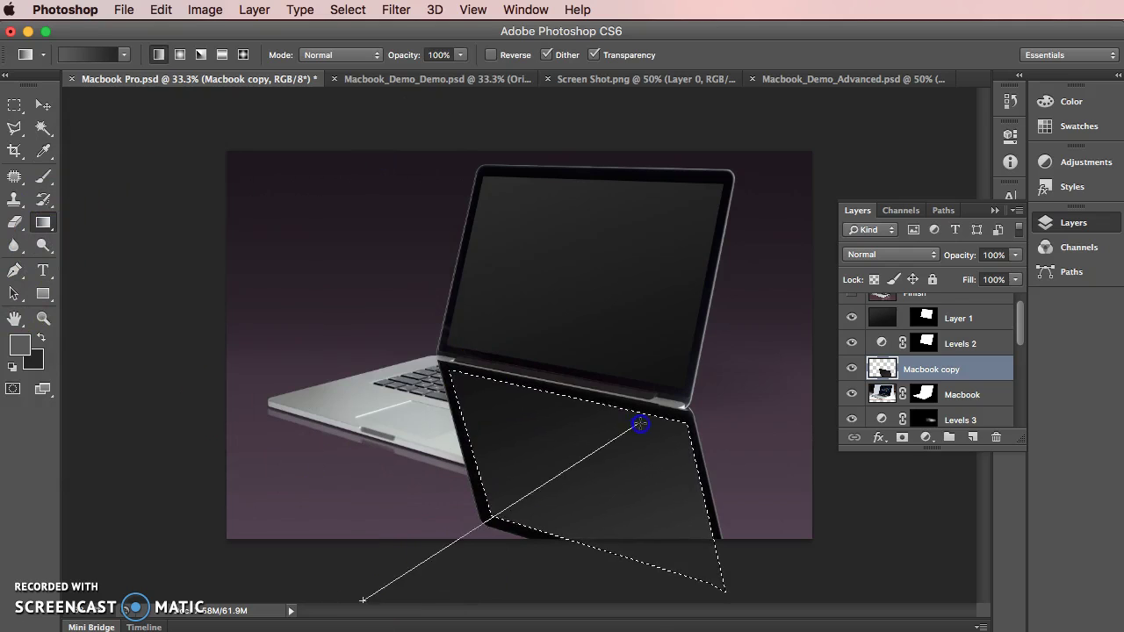
pyautogui.moveTo(441, 594); pyautogui.dragTo(550, 416)
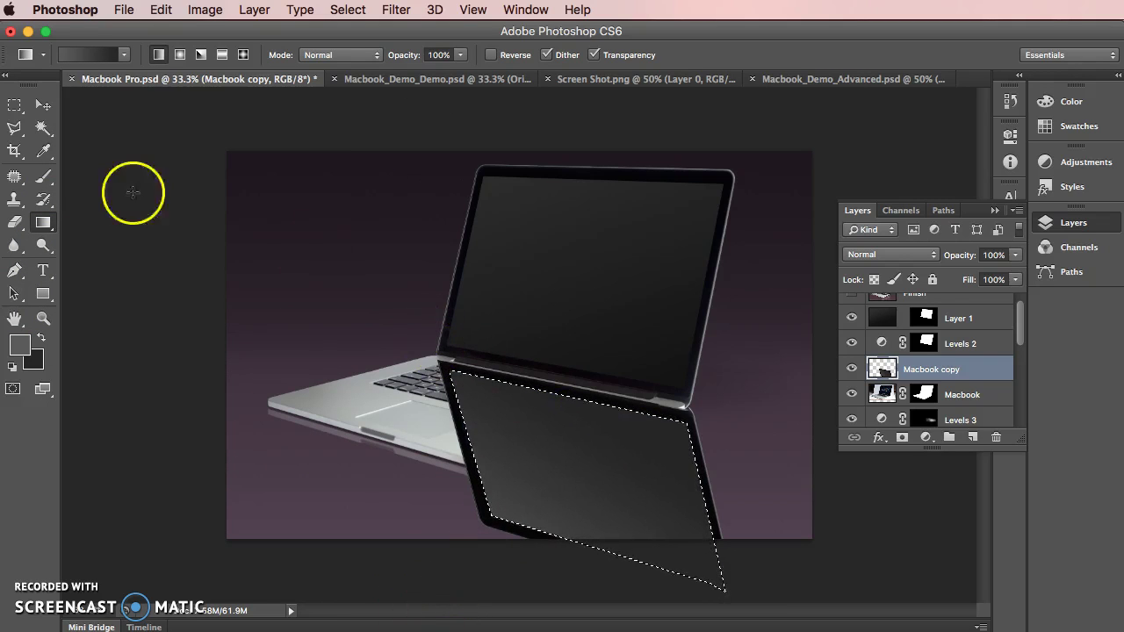
# Darken the reflected screen's midtones to 0.81 in Levels.
pyautogui.click(10, 108)
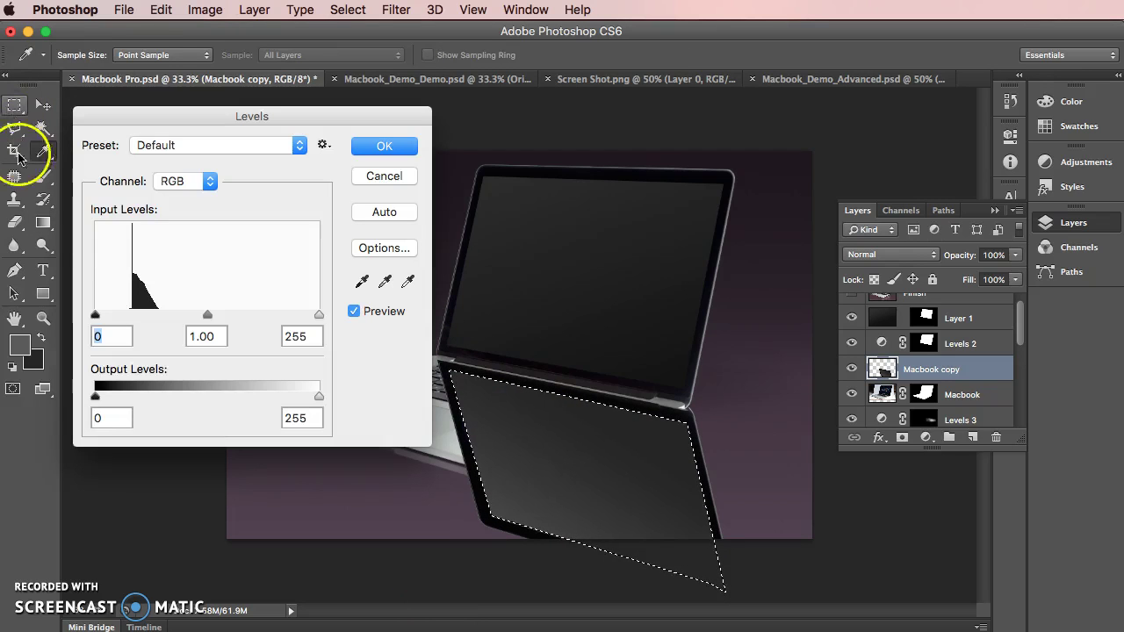
pyautogui.moveTo(208, 314)
pyautogui.mouseDown()
pyautogui.moveTo(251, 314)
pyautogui.moveTo(221, 313)
pyautogui.mouseUp()
pyautogui.click(386, 145)
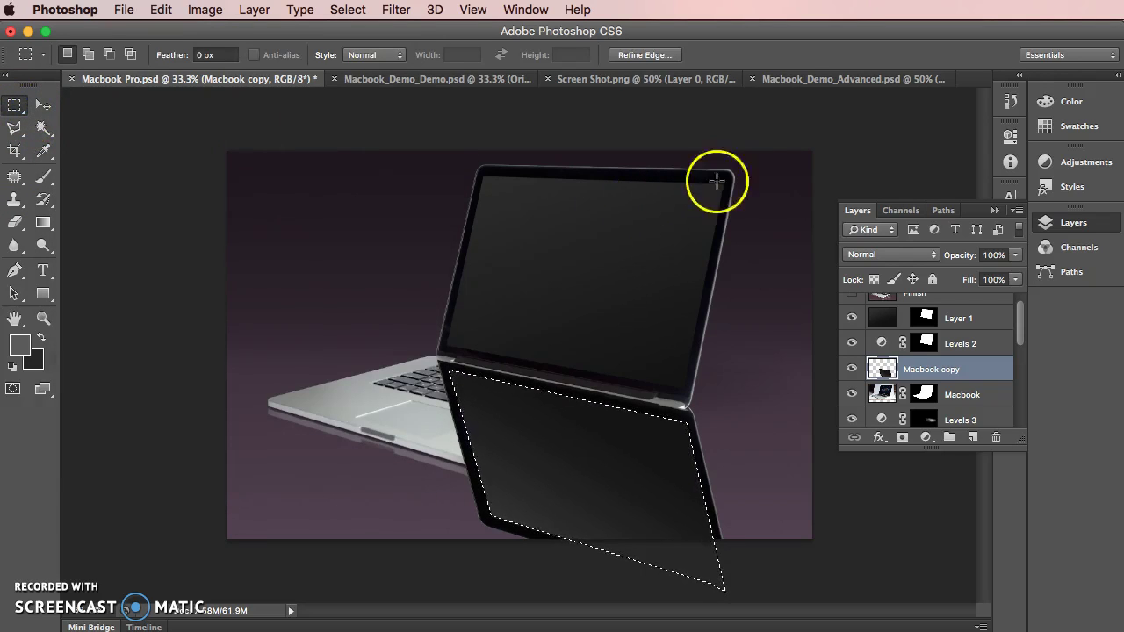
# Deselect and move the Macbook copy layer below Reflection.
pyautogui.click(767, 142)
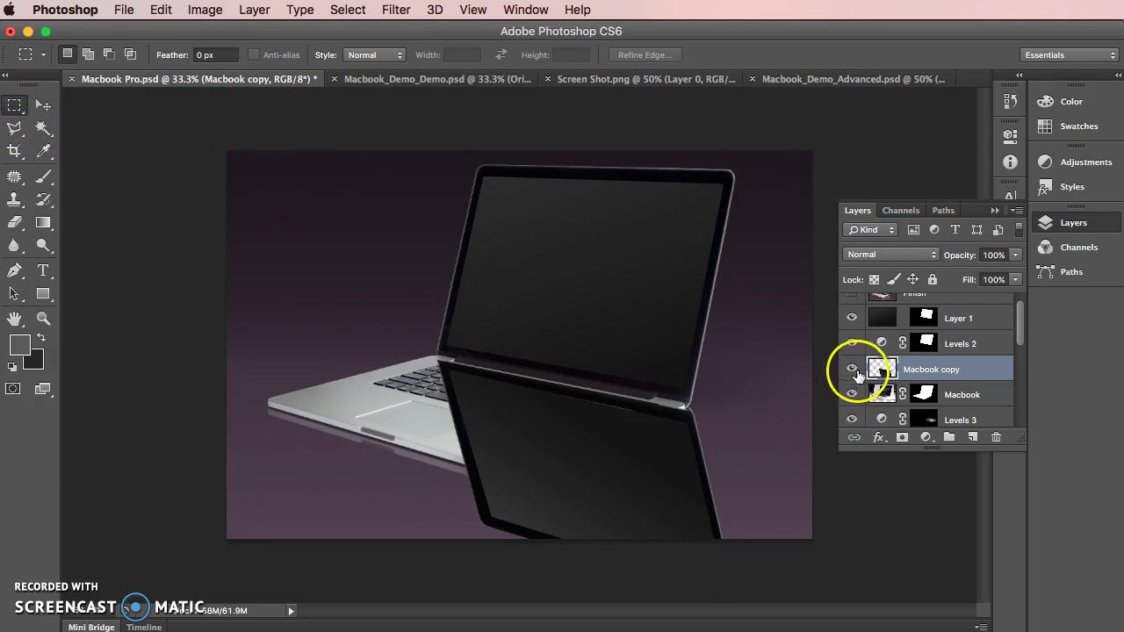
pyautogui.moveTo(885, 362); pyautogui.dragTo(883, 396)
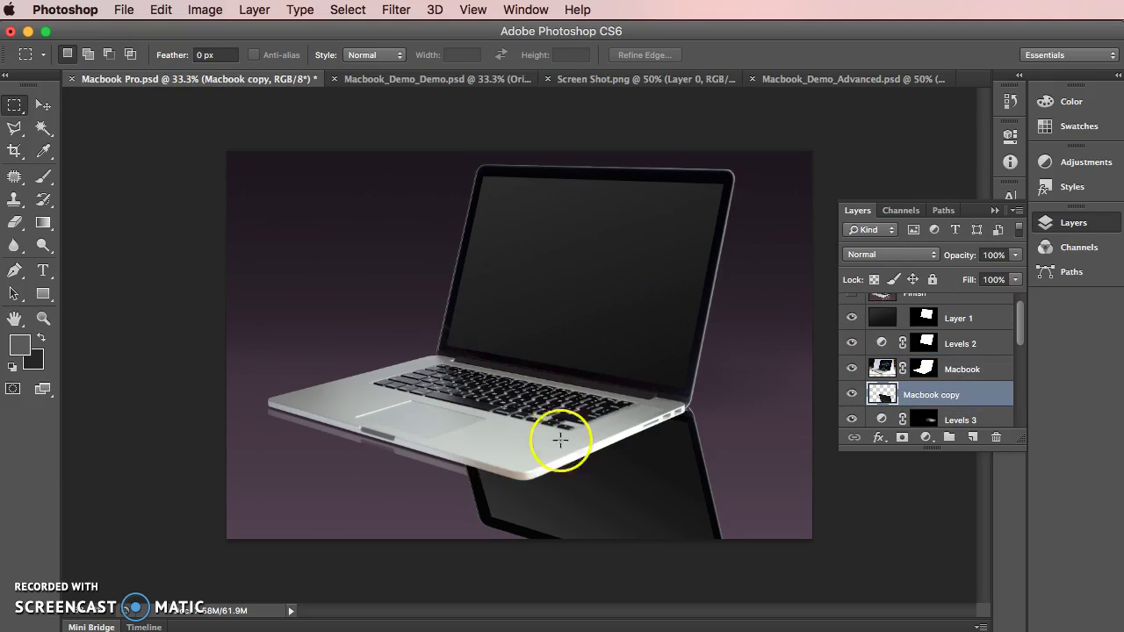
pyautogui.scroll(1, 914, 357)
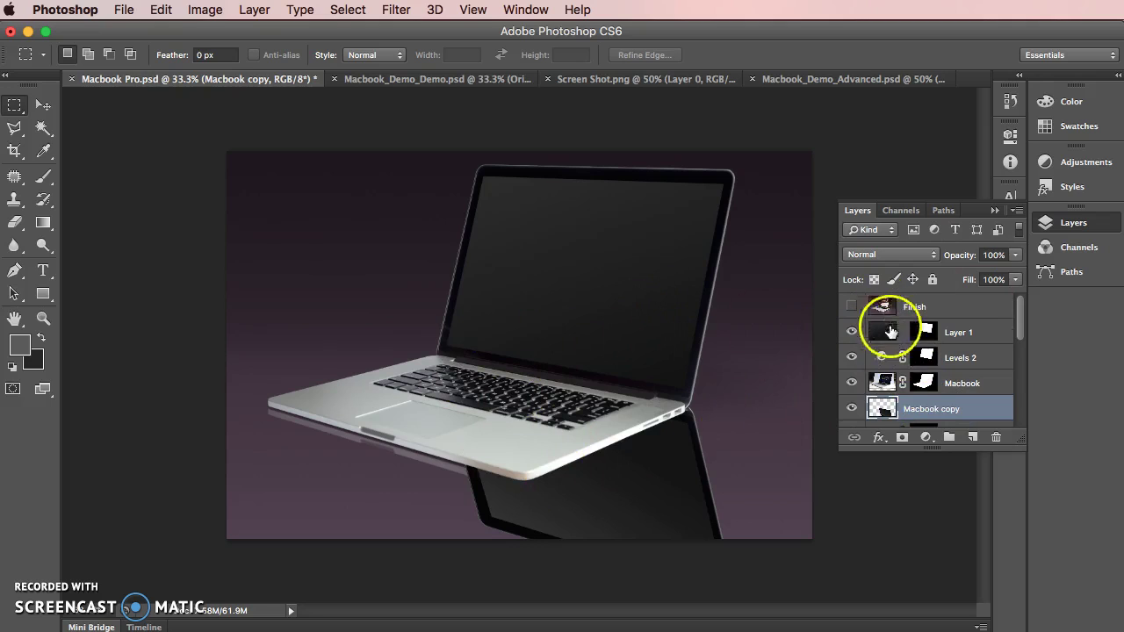
pyautogui.scroll(-3, 888, 386)
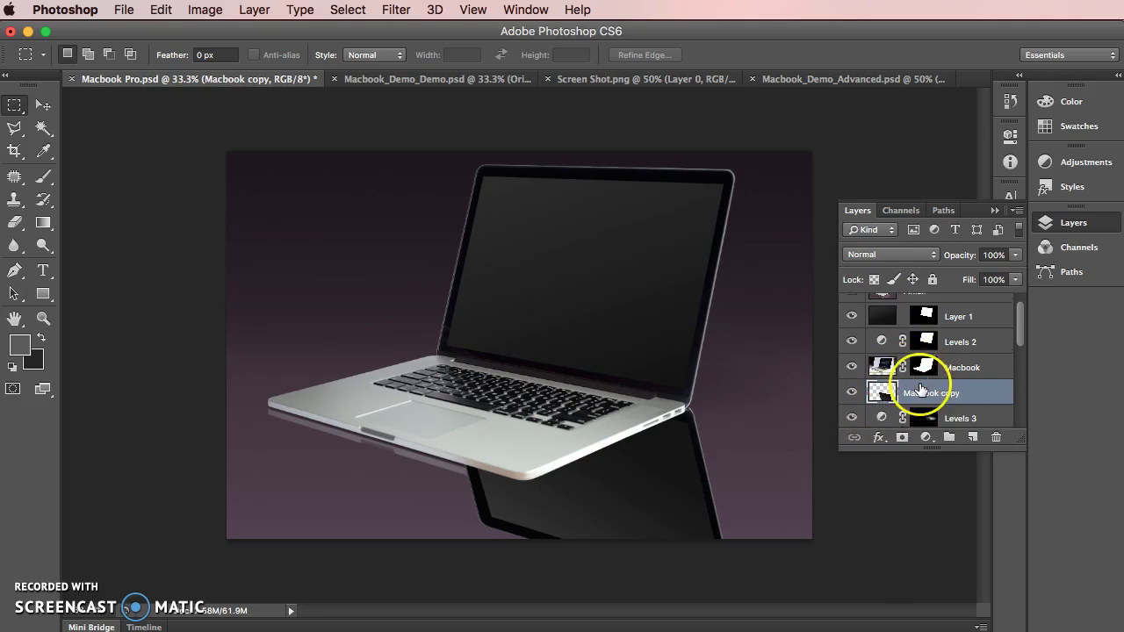
pyautogui.moveTo(882, 324); pyautogui.dragTo(894, 402)
# Rename the Macbook copy layer to 'Screen Reflection'.
pyautogui.doubleClick(918, 399)
pyautogui.write('creen Reflection')
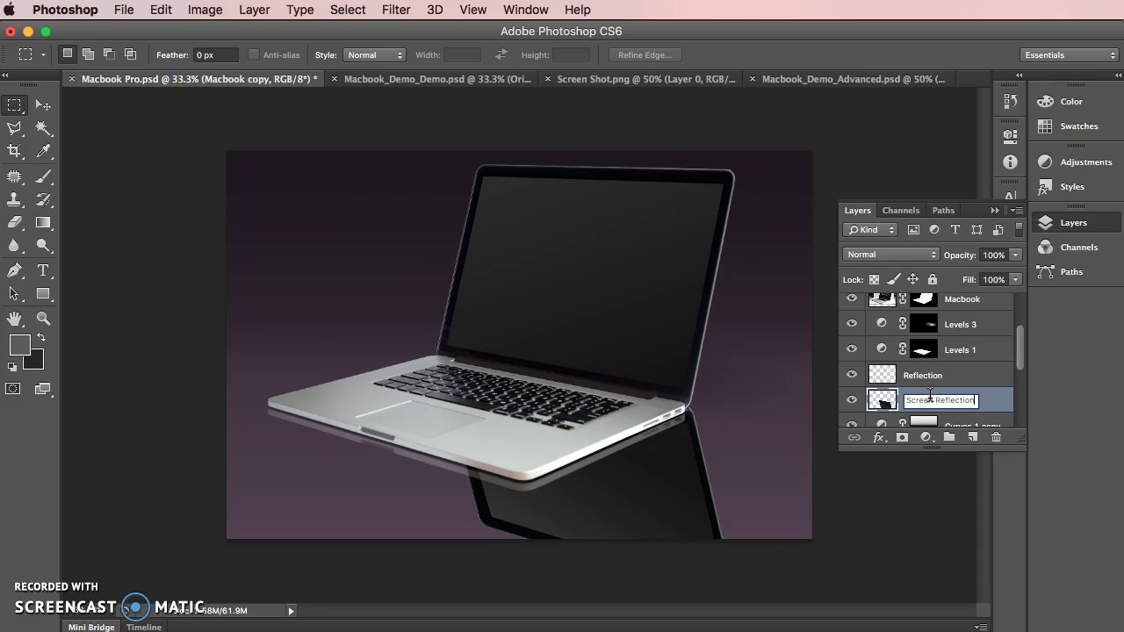
pyautogui.press('Return')
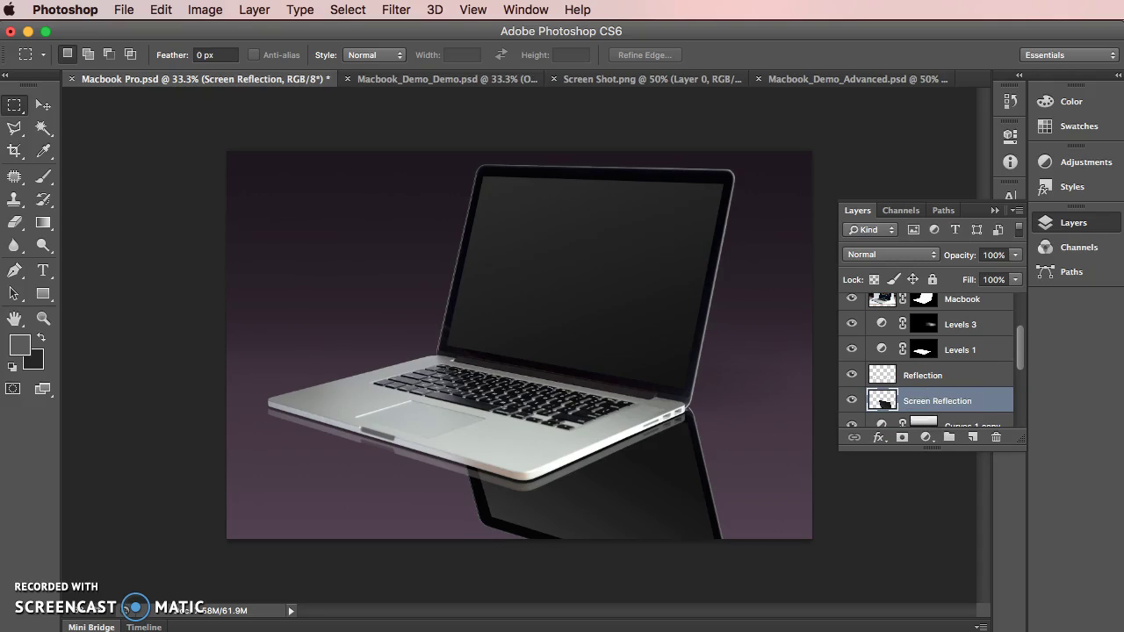
# Load the Reflection layer's shape, invert the selection, and add a layer mask to Screen Reflection.
pyautogui.moveTo(881, 400); pyautogui.dragTo(890, 377)
pyautogui.keyDown('super'); pyautogui.click(889, 376); pyautogui.keyUp('super')
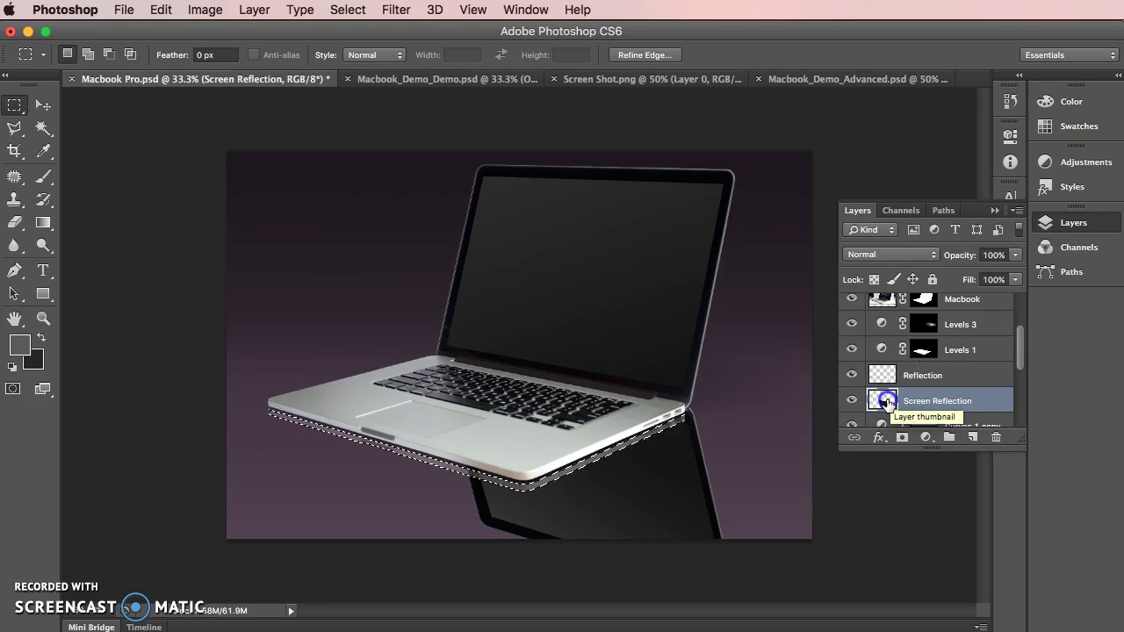
pyautogui.moveTo(887, 403); pyautogui.dragTo(838, 394)
pyautogui.click(885, 402)
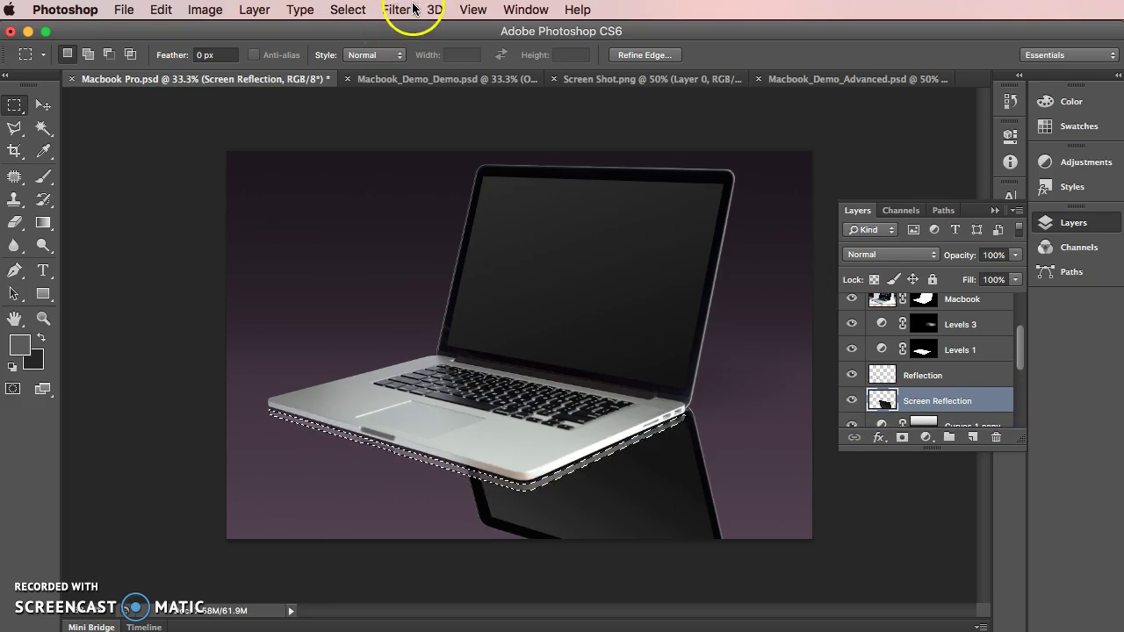
pyautogui.click(347, 11)
pyautogui.click(361, 81)
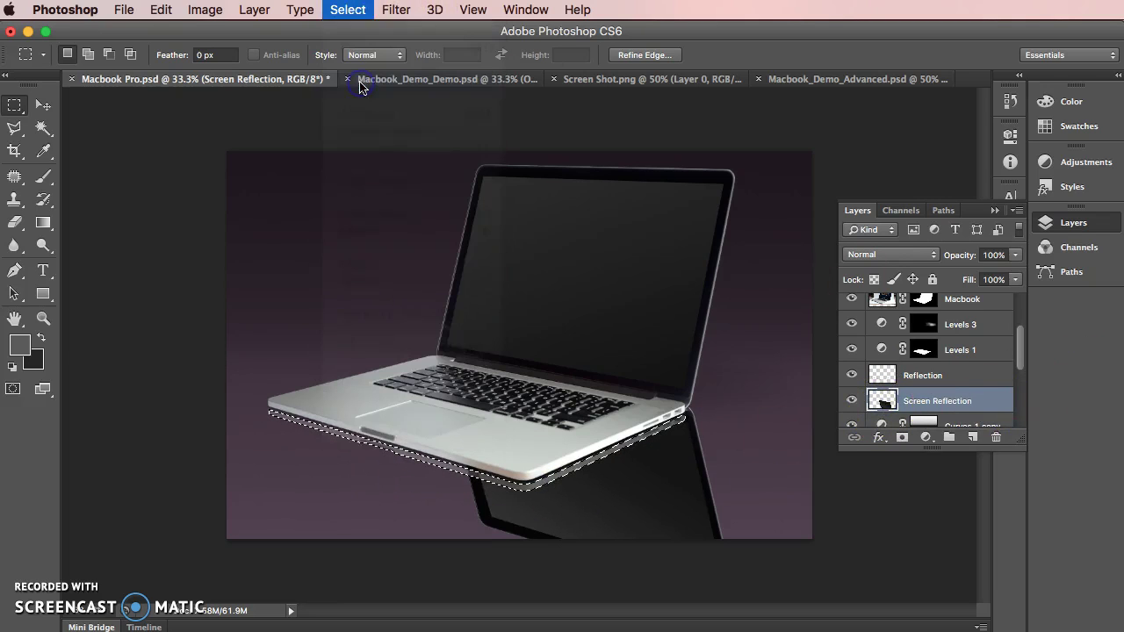
pyautogui.click(902, 438)
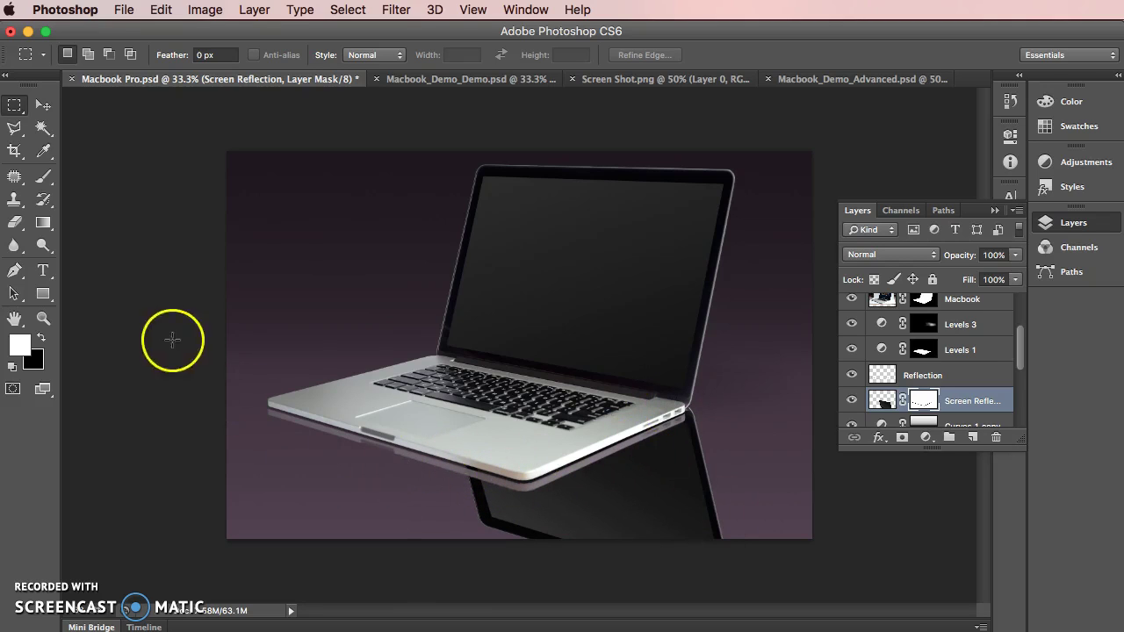
# Mask out the strip along the laptop's front edge with a polygonal selection, then deselect.
pyautogui.click(21, 132)
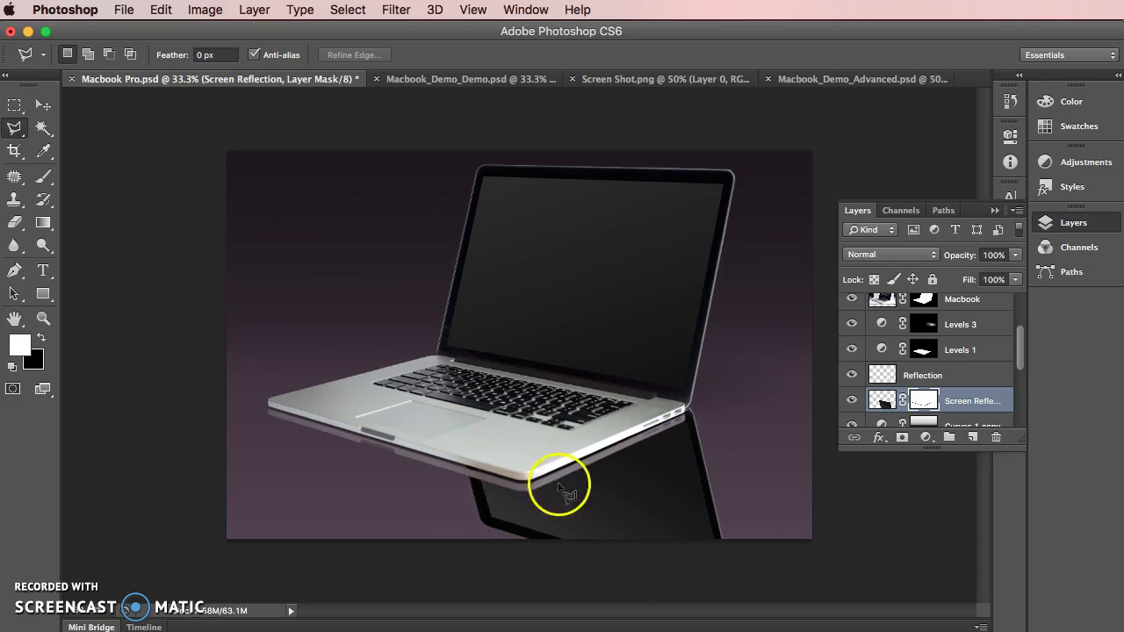
pyautogui.click(404, 445)
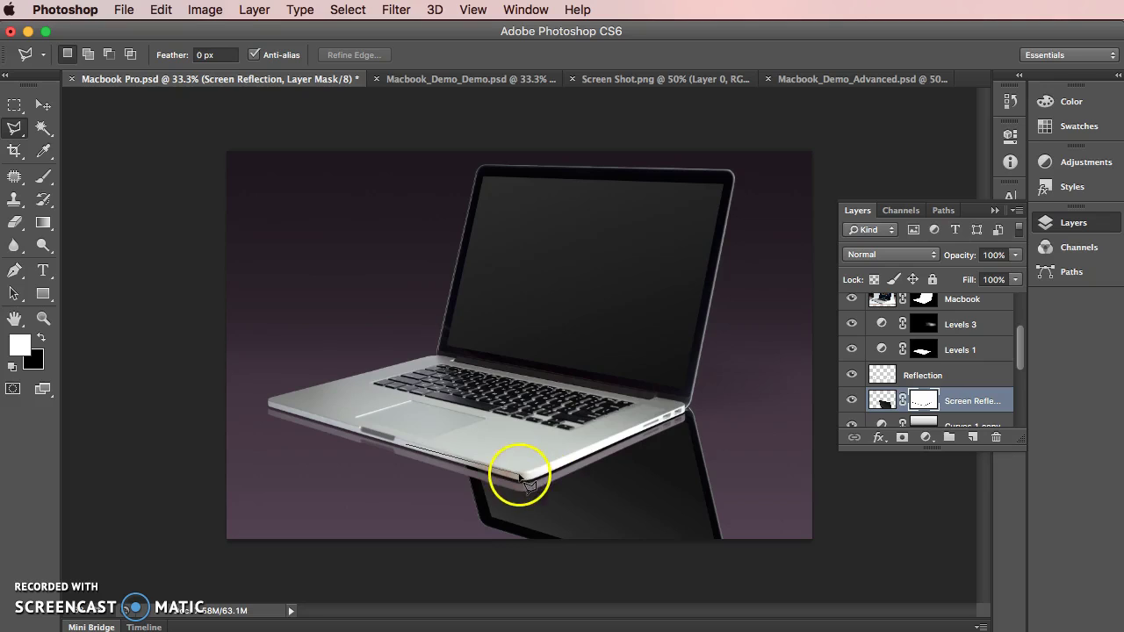
pyautogui.click(682, 407)
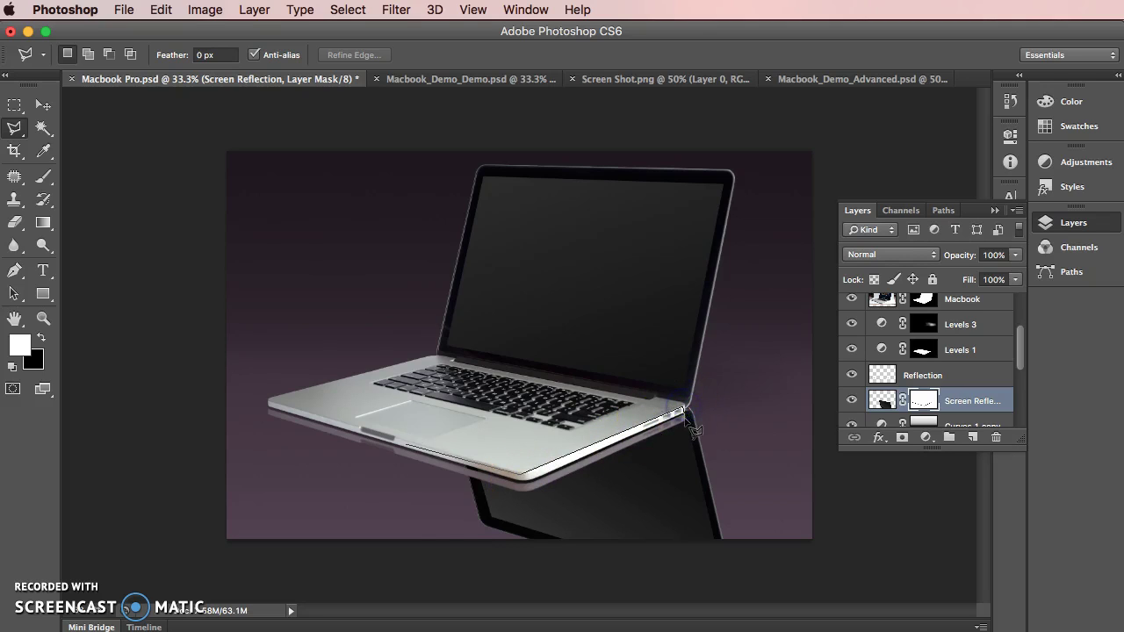
pyautogui.click(520, 482)
pyautogui.doubleClick(443, 466)
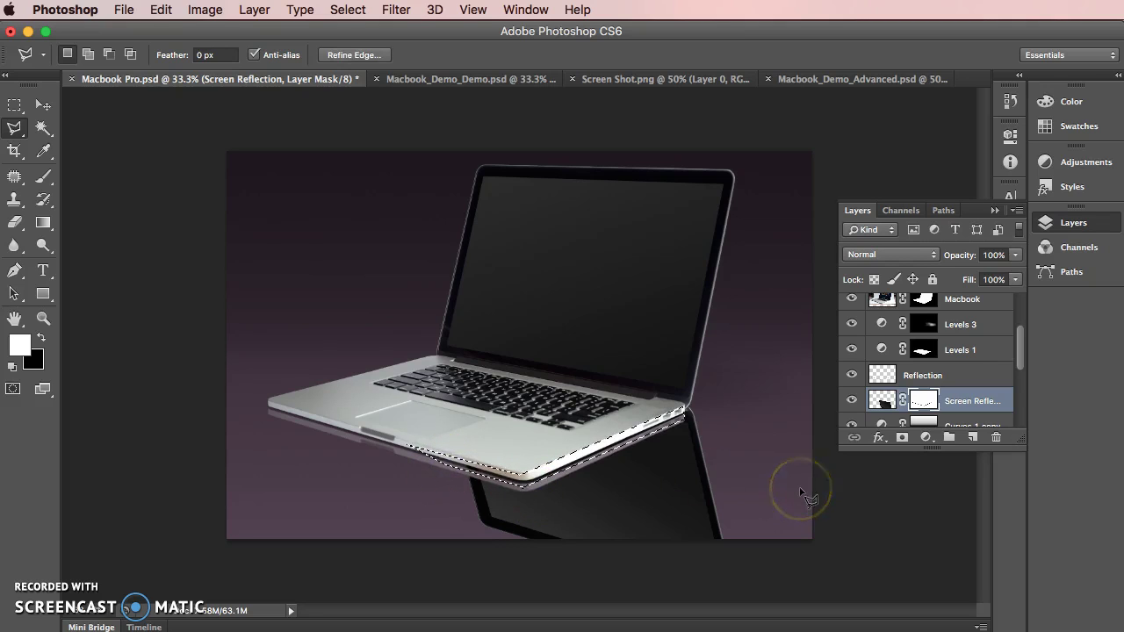
pyautogui.click(14, 104)
pyautogui.click(249, 134)
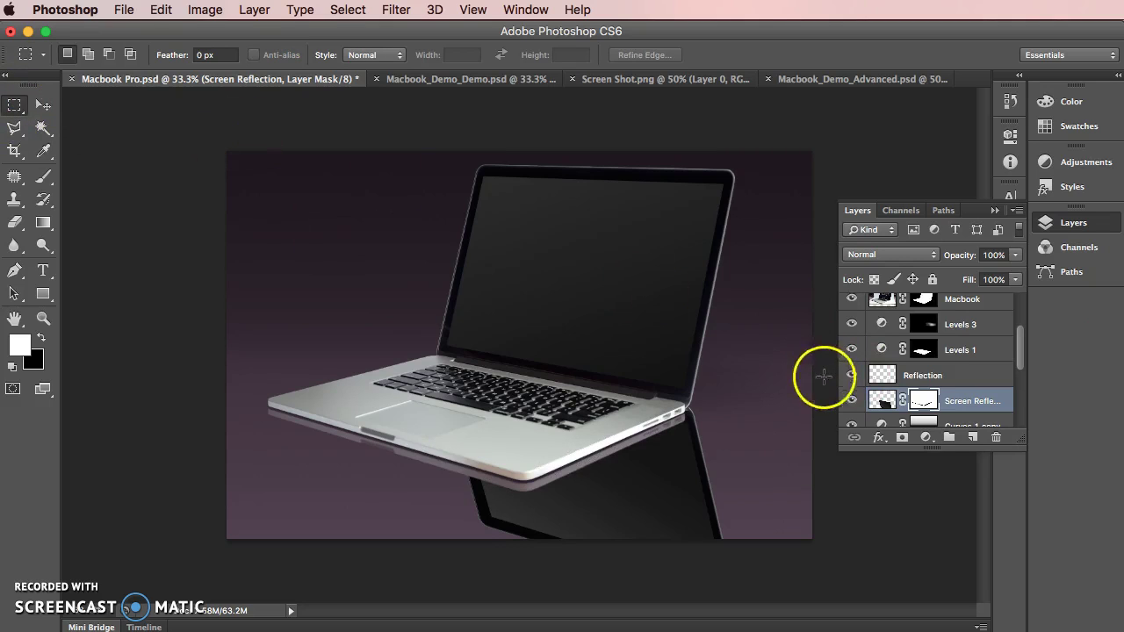
# Fade the Screen Reflection layer to 30% opacity.
pyautogui.click(852, 400)
pyautogui.click(852, 401)
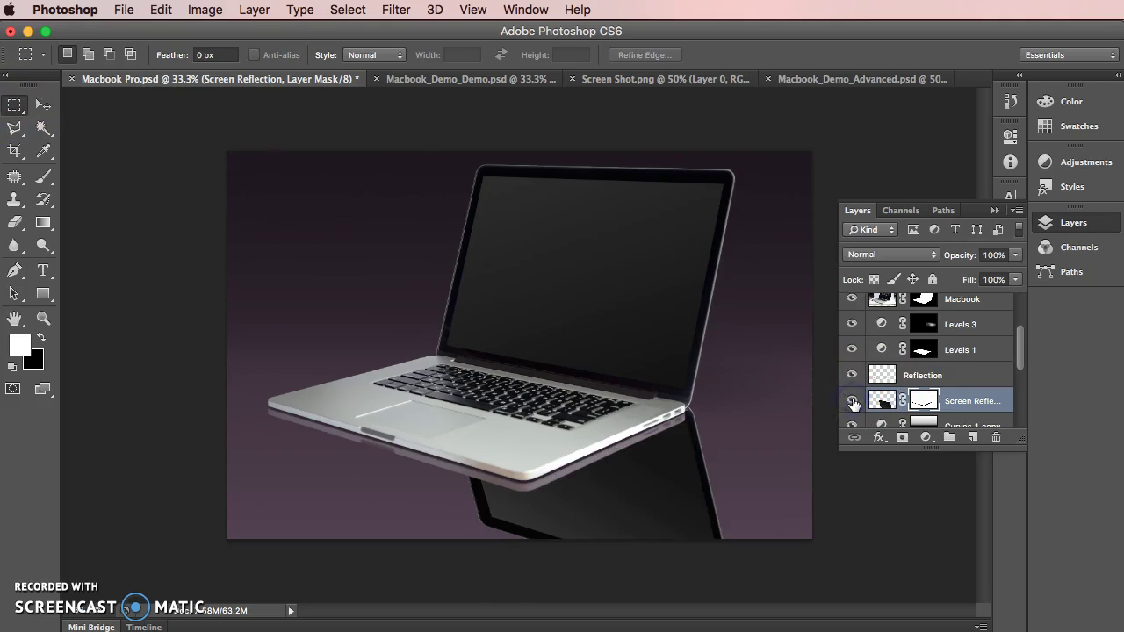
pyautogui.click(1019, 254)
pyautogui.moveTo(1019, 255); pyautogui.dragTo(967, 276)
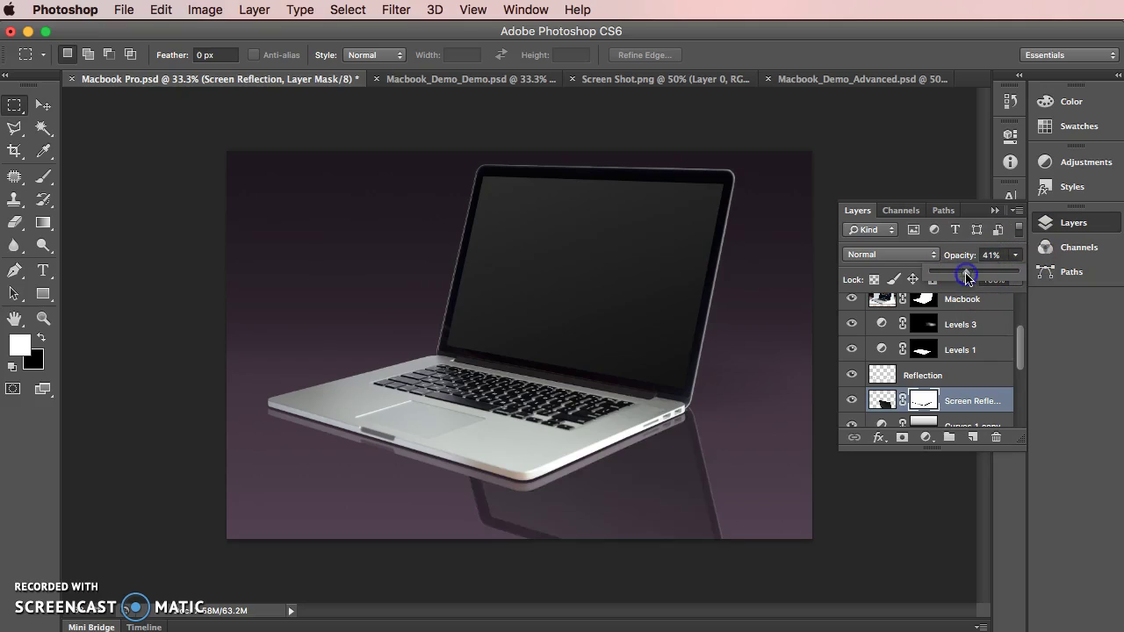
pyautogui.click(988, 255)
pyautogui.write('3')
pyautogui.press('Return')
pyautogui.write('0')
pyautogui.press('Return')
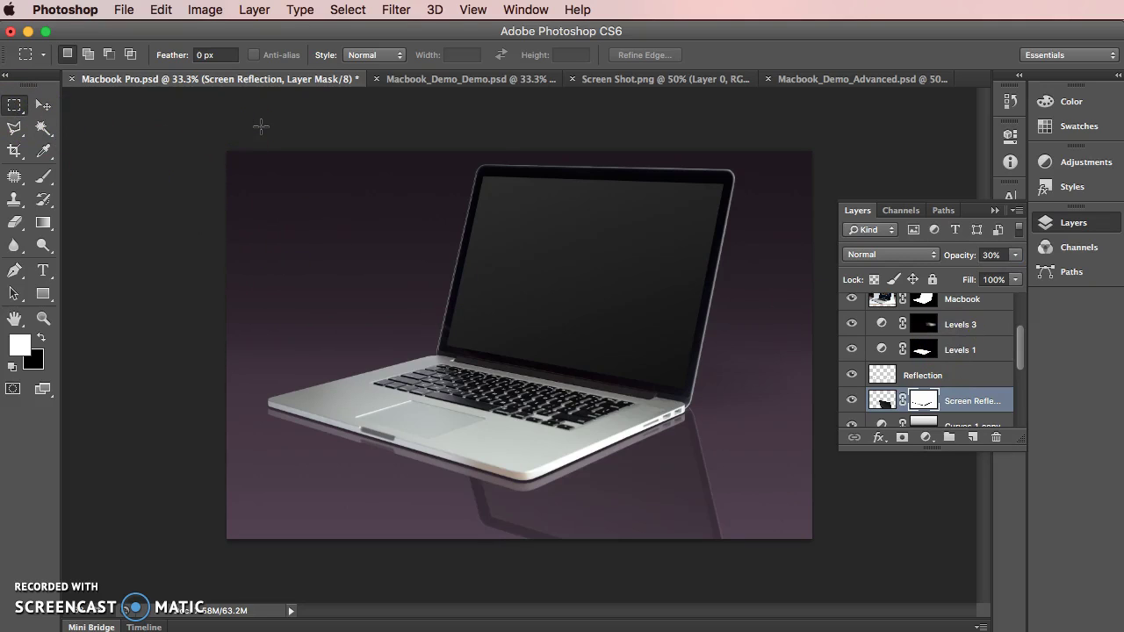
# Save Macbook Pro.psd.
pyautogui.click(524, 163)
pyautogui.click(33, 89)
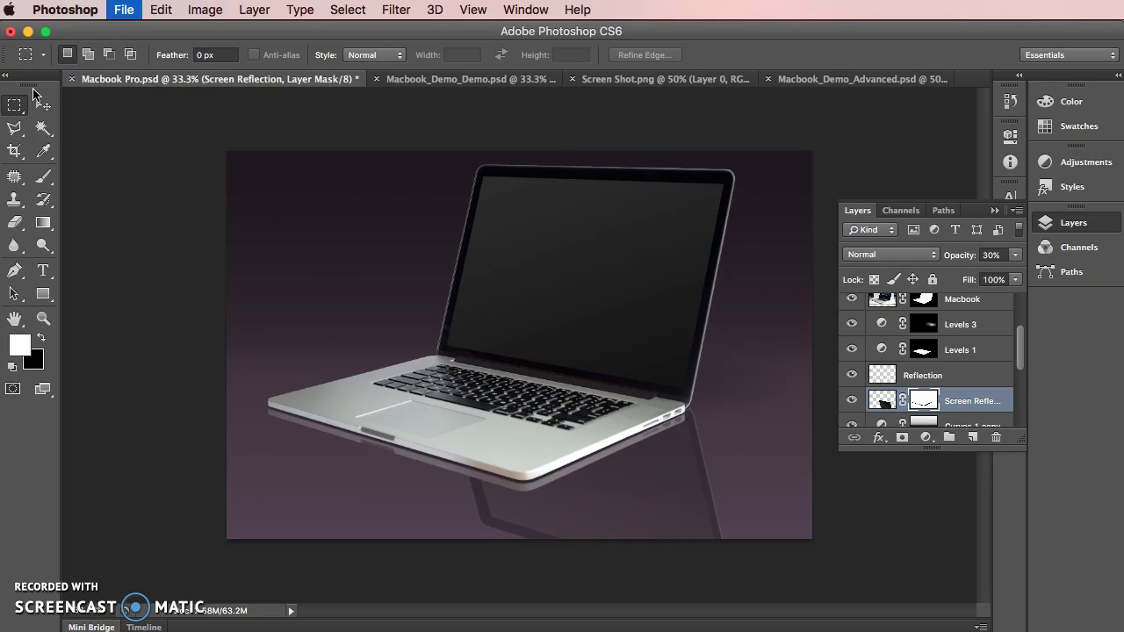
pyautogui.press('super+s')
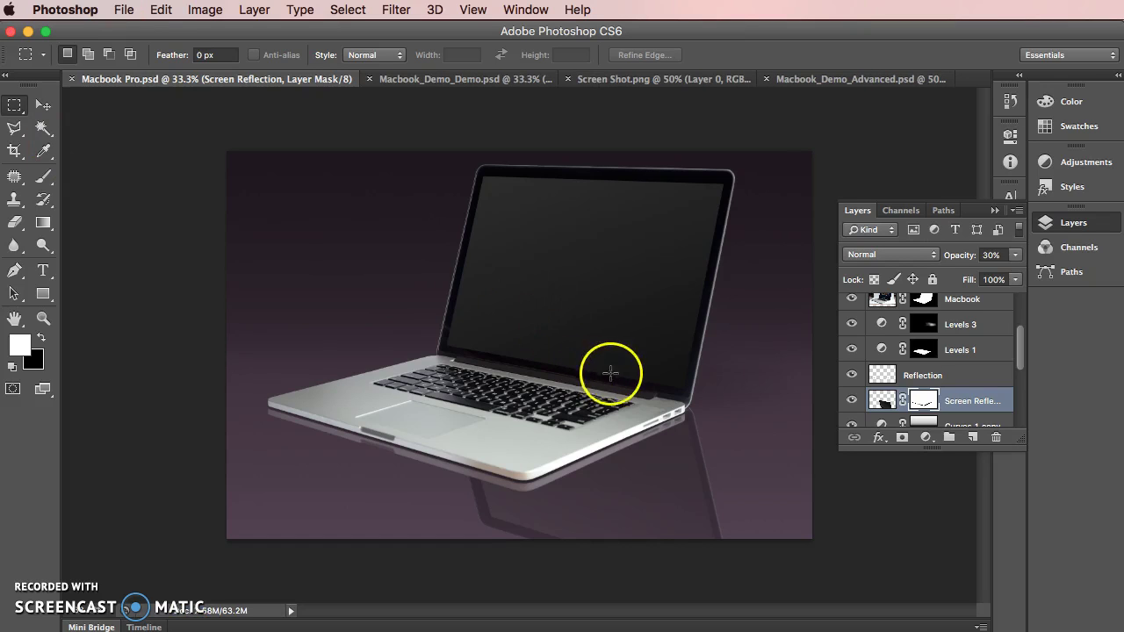
pyautogui.scroll(3, 936, 376)
# Add a new empty layer above Layer 1 and name it Screen.
pyautogui.click(892, 334)
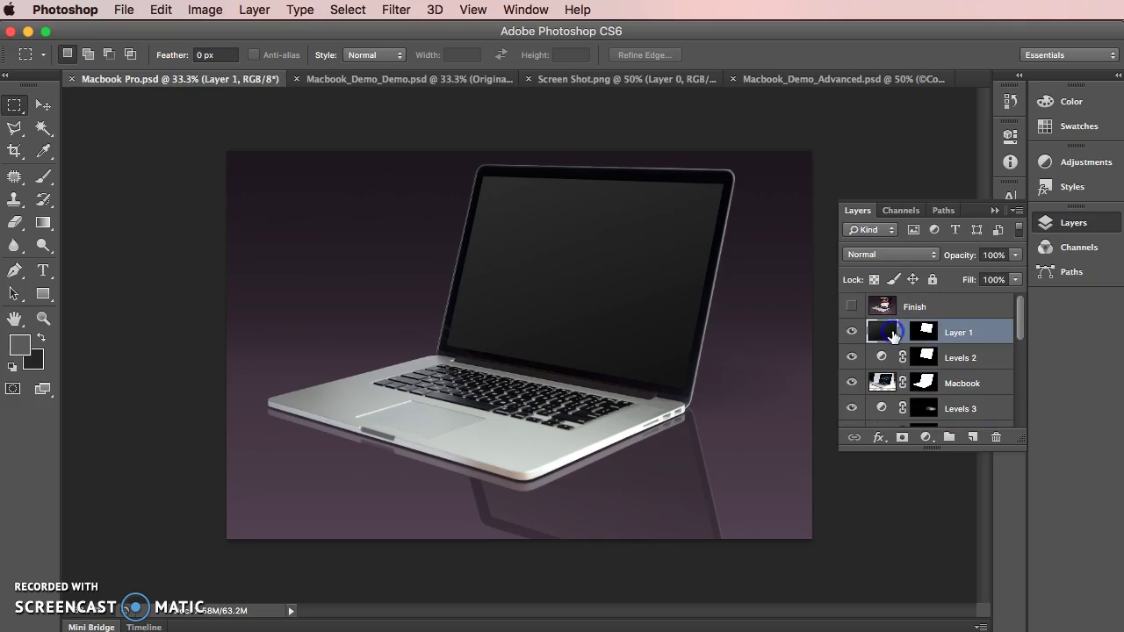
pyautogui.click(971, 437)
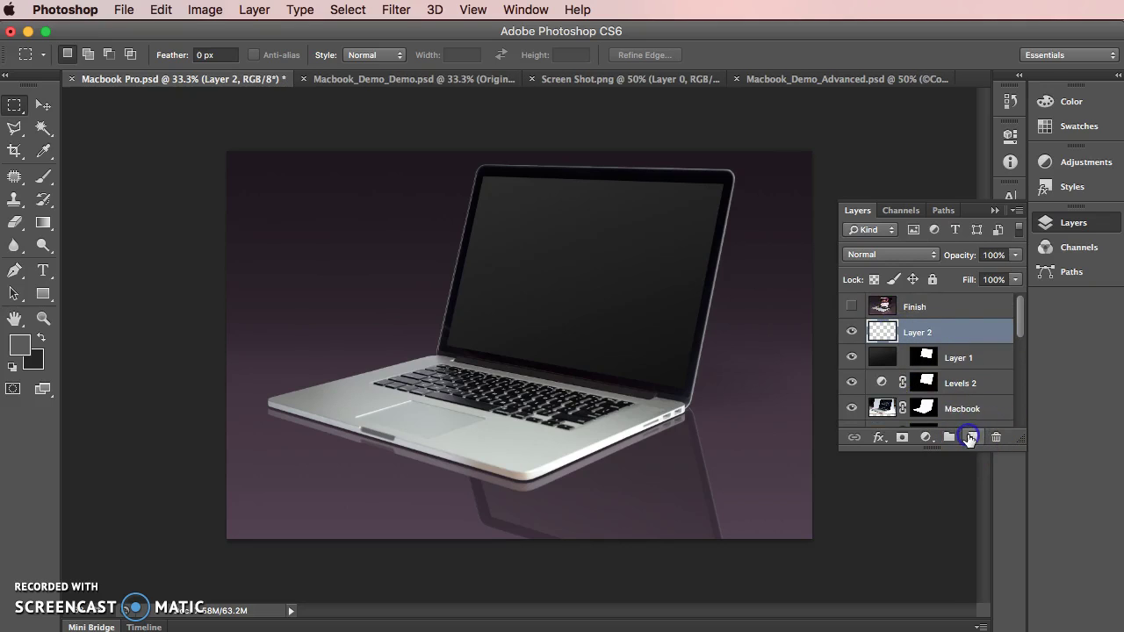
pyautogui.doubleClick(927, 337)
pyautogui.write('Screen')
pyautogui.press('Return')
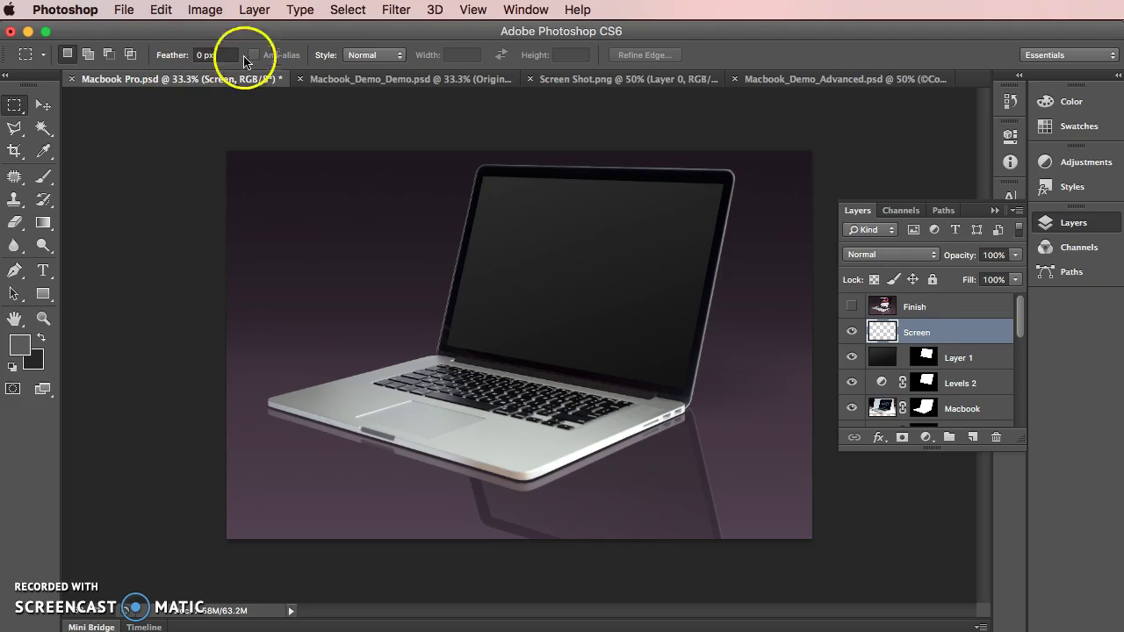
# Select the whole website screenshot in Screen Shot.png, then return to Macbook Pro.psd.
pyautogui.click(606, 80)
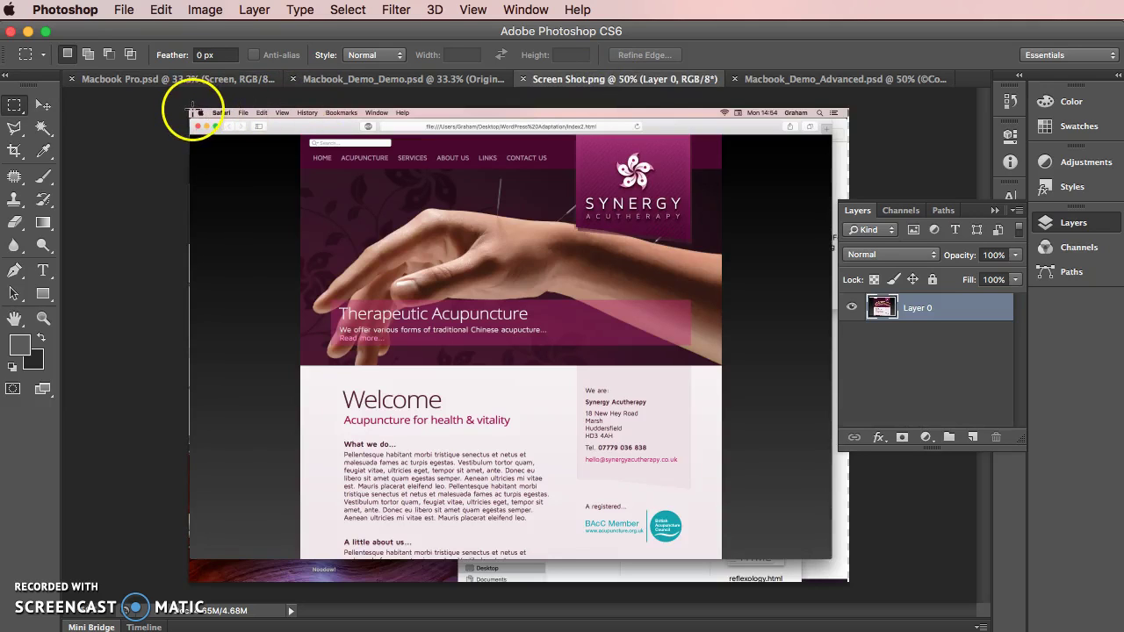
pyautogui.moveTo(191, 107); pyautogui.dragTo(830, 558)
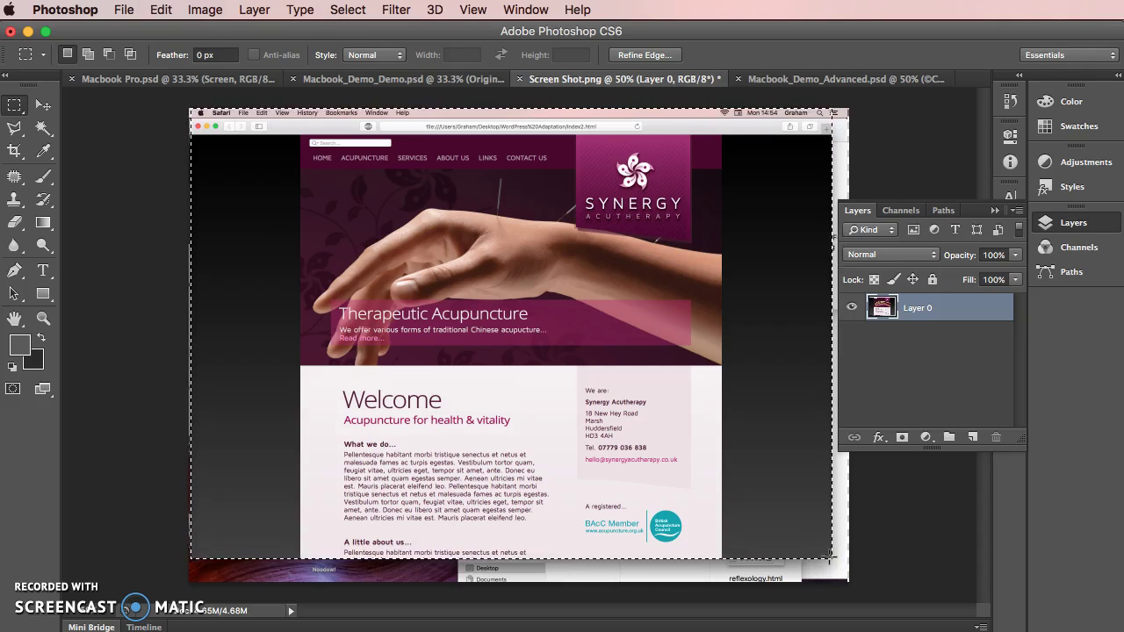
pyautogui.click(162, 78)
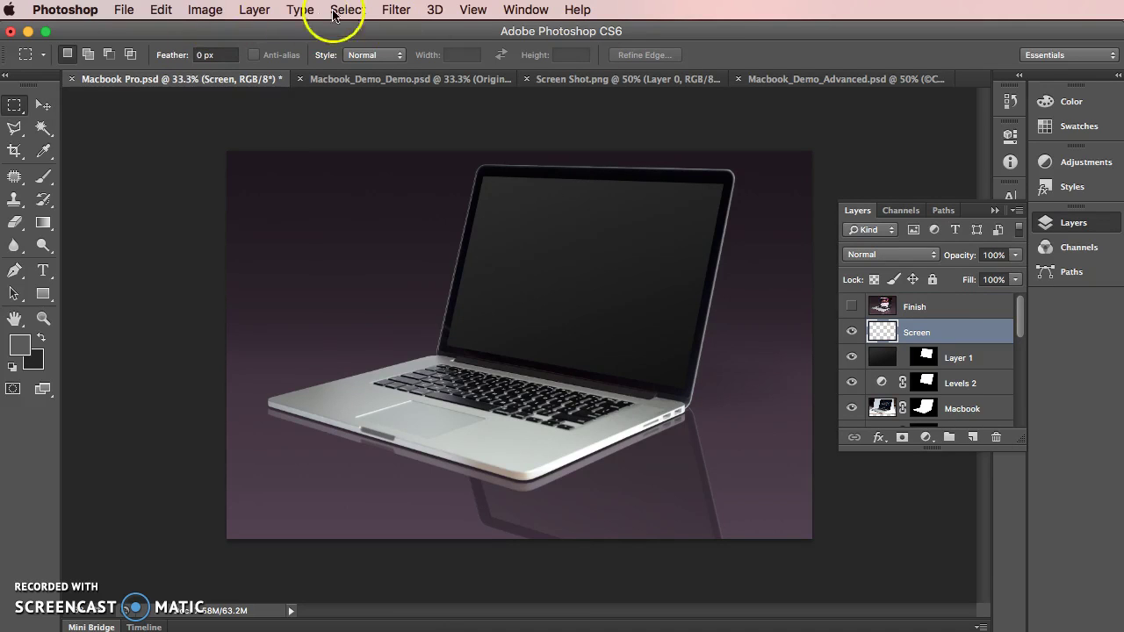
# Open Filter > Vanishing Point, dismiss the profile warning, and zoom in on the laptop screen.
pyautogui.click(394, 8)
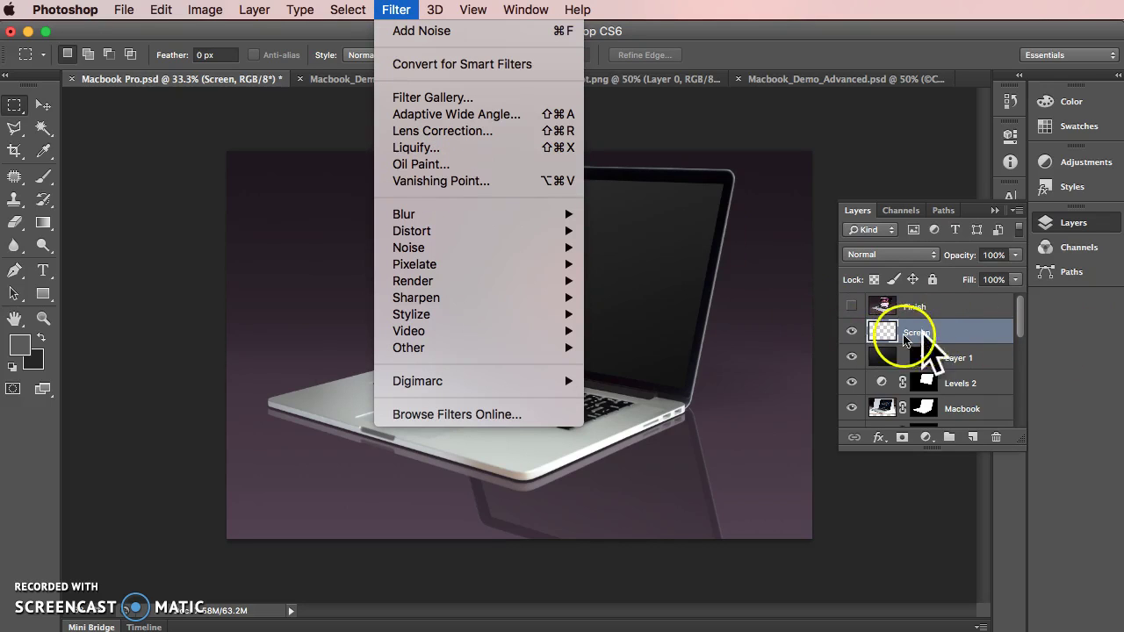
pyautogui.click(477, 181)
pyautogui.click(994, 524)
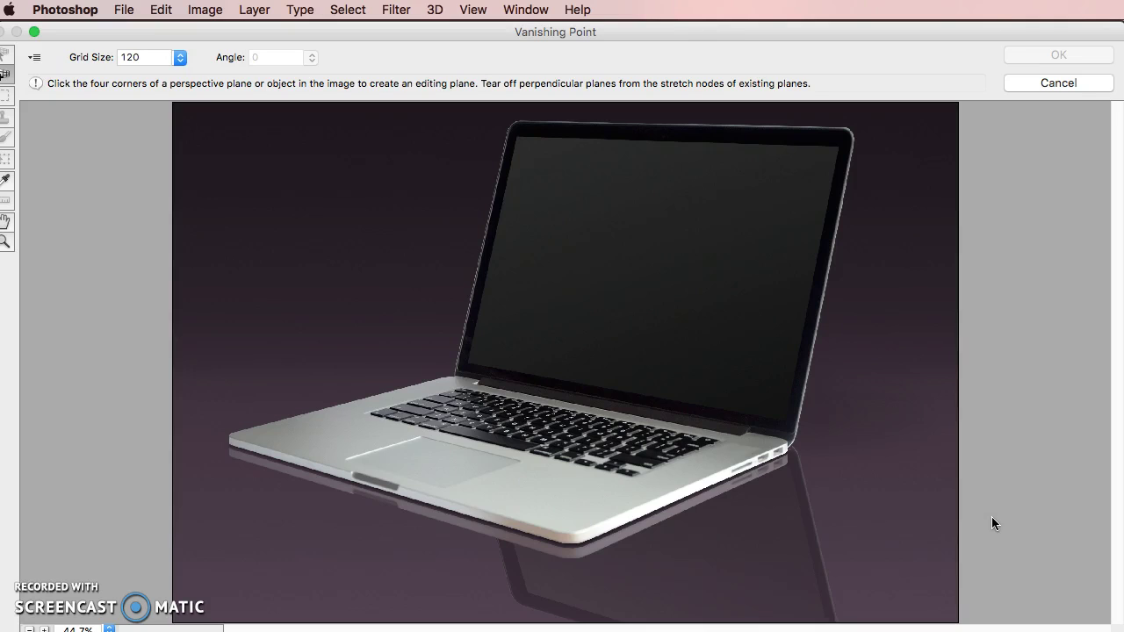
pyautogui.press('super+equal')
pyautogui.press('super+equal')
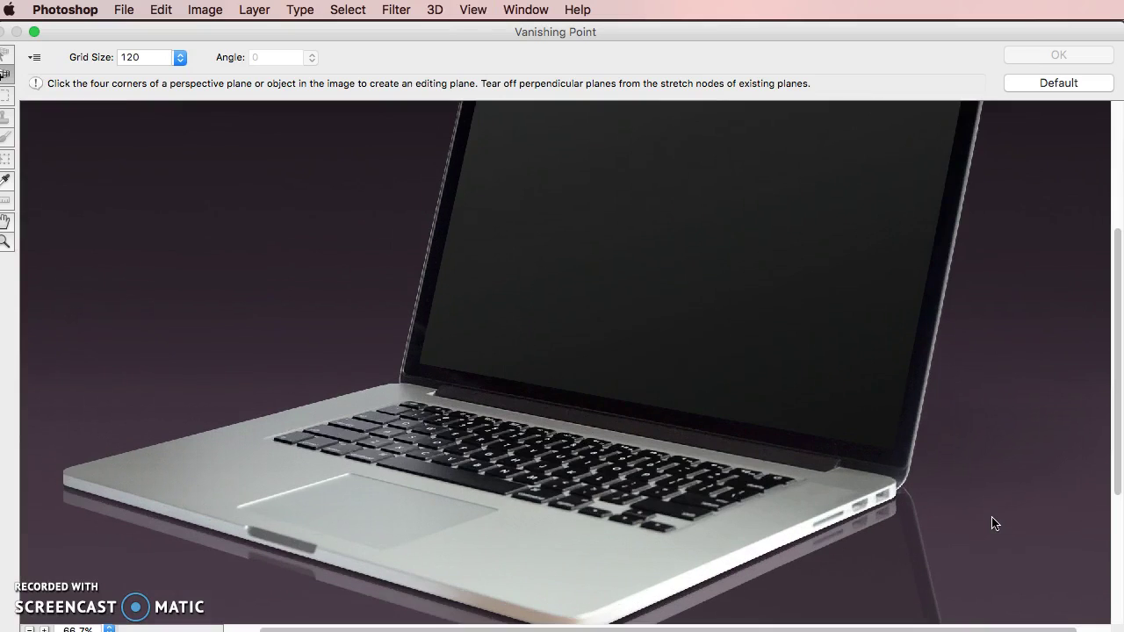
pyautogui.press('h')
pyautogui.moveTo(828, 339); pyautogui.dragTo(548, 533)
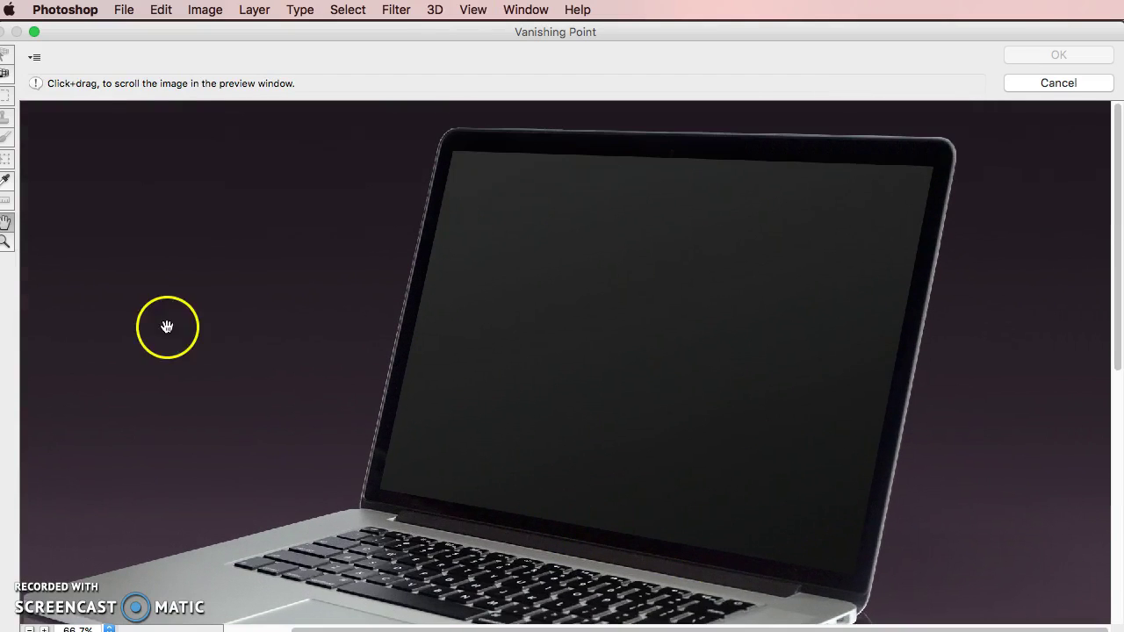
# Create a perspective plane on the laptop screen's four corners and paste in the website screenshot.
pyautogui.click(5, 74)
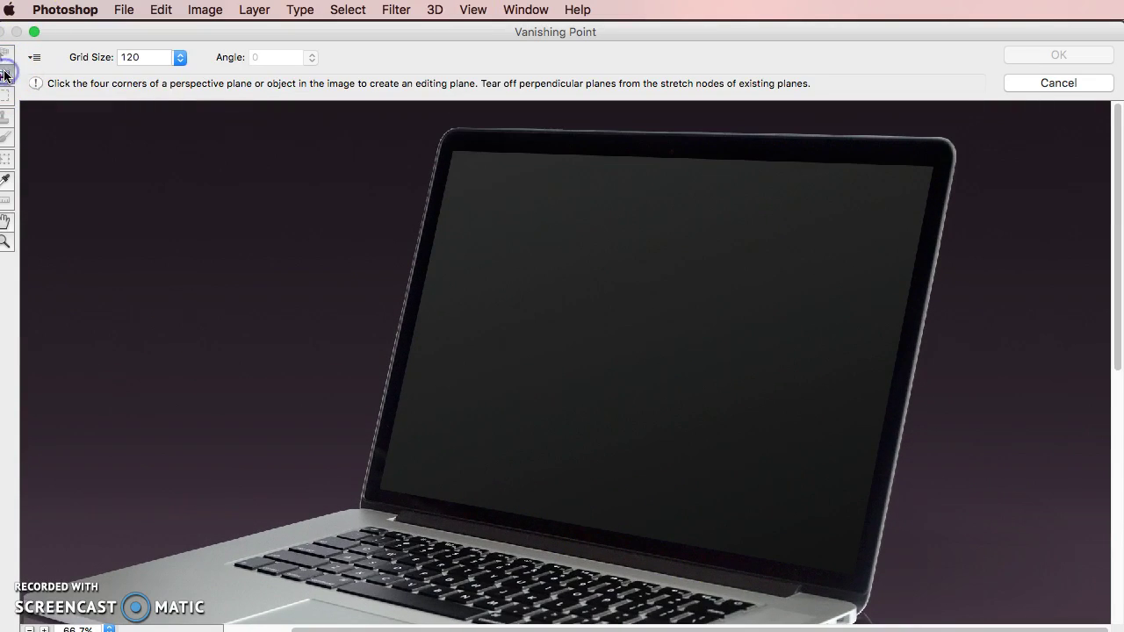
pyautogui.click(453, 150)
pyautogui.click(936, 165)
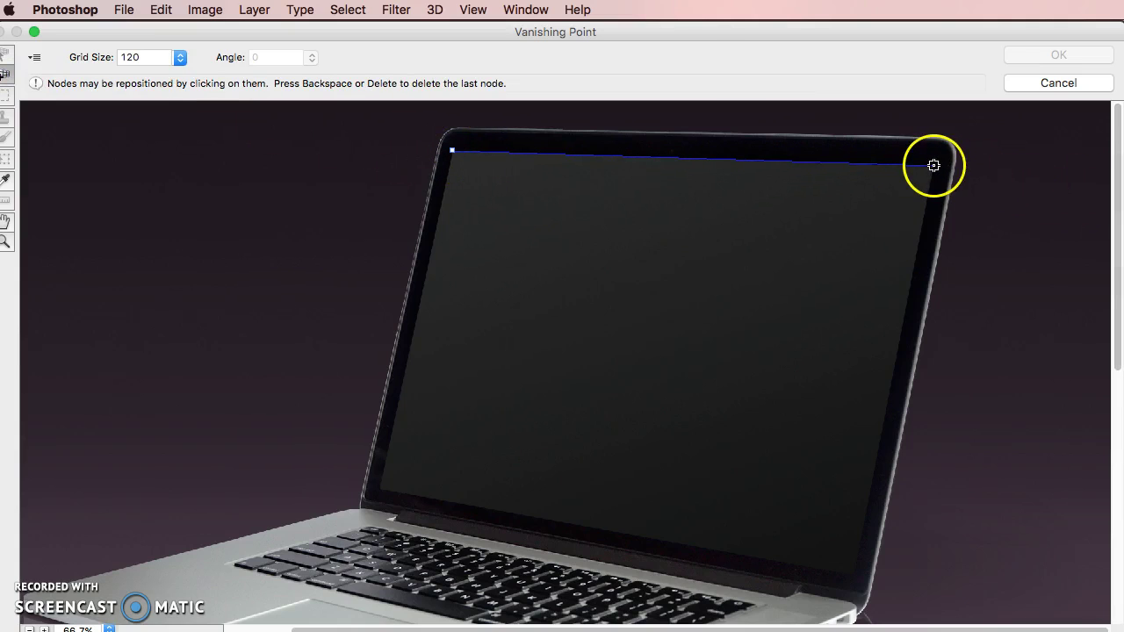
pyautogui.click(854, 577)
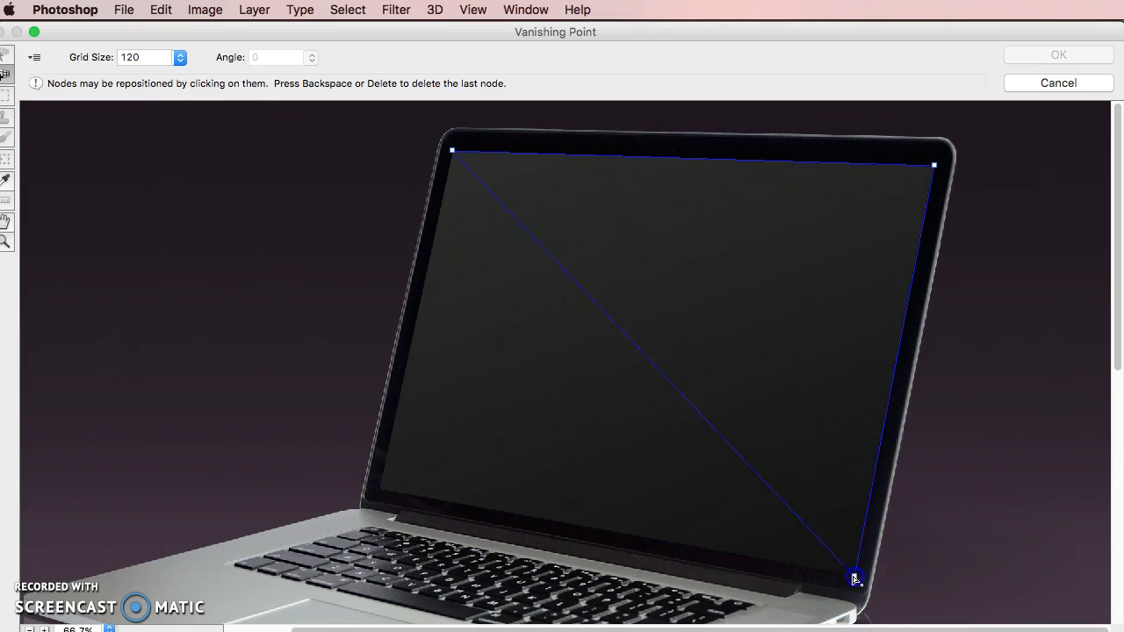
pyautogui.click(378, 489)
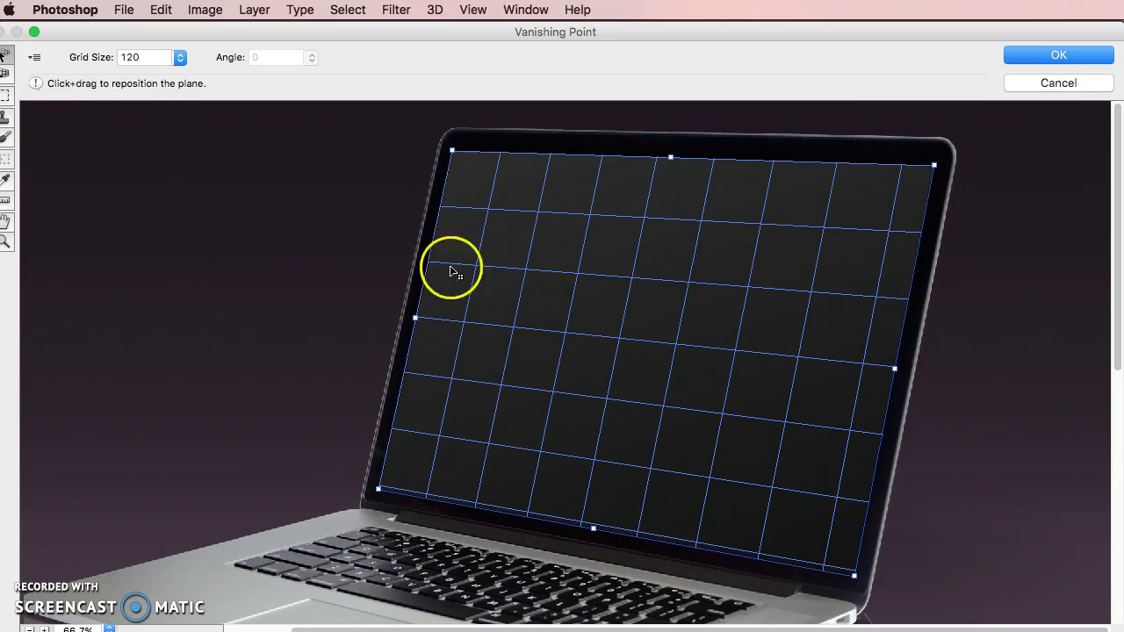
pyautogui.moveTo(453, 151); pyautogui.dragTo(455, 153)
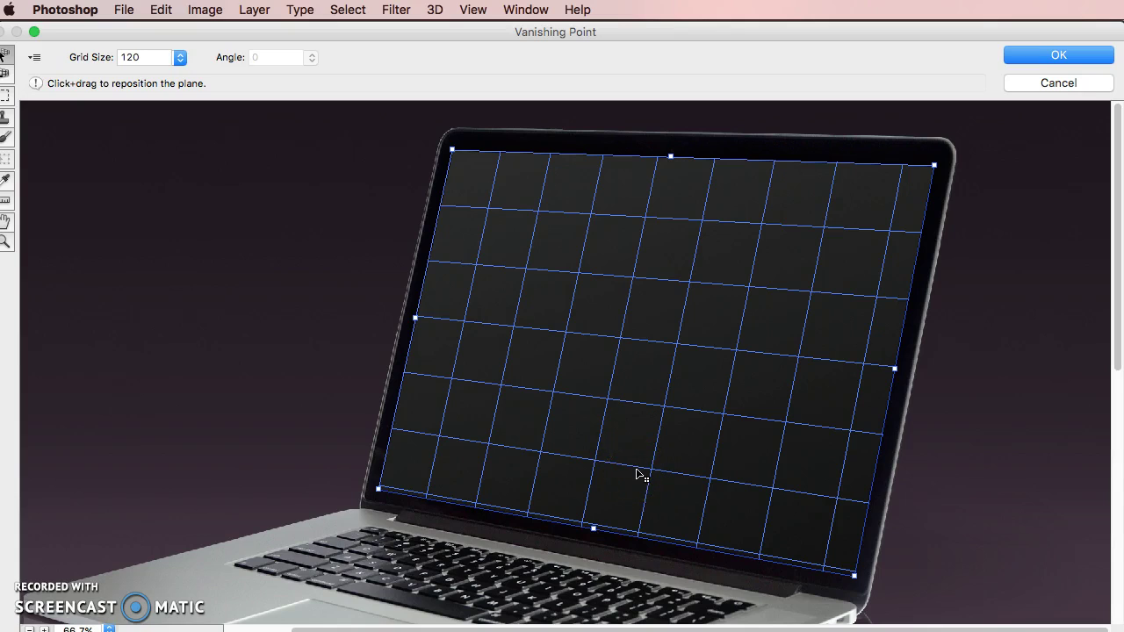
pyautogui.press('alt')
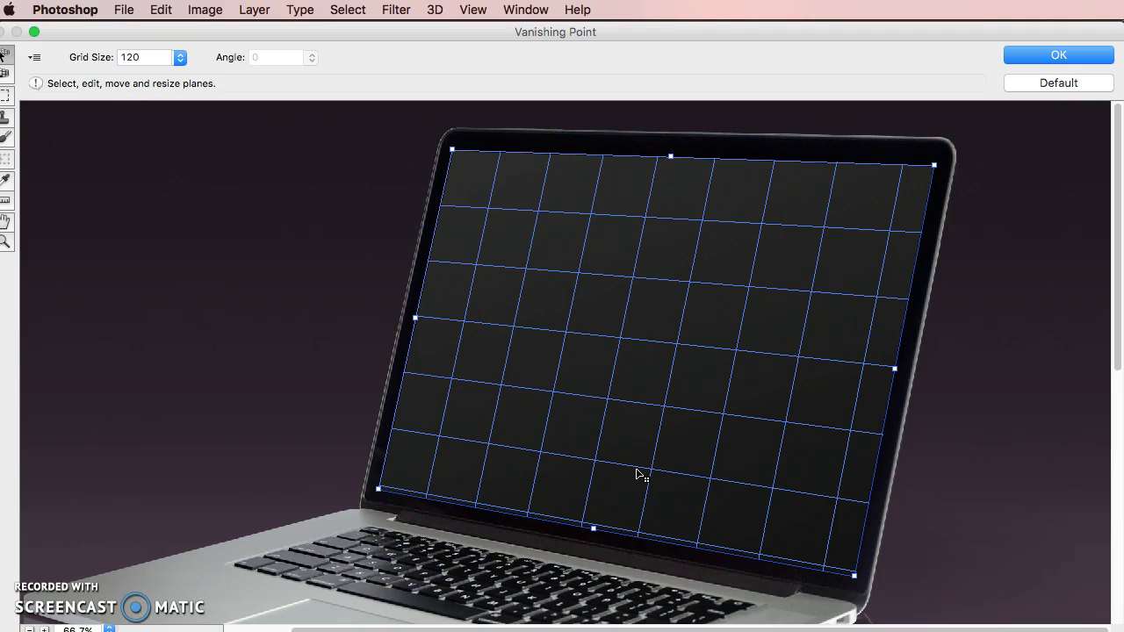
pyautogui.press('super+v')
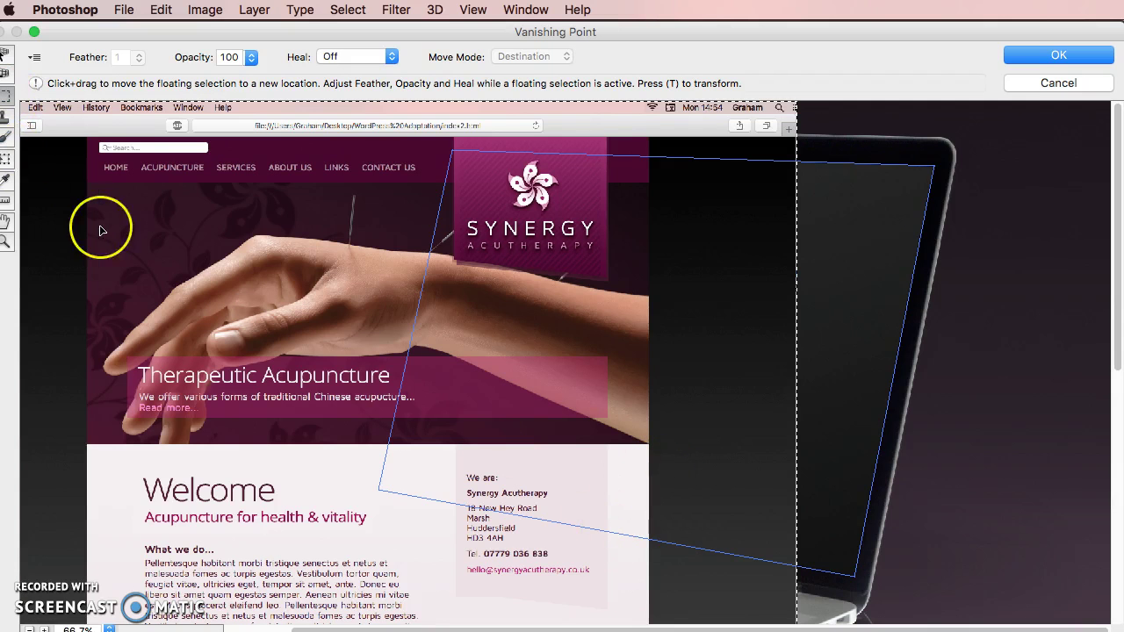
# Scale the pasted website screenshot down with the Transform tool and drag it onto the screen plane.
pyautogui.scroll(-1, 99, 225)
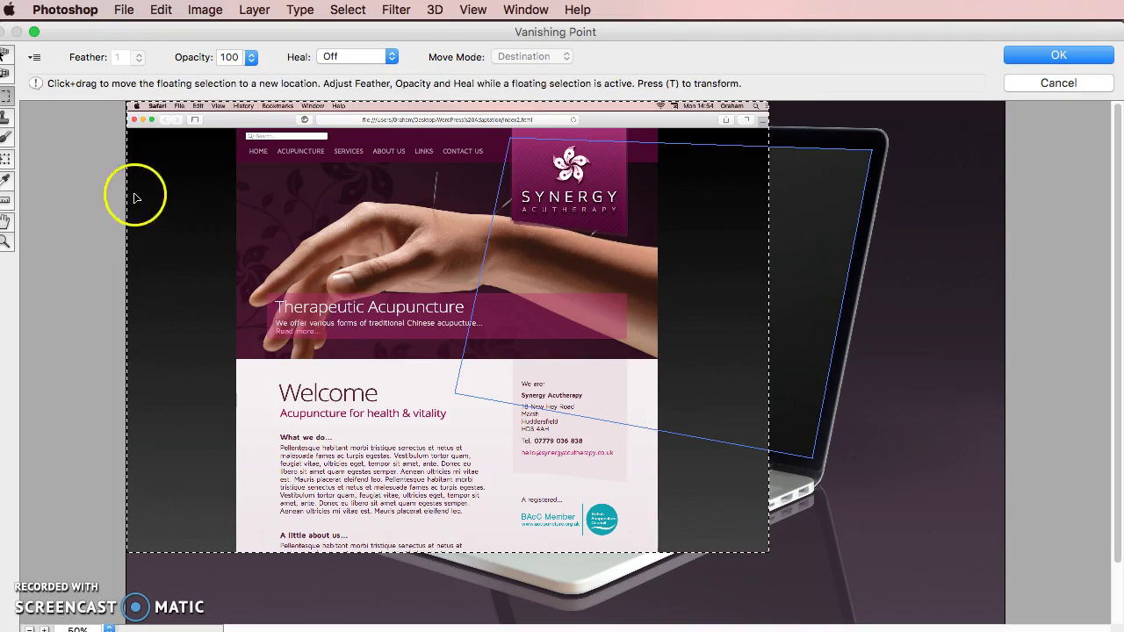
pyautogui.click(6, 163)
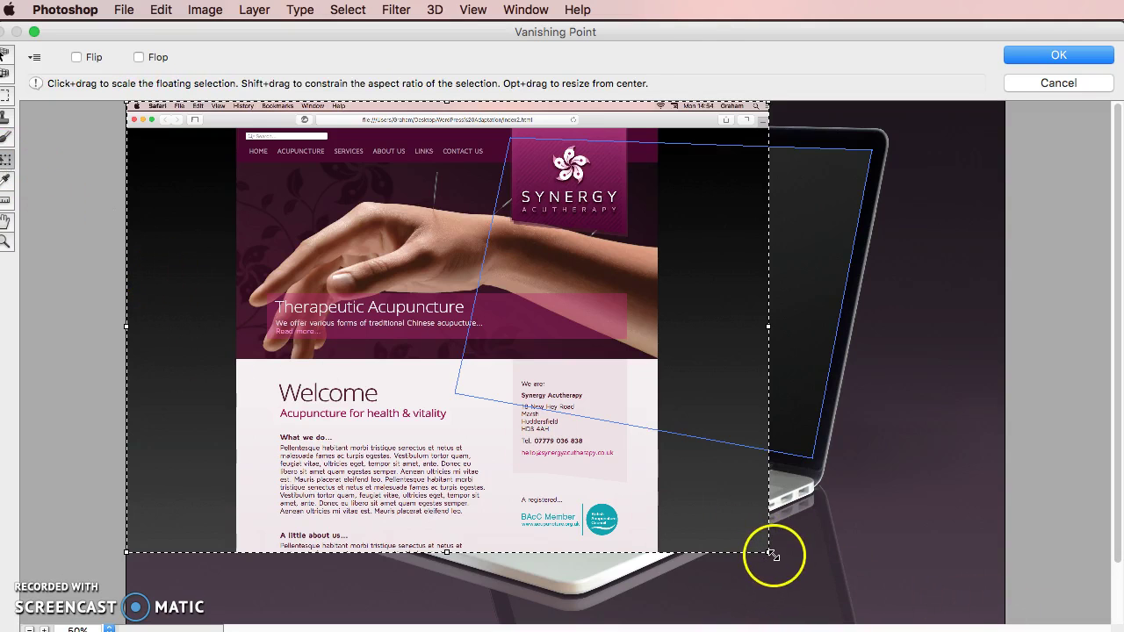
pyautogui.moveTo(771, 554); pyautogui.dragTo(416, 343)
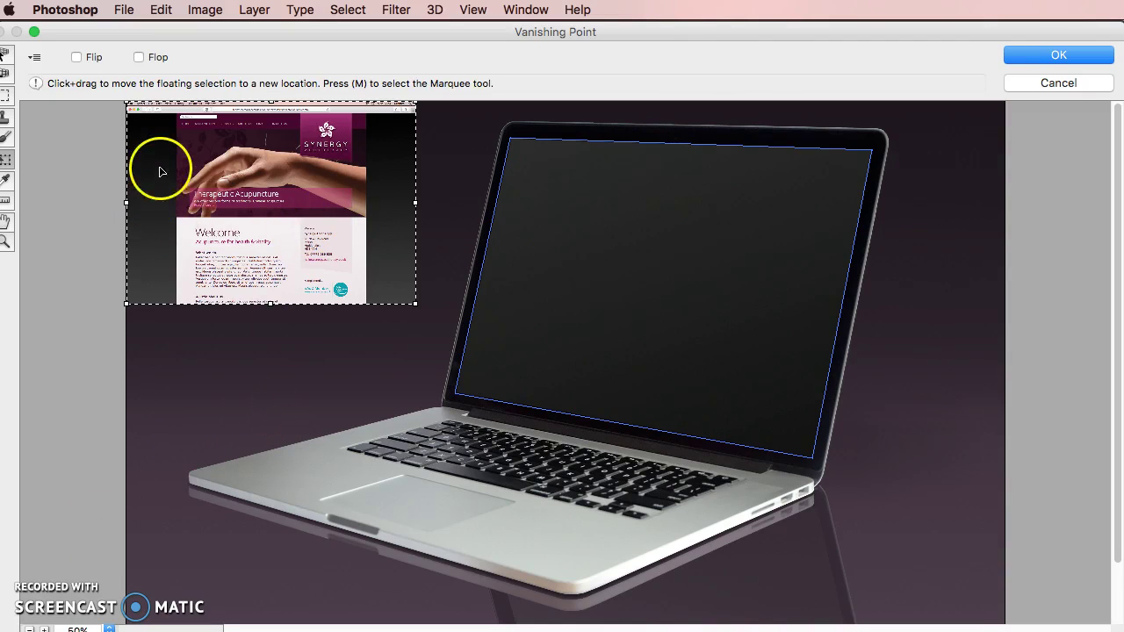
pyautogui.moveTo(162, 160); pyautogui.dragTo(562, 219)
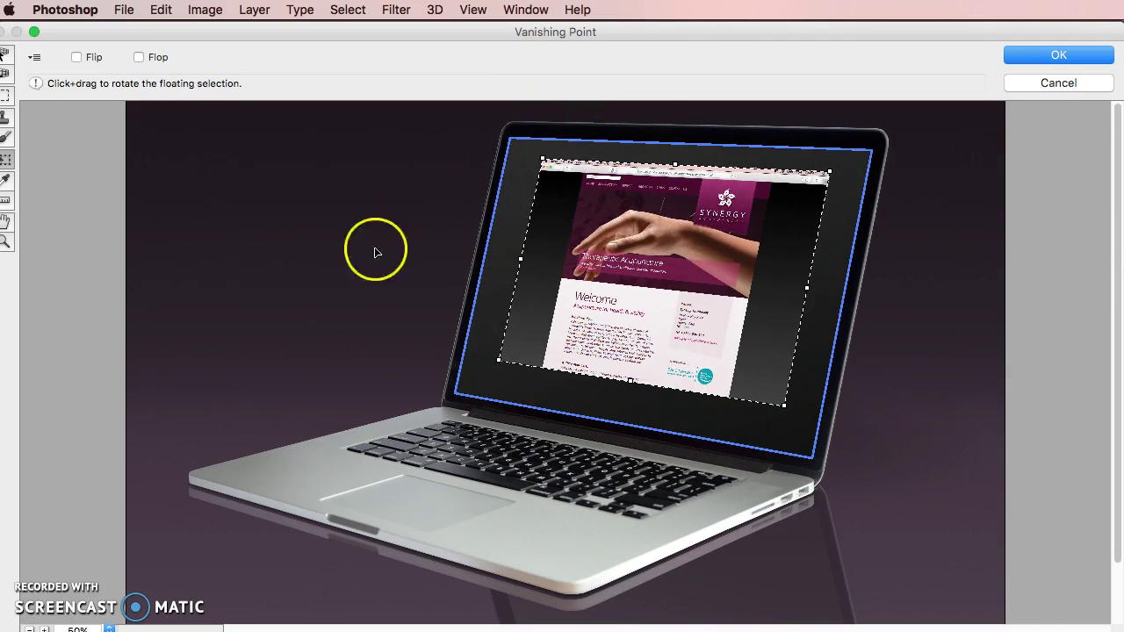
# Reposition and resize the screenshot to fill the laptop screen plane, then apply the result.
pyautogui.moveTo(784, 257); pyautogui.dragTo(730, 233)
pyautogui.moveTo(738, 376); pyautogui.dragTo(801, 456)
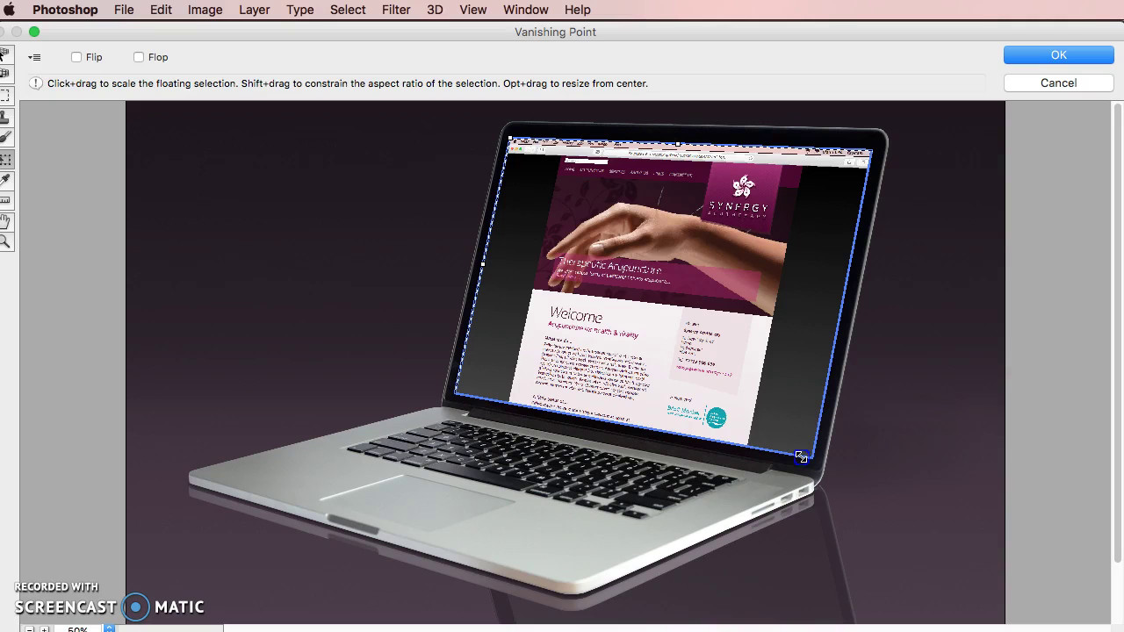
pyautogui.moveTo(797, 454); pyautogui.dragTo(787, 449)
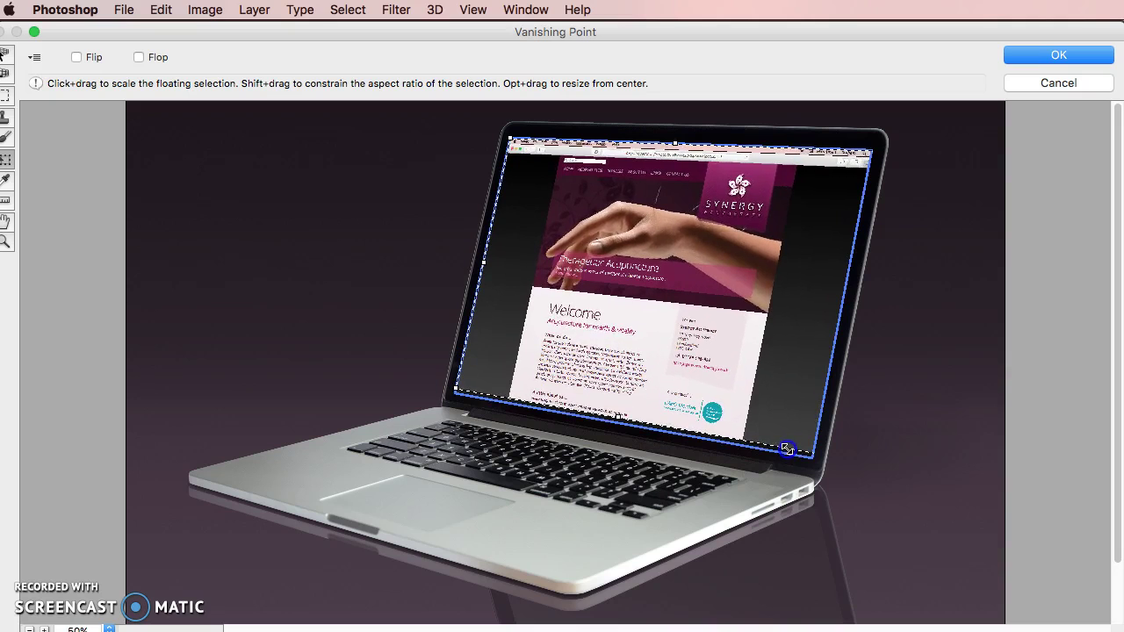
pyautogui.moveTo(619, 417); pyautogui.dragTo(618, 423)
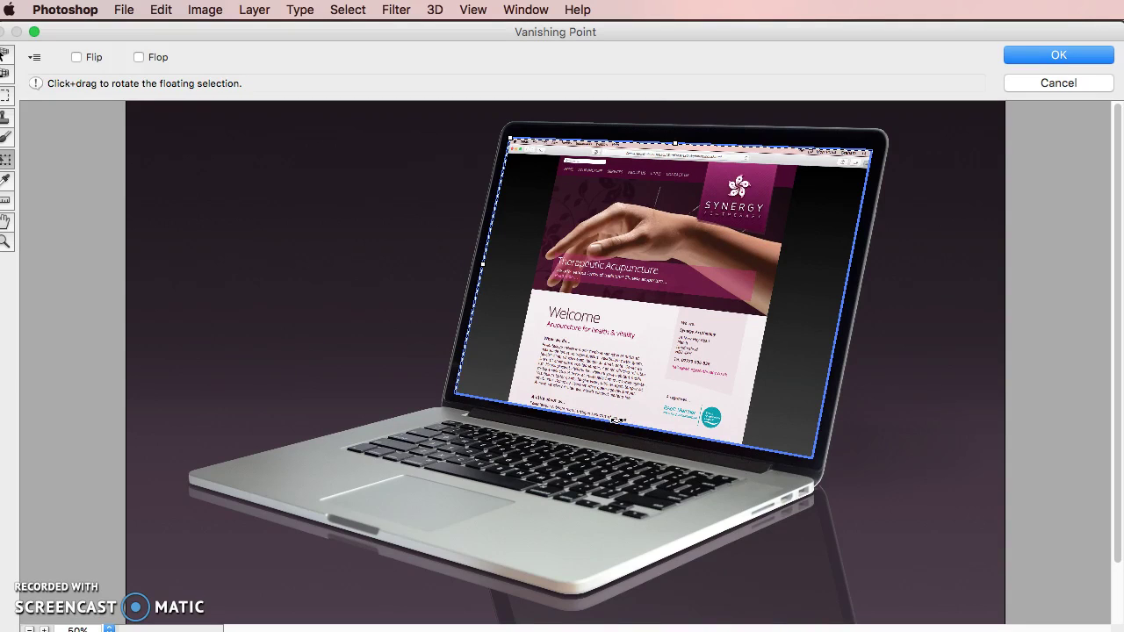
pyautogui.press('Return')
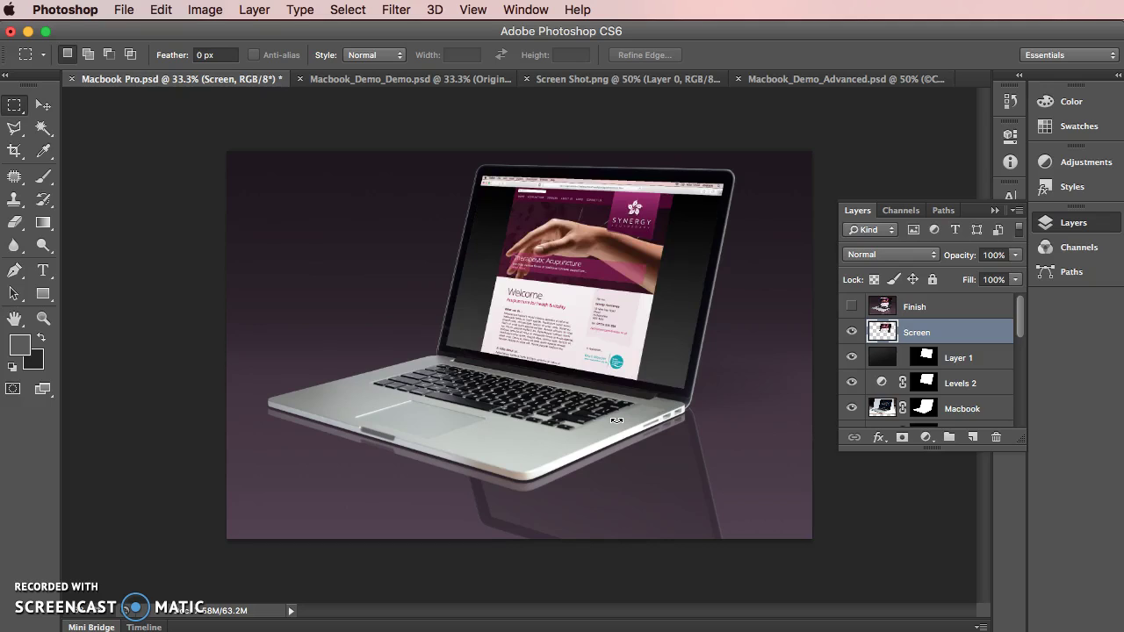
# Mask the Screen layer with Layer 1's screen-area selection, then reload that selection and add a new layer.
pyautogui.click(851, 332)
pyautogui.click(851, 332)
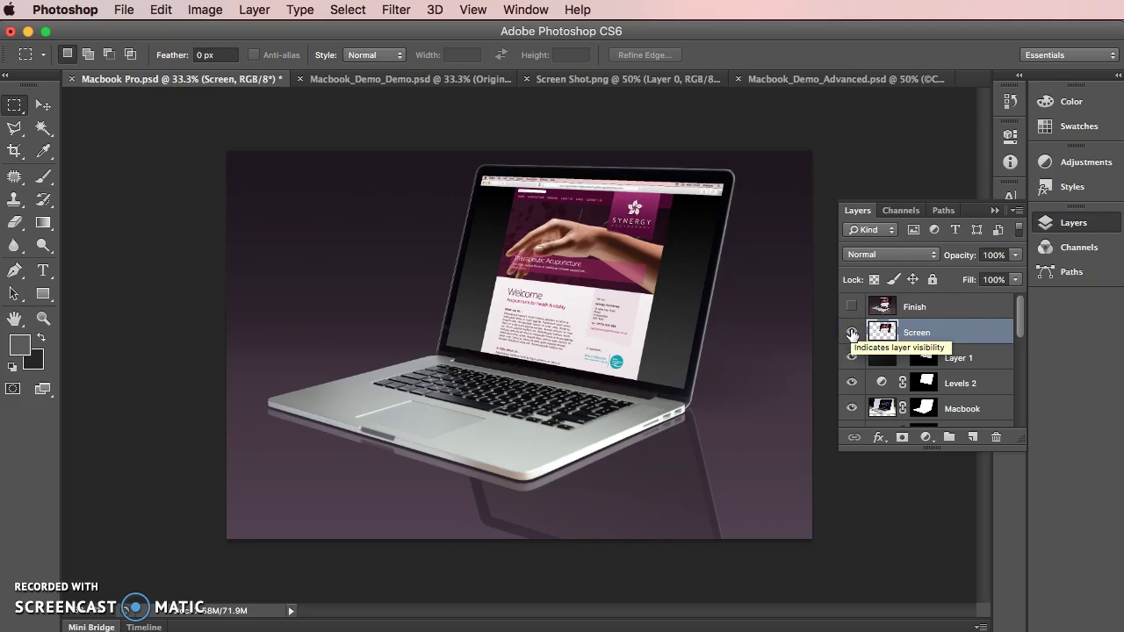
pyautogui.press('super+plus')
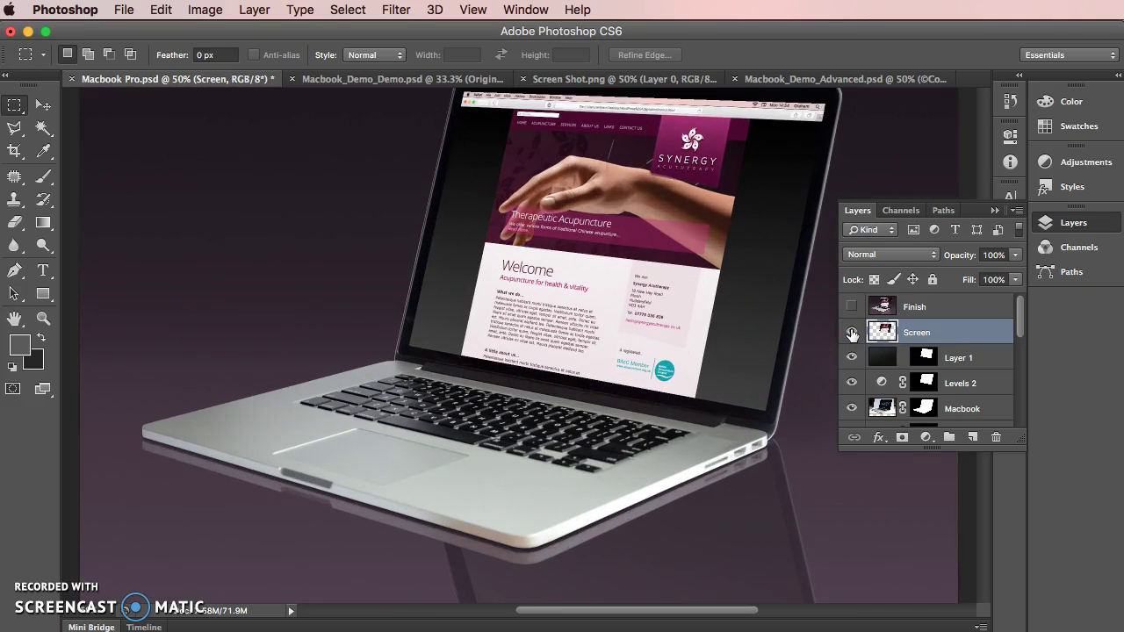
pyautogui.scroll(-2, 883, 327)
pyautogui.scroll(2, 884, 327)
pyautogui.scroll(2, 710, 204)
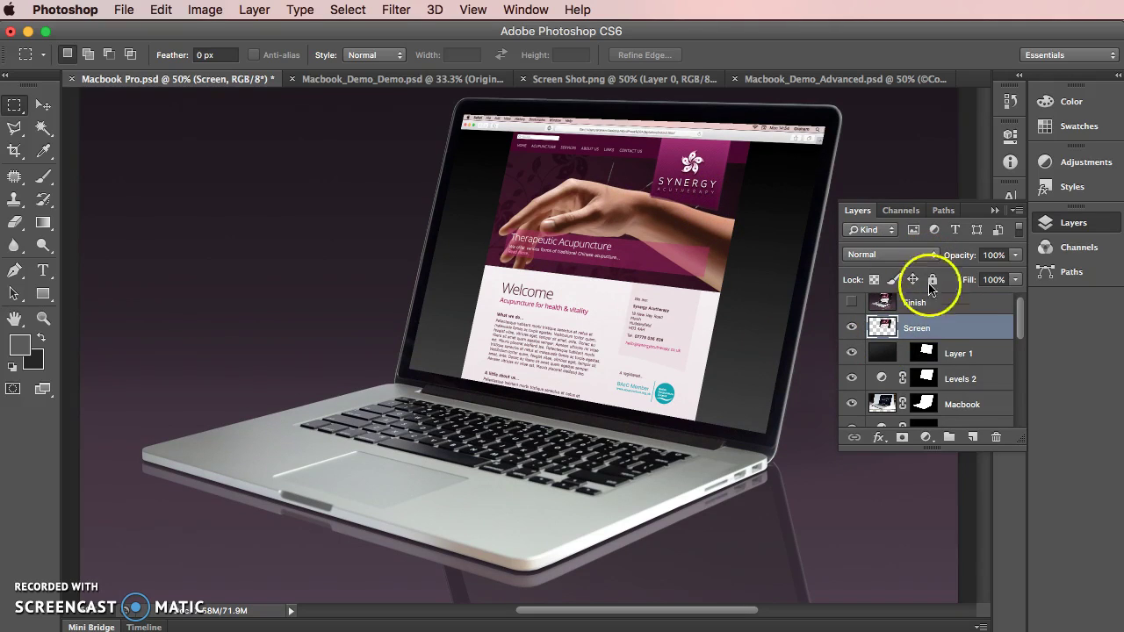
pyautogui.keyDown('super'); pyautogui.click(925, 353); pyautogui.keyUp('super')
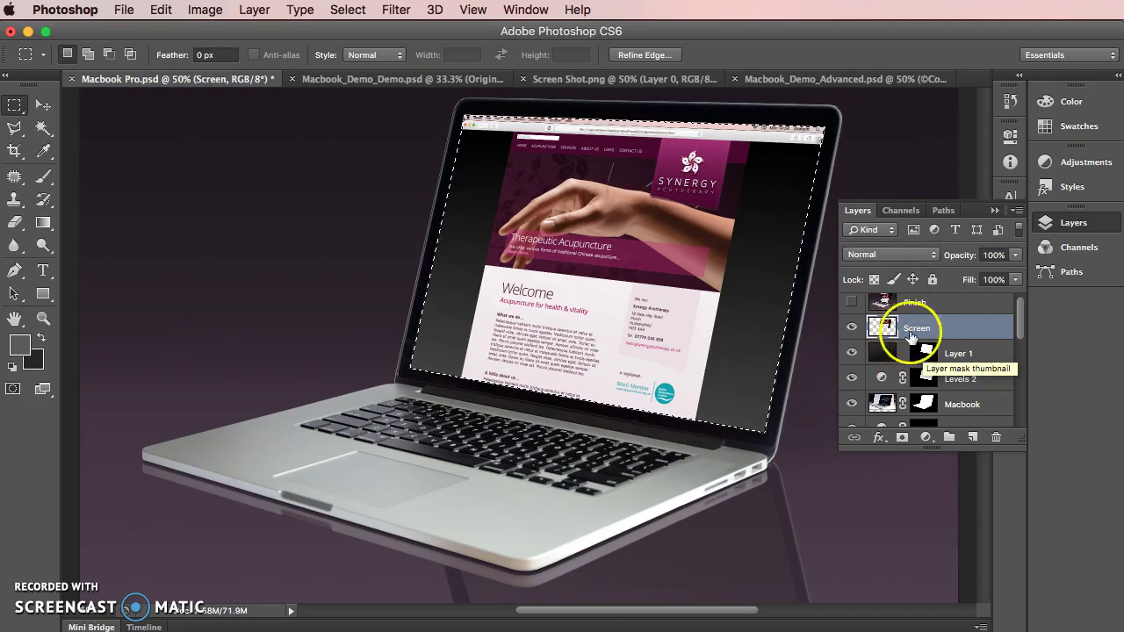
pyautogui.click(903, 438)
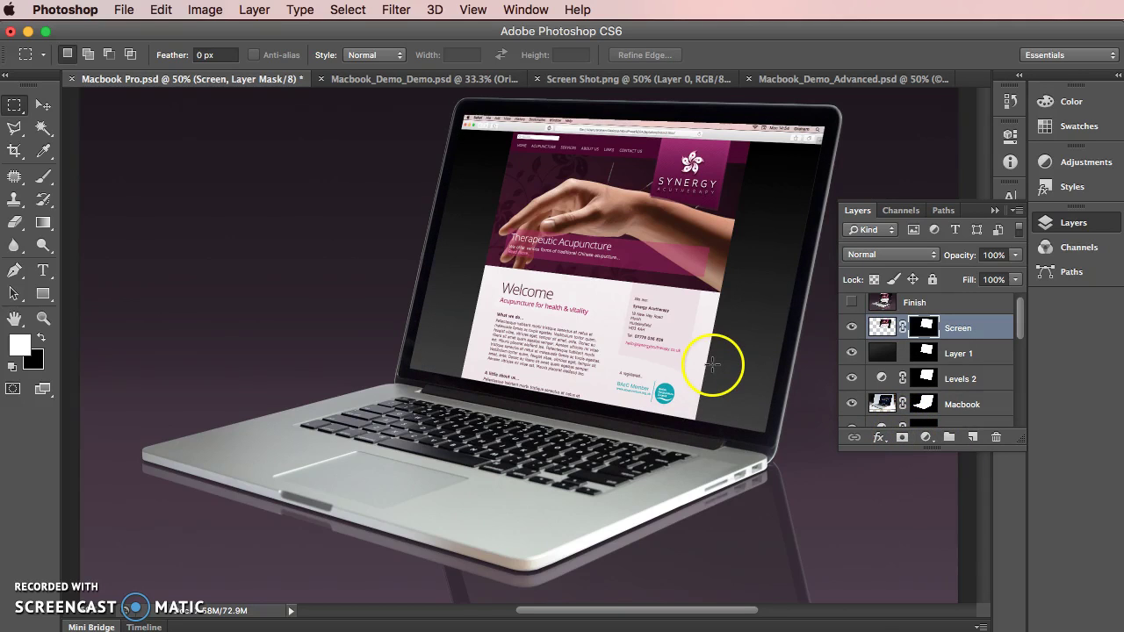
pyautogui.keyDown('super'); pyautogui.click(927, 328); pyautogui.keyUp('super')
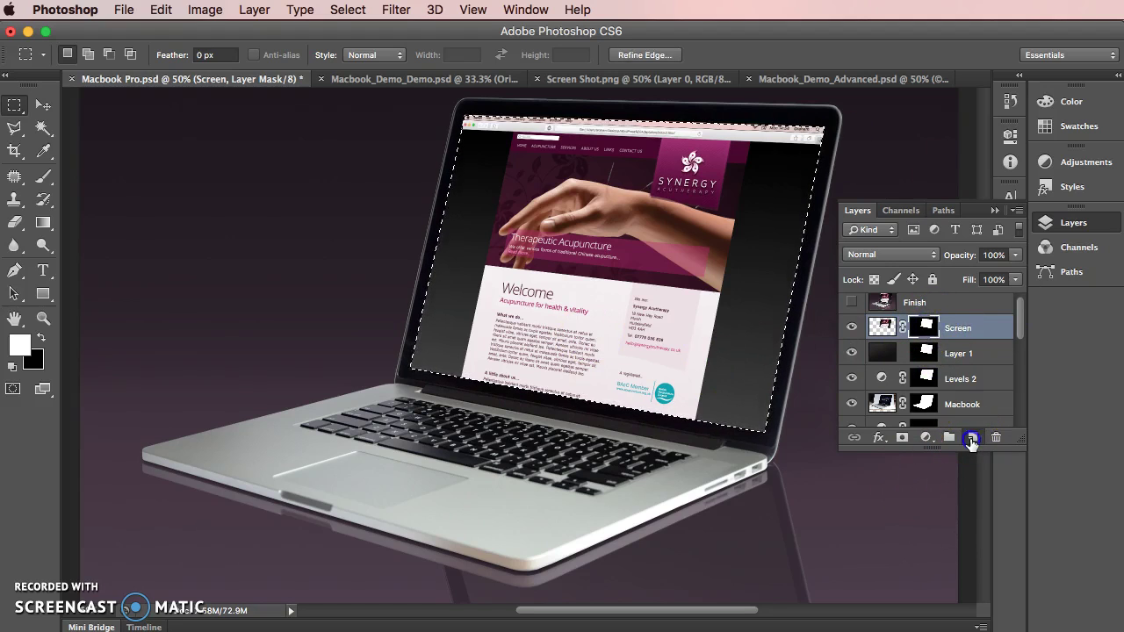
pyautogui.click(972, 439)
# Give Layer 2 a screen-shaped mask and set its blend mode to Screen.
pyautogui.click(902, 439)
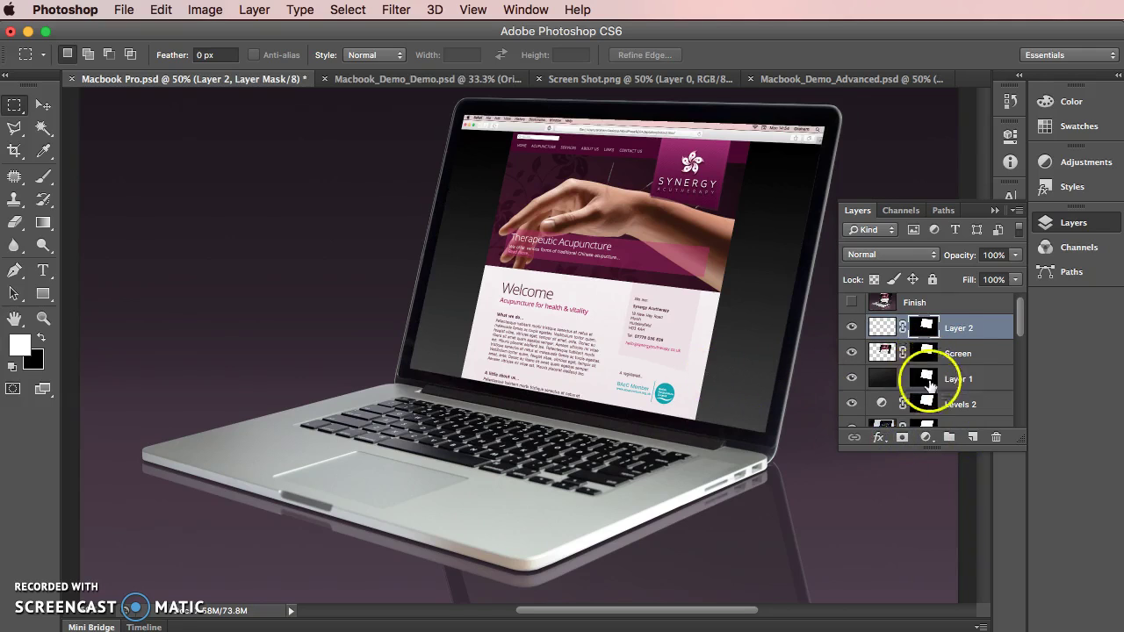
pyautogui.click(897, 257)
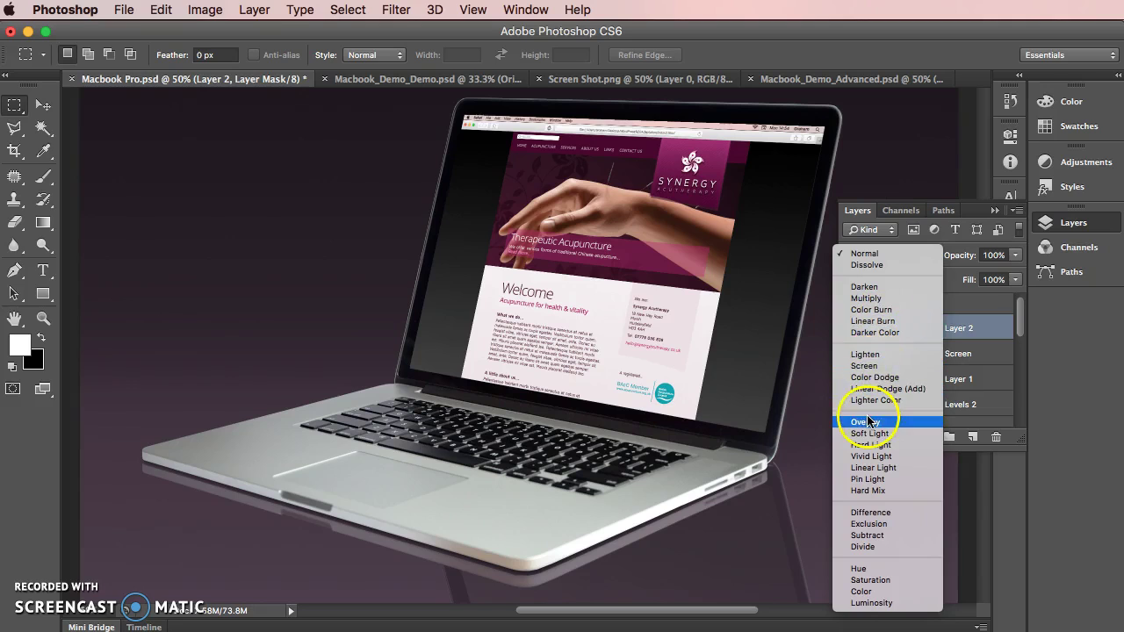
pyautogui.click(865, 365)
# Paint a faint white glare stroke across the screen with a soft brush at 27% opacity.
pyautogui.click(43, 176)
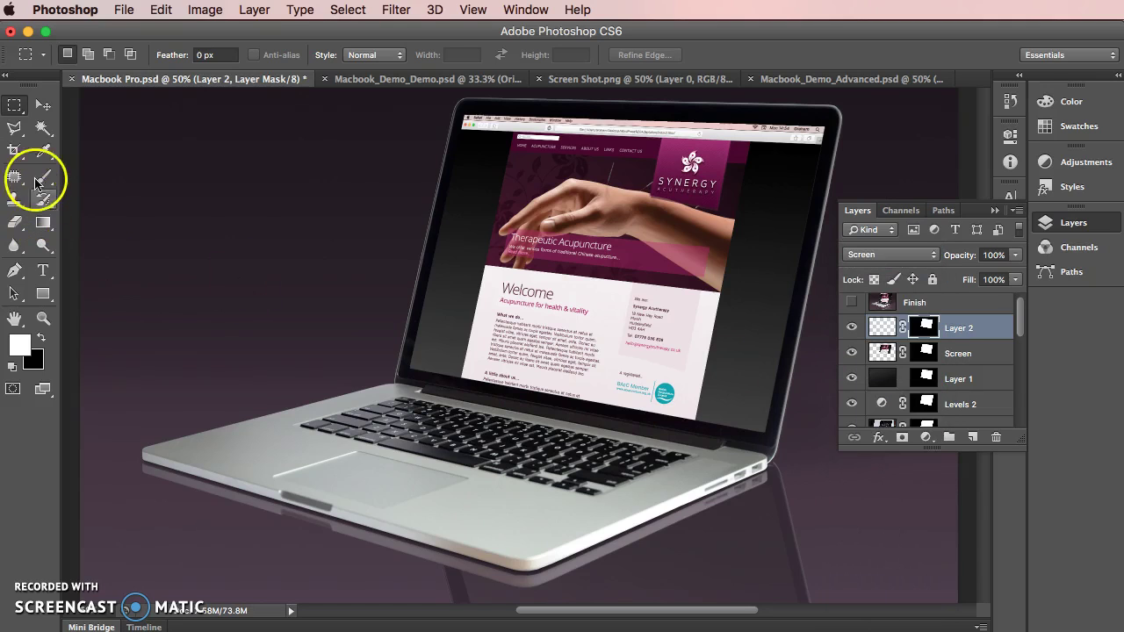
pyautogui.click(665, 114)
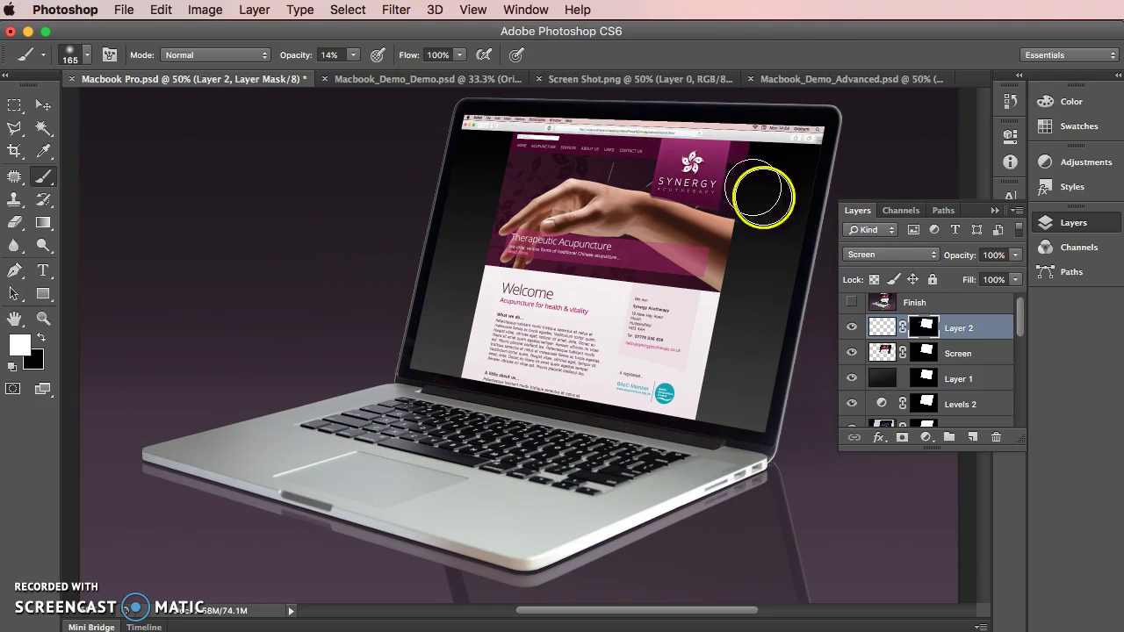
pyautogui.click(874, 326)
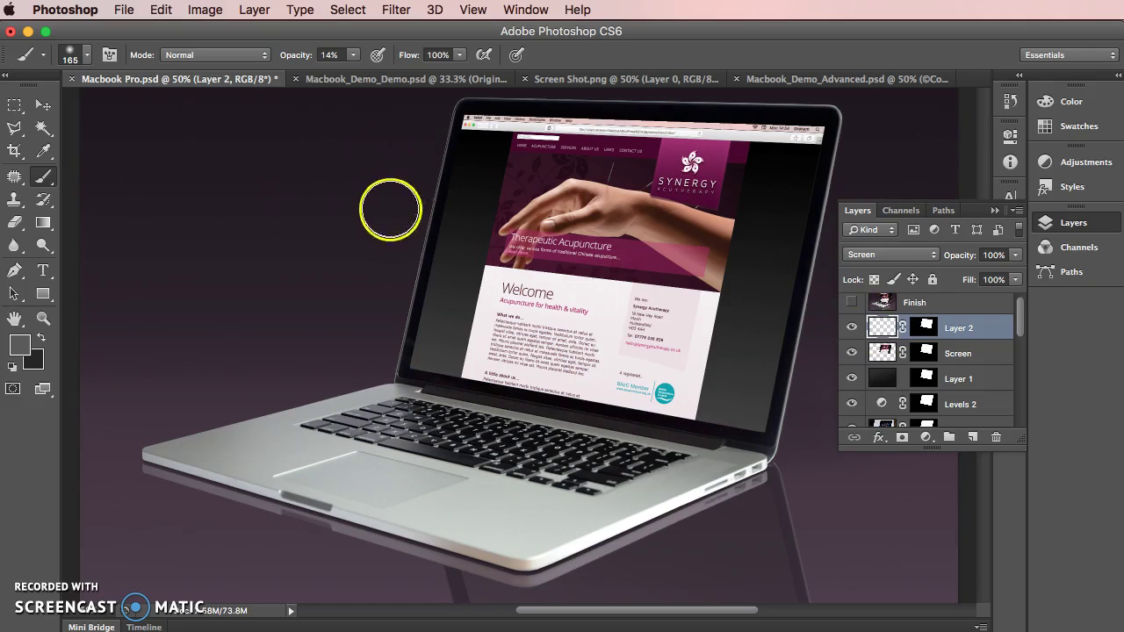
pyautogui.click(352, 56)
pyautogui.moveTo(349, 64); pyautogui.dragTo(389, 75)
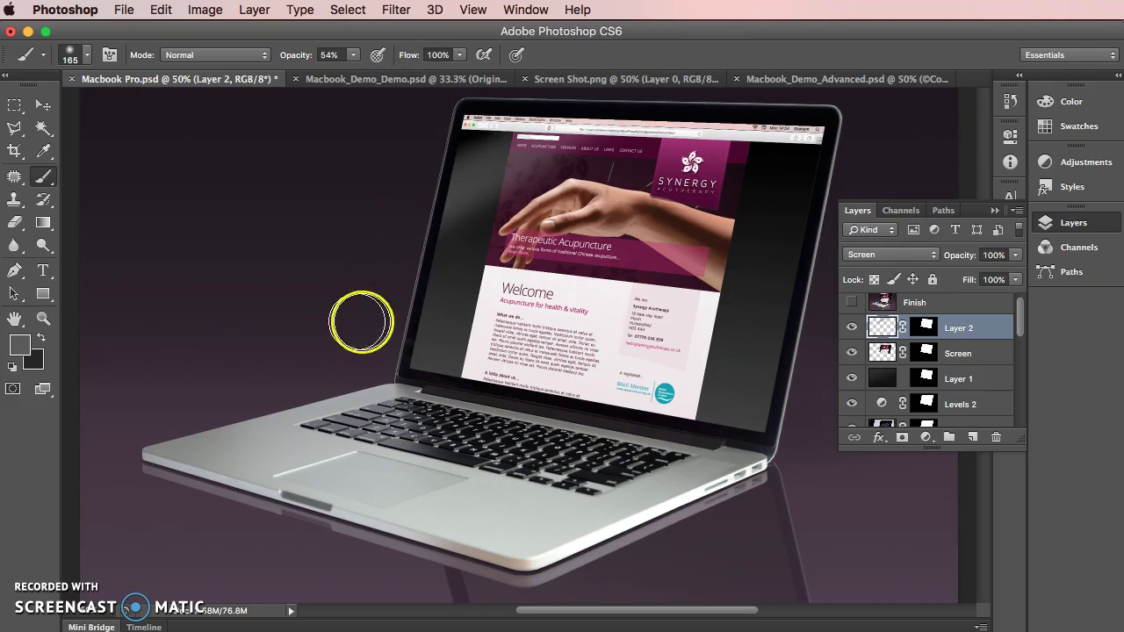
pyautogui.moveTo(840, 126); pyautogui.dragTo(448, 325)
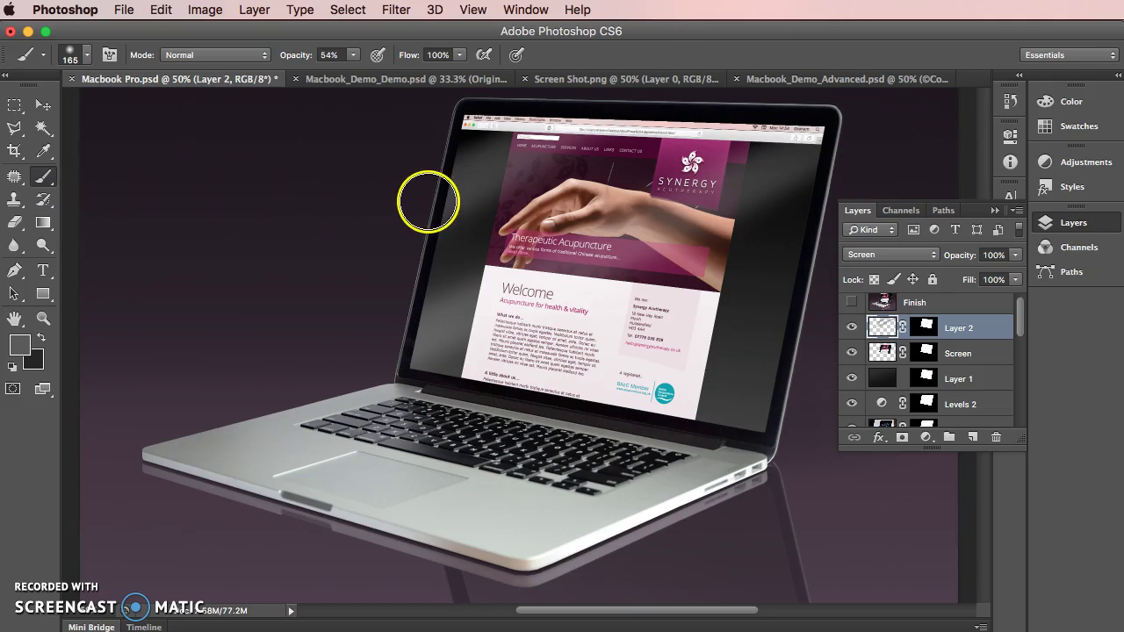
pyautogui.press('super+z')
pyautogui.moveTo(342, 66); pyautogui.dragTo(326, 71)
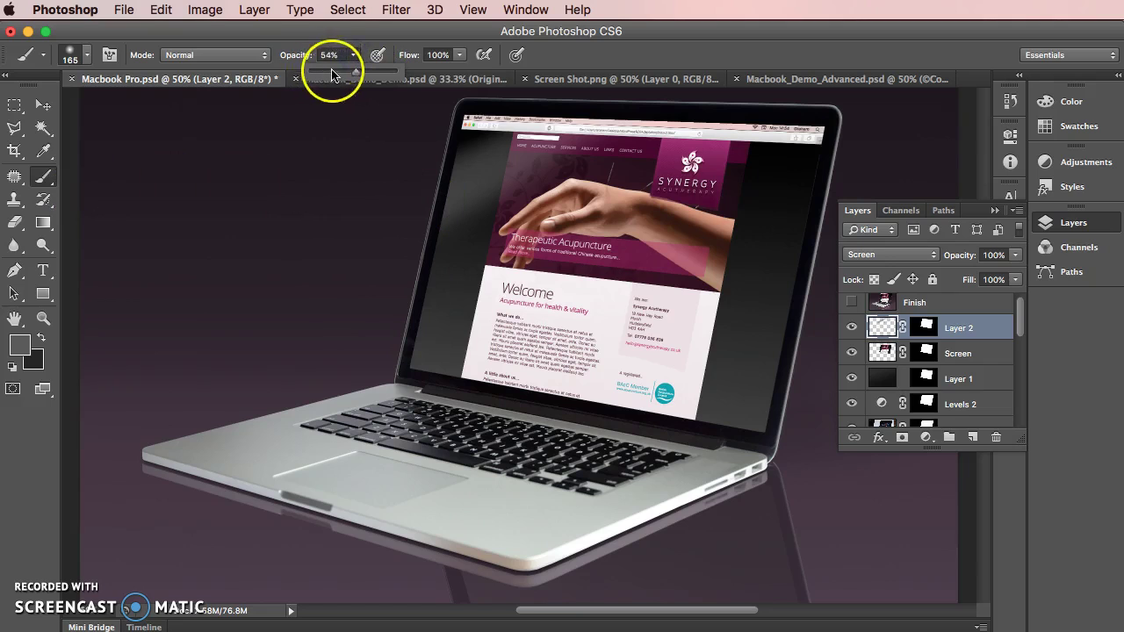
pyautogui.moveTo(332, 326); pyautogui.dragTo(880, 46)
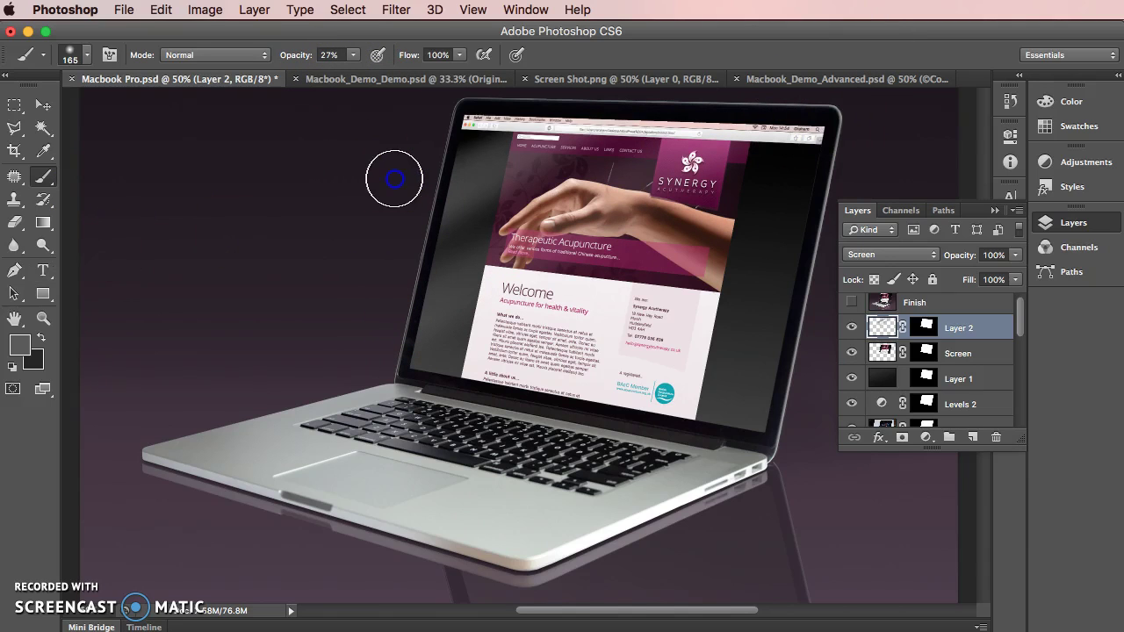
pyautogui.press('l')
pyautogui.click(268, 161)
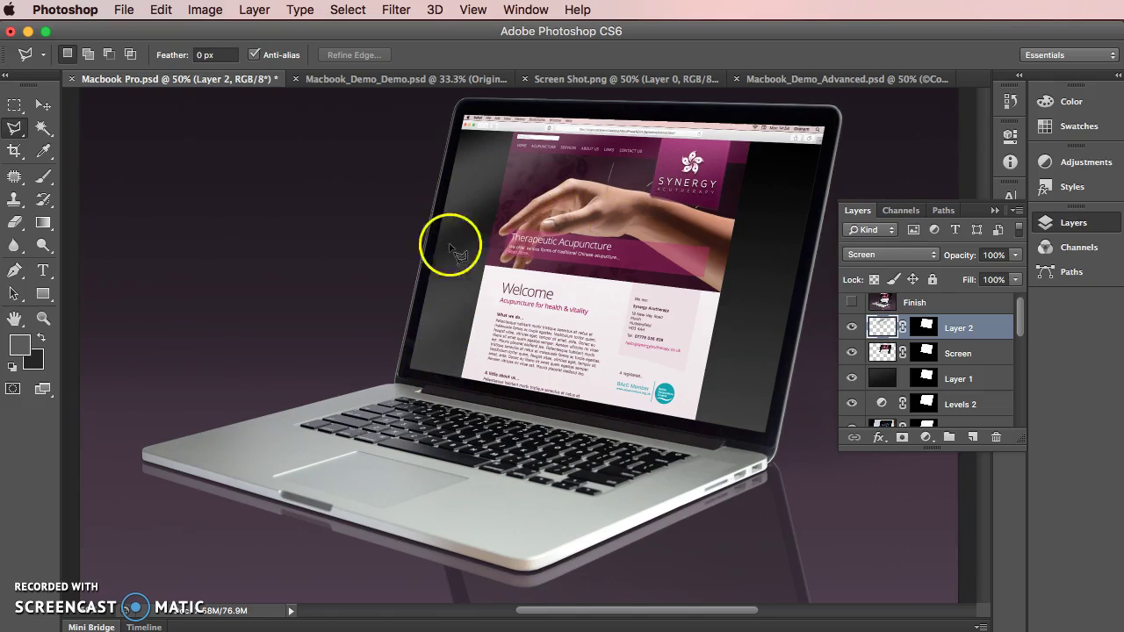
# Draw a diagonal glare band with the Polygonal Lasso and soften it in Quick Mask with a 4.9 px Gaussian Blur.
pyautogui.click(351, 239)
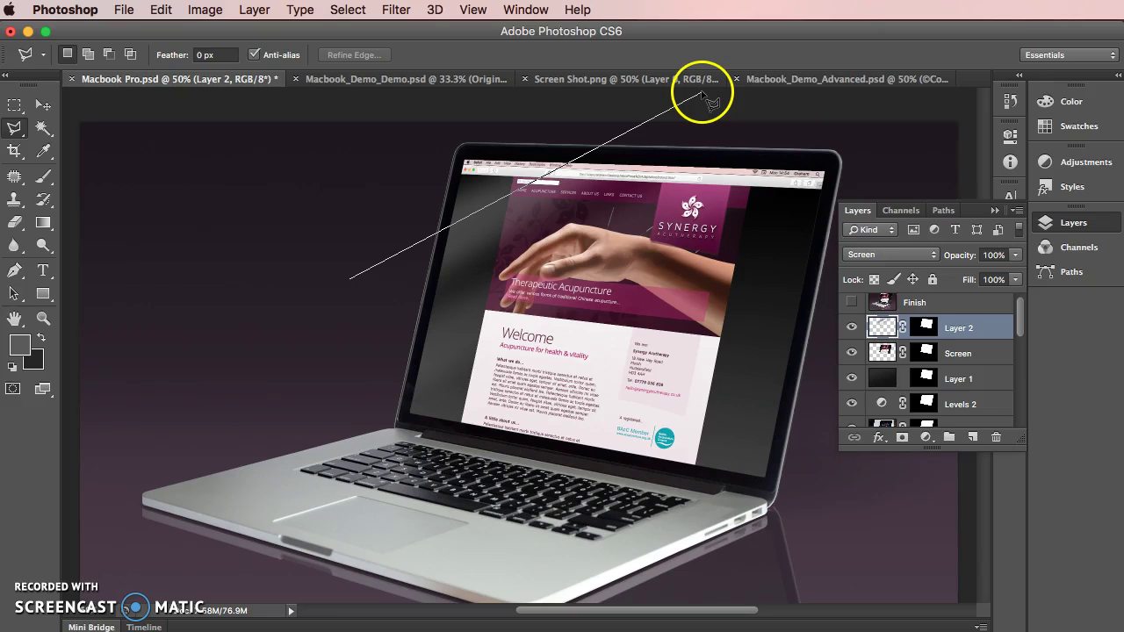
pyautogui.click(685, 103)
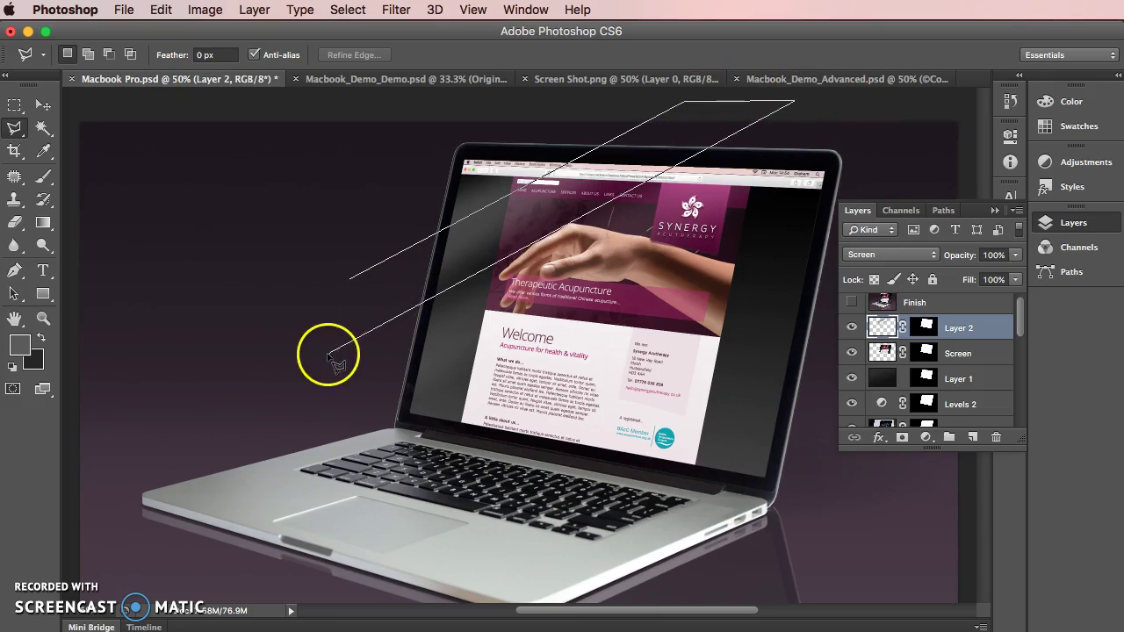
pyautogui.click(281, 384)
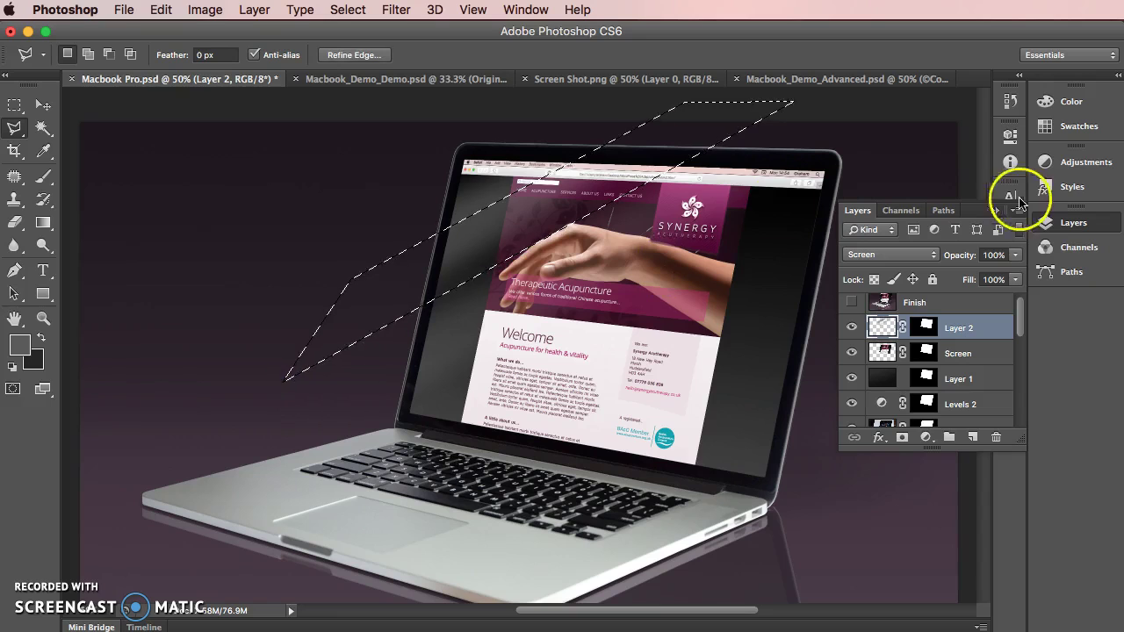
pyautogui.press('q')
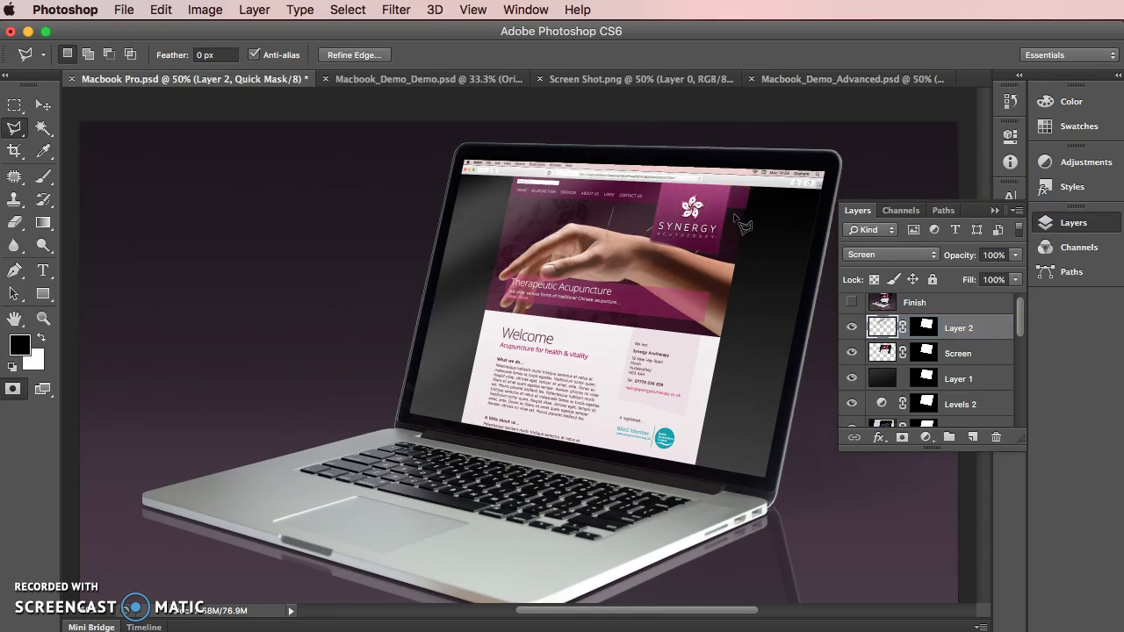
pyautogui.click(387, 8)
pyautogui.moveTo(431, 216)
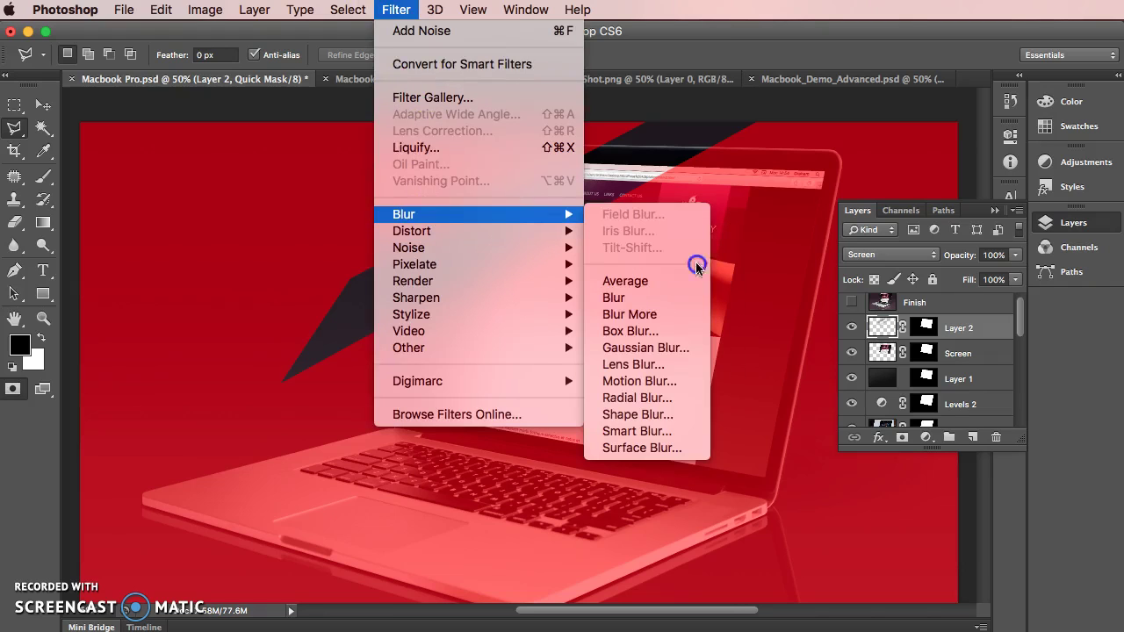
pyautogui.click(639, 346)
pyautogui.click(583, 298)
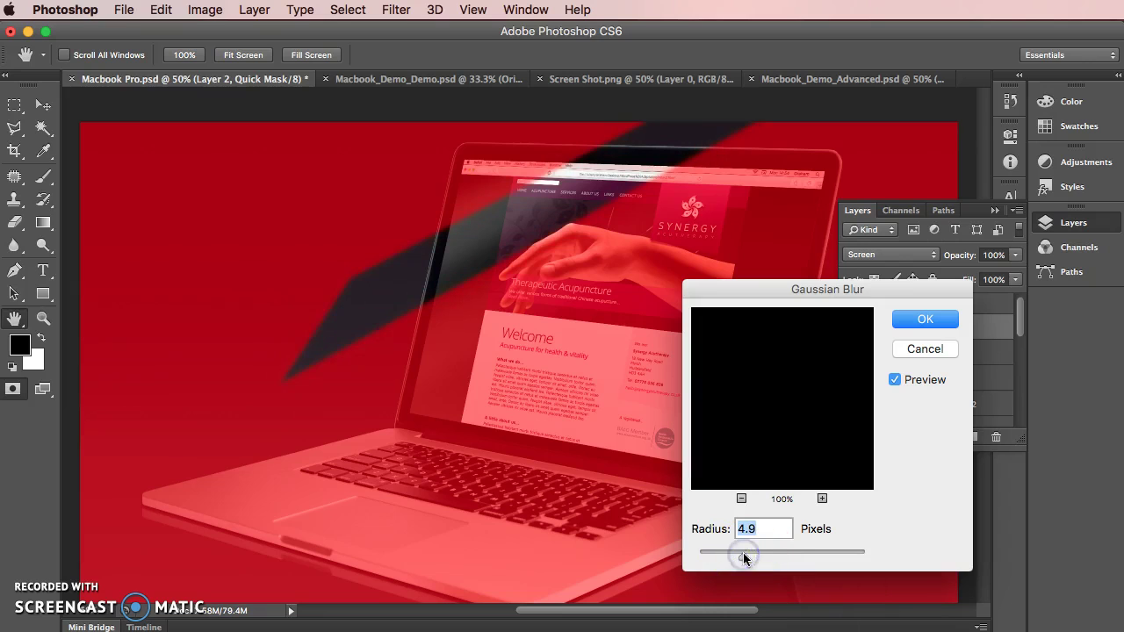
pyautogui.click(926, 320)
# Exit Quick Mask and faintly erase inside the band with a 184 px eraser at 16% opacity.
pyautogui.press('l')
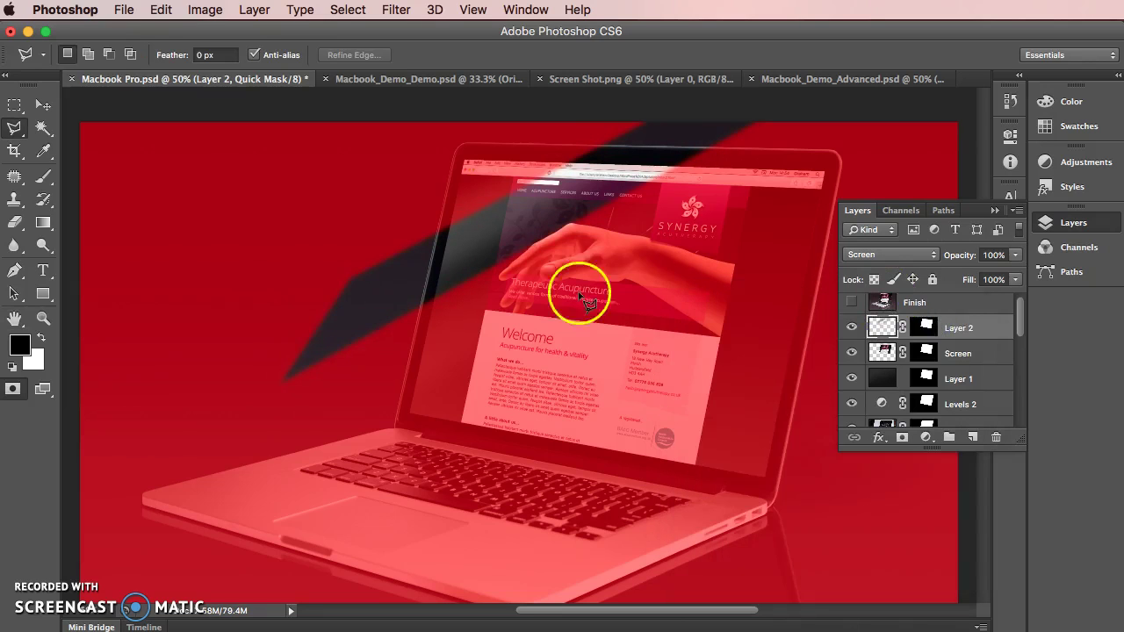
pyautogui.press('q')
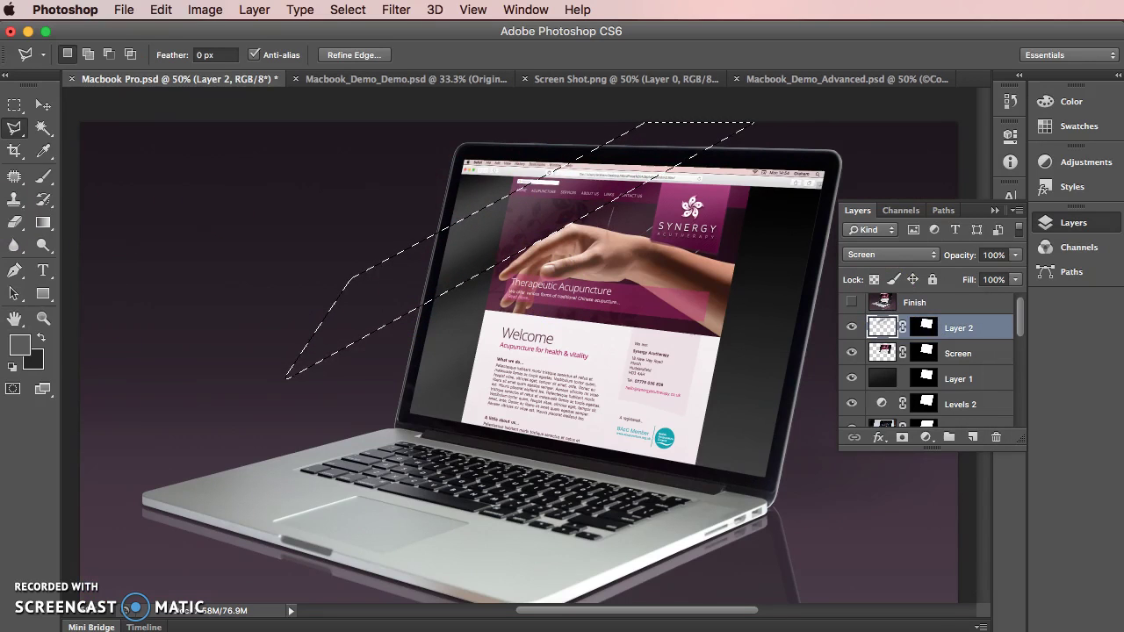
pyautogui.click(15, 224)
pyautogui.rightClick(583, 165)
pyautogui.moveTo(661, 202); pyautogui.dragTo(726, 204)
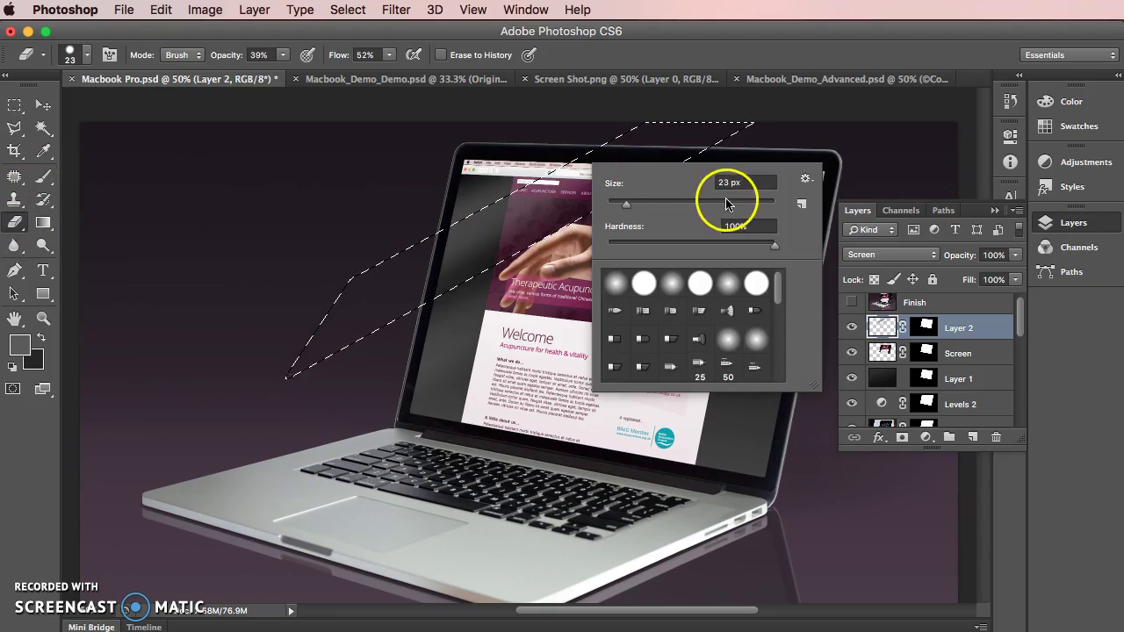
pyautogui.click(282, 54)
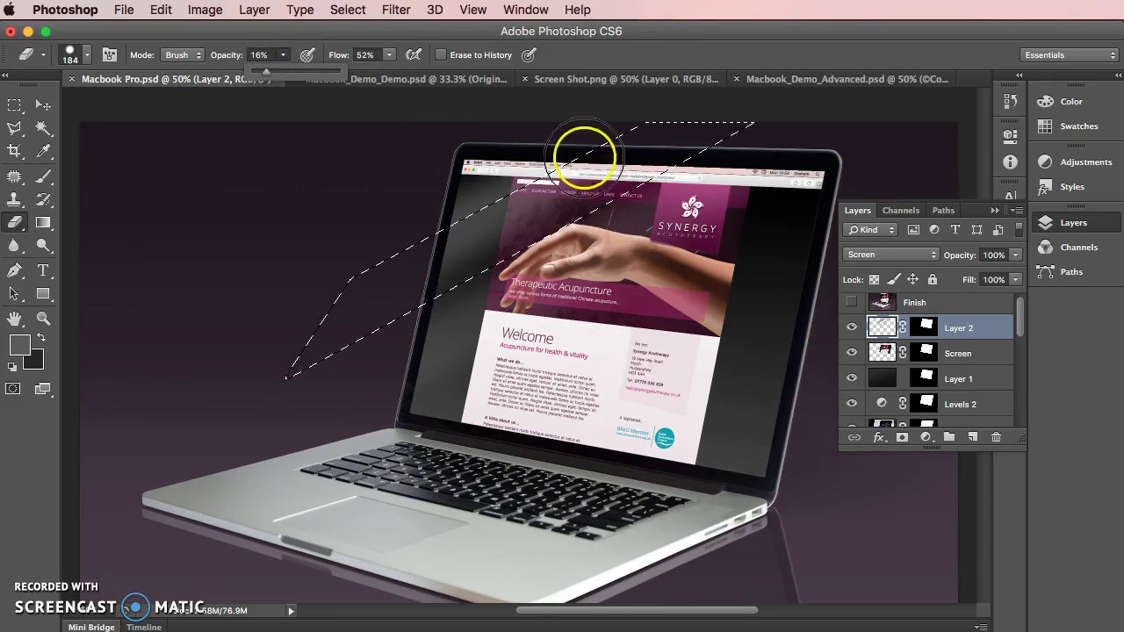
pyautogui.click(389, 219)
pyautogui.moveTo(648, 113); pyautogui.dragTo(534, 149)
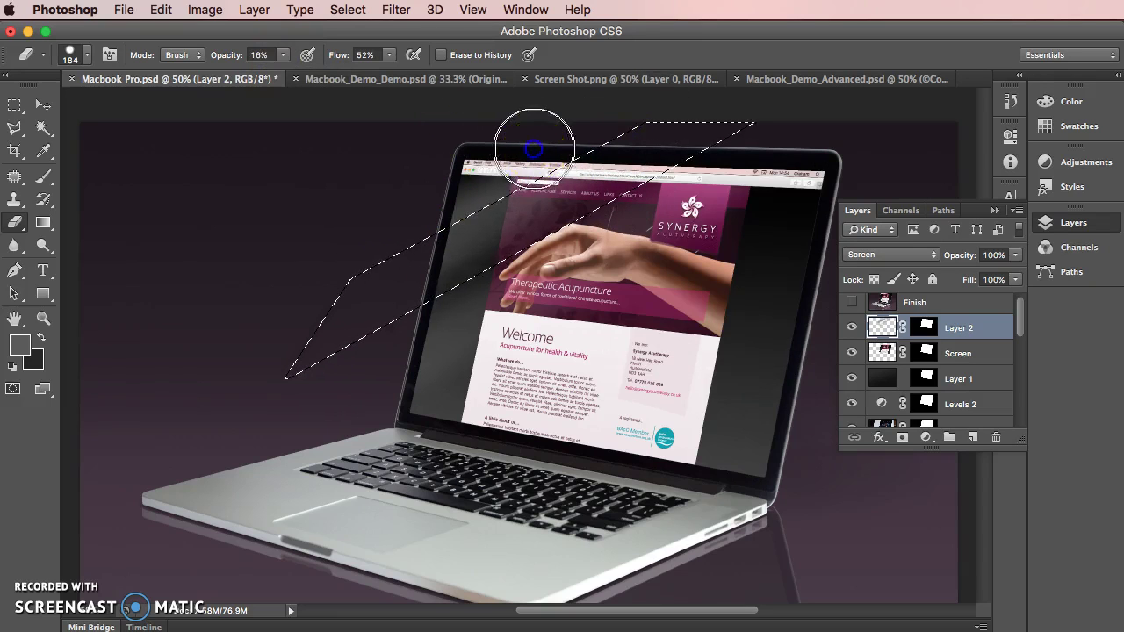
pyautogui.moveTo(389, 229); pyautogui.dragTo(326, 251)
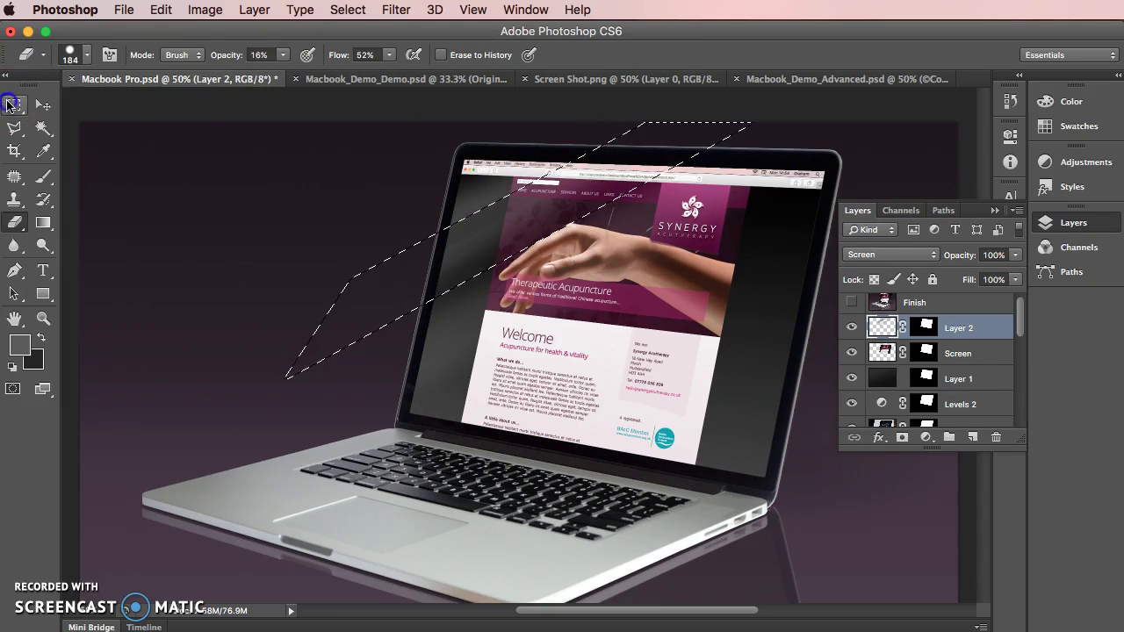
# Deselect the band and bring up Layer 2's mask options to disable the mask.
pyautogui.click(13, 104)
pyautogui.click(211, 134)
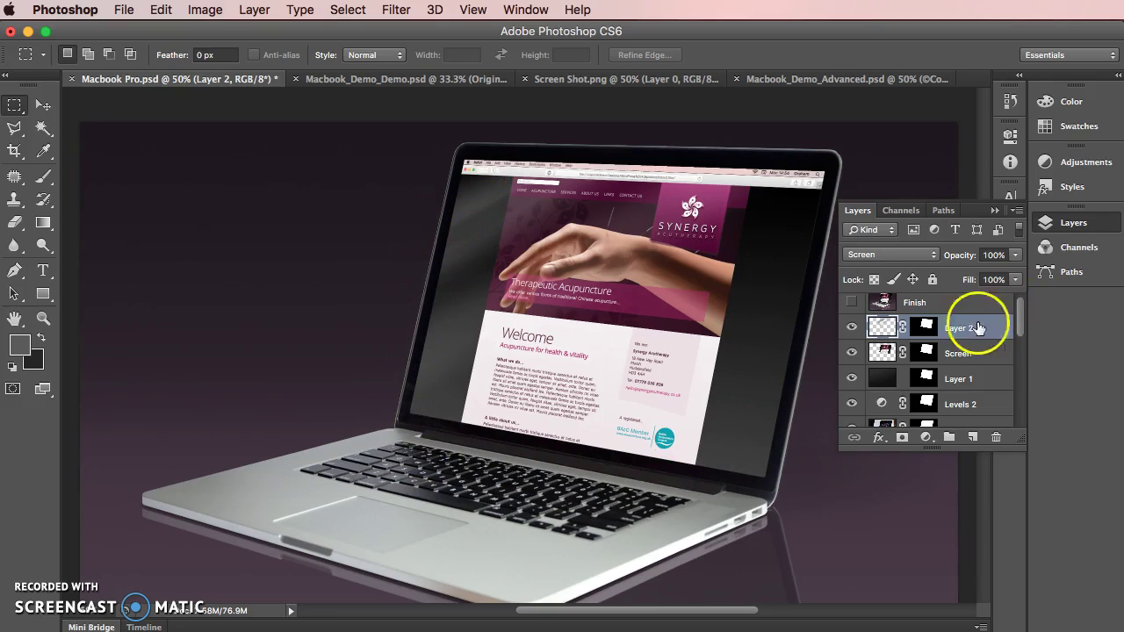
pyautogui.click(926, 328)
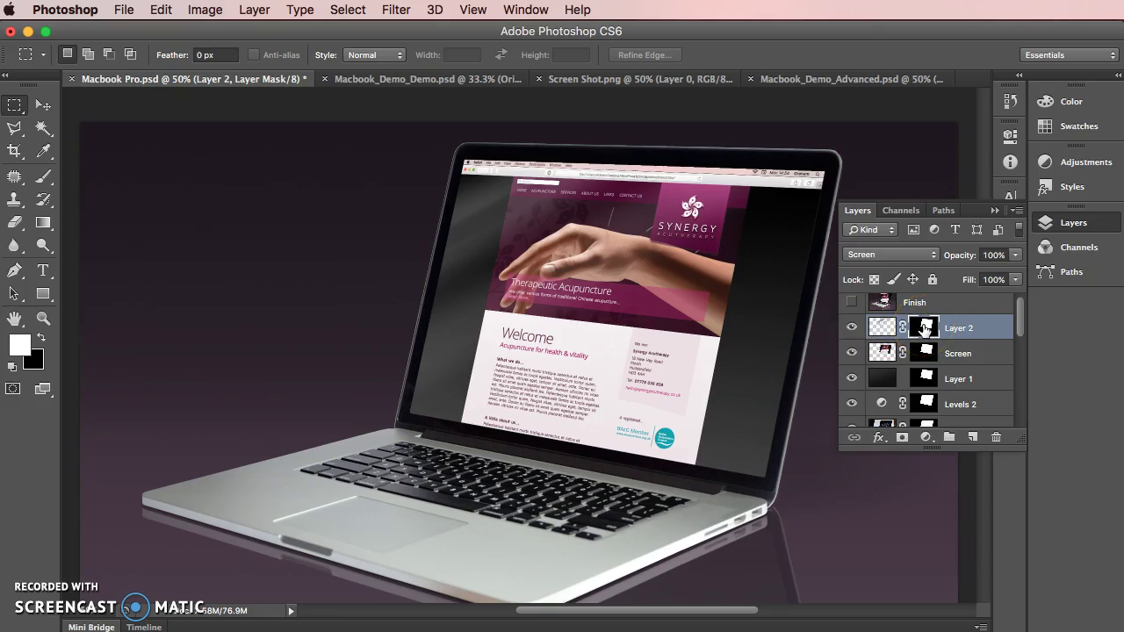
pyautogui.rightClick(925, 329)
# Toggle Layer 2's mask off, re-enable it with Enable Layer Mask, and choose the Magic Wand.
pyautogui.click(966, 330)
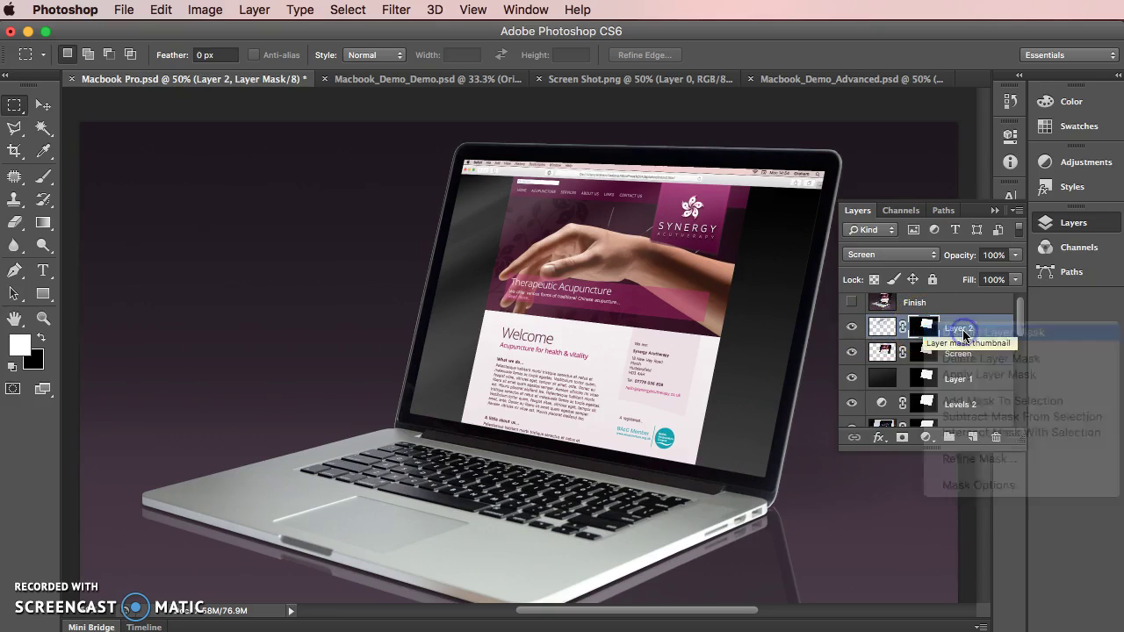
pyautogui.rightClick(964, 334)
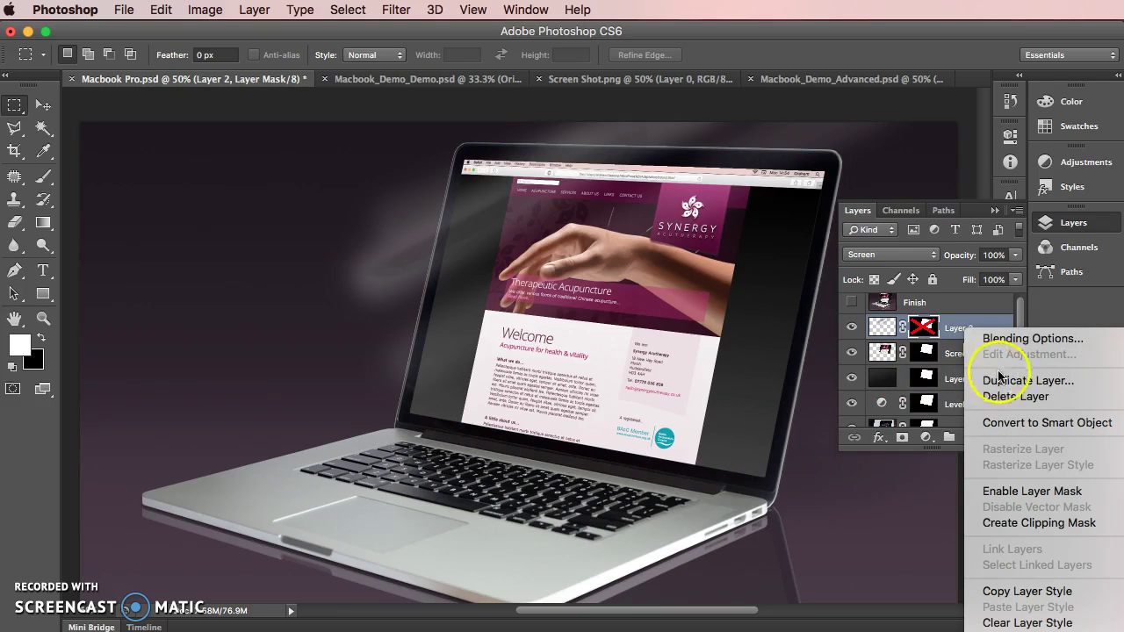
pyautogui.rightClick(926, 322)
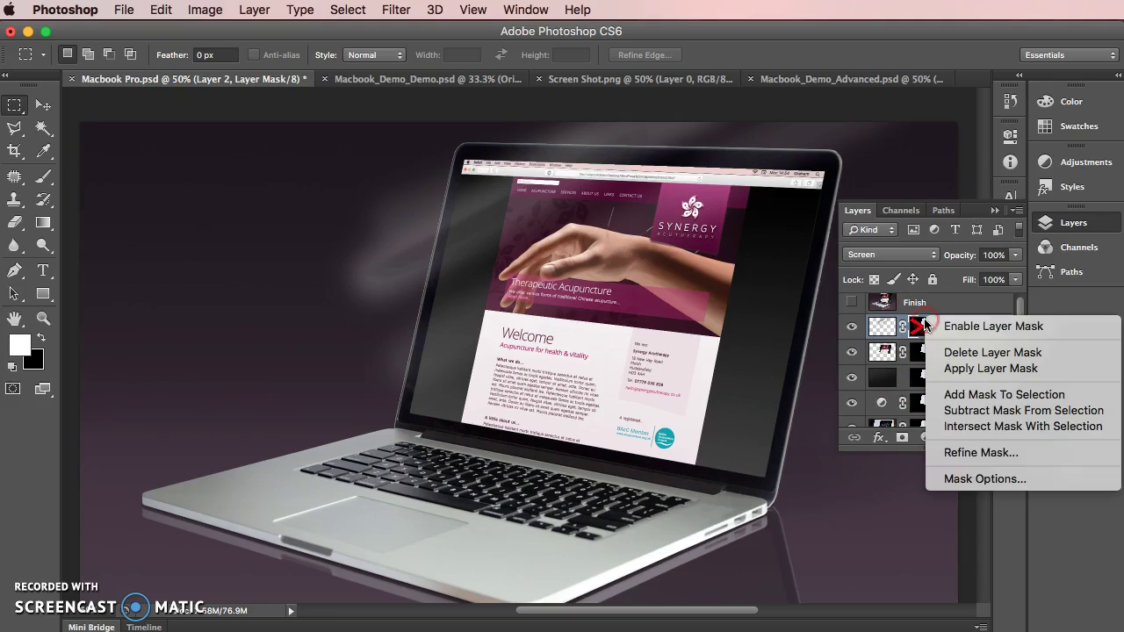
pyautogui.press('Return')
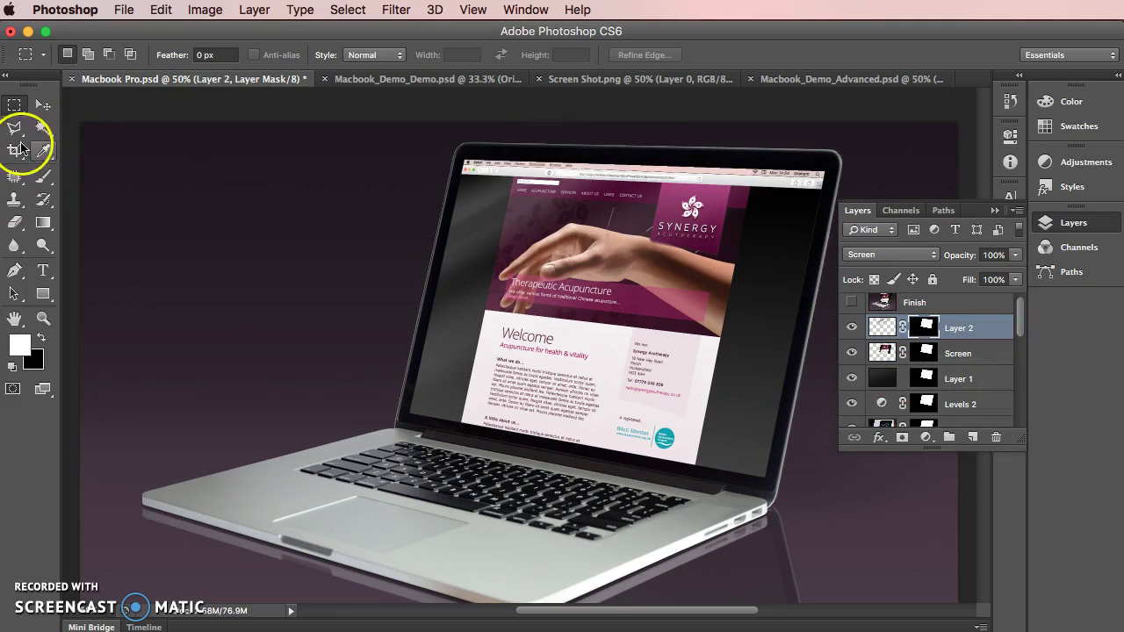
pyautogui.click(43, 128)
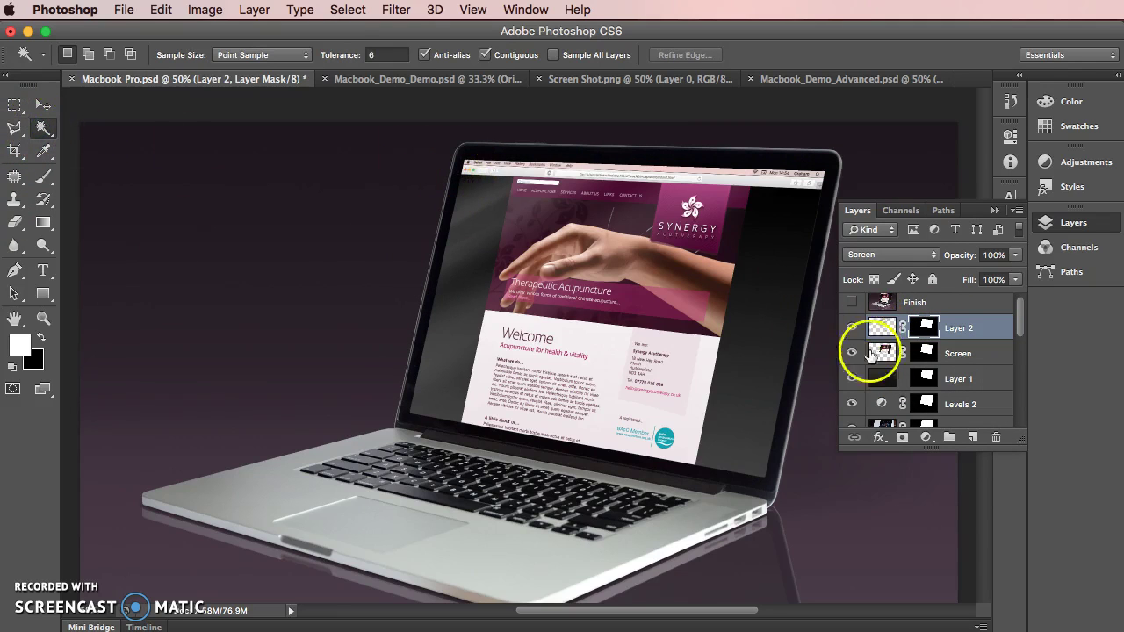
# On the Macbook layer, Magic Wand the laptop's dark screen bezel including the lower-left edge.
pyautogui.click(885, 424)
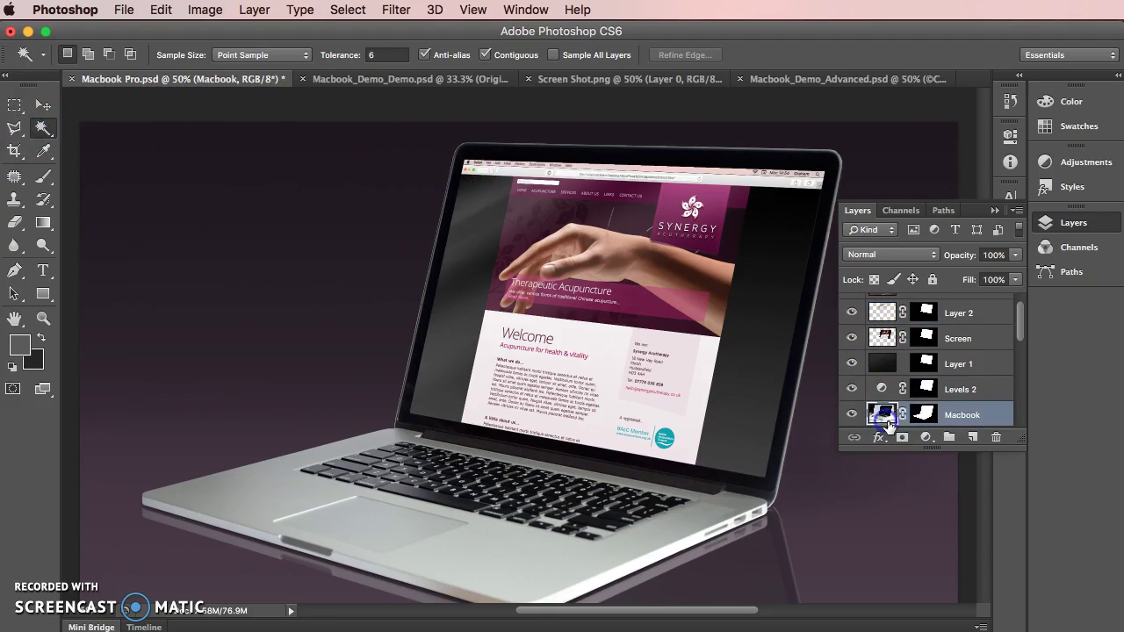
pyautogui.click(451, 192)
pyautogui.click(409, 392)
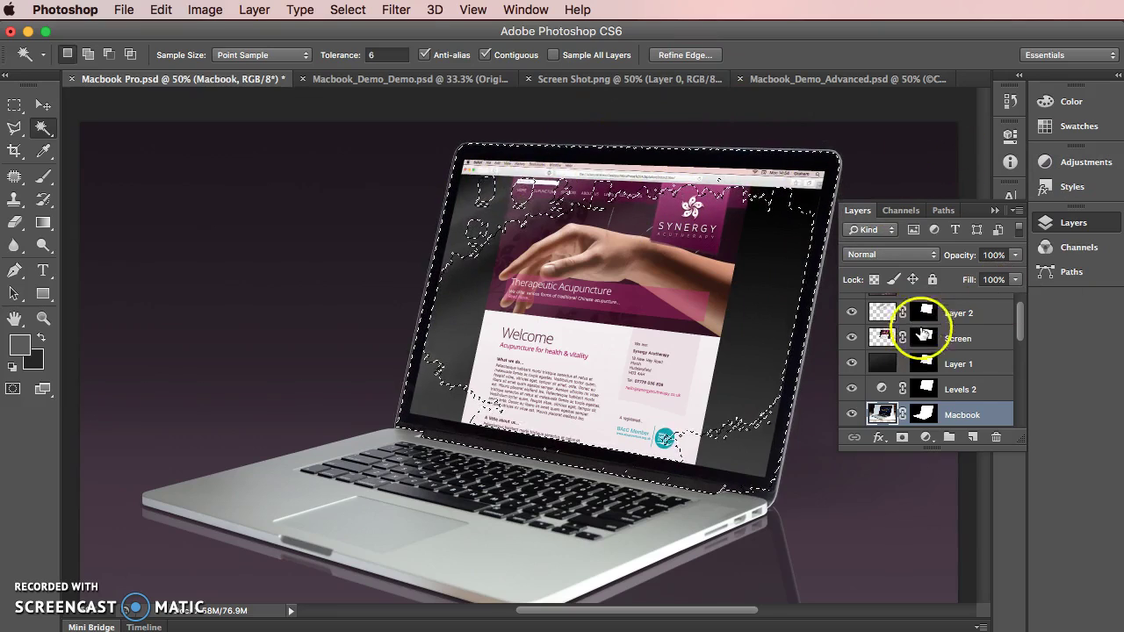
pyautogui.scroll(1, 962, 360)
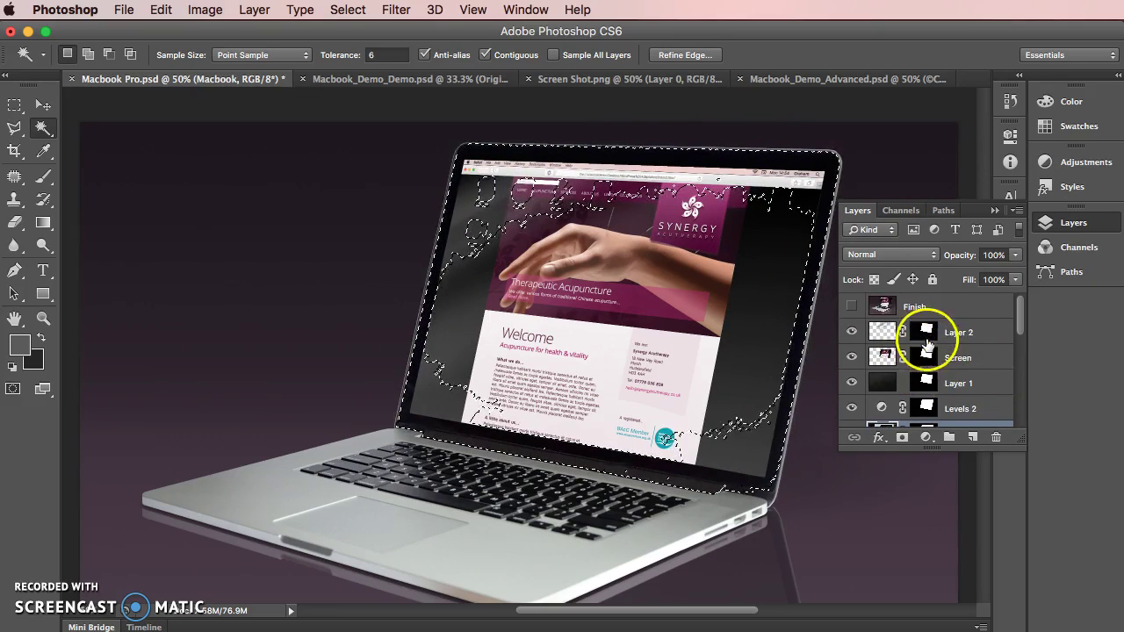
# Target Layer 2's mask, undo, and trace the whole lid outline with the Polygonal Lasso.
pyautogui.click(927, 332)
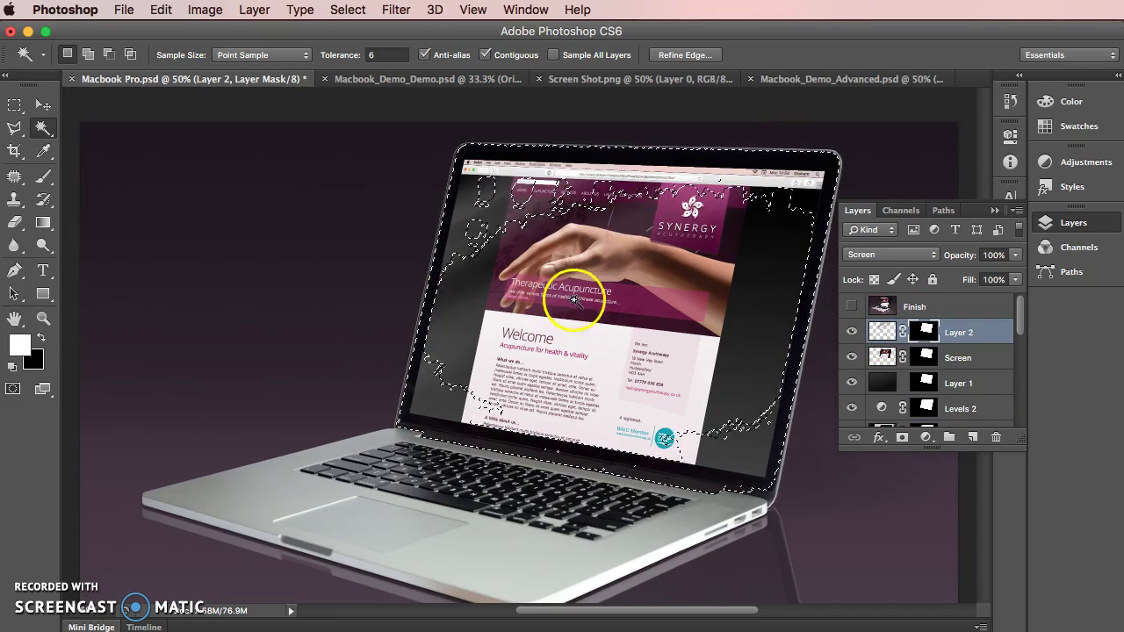
pyautogui.press('super+z')
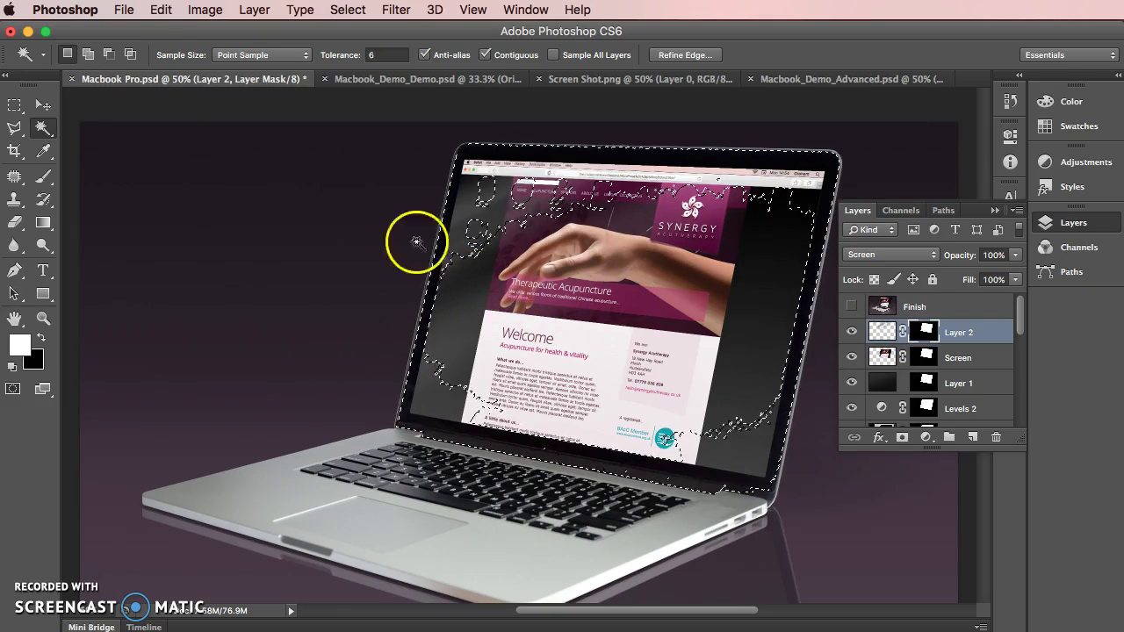
pyautogui.click(14, 128)
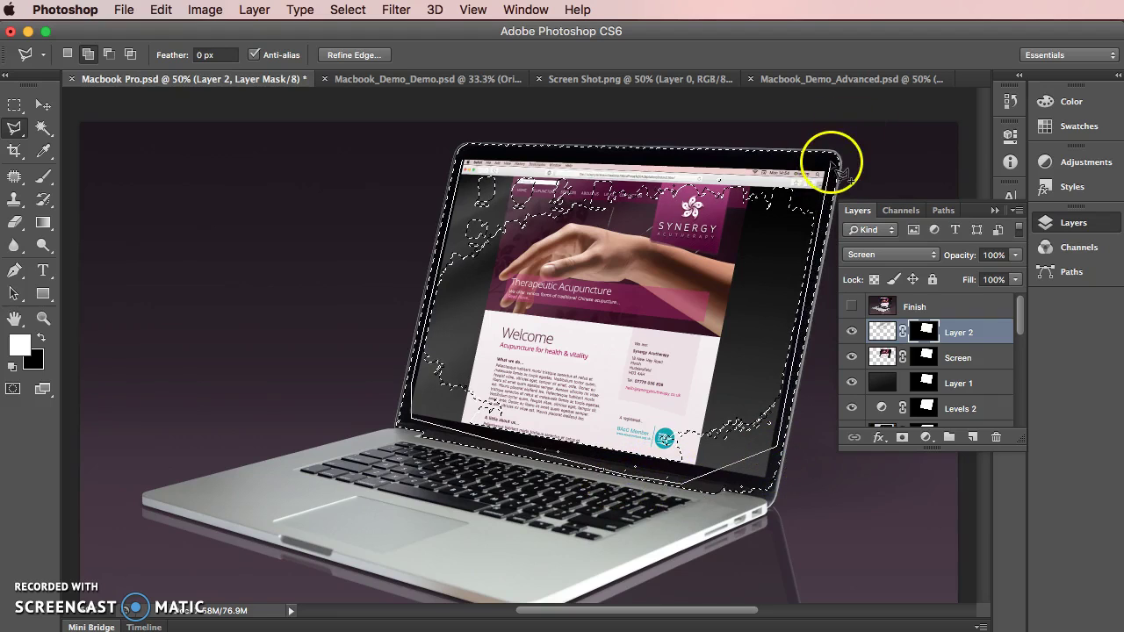
pyautogui.click(485, 149)
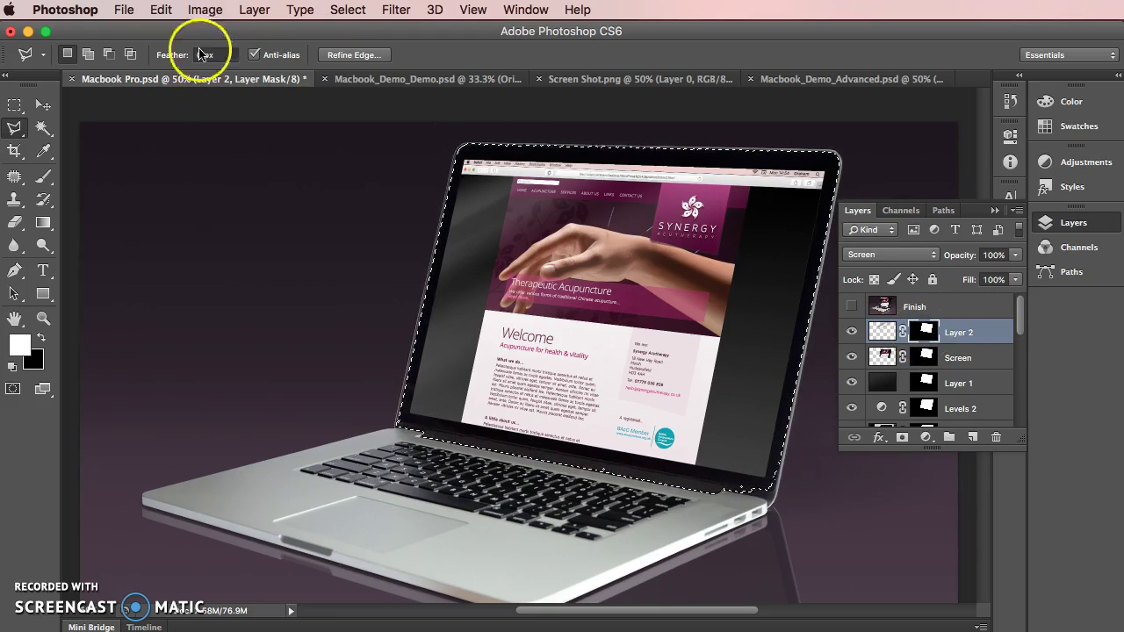
# Fill the lid selection on Layer 2's mask with White, then deselect with the Rectangular Marquee.
pyautogui.click(160, 10)
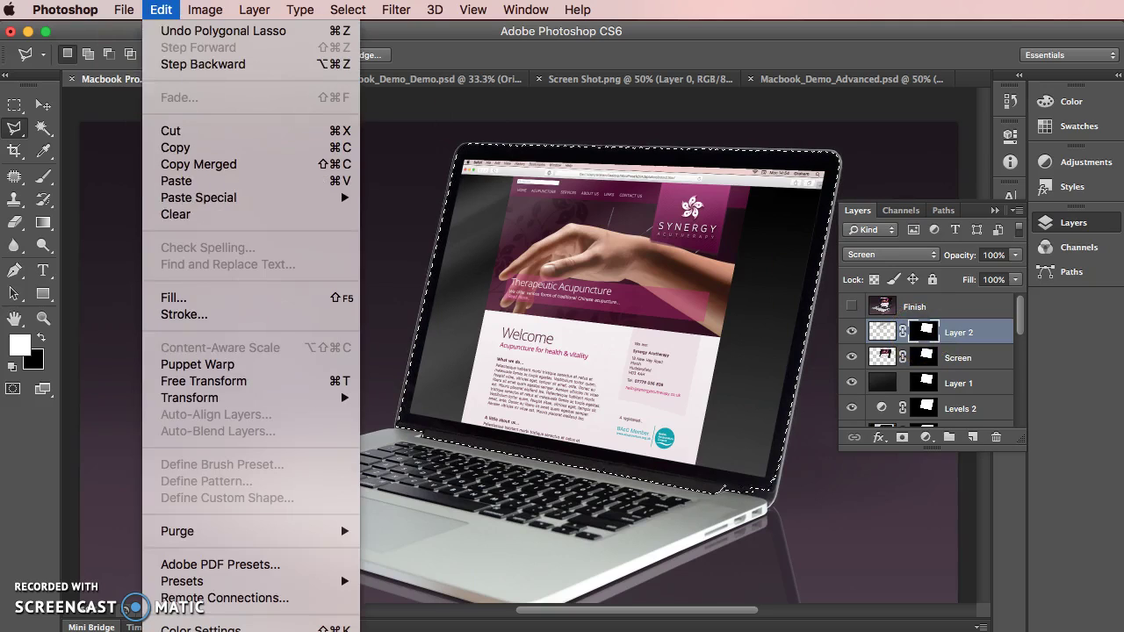
pyautogui.click(189, 302)
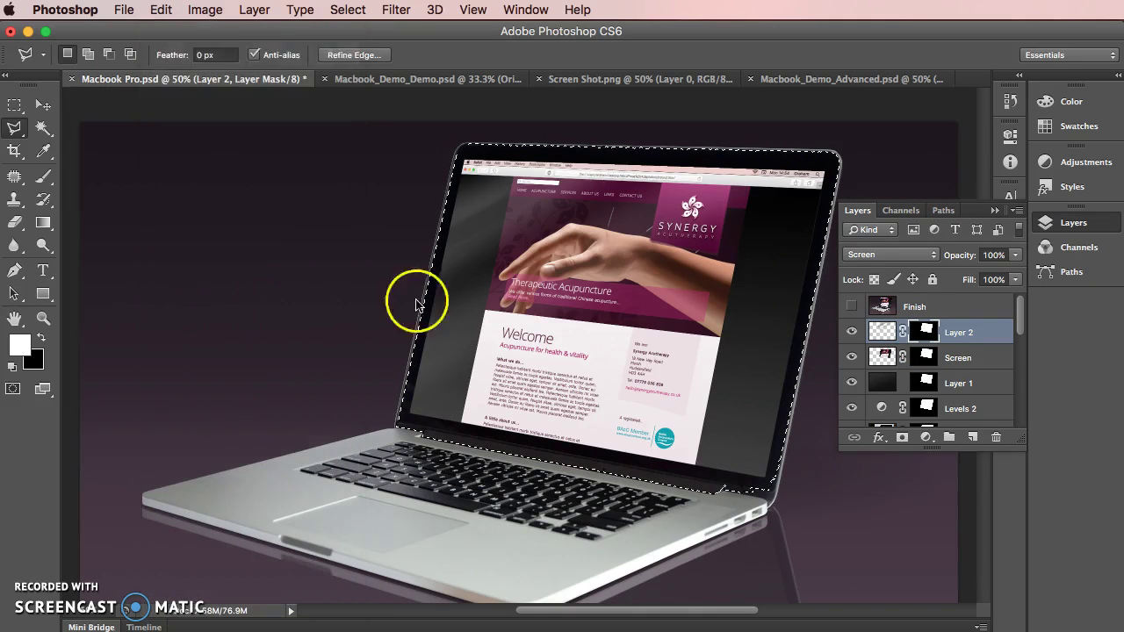
pyautogui.click(737, 184)
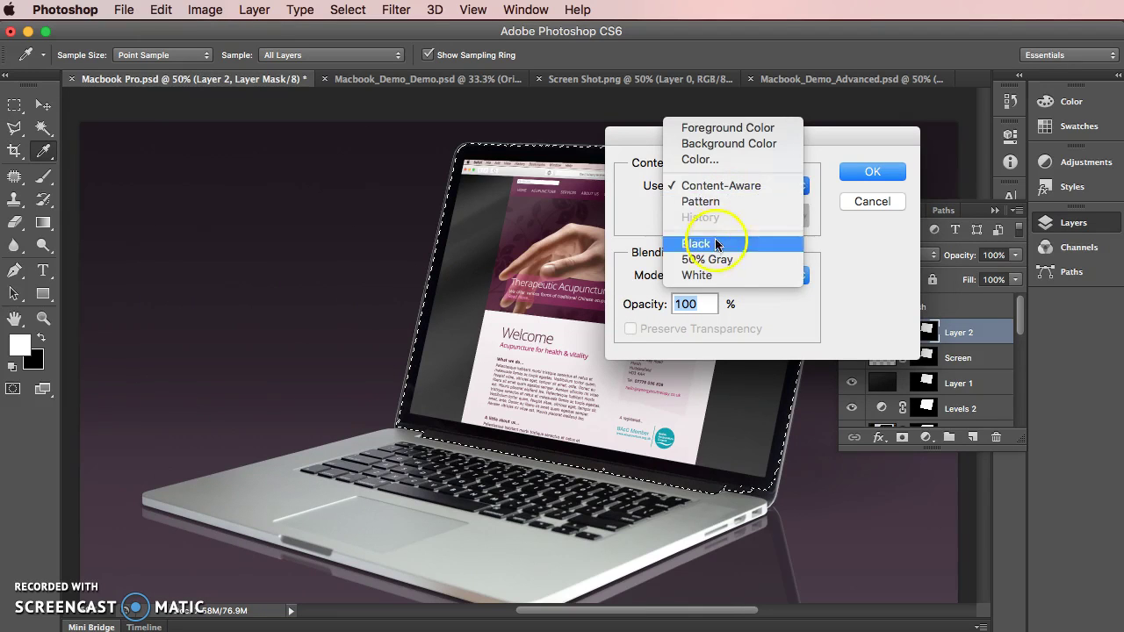
pyautogui.click(764, 275)
pyautogui.click(861, 174)
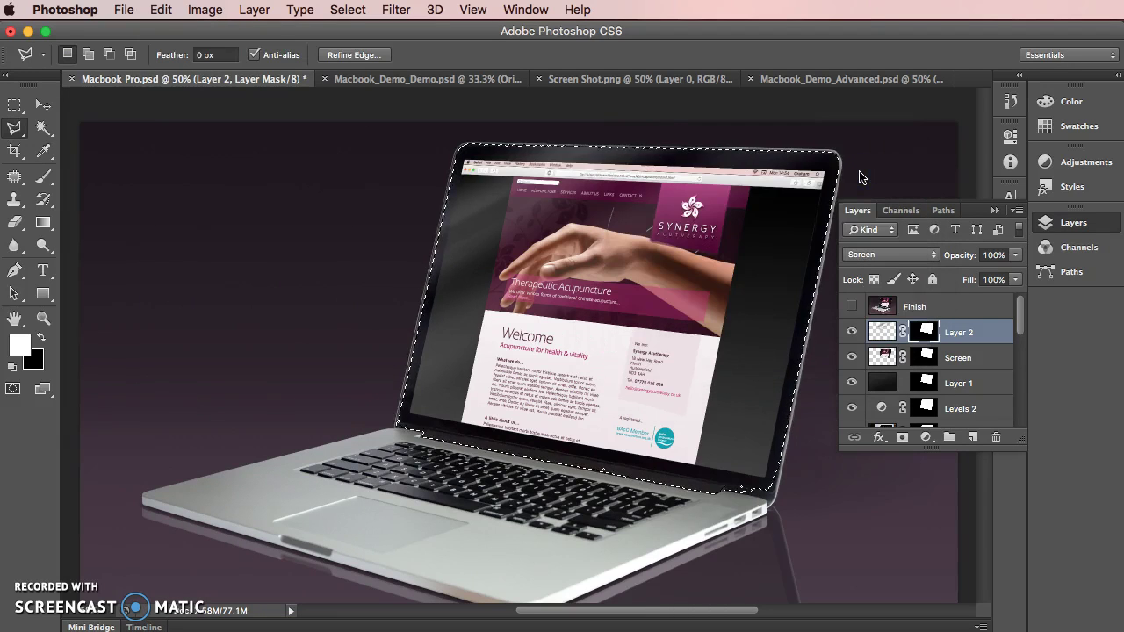
pyautogui.click(15, 106)
pyautogui.click(185, 238)
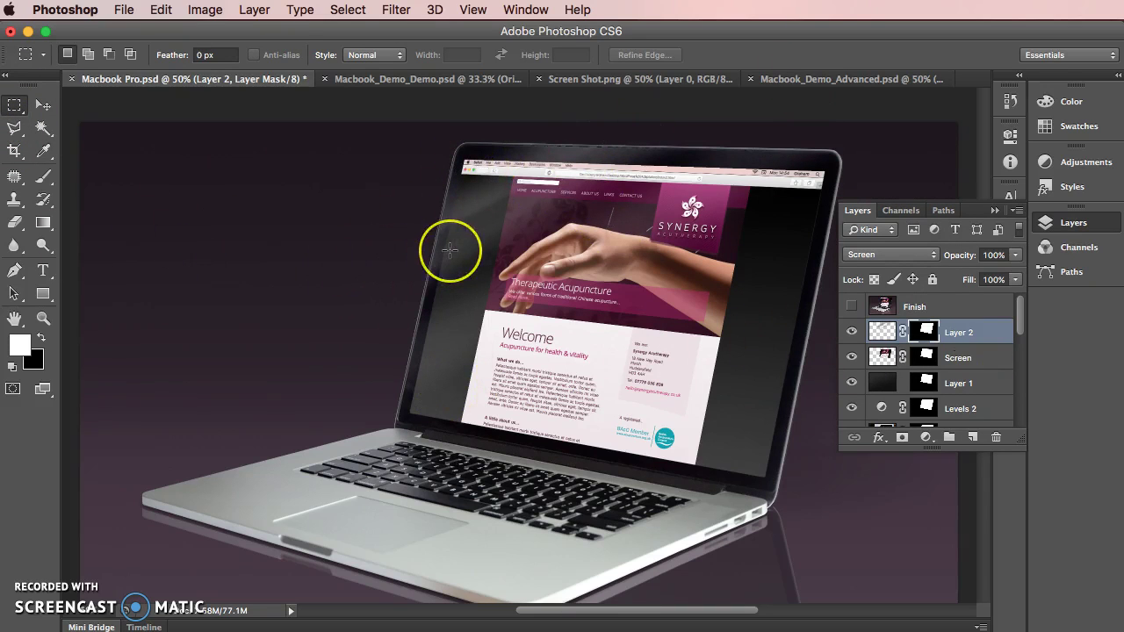
# Select Layer 2's image, try Overlay blending, then revert to Screen.
pyautogui.click(882, 331)
pyautogui.click(891, 254)
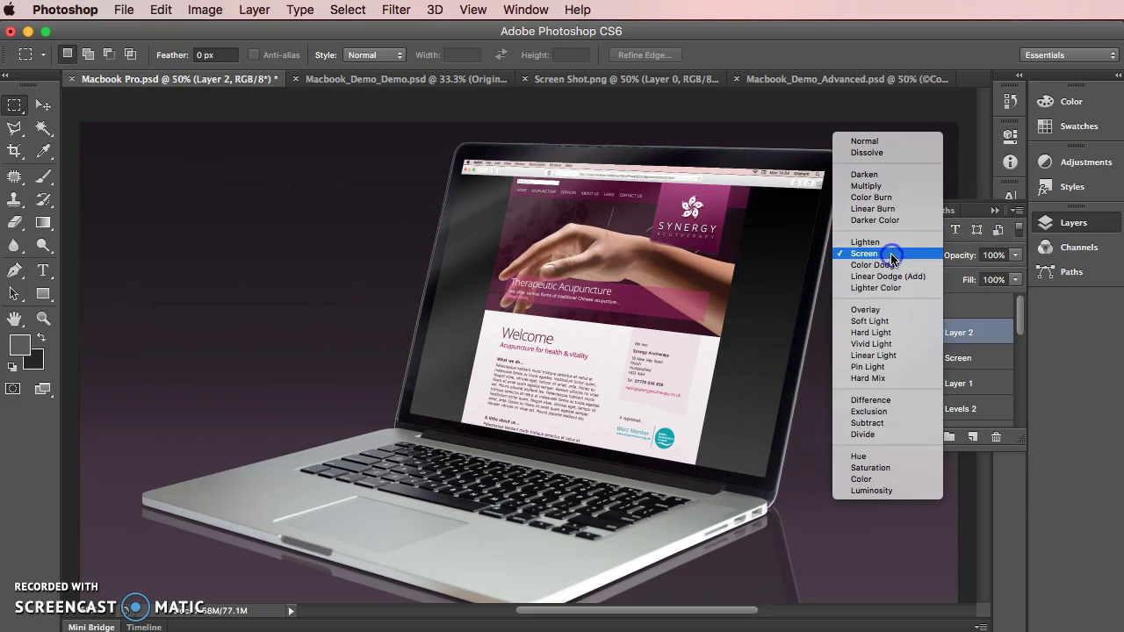
pyautogui.click(891, 309)
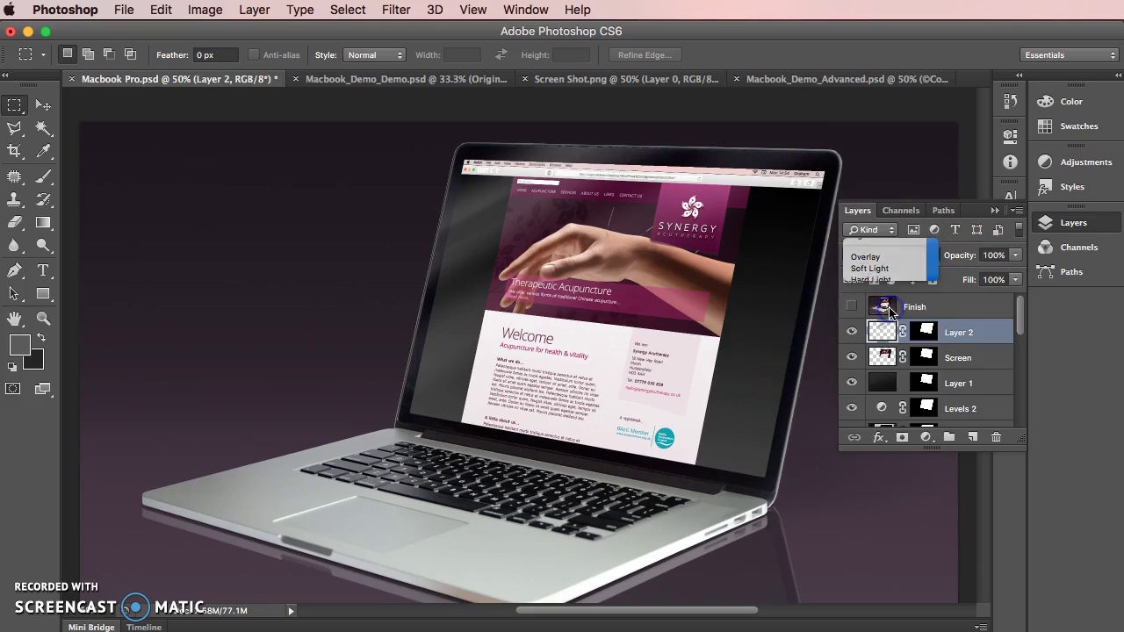
pyautogui.hotkey('ctrl', 'z')
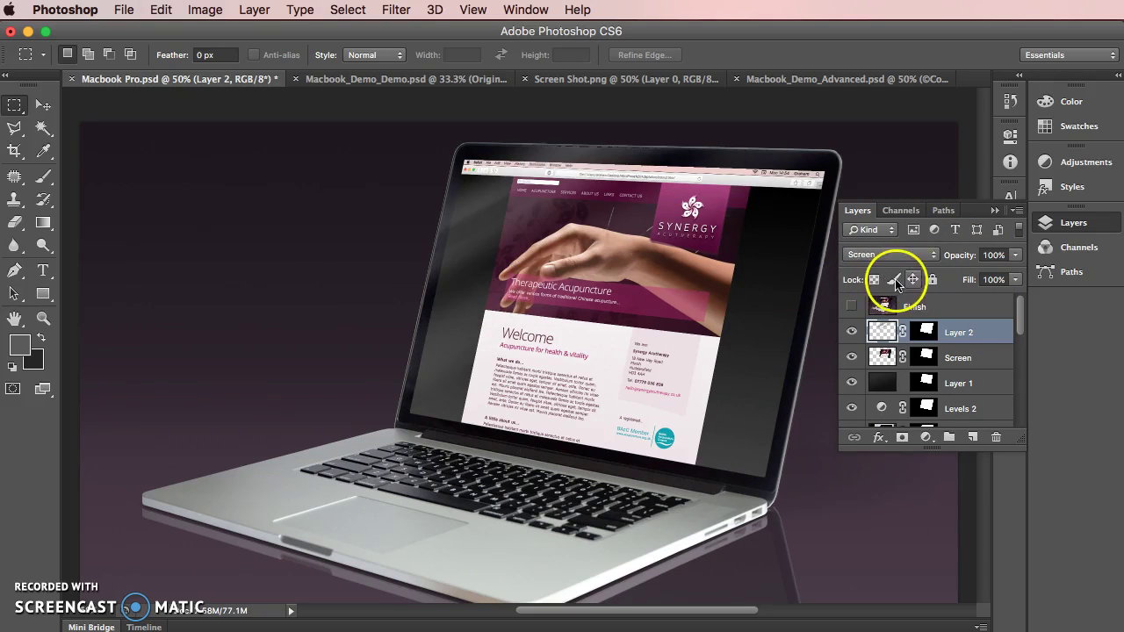
# Set Layer 2's glare opacity to 50% and zoom out to view the whole canvas.
pyautogui.moveTo(1017, 250); pyautogui.dragTo(967, 275)
pyautogui.click(992, 275)
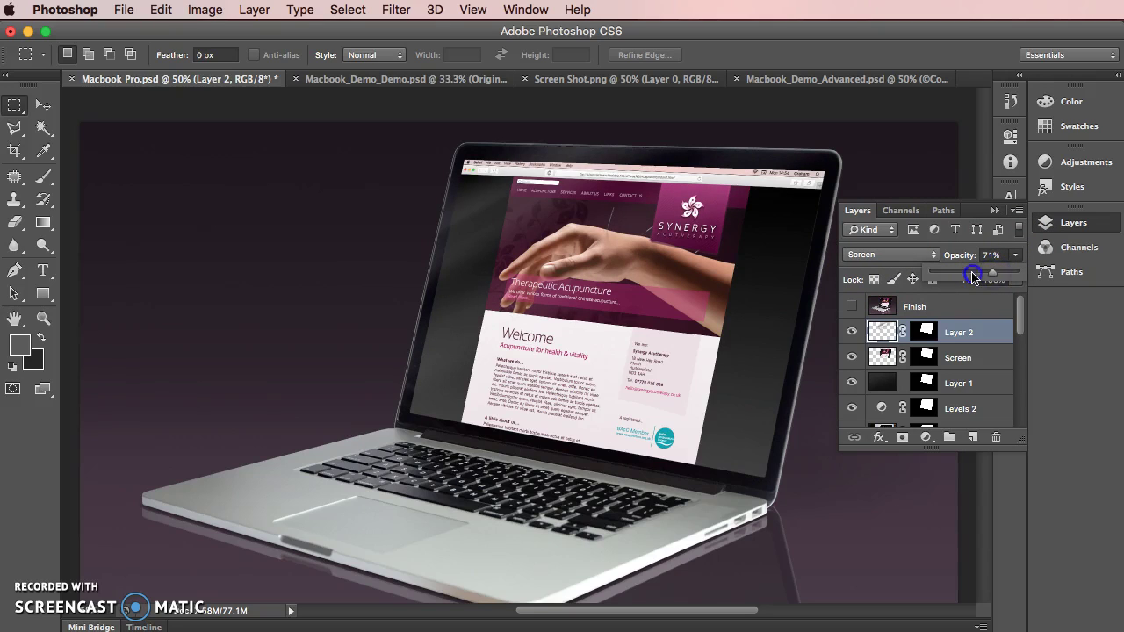
pyautogui.click(974, 277)
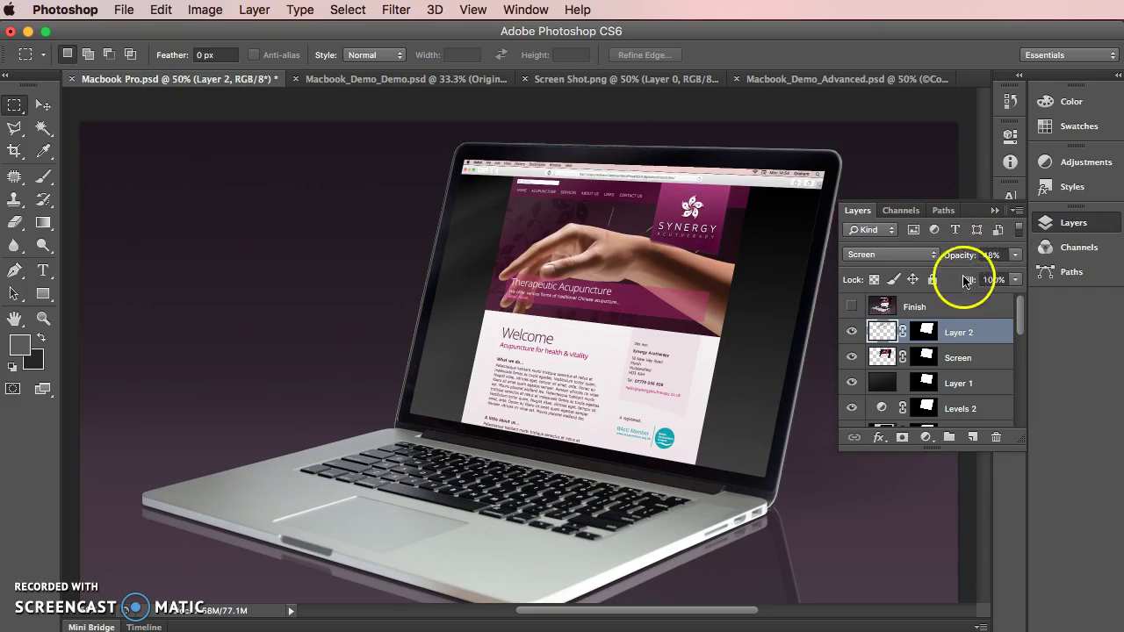
pyautogui.click(1017, 254)
pyautogui.moveTo(972, 273)
pyautogui.mouseDown()
pyautogui.moveTo(924, 296)
pyautogui.moveTo(966, 293)
pyautogui.moveTo(974, 275)
pyautogui.mouseUp()
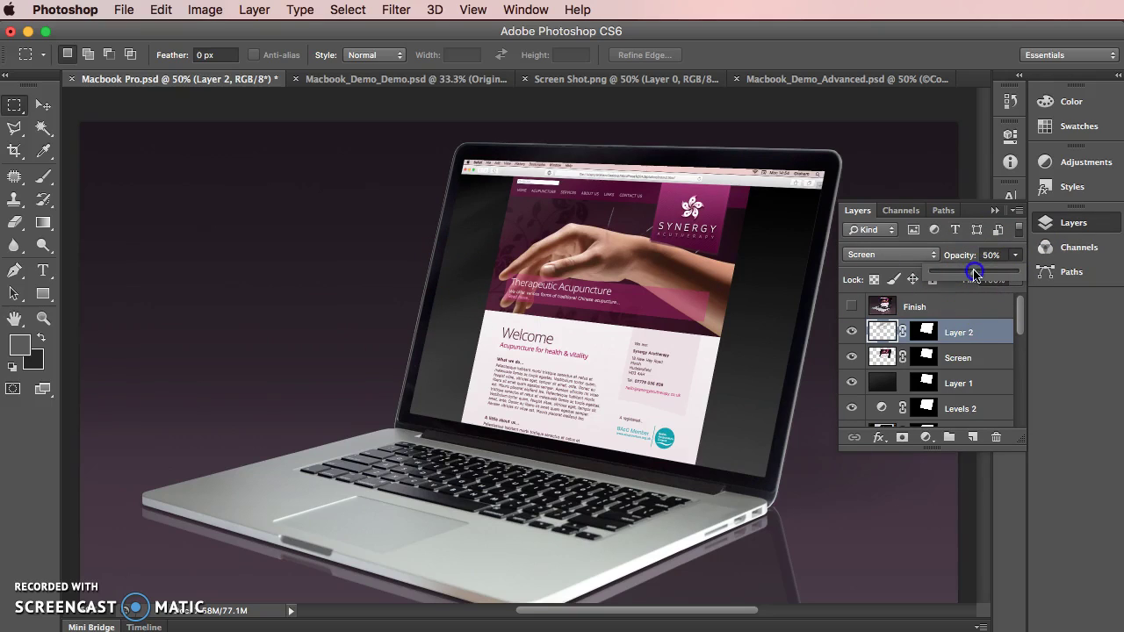
pyautogui.click(248, 195)
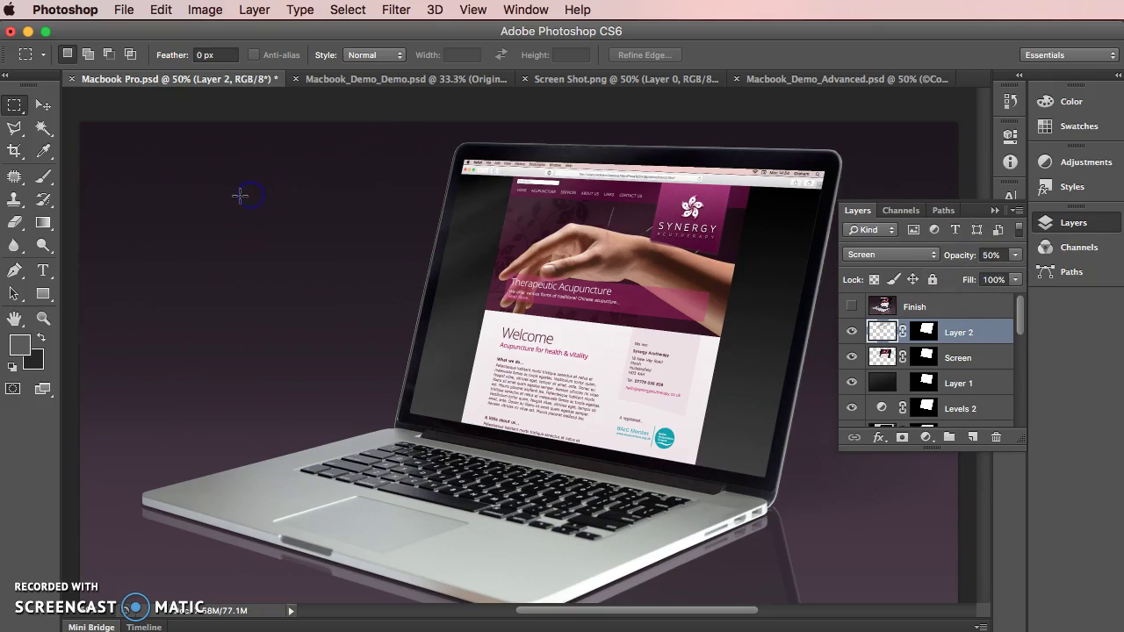
pyautogui.click(14, 104)
pyautogui.click(240, 254)
pyautogui.press('super+minus')
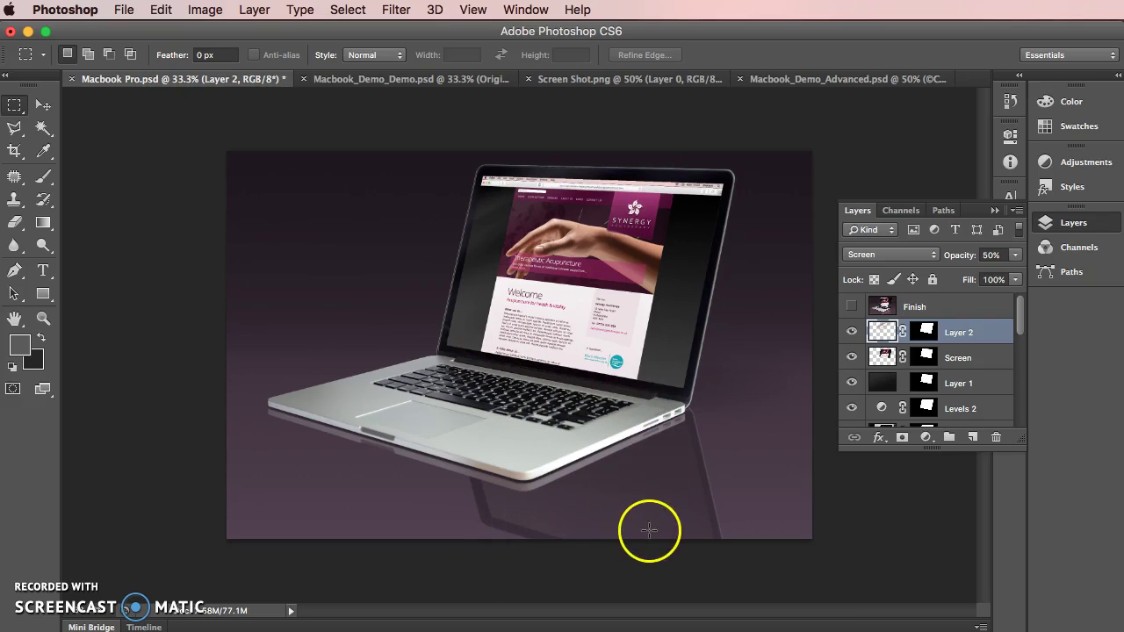
# Duplicate the Screen layer as Screen copy and apply its layer mask permanently.
pyautogui.click(884, 356)
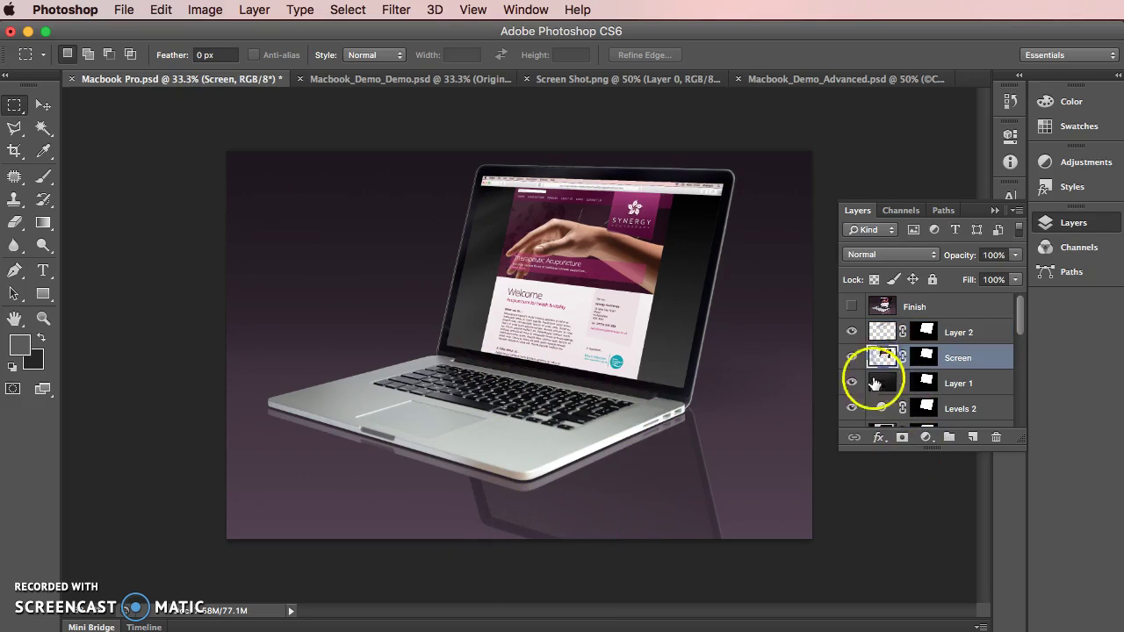
pyautogui.moveTo(884, 356); pyautogui.dragTo(975, 436)
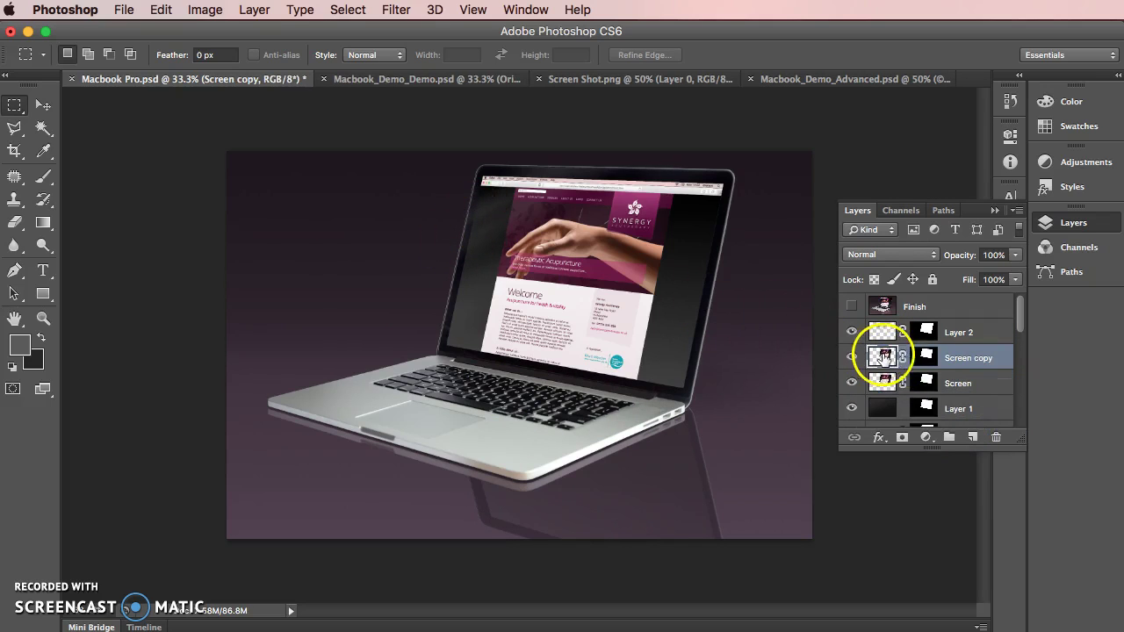
pyautogui.rightClick(927, 355)
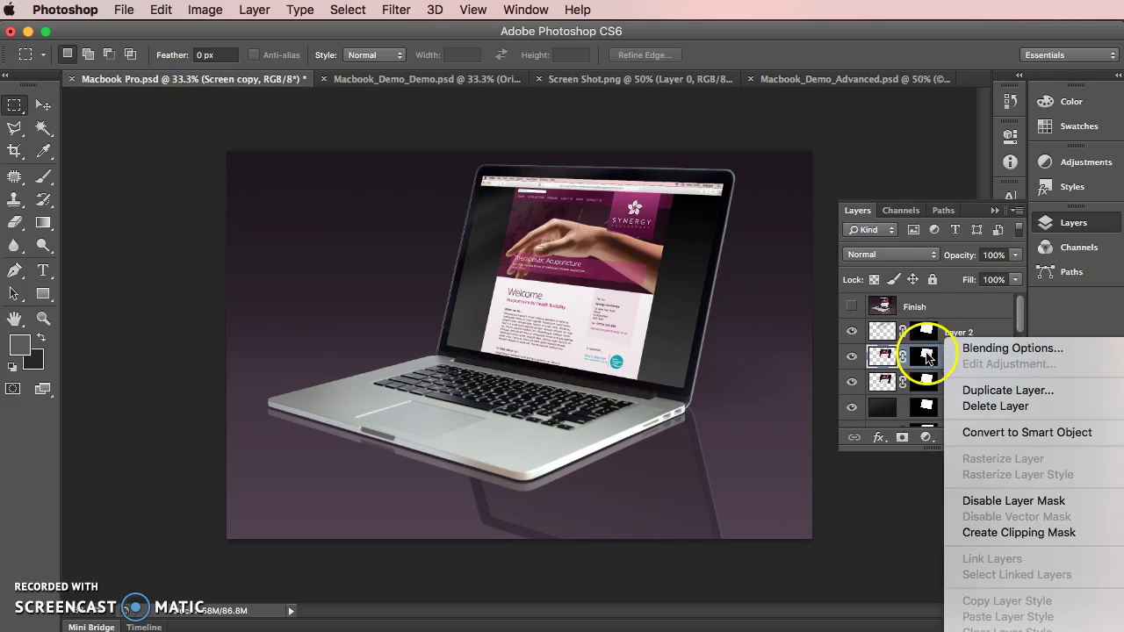
pyautogui.click(927, 354)
pyautogui.rightClick(930, 353)
pyautogui.click(974, 409)
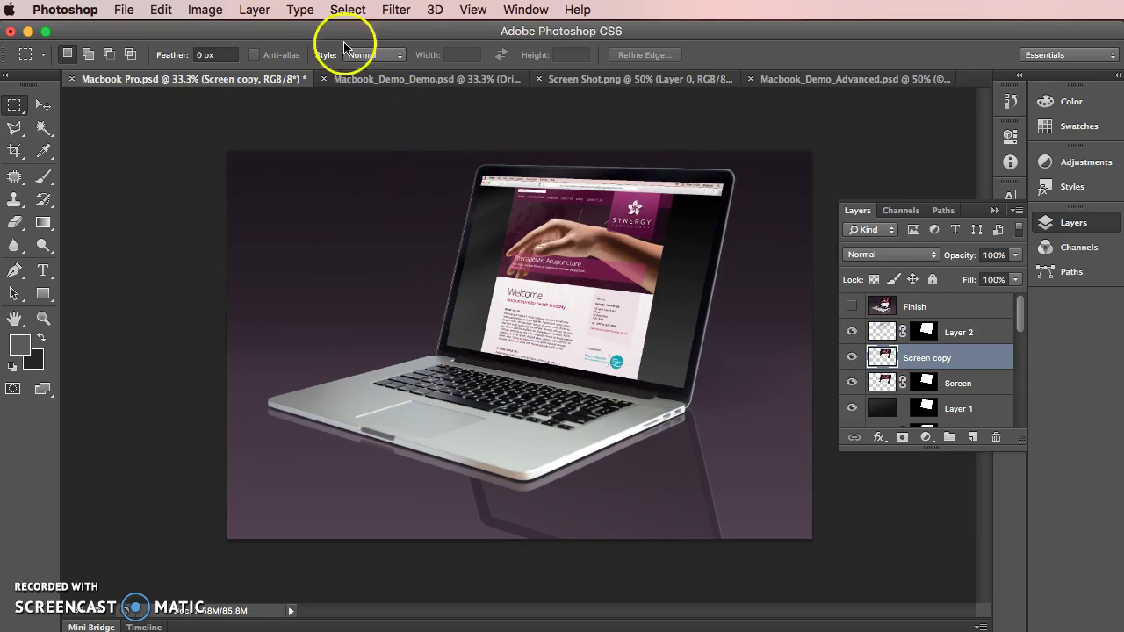
# Flip Screen copy vertically and move it down beneath the laptop.
pyautogui.click(161, 10)
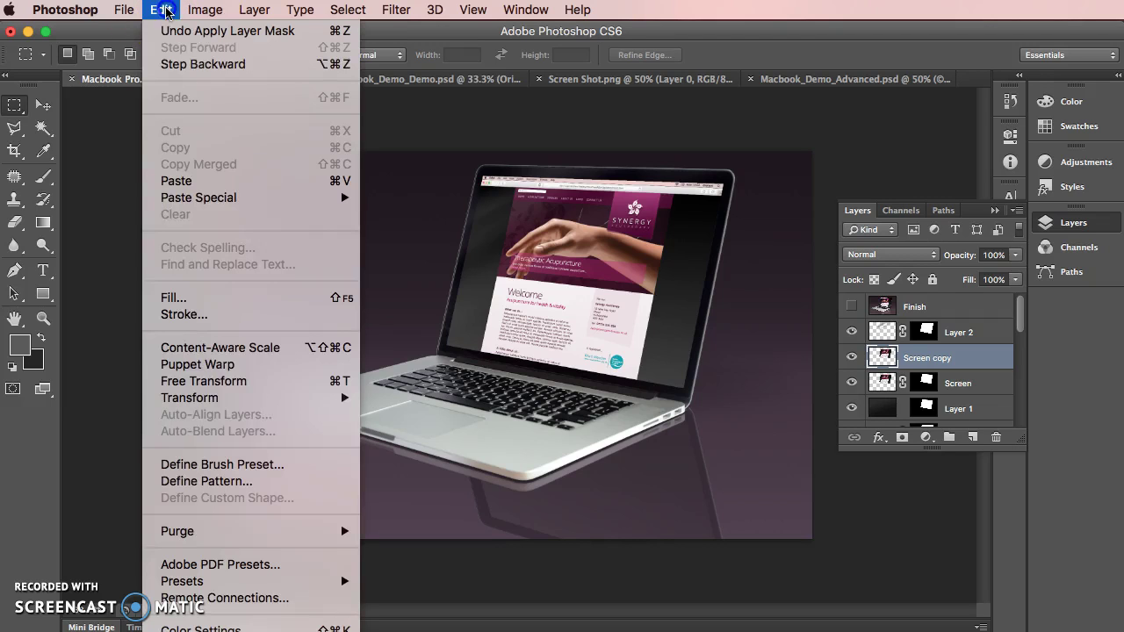
pyautogui.moveTo(225, 397)
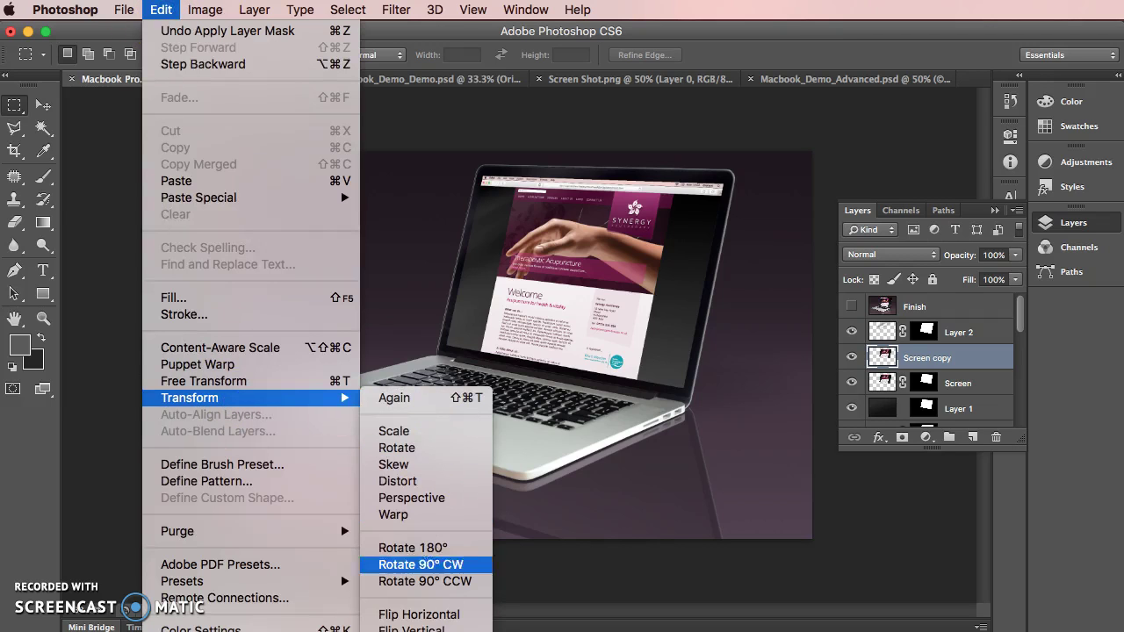
pyautogui.click(432, 629)
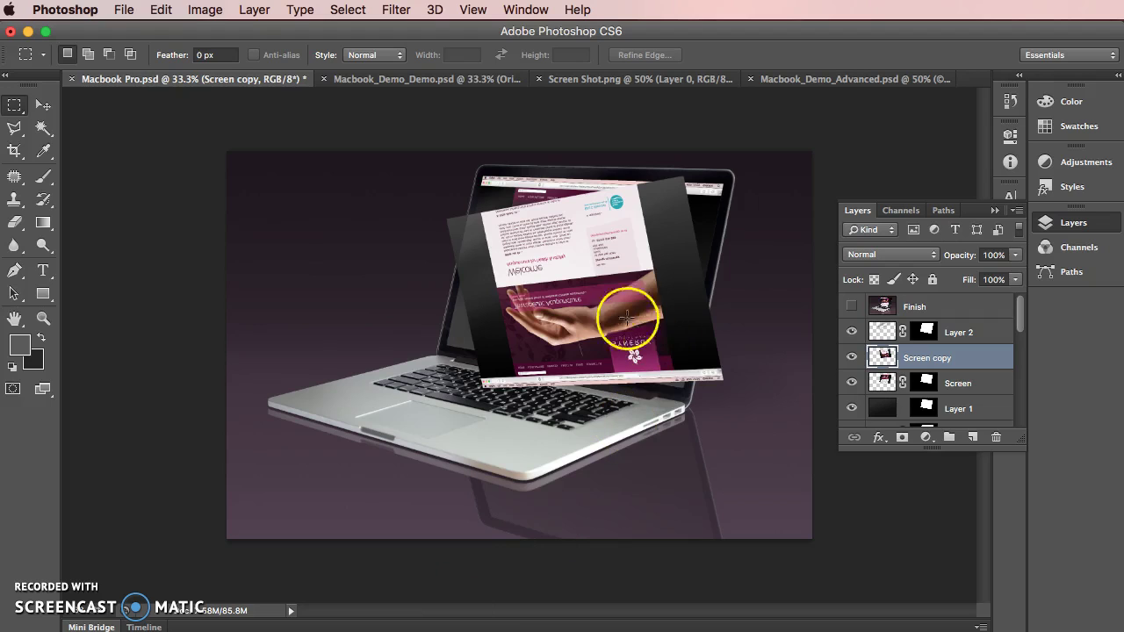
pyautogui.click(657, 442)
pyautogui.moveTo(657, 442)
pyautogui.mouseDown()
pyautogui.moveTo(627, 413)
pyautogui.moveTo(663, 503)
pyautogui.moveTo(668, 477)
pyautogui.moveTo(635, 428)
pyautogui.moveTo(660, 379)
pyautogui.moveTo(655, 428)
pyautogui.mouseUp()
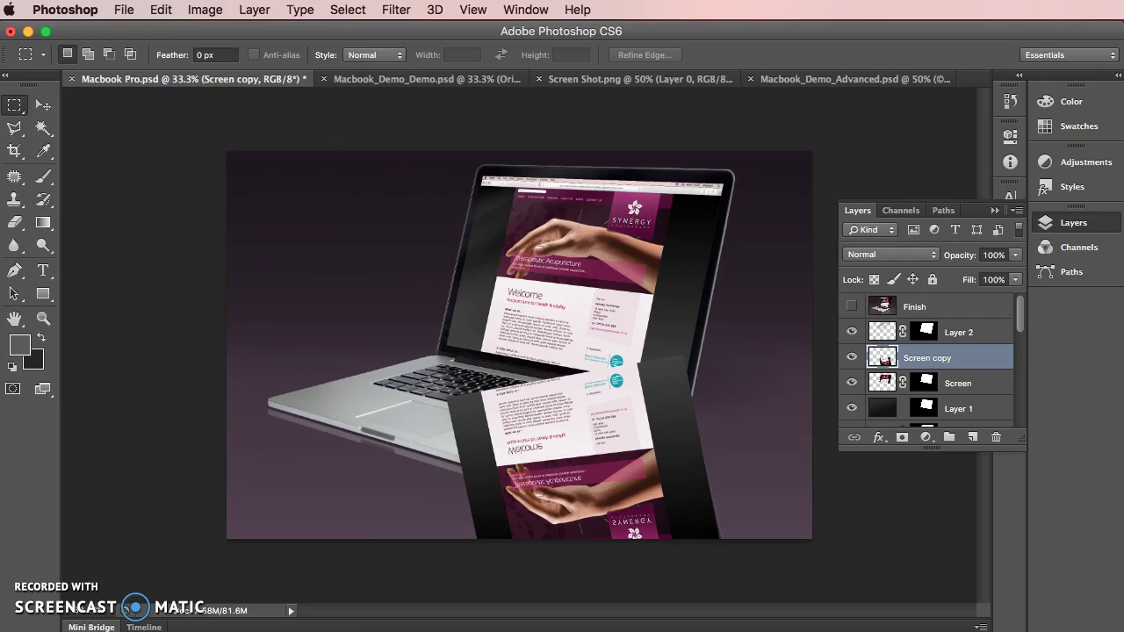
pyautogui.click(193, 9)
# Free Transform the reflection, skewing its corners to meet the laptop base at 80.30% height.
pyautogui.moveTo(154, 10)
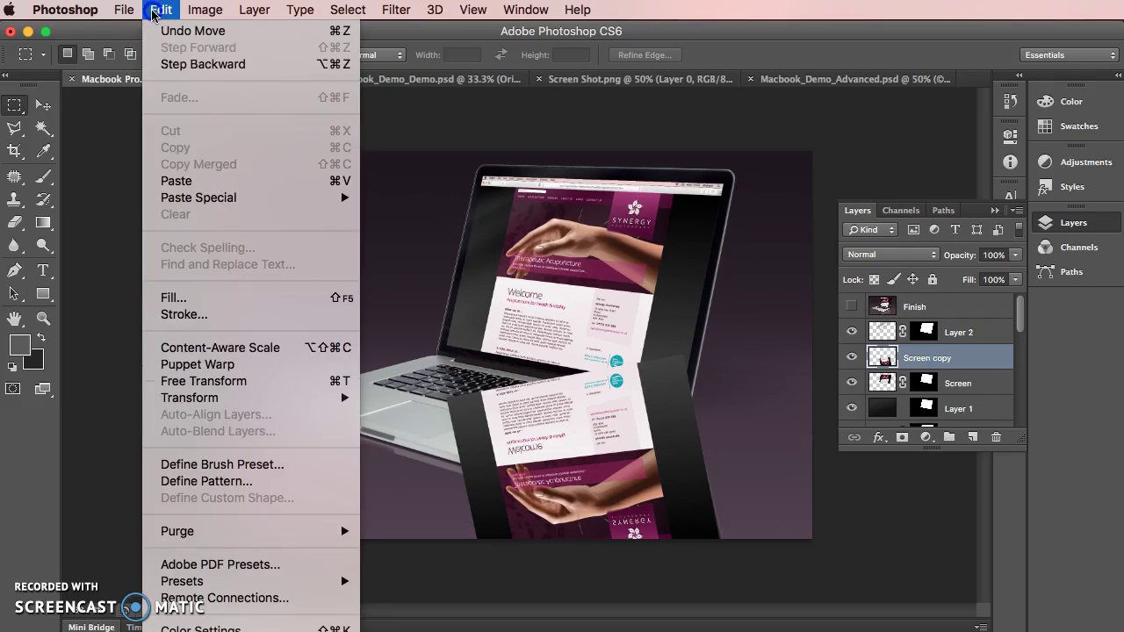
pyautogui.click(248, 388)
pyautogui.moveTo(715, 356); pyautogui.dragTo(719, 419)
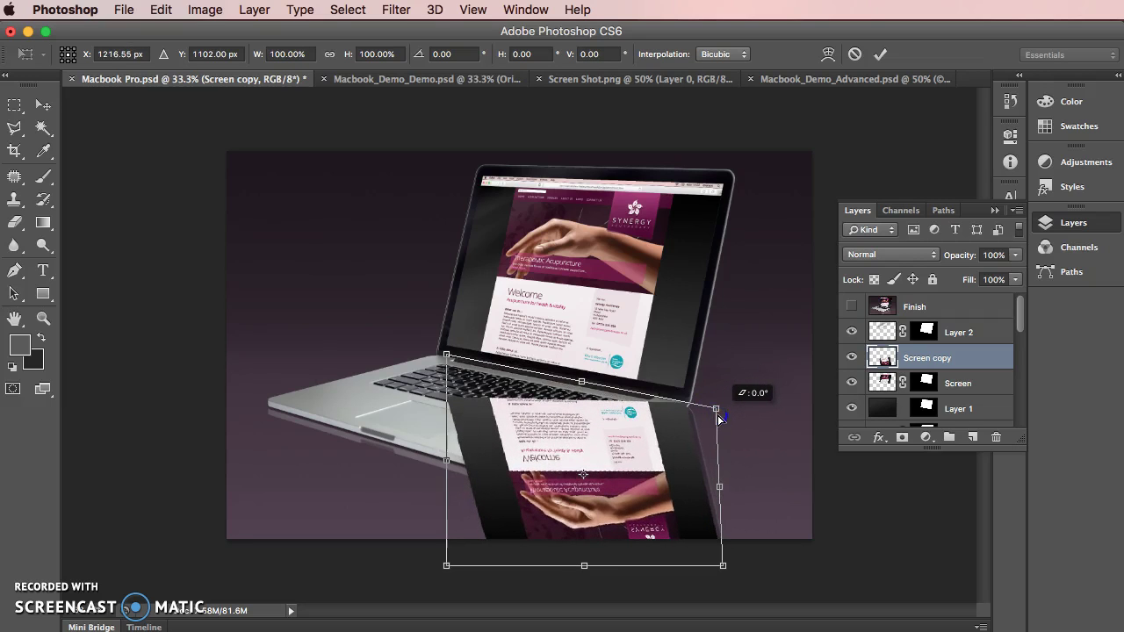
pyautogui.moveTo(446, 355); pyautogui.dragTo(437, 307)
pyautogui.moveTo(442, 566); pyautogui.dragTo(446, 509)
pyautogui.moveTo(726, 573)
pyautogui.mouseDown()
pyautogui.moveTo(727, 600)
pyautogui.moveTo(727, 590)
pyautogui.mouseUp()
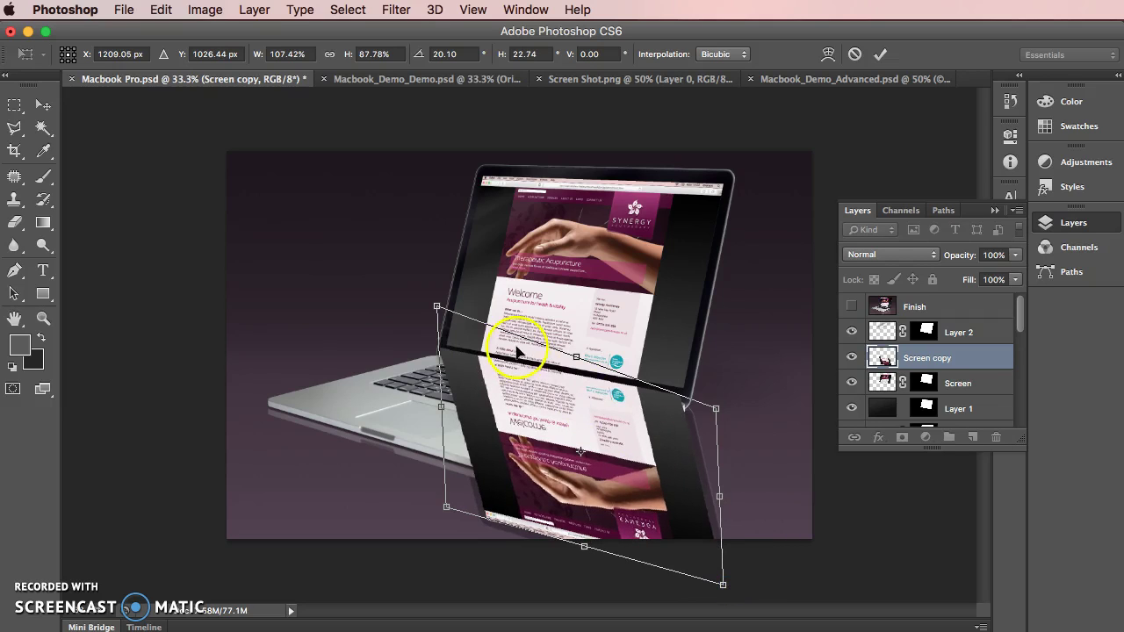
pyautogui.moveTo(578, 358); pyautogui.dragTo(578, 374)
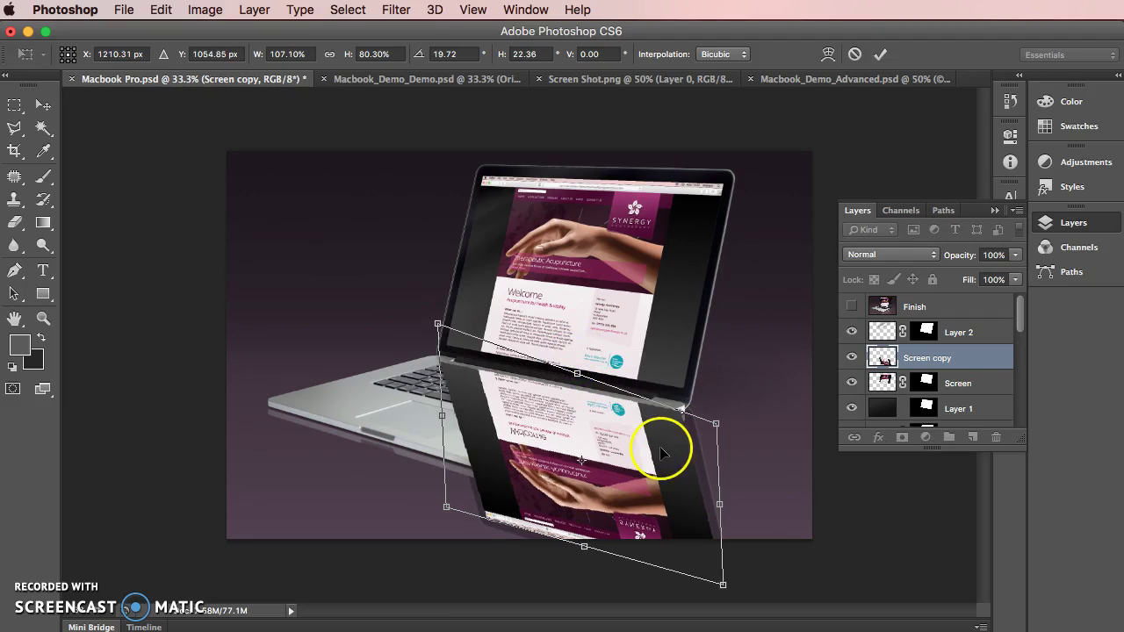
pyautogui.moveTo(724, 505); pyautogui.dragTo(729, 505)
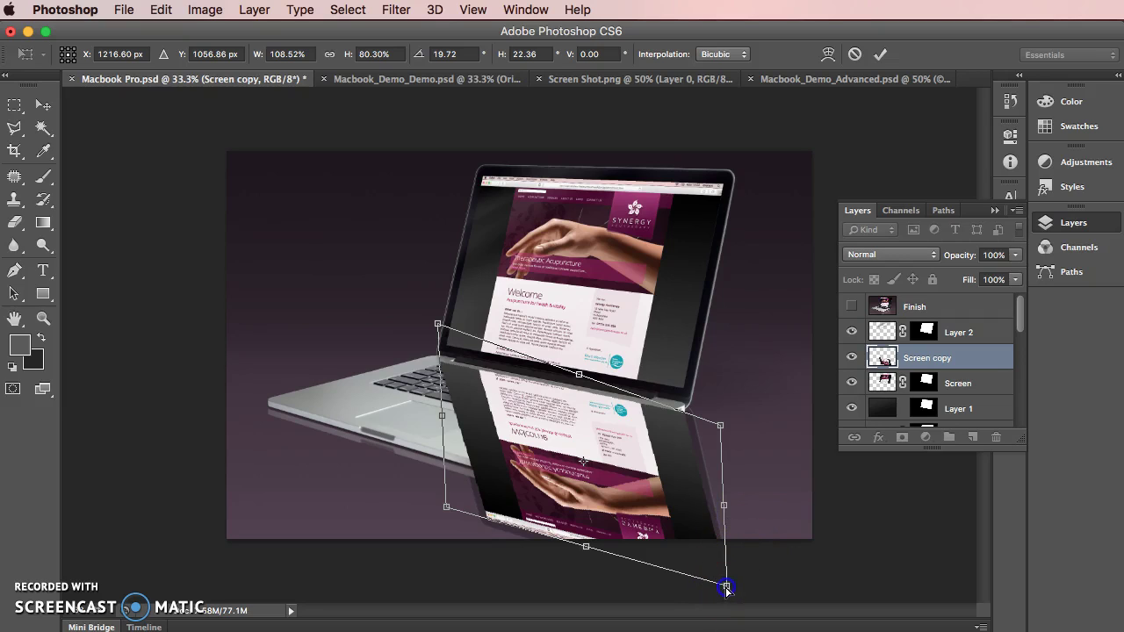
pyautogui.moveTo(725, 588); pyautogui.dragTo(720, 589)
pyautogui.press('Return')
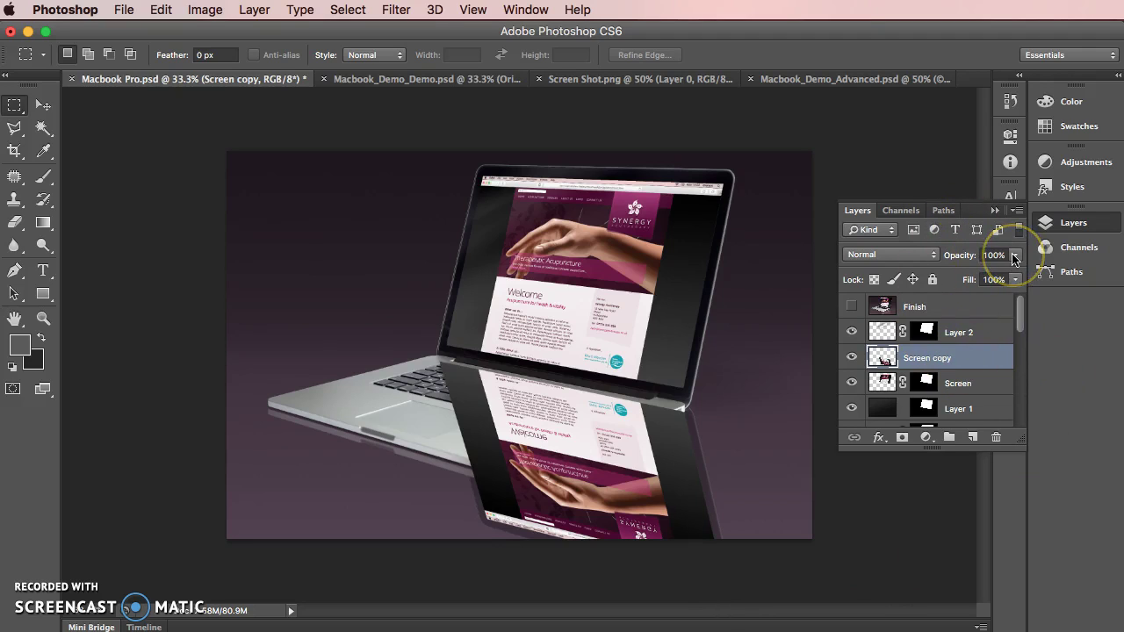
# Set the Screen copy layer's opacity to 50%, then lower it to 30%.
pyautogui.click(971, 254)
pyautogui.write('50')
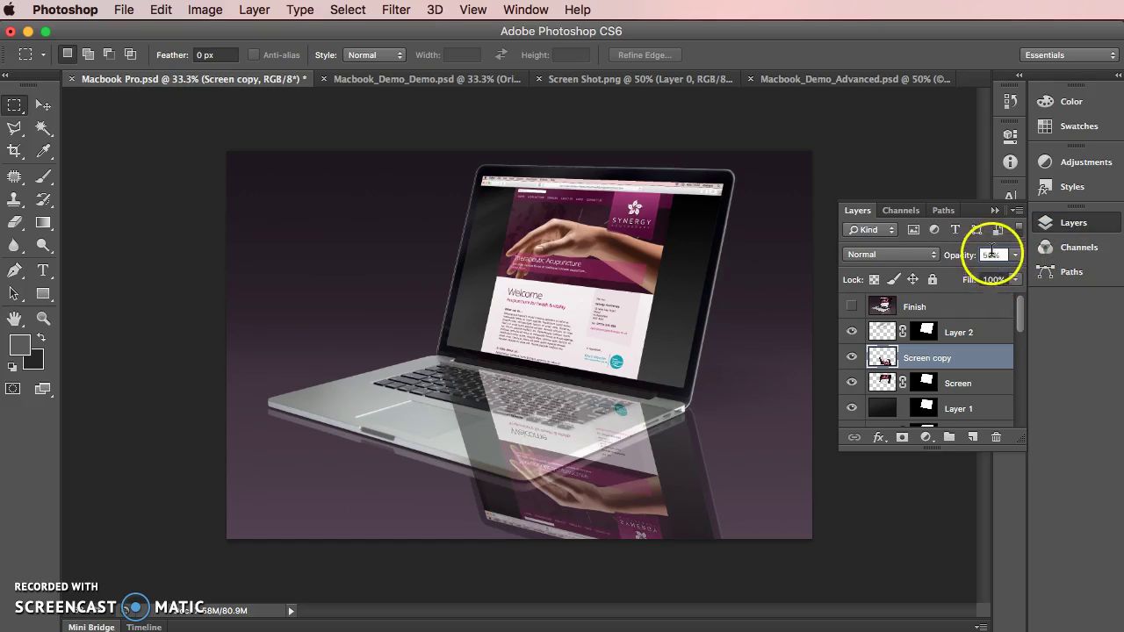
pyautogui.click(967, 255)
pyautogui.write('30')
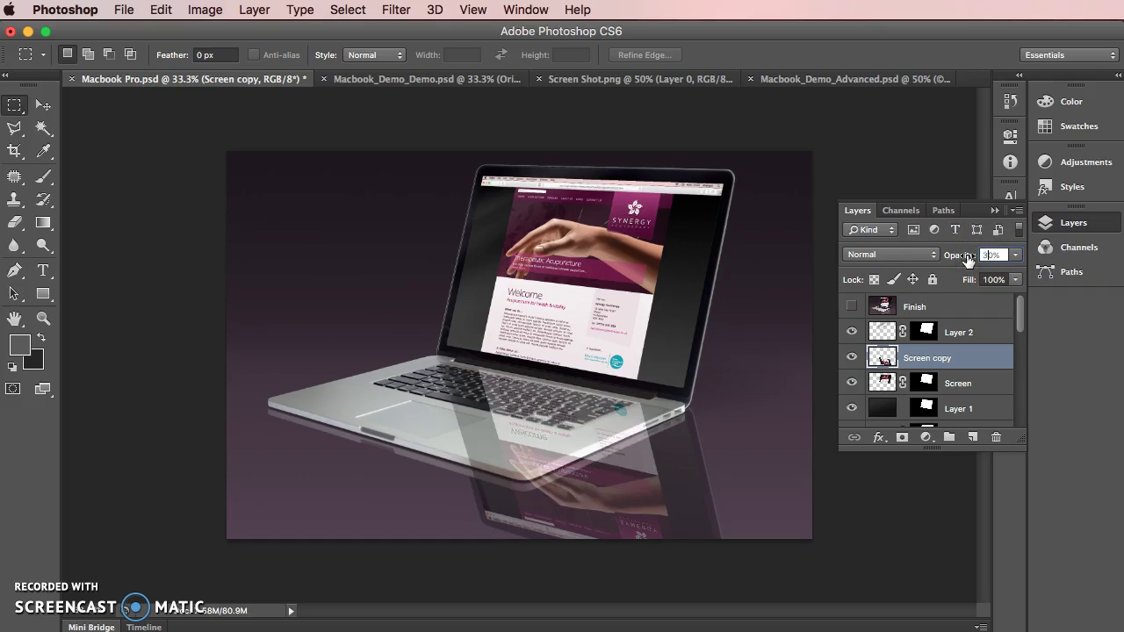
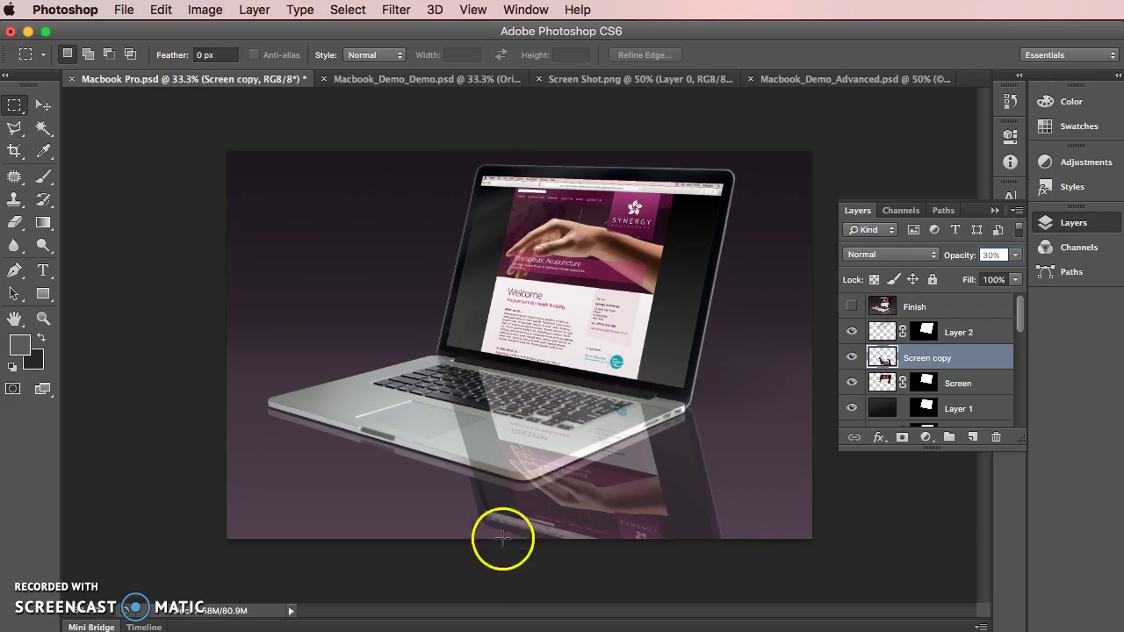
# Compare the reflection on and off, select the Screen copy layer, and zoom in on it.
pyautogui.click(853, 358)
pyautogui.click(853, 358)
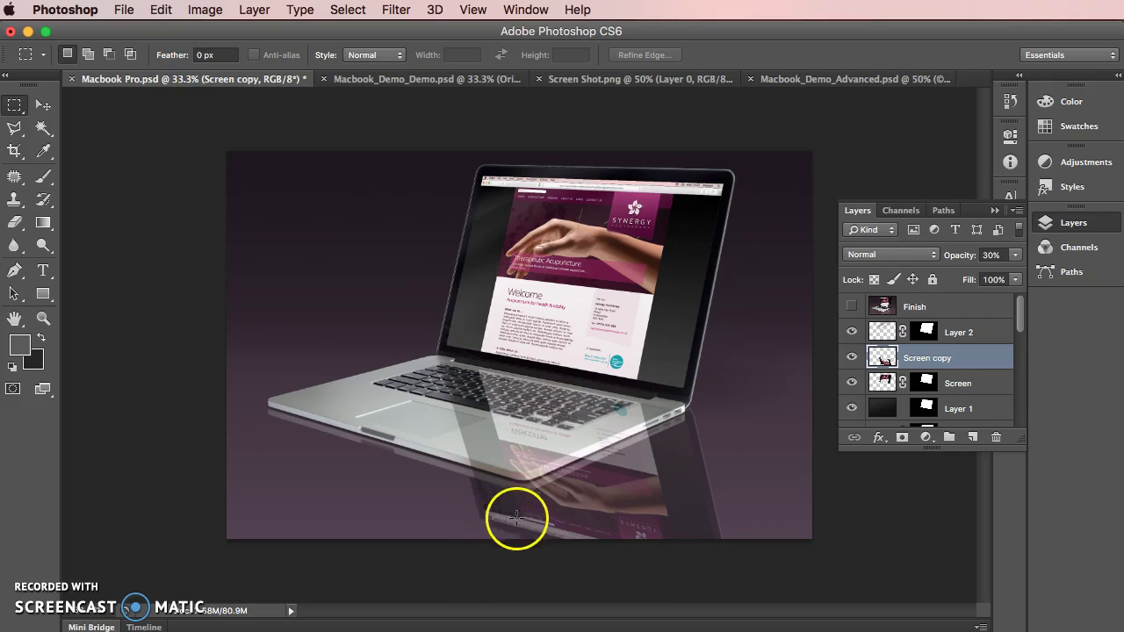
pyautogui.click(882, 359)
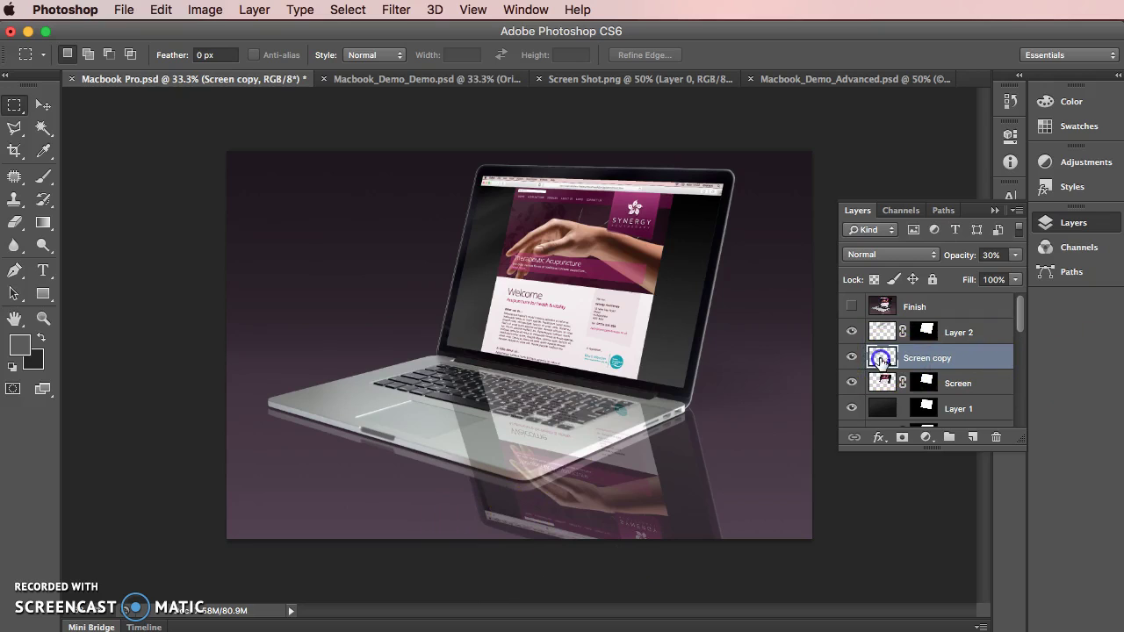
pyautogui.press('super+plus')
pyautogui.moveTo(577, 414); pyautogui.dragTo(402, 394)
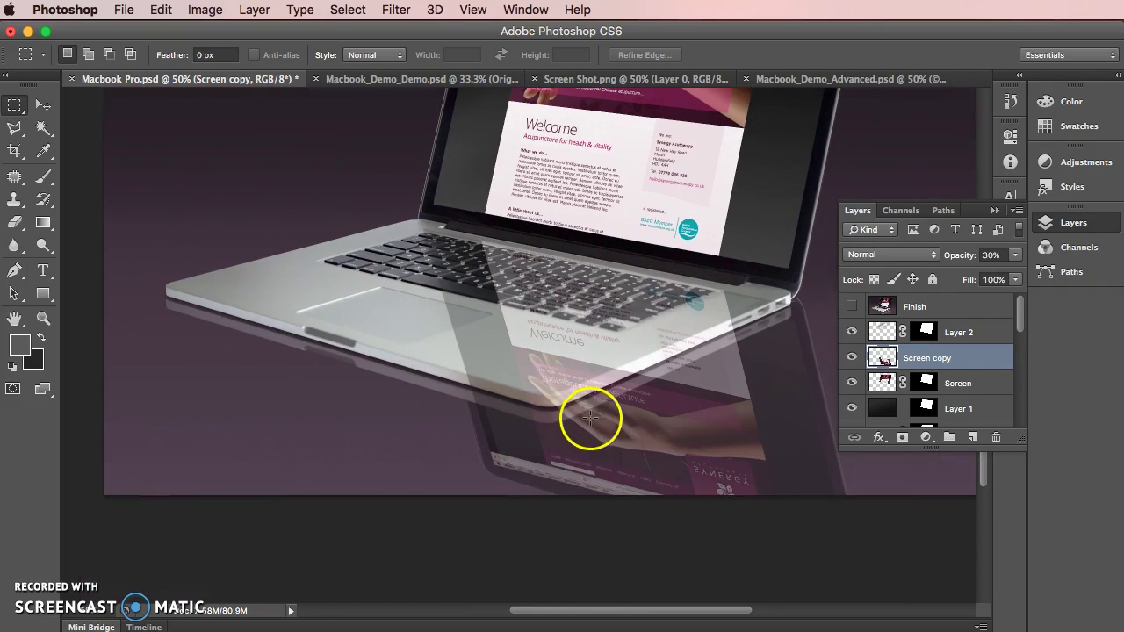
# Skew the reflection's bottom corners and left side under the laptop base and commit the transform.
pyautogui.press('super+t')
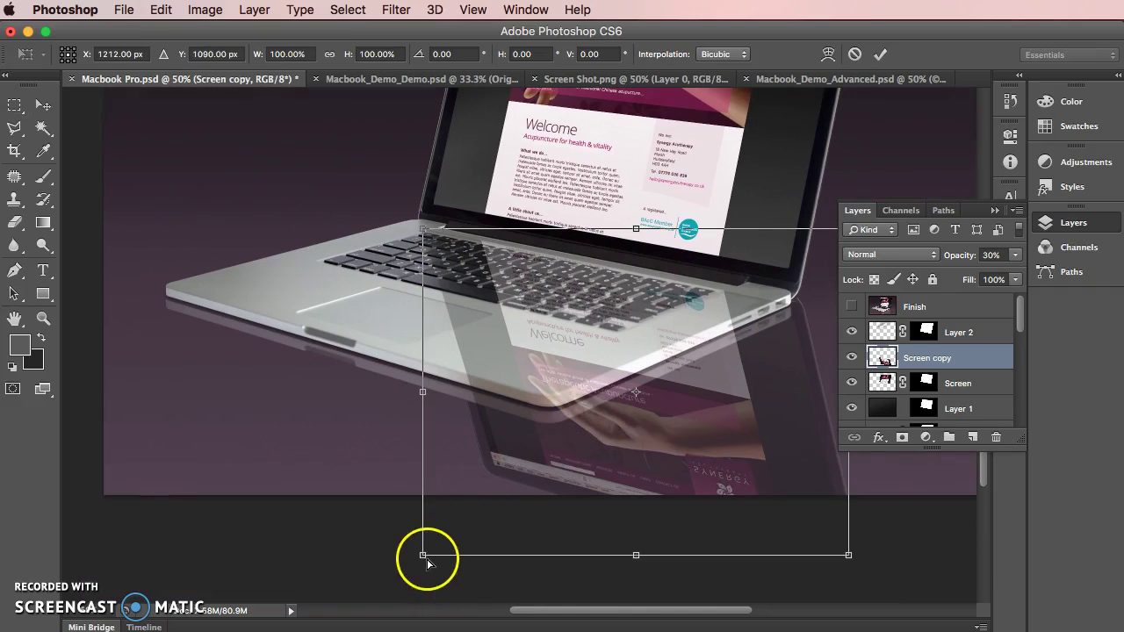
pyautogui.moveTo(427, 552)
pyautogui.mouseDown()
pyautogui.moveTo(430, 536)
pyautogui.moveTo(440, 548)
pyautogui.mouseUp()
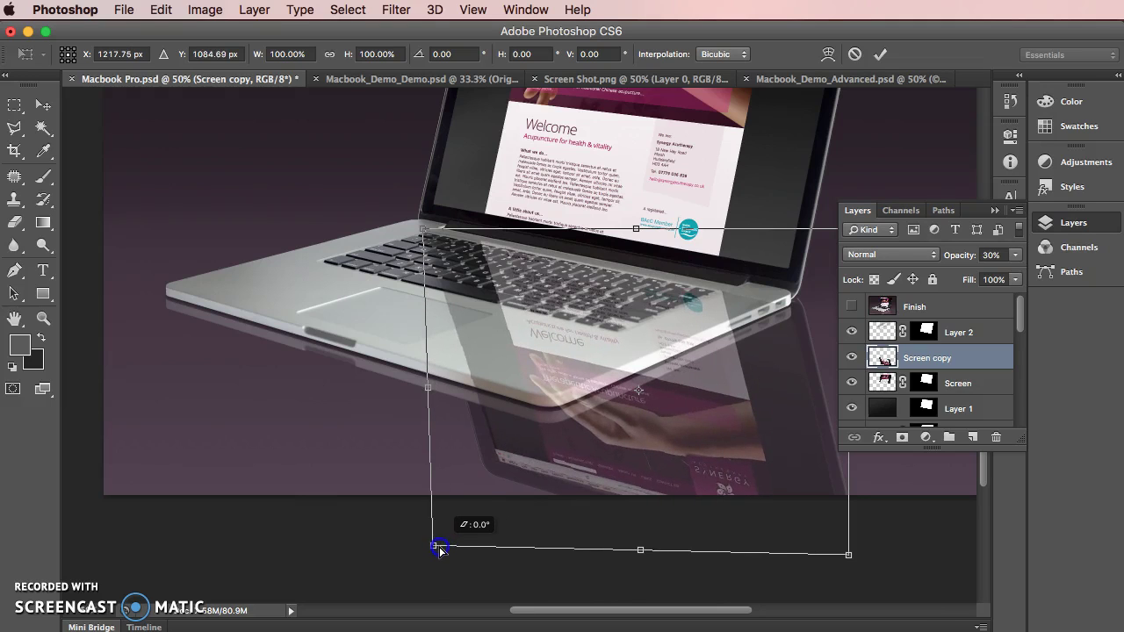
pyautogui.moveTo(850, 559); pyautogui.dragTo(858, 568)
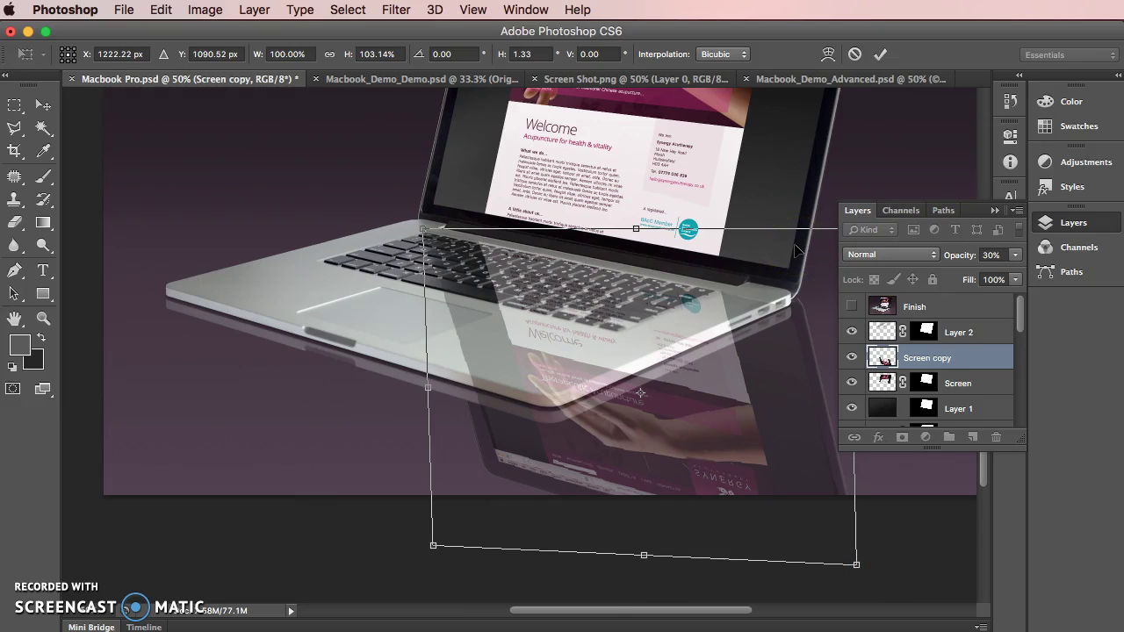
pyautogui.moveTo(428, 387); pyautogui.dragTo(426, 389)
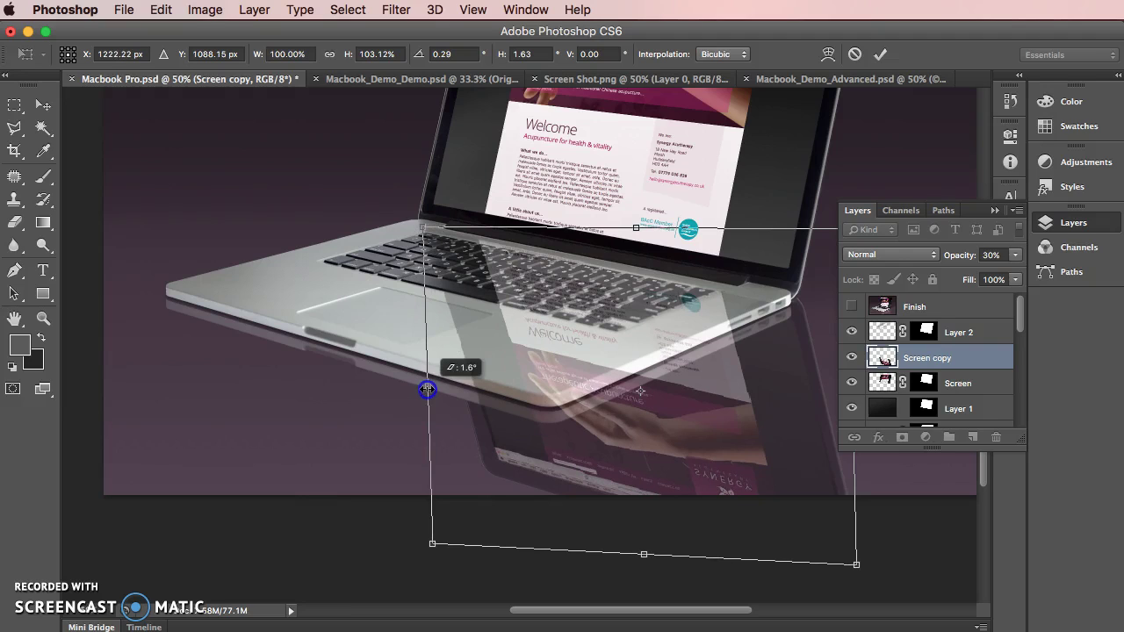
pyautogui.moveTo(427, 389); pyautogui.dragTo(423, 392)
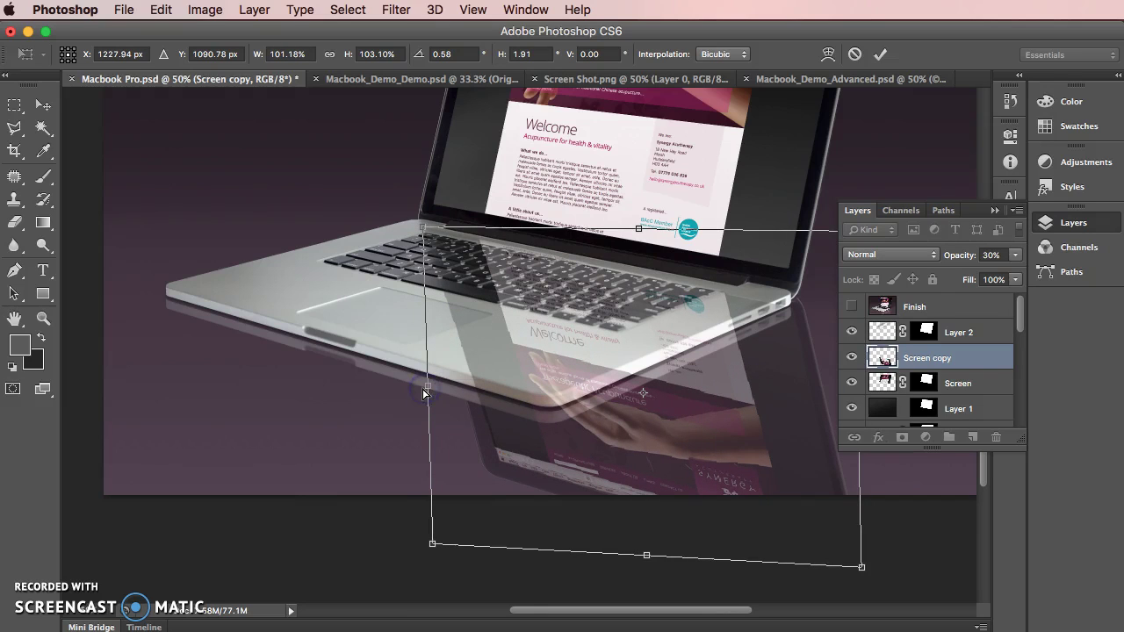
pyautogui.press('Return')
pyautogui.click(13, 134)
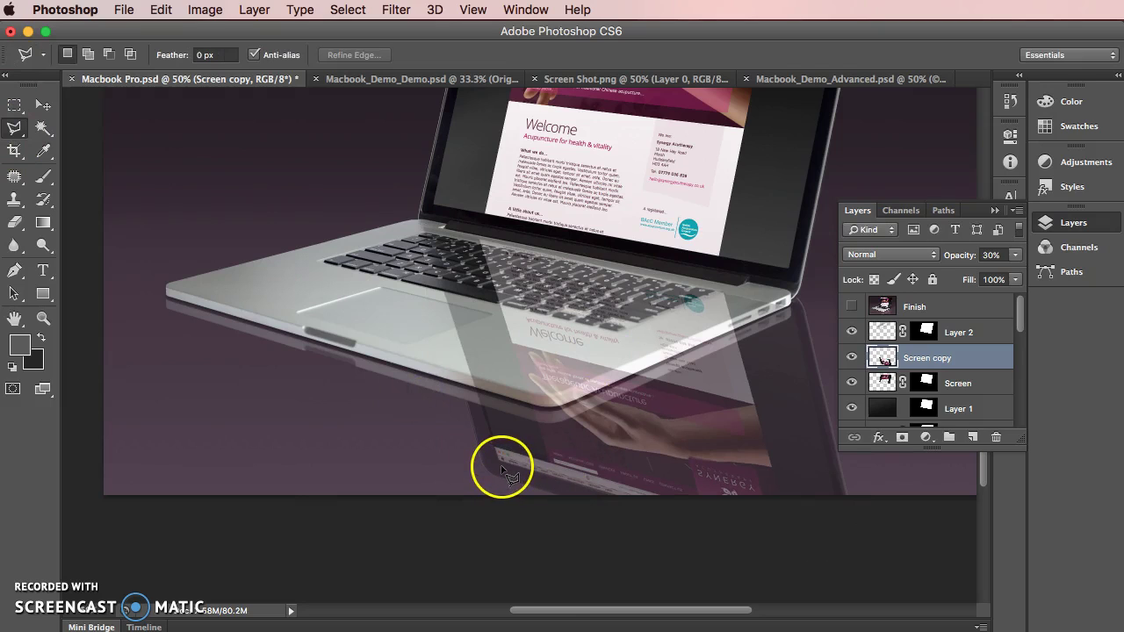
# Adjust the reflection's left-side width and top-left skew to match the laptop's front edge.
pyautogui.hotkey('ctrl', 't')
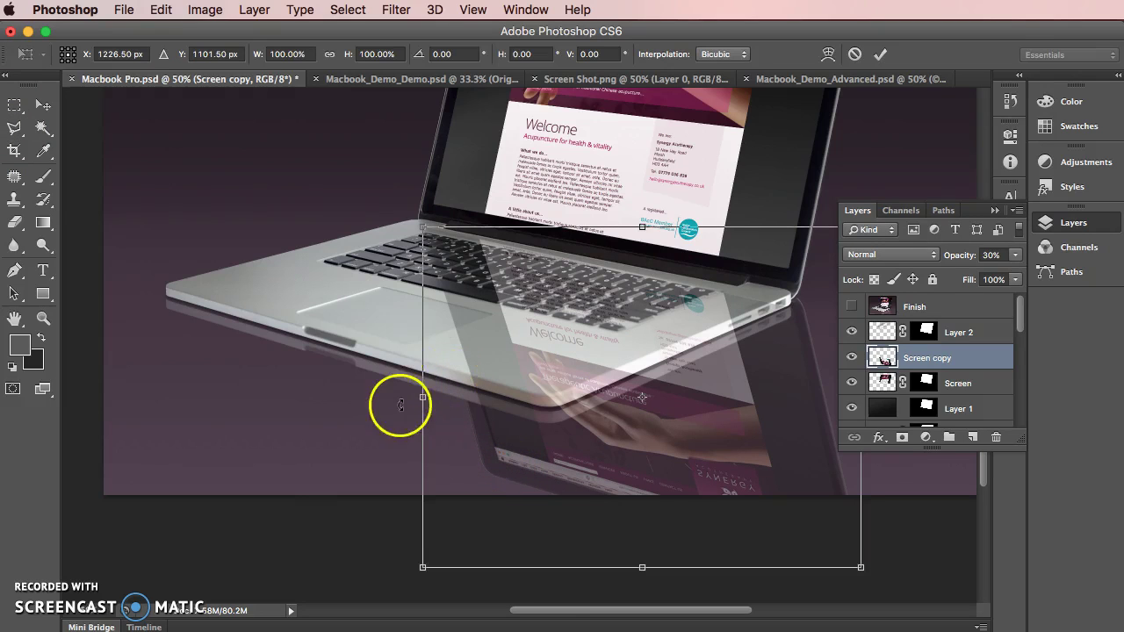
pyautogui.moveTo(423, 397); pyautogui.dragTo(422, 400)
pyautogui.press('super+plus')
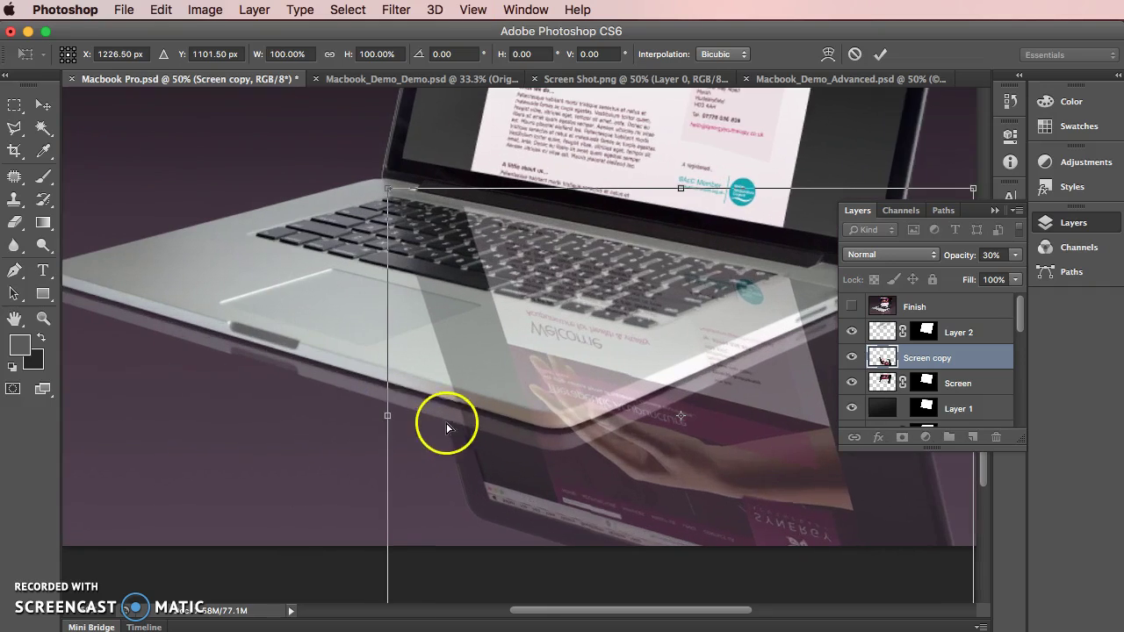
pyautogui.moveTo(388, 418); pyautogui.dragTo(391, 422)
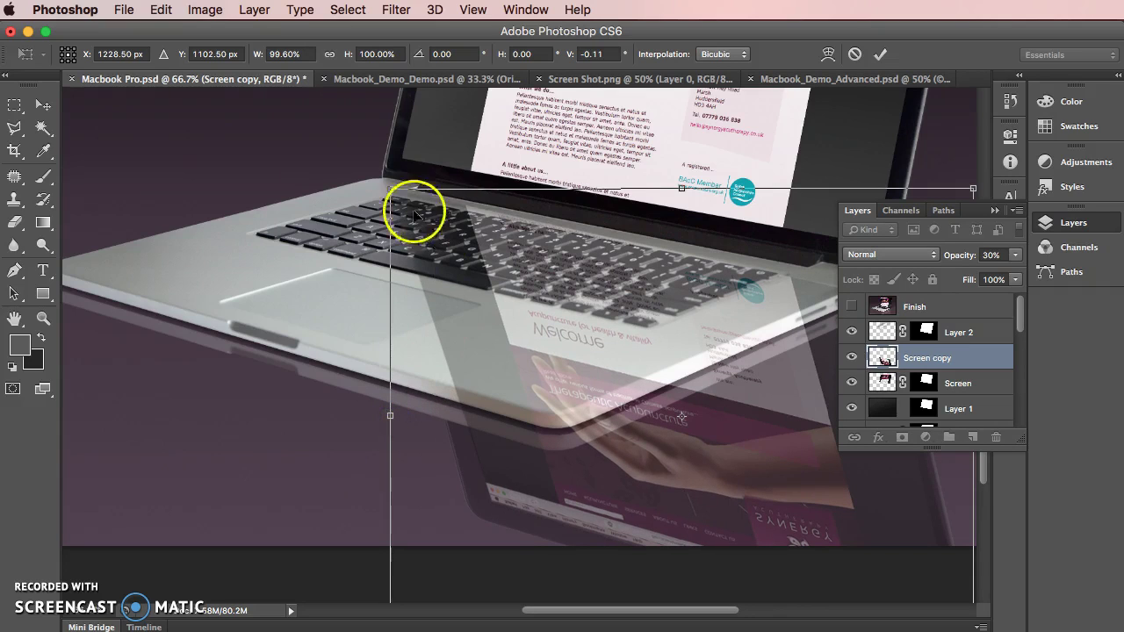
pyautogui.moveTo(389, 188); pyautogui.dragTo(398, 190)
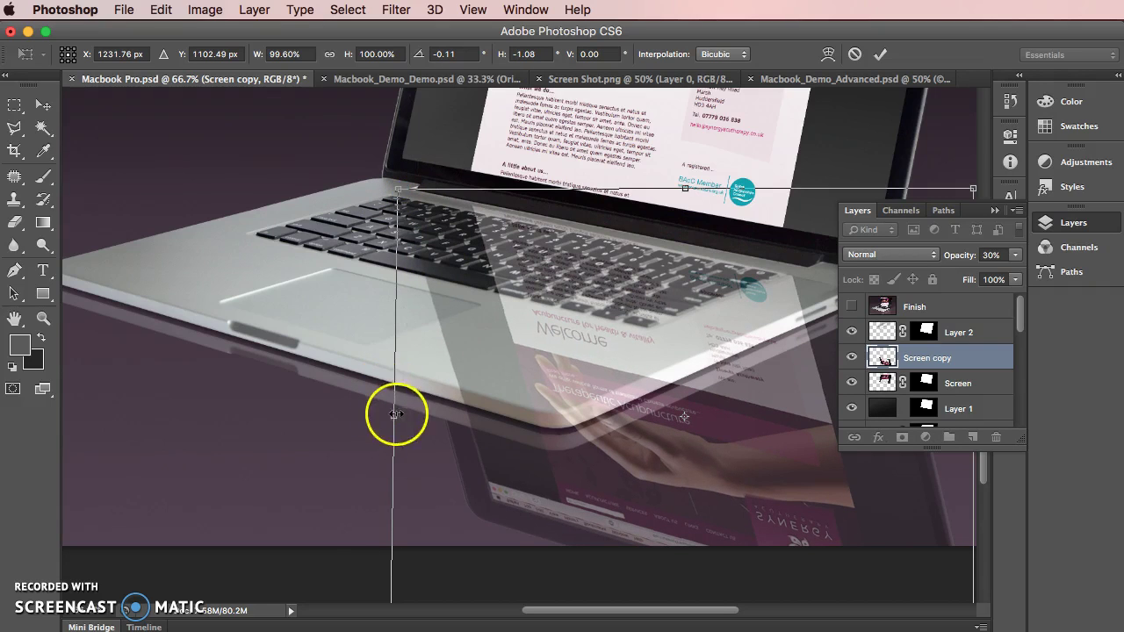
pyautogui.moveTo(394, 417); pyautogui.dragTo(393, 418)
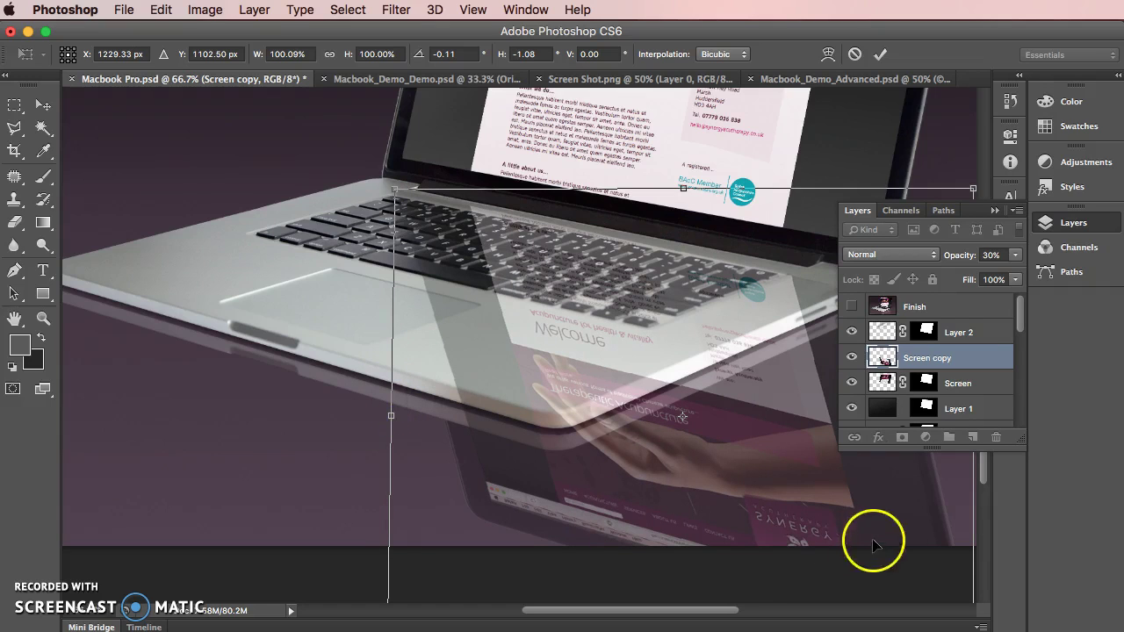
pyautogui.press('Return')
pyautogui.press('l')
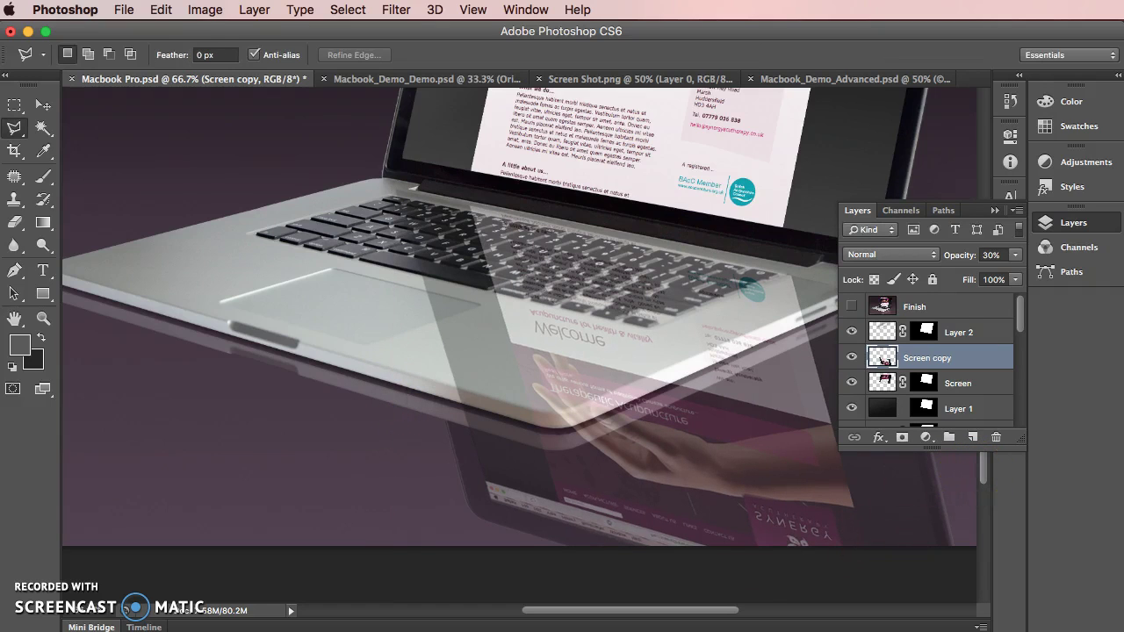
pyautogui.press('super+minus')
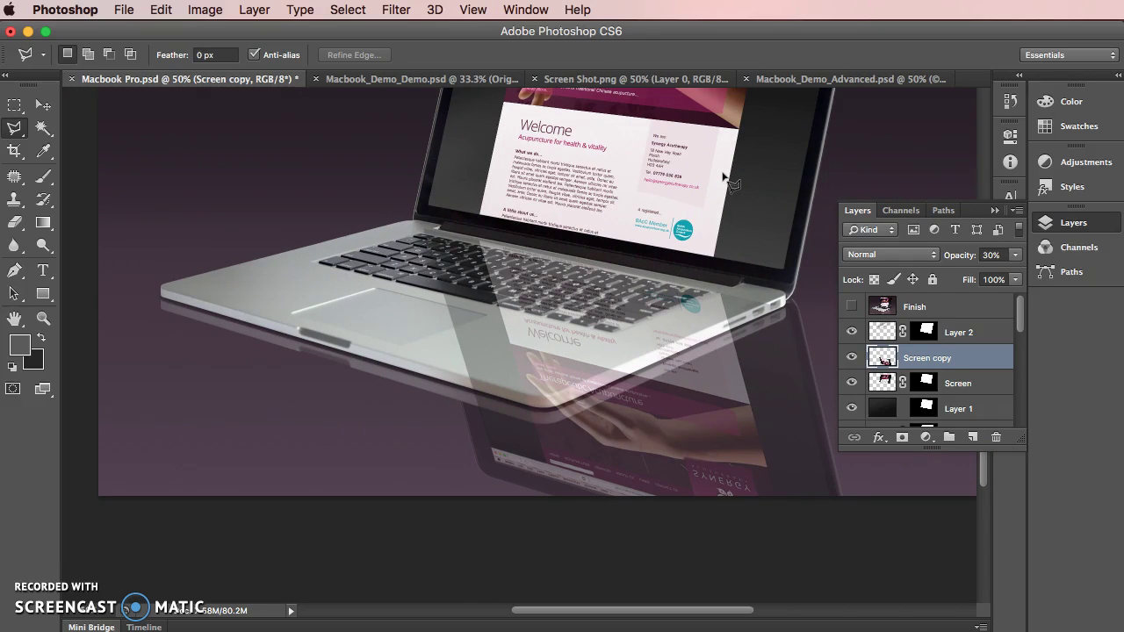
# Raise the Screen copy reflection's opacity from 30% to 100%.
pyautogui.press('super+minus')
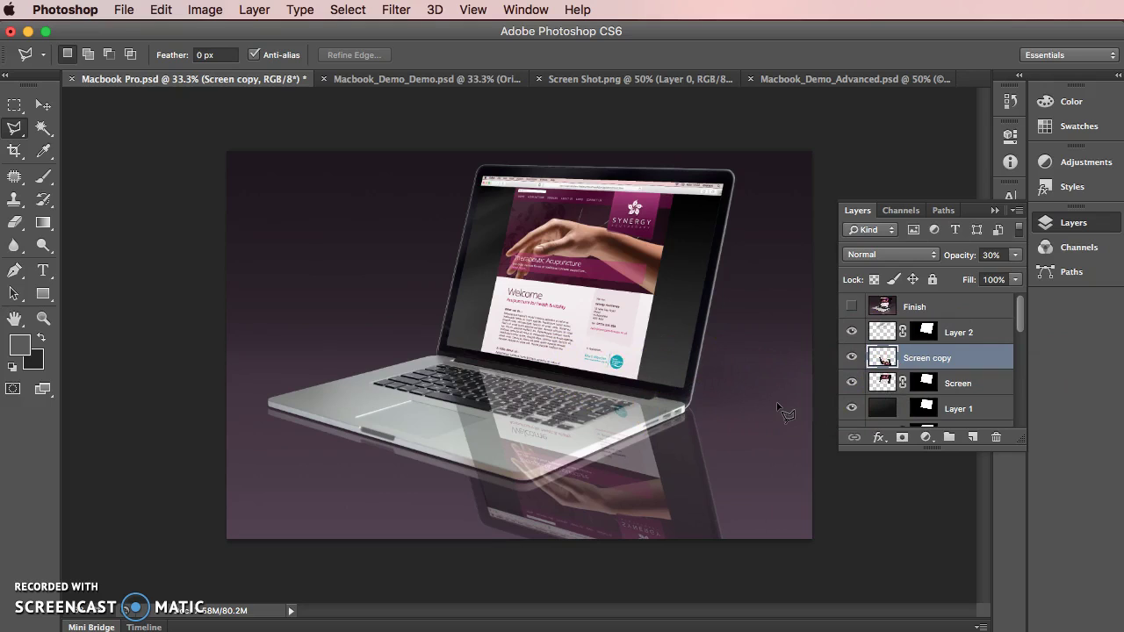
pyautogui.click(1015, 254)
pyautogui.moveTo(940, 269); pyautogui.dragTo(943, 380)
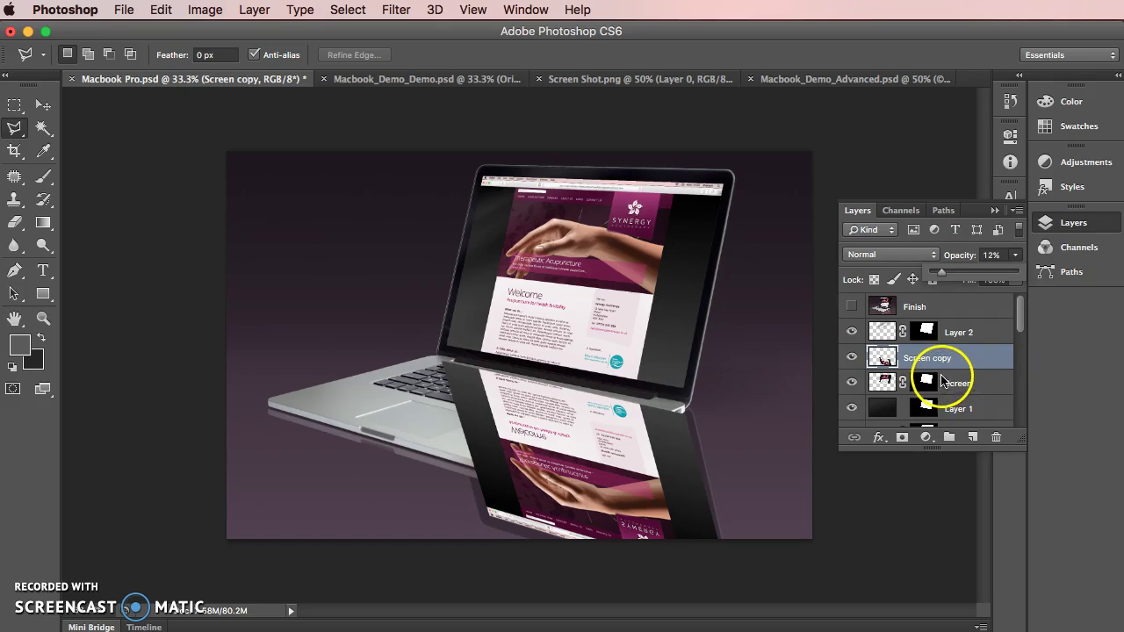
pyautogui.moveTo(1035, 323); pyautogui.dragTo(1014, 351)
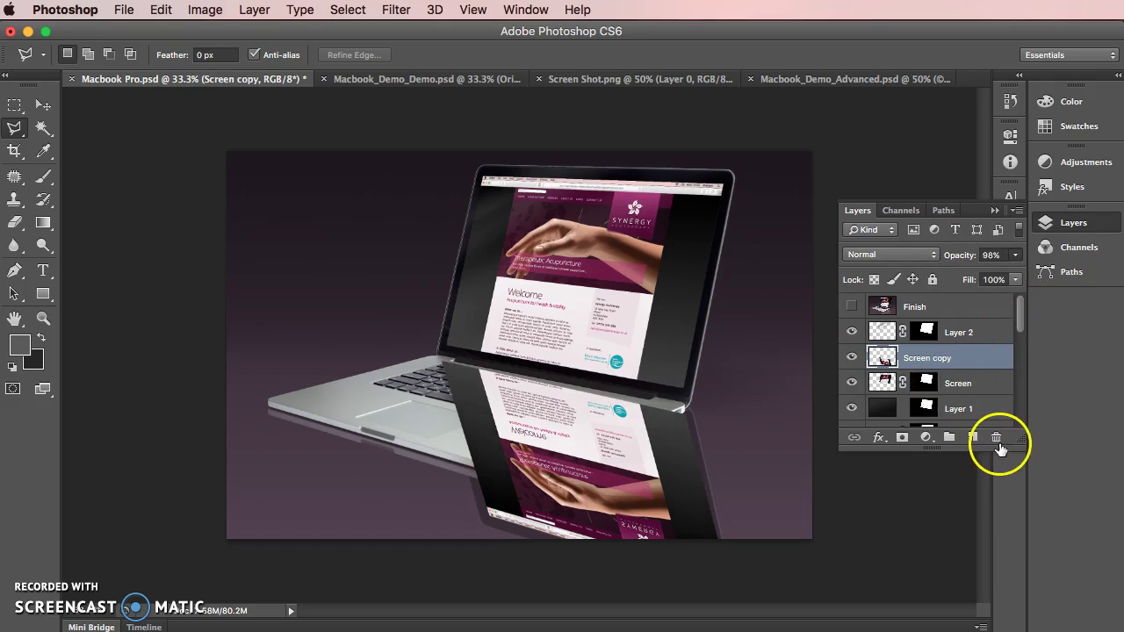
pyautogui.click(1019, 255)
pyautogui.click(1017, 254)
pyautogui.moveTo(1017, 271); pyautogui.dragTo(1028, 264)
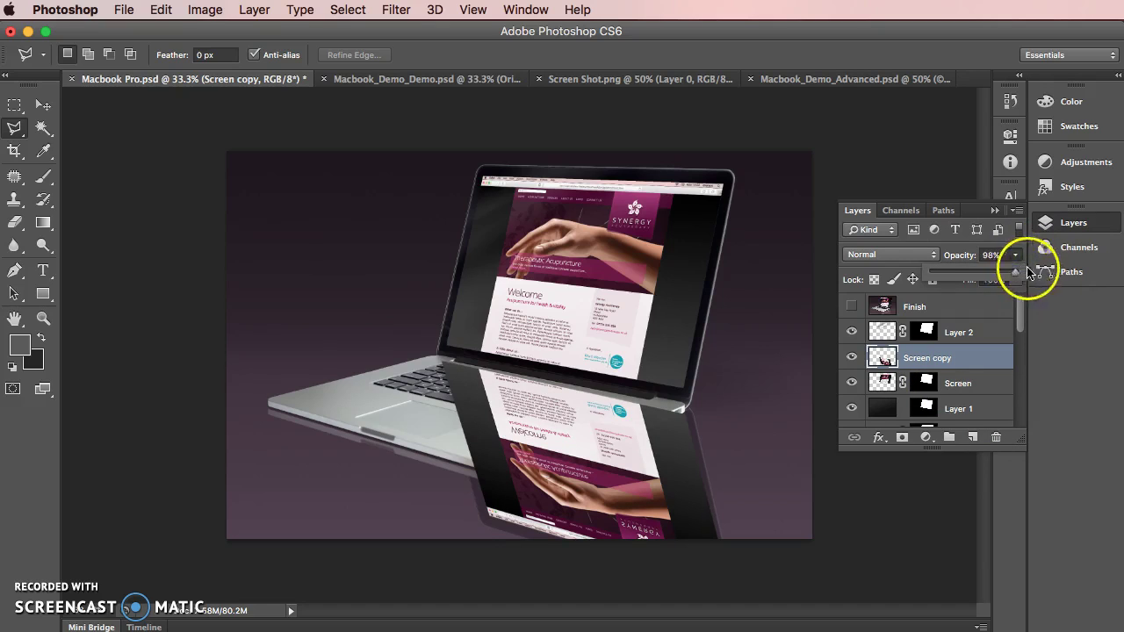
pyautogui.click(965, 351)
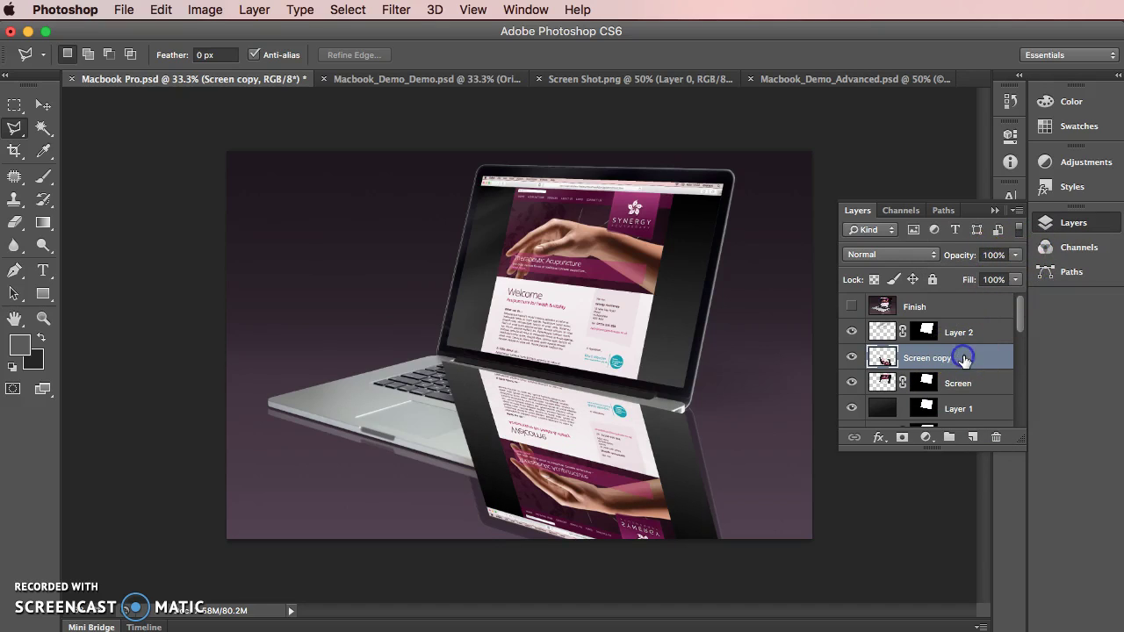
# Compare the reflection on and off and preview 30% opacity before restoring 100%.
pyautogui.scroll(-5, 964, 360)
pyautogui.click(853, 330)
pyautogui.click(852, 330)
pyautogui.click(852, 330)
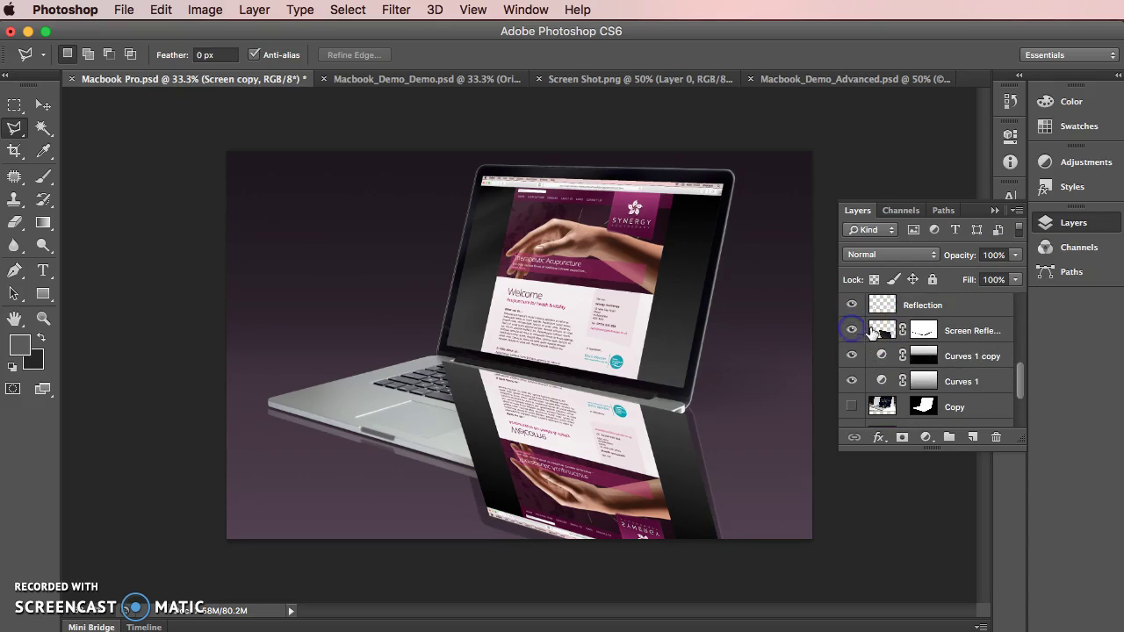
pyautogui.click(878, 330)
pyautogui.click(1015, 255)
pyautogui.moveTo(1017, 271); pyautogui.dragTo(958, 275)
pyautogui.press('Escape')
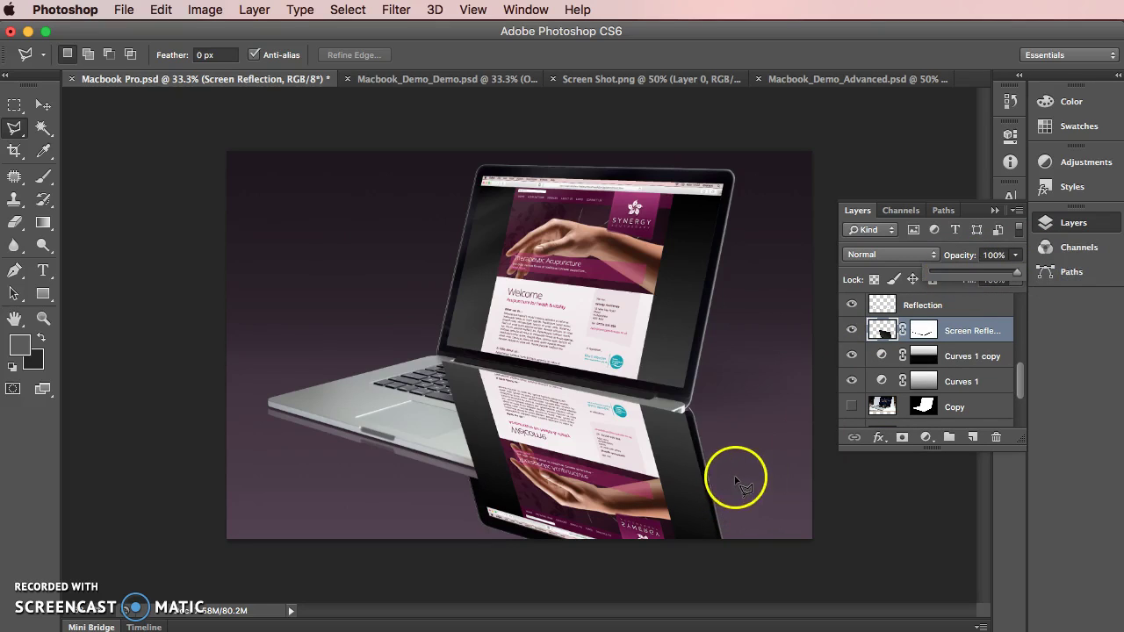
# Outline a polygonal area right of the reflection's bezel and copy it to a new layer.
pyautogui.click(683, 409)
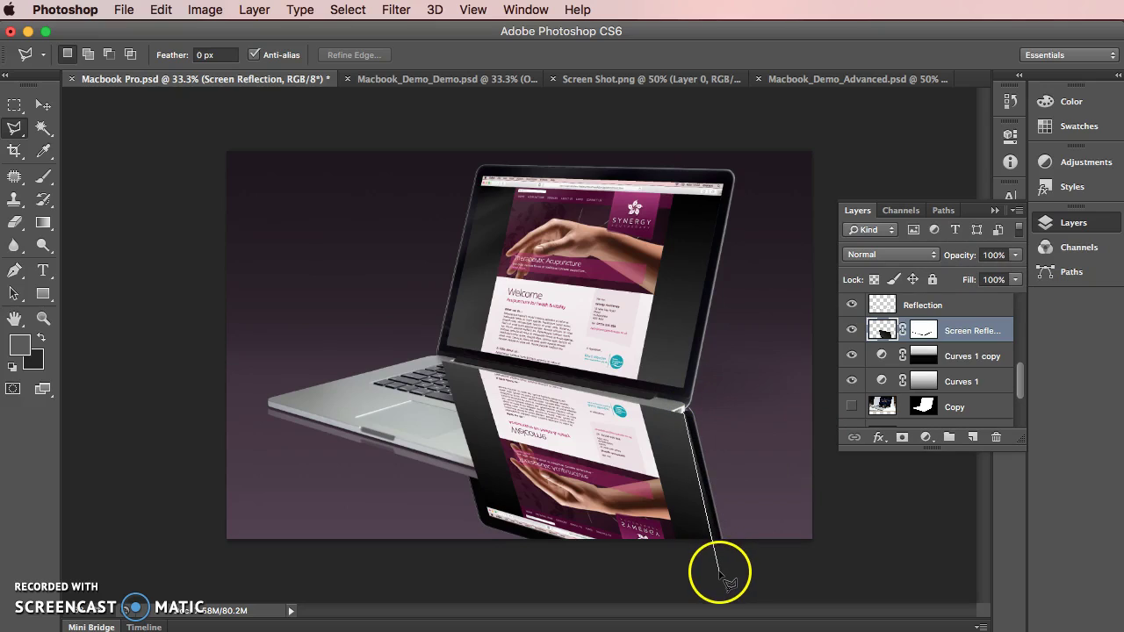
pyautogui.click(720, 571)
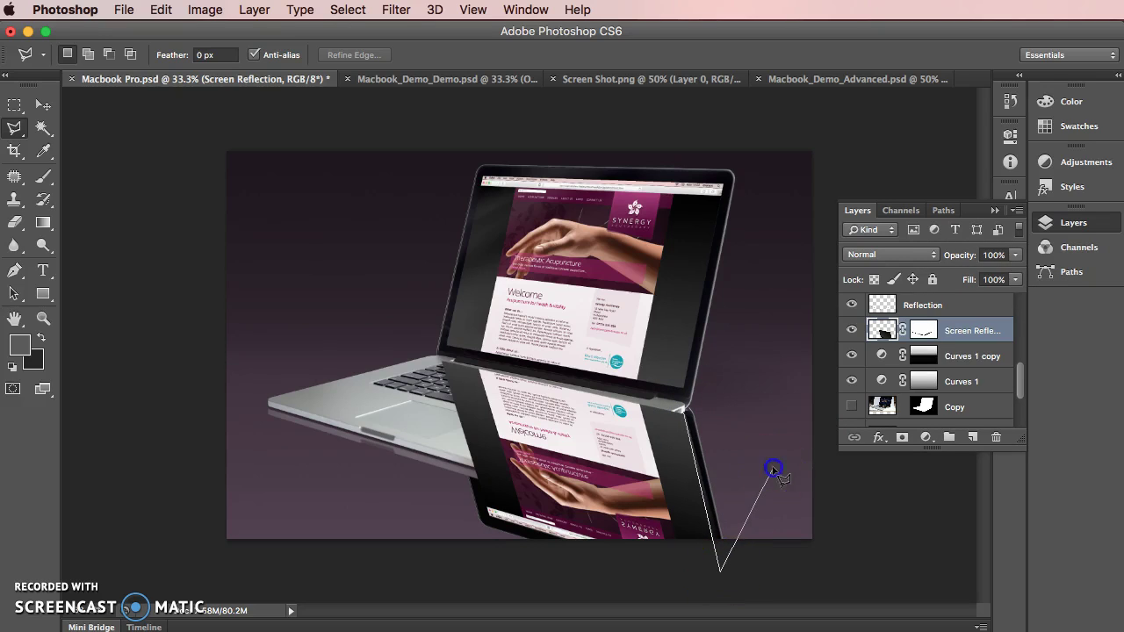
pyautogui.doubleClick(754, 401)
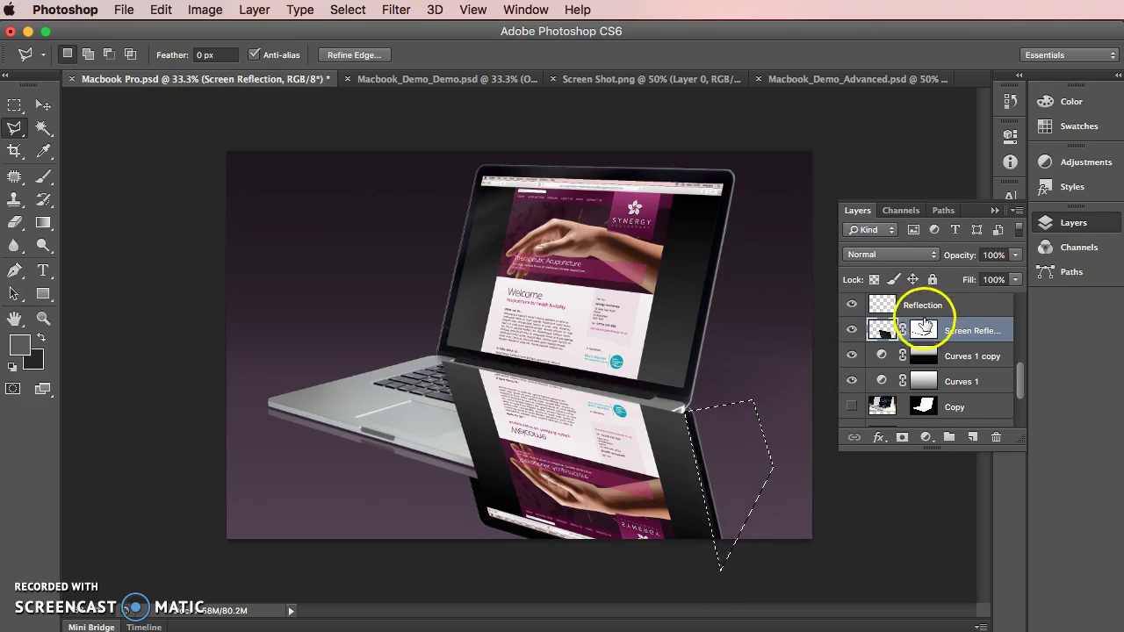
pyautogui.scroll(4, 891, 351)
pyautogui.click(887, 327)
pyautogui.scroll(3, 889, 327)
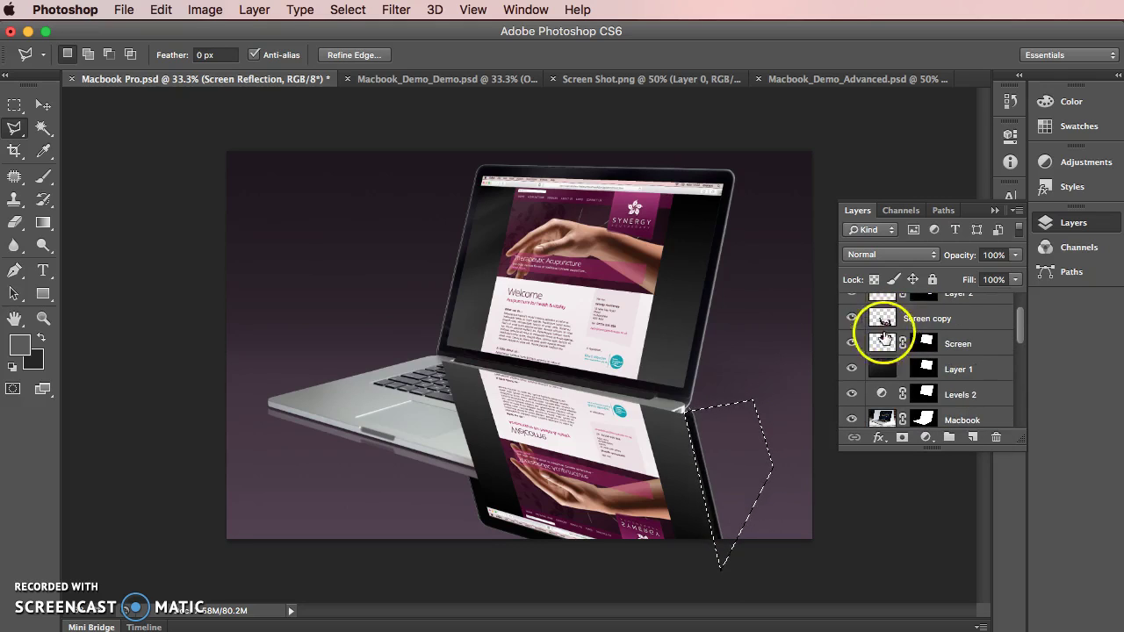
pyautogui.hotkey('ctrl', 'j')
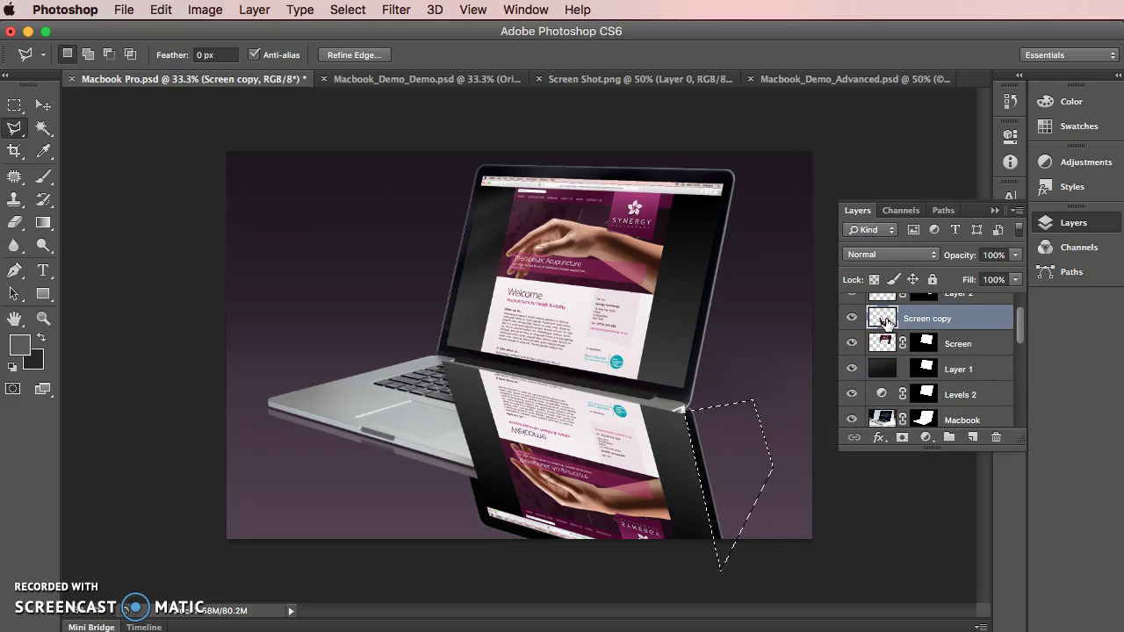
# Rename the layer 'Screen Reflection', deselect, and move it down the layer stack.
pyautogui.doubleClick(938, 317)
pyautogui.write('Screen Reflection')
pyautogui.press('Return')
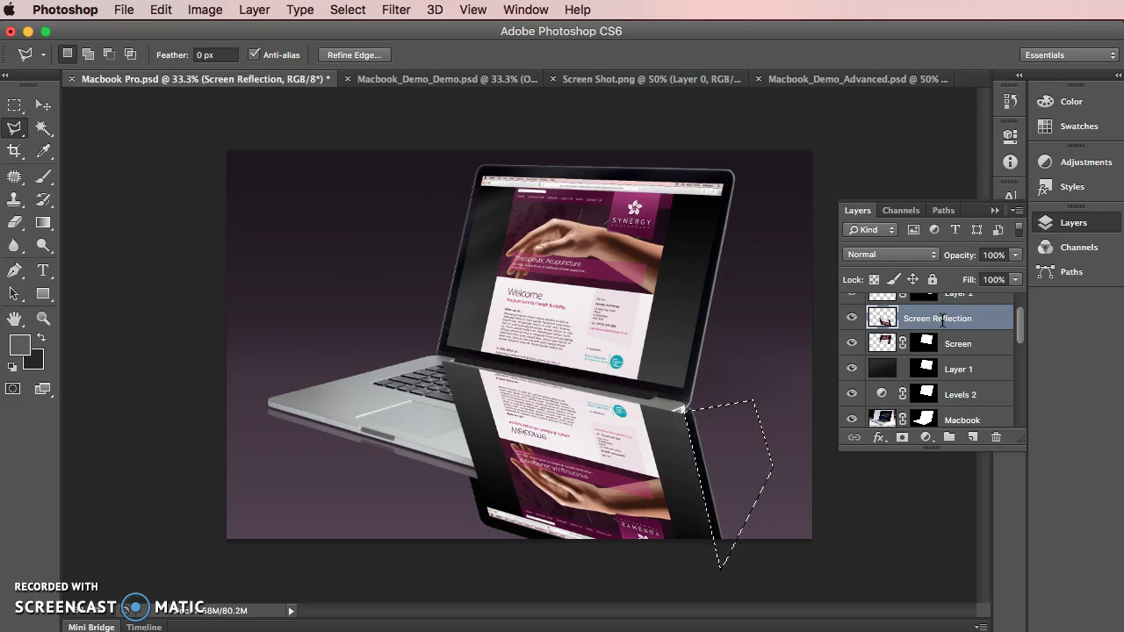
pyautogui.hotkey('ctrl', 'd')
pyautogui.moveTo(930, 321); pyautogui.dragTo(927, 402)
# Disable the lower Screen Reflection mask, load a mask selection, and add a mask to the upper layer.
pyautogui.rightClick(927, 402)
pyautogui.click(966, 394)
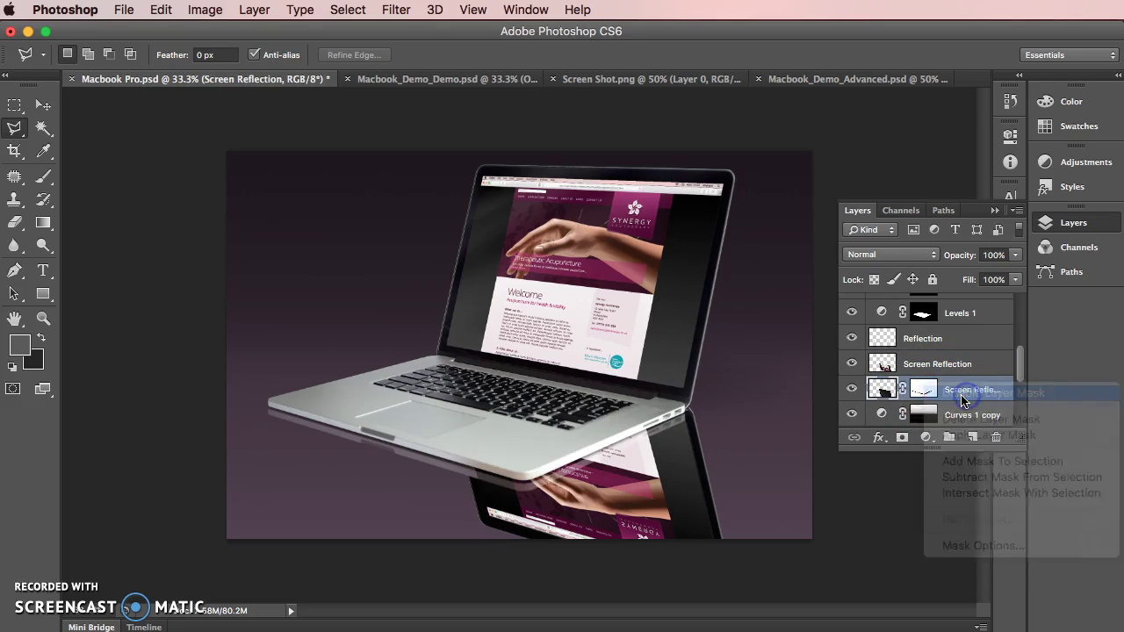
pyautogui.click(902, 391)
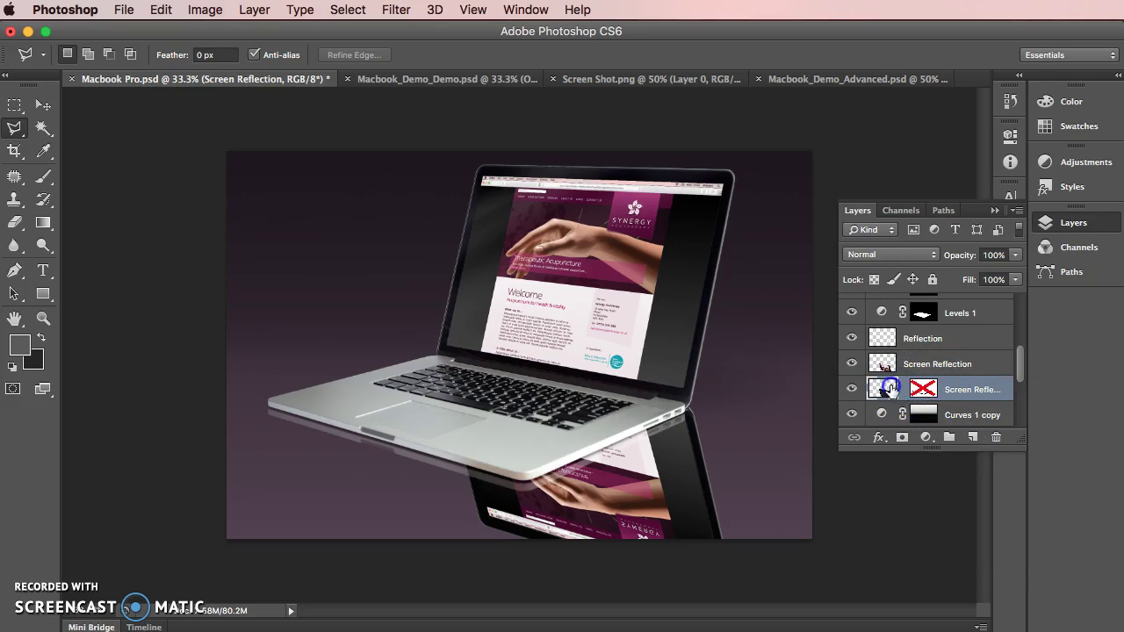
pyautogui.keyDown('shift'); pyautogui.click(884, 362); pyautogui.keyUp('shift')
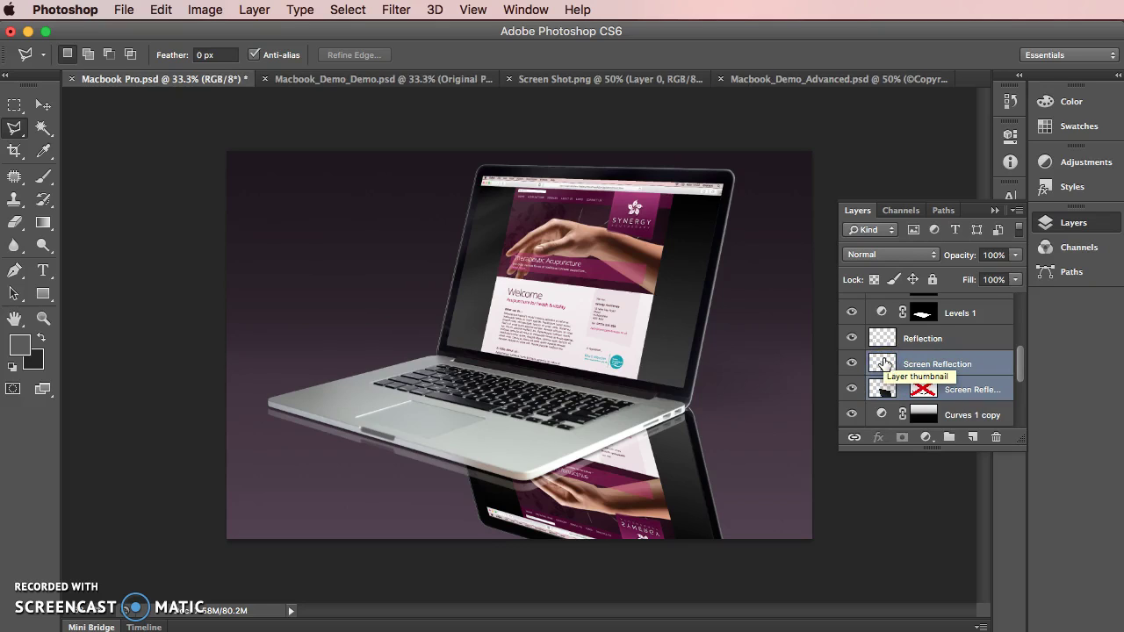
pyautogui.click(885, 362)
pyautogui.keyDown('shift'); pyautogui.click(958, 387); pyautogui.keyUp('shift')
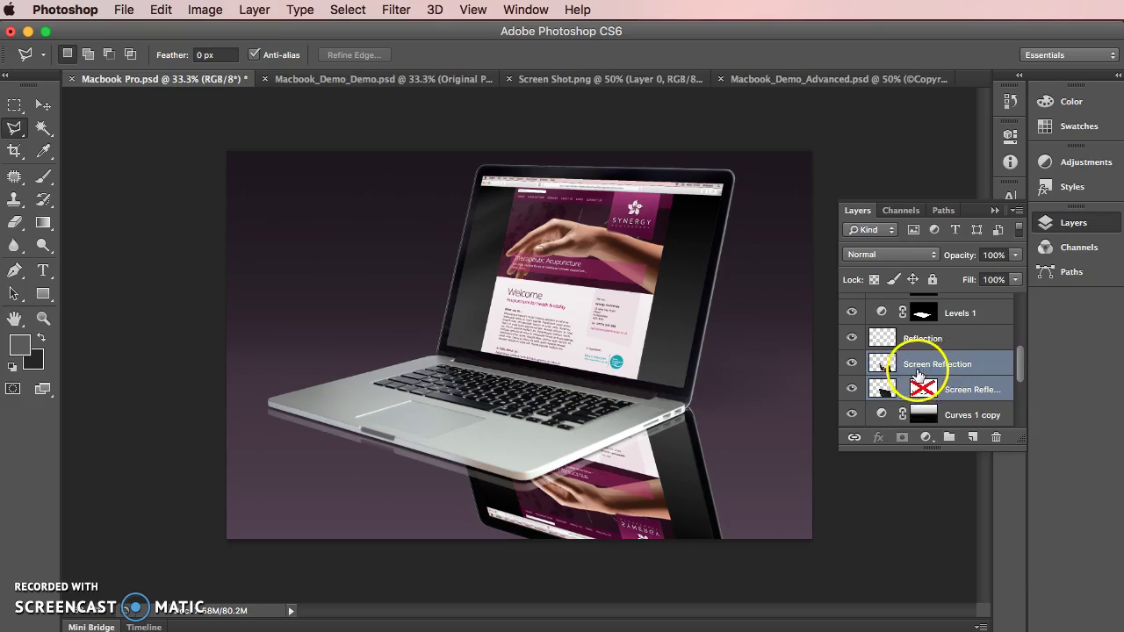
pyautogui.keyDown('super'); pyautogui.click(927, 392); pyautogui.keyUp('super')
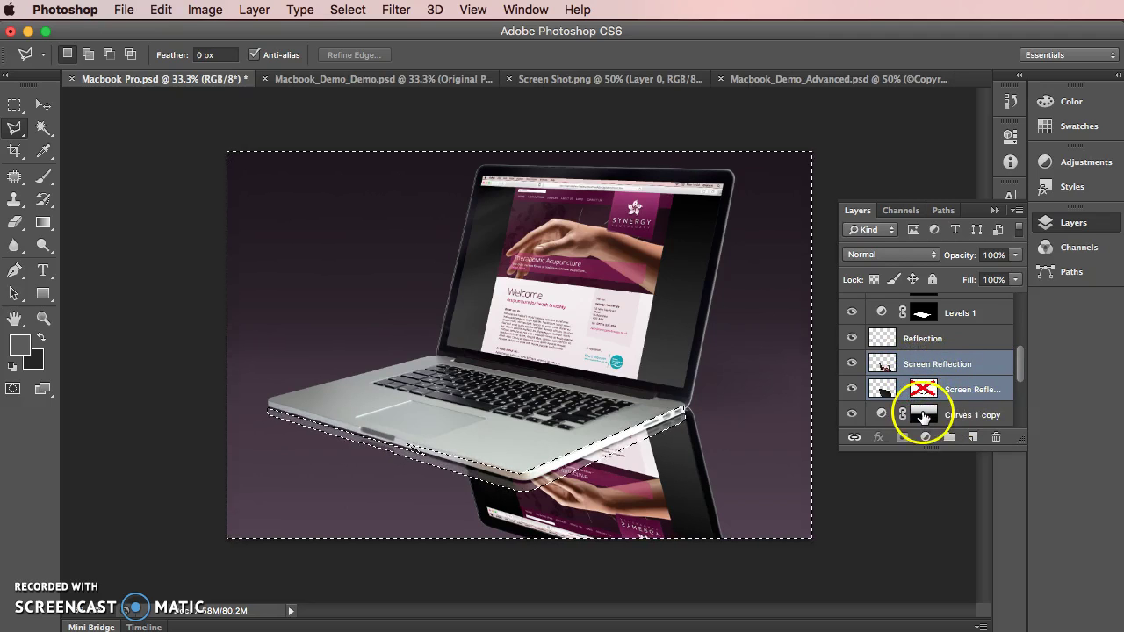
pyautogui.click(927, 366)
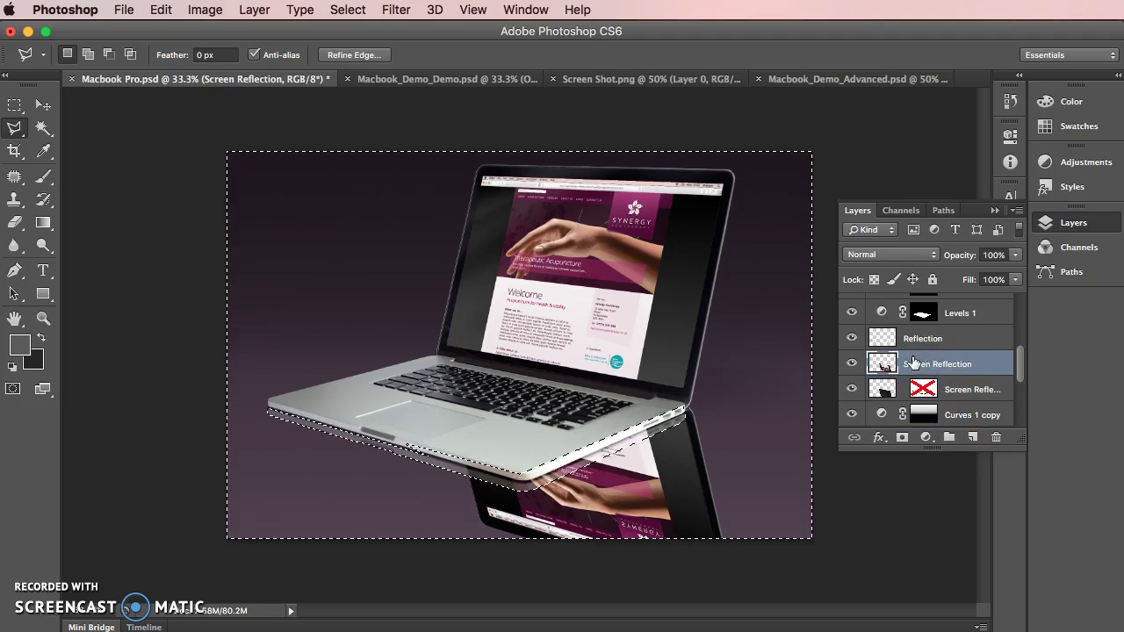
pyautogui.rightClick(920, 362)
pyautogui.press('Escape')
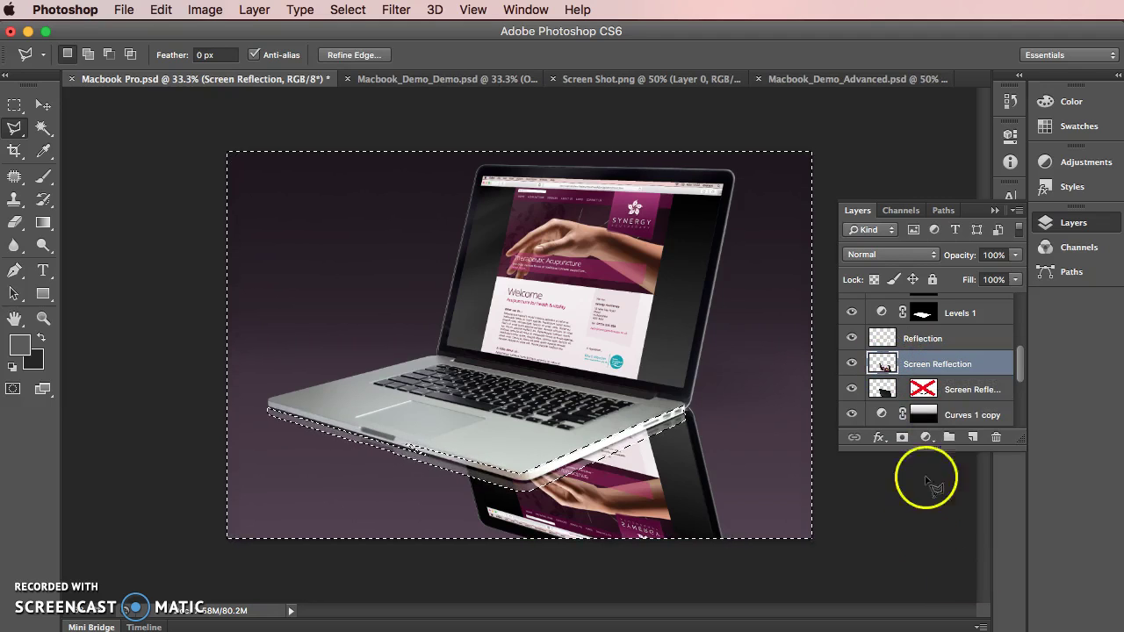
pyautogui.click(902, 437)
# Re-enable the lower layer's mask, select both Screen Reflection layers, and merge them with Cmd+E.
pyautogui.rightClick(919, 381)
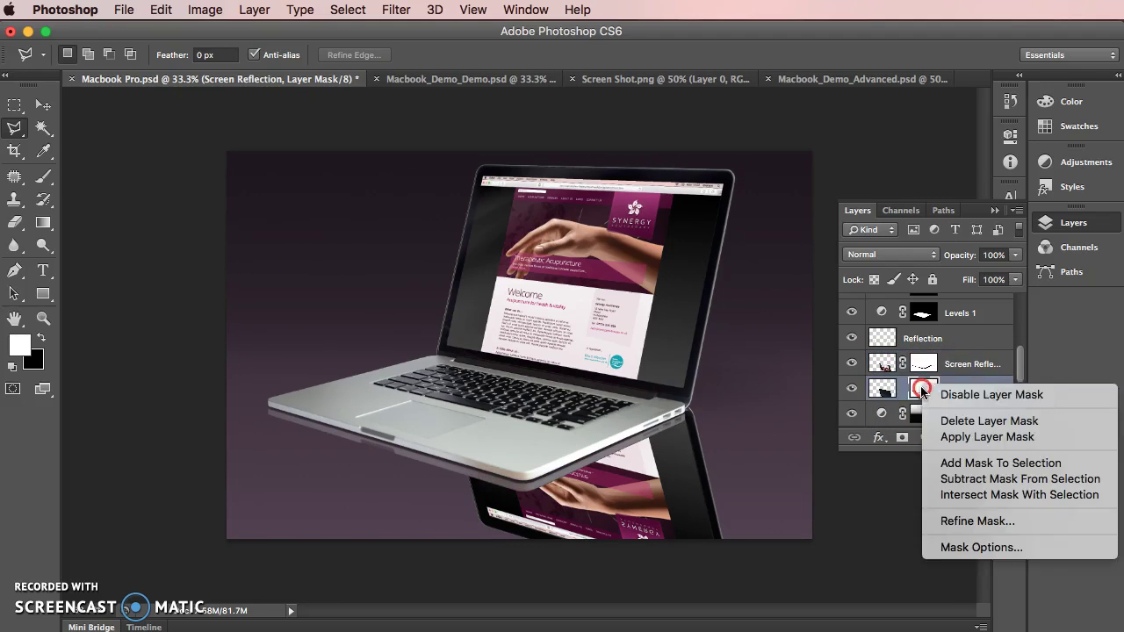
pyautogui.click(954, 395)
pyautogui.rightClick(922, 383)
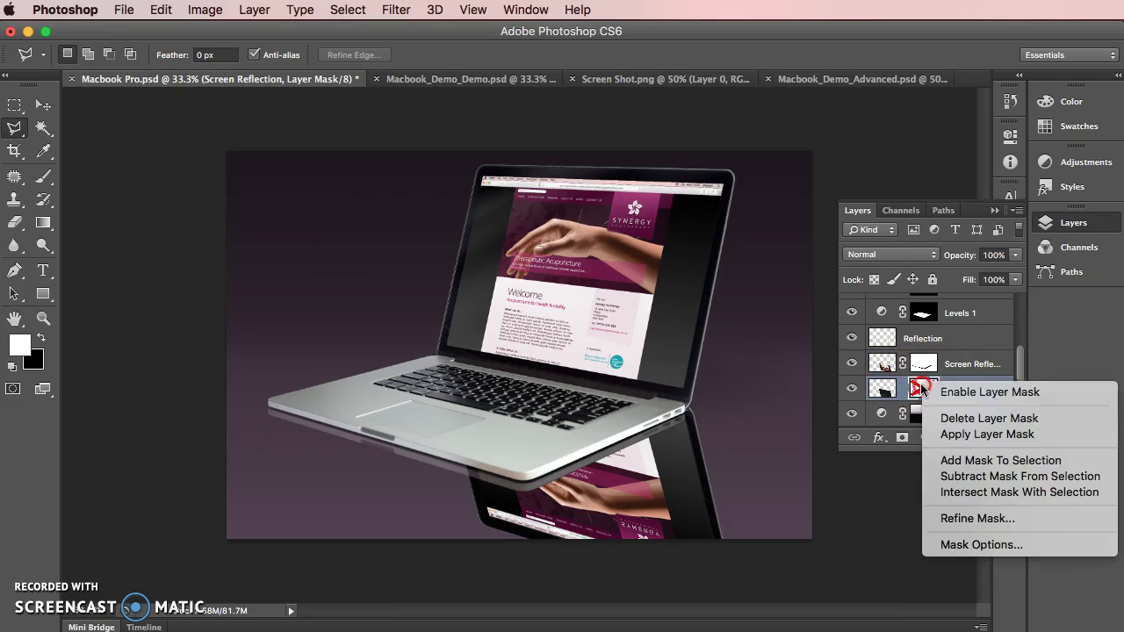
pyautogui.click(933, 390)
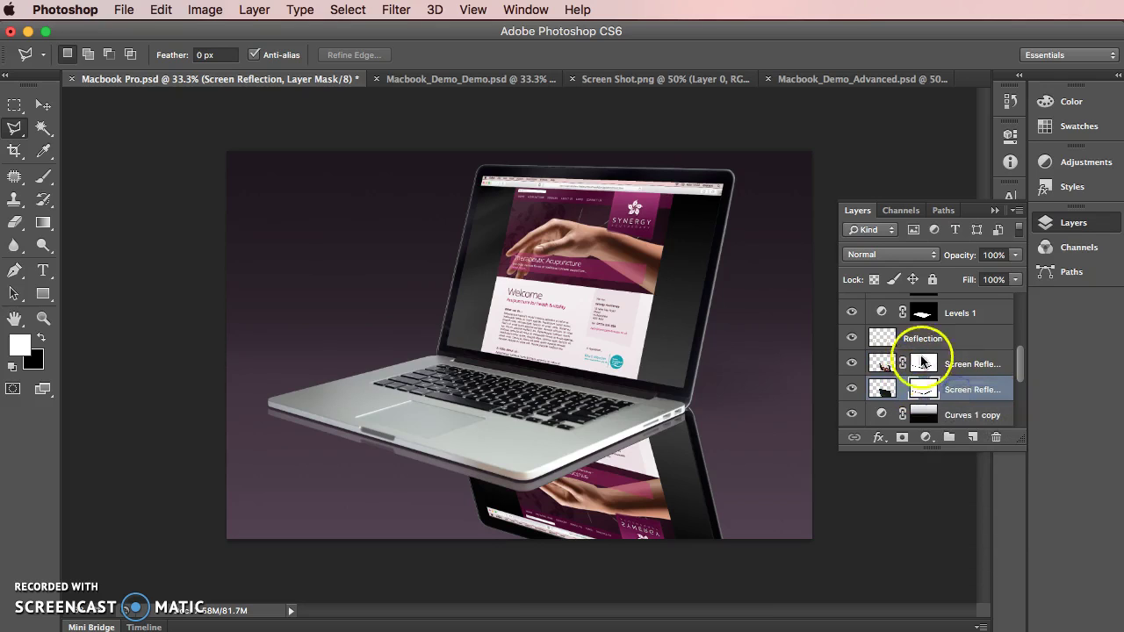
pyautogui.keyDown('shift'); pyautogui.click(874, 364); pyautogui.keyUp('shift')
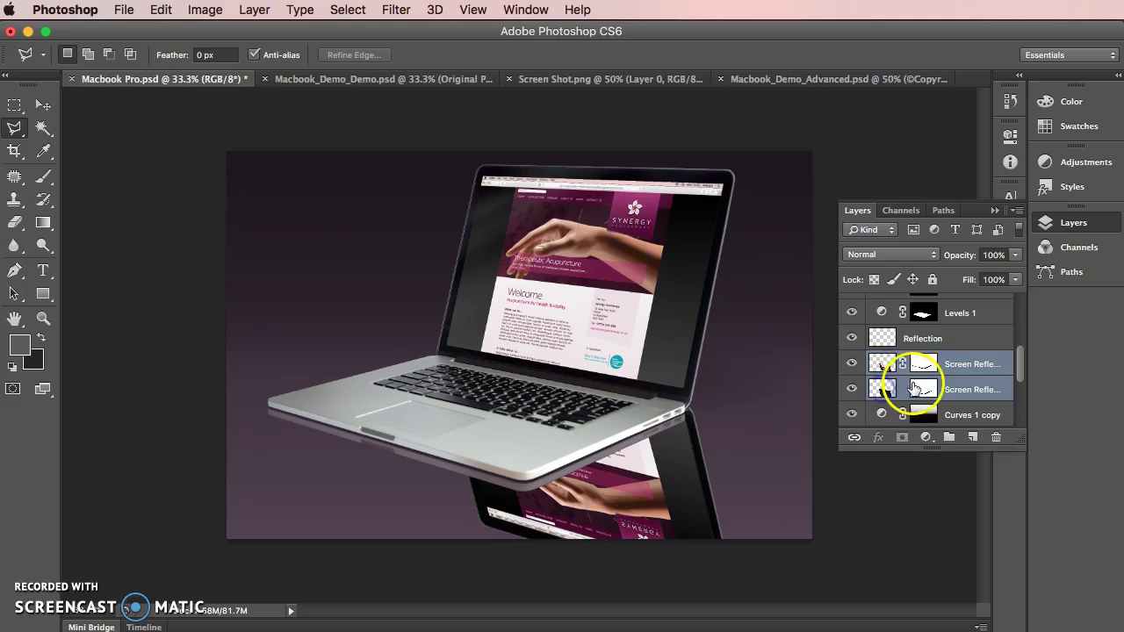
pyautogui.keyDown('ctrl'); pyautogui.click(922, 391); pyautogui.keyUp('ctrl')
pyautogui.keyDown('ctrl'); pyautogui.click(920, 366); pyautogui.keyUp('ctrl')
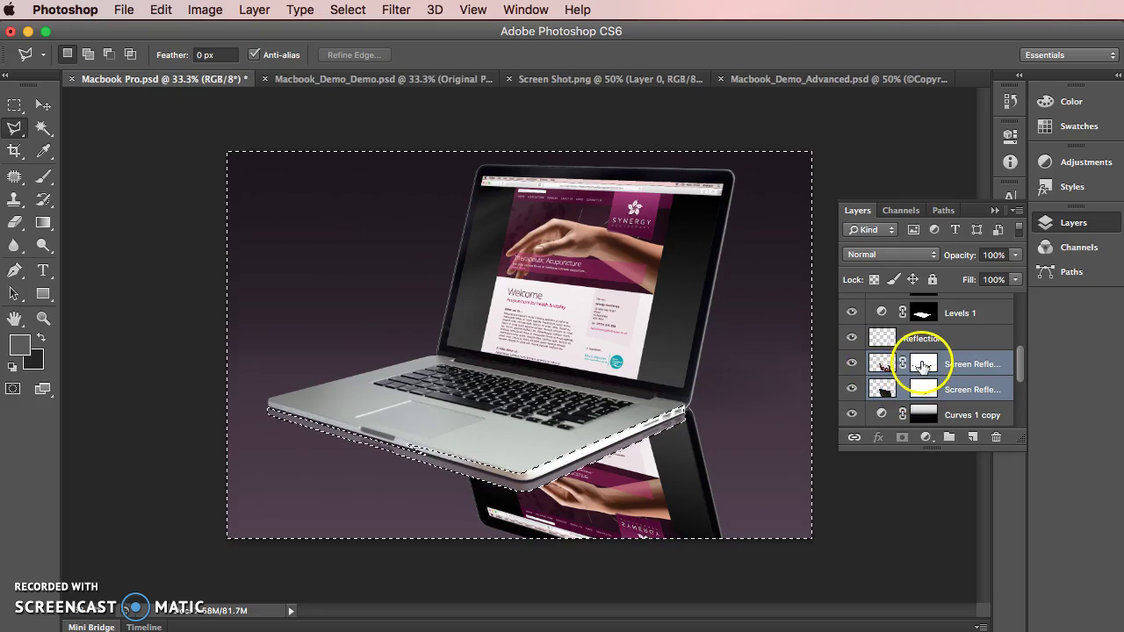
pyautogui.click(921, 365)
pyautogui.click(903, 364)
pyautogui.click(883, 363)
pyautogui.keyDown('shift'); pyautogui.click(887, 391); pyautogui.keyUp('shift')
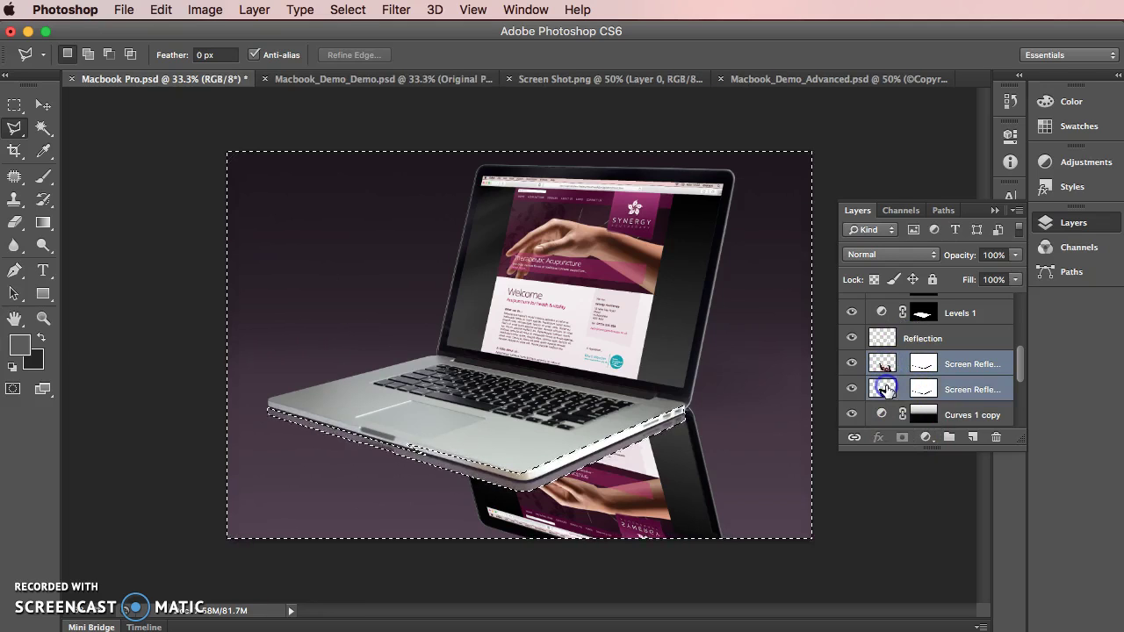
pyautogui.hotkey('ctrl', 'e')
pyautogui.moveTo(916, 363); pyautogui.dragTo(904, 438)
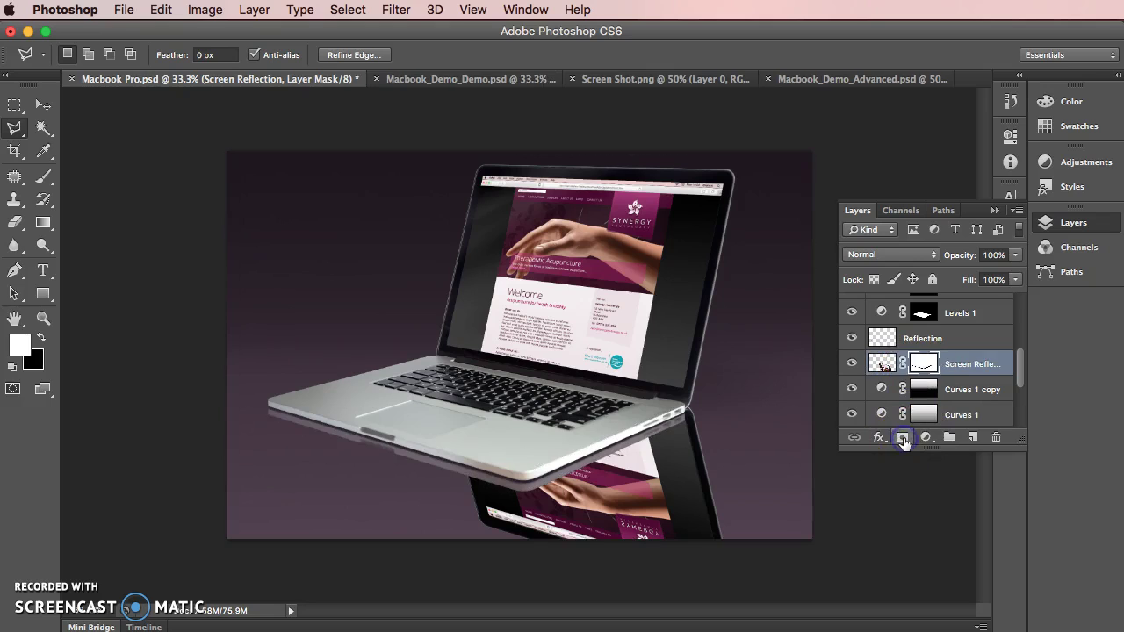
# Compare the merged Screen Reflection on and off, then lower its opacity to 16%.
pyautogui.click(904, 364)
pyautogui.click(852, 364)
pyautogui.click(852, 364)
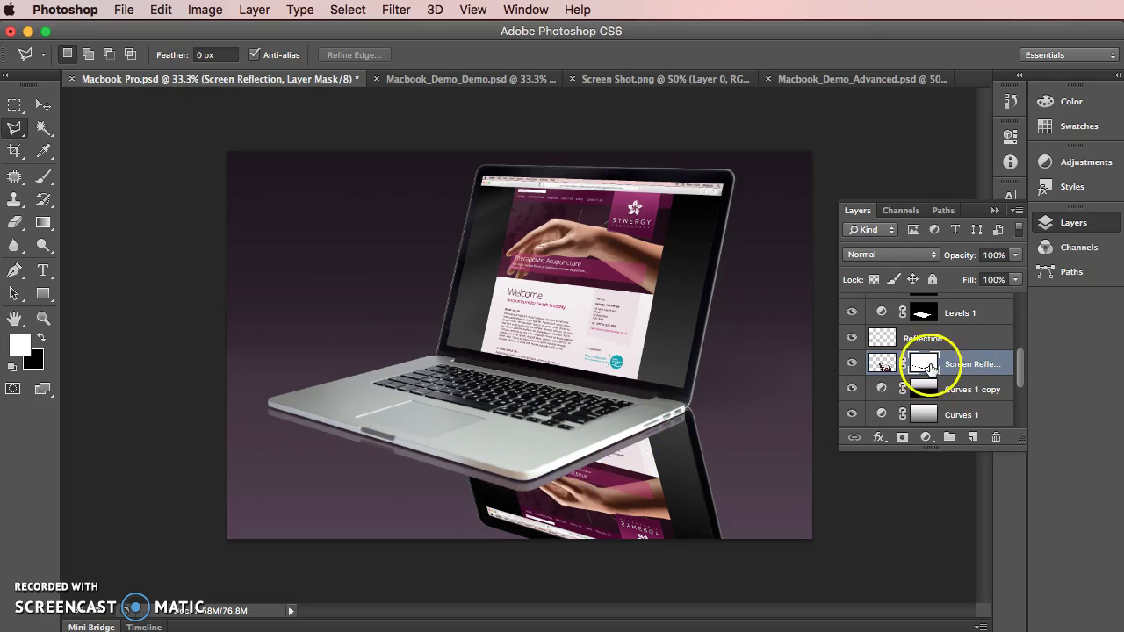
pyautogui.click(1017, 255)
pyautogui.moveTo(987, 279); pyautogui.dragTo(948, 278)
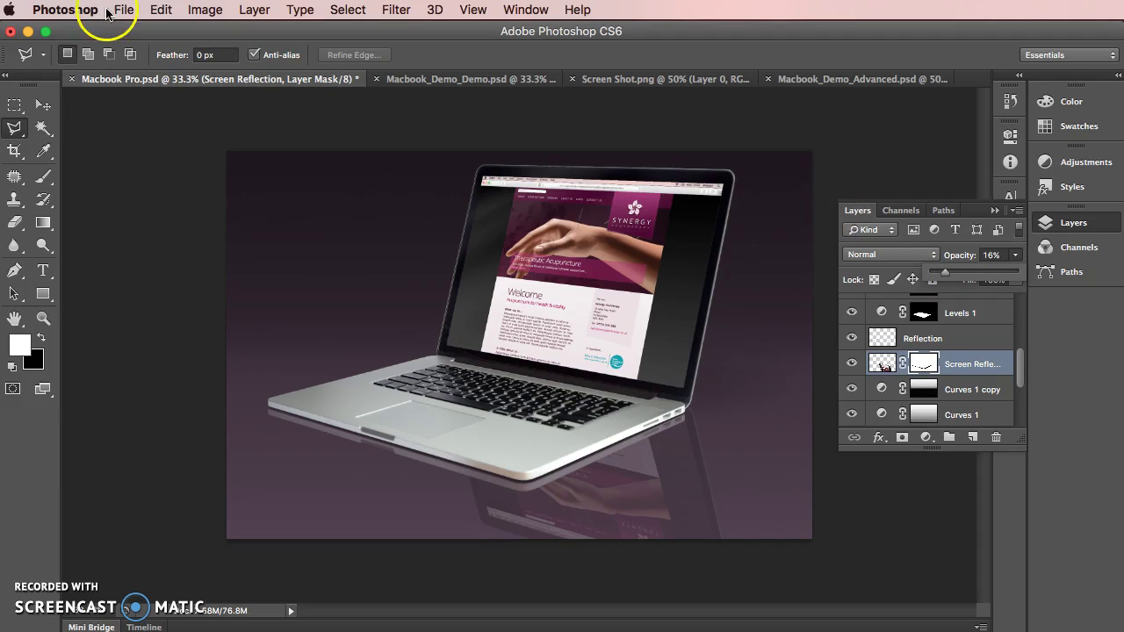
pyautogui.click(14, 105)
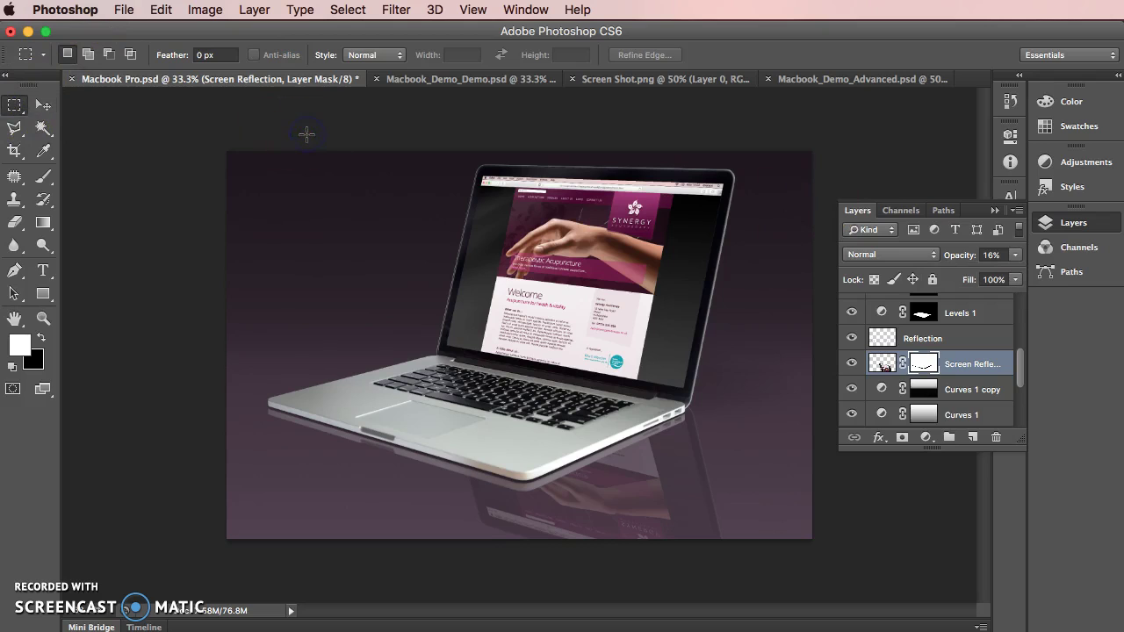
pyautogui.press('super+plus')
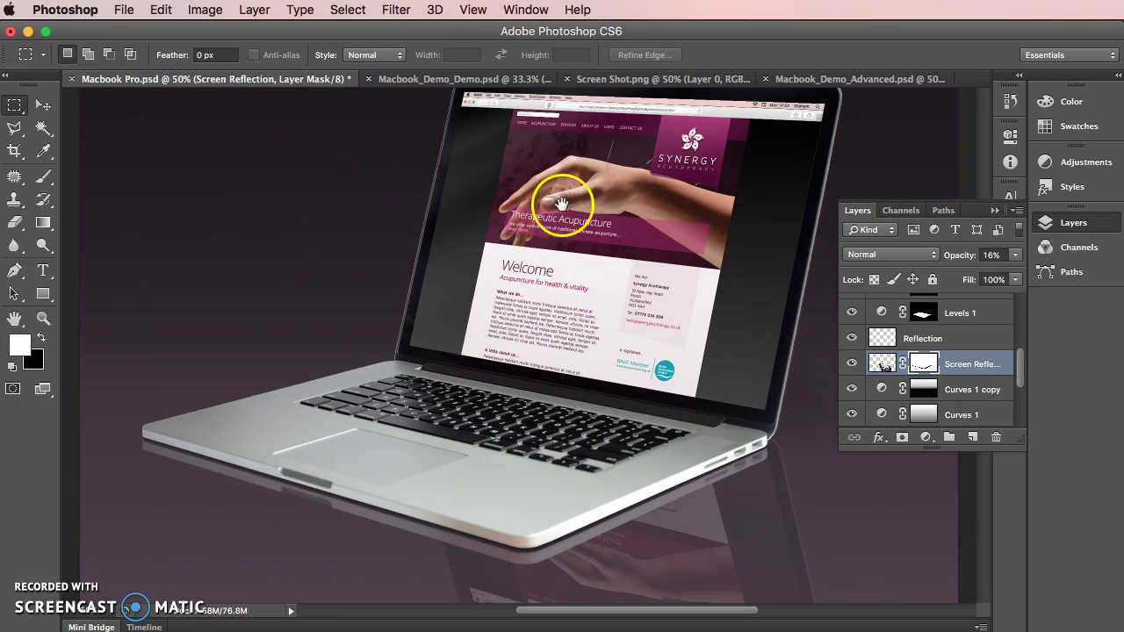
pyautogui.scroll(2, 532, 238)
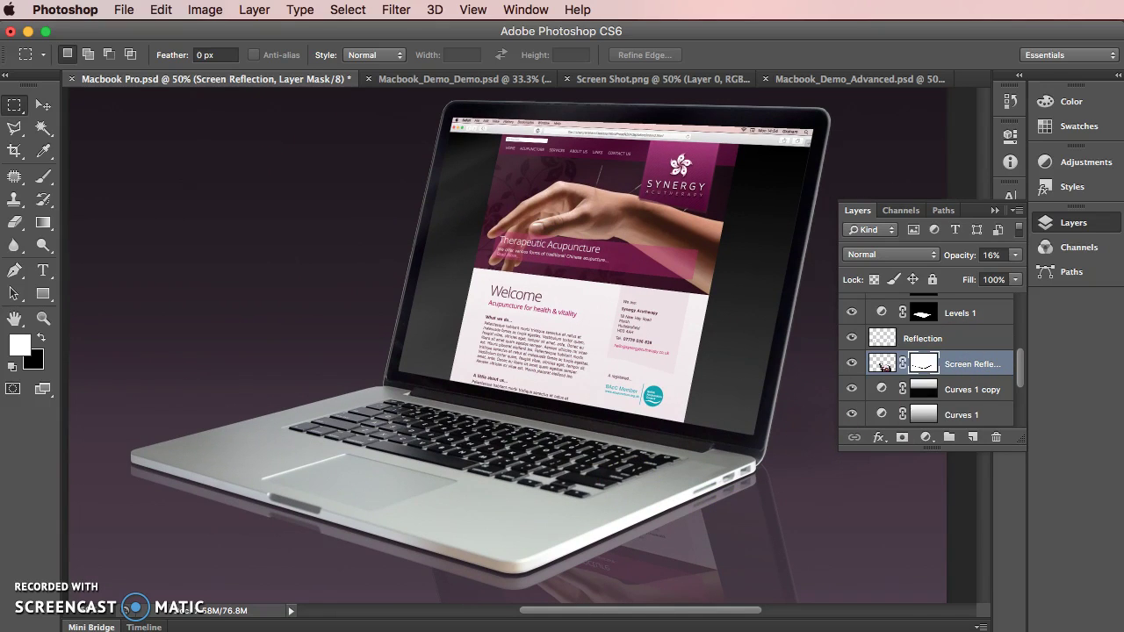
pyautogui.click(852, 364)
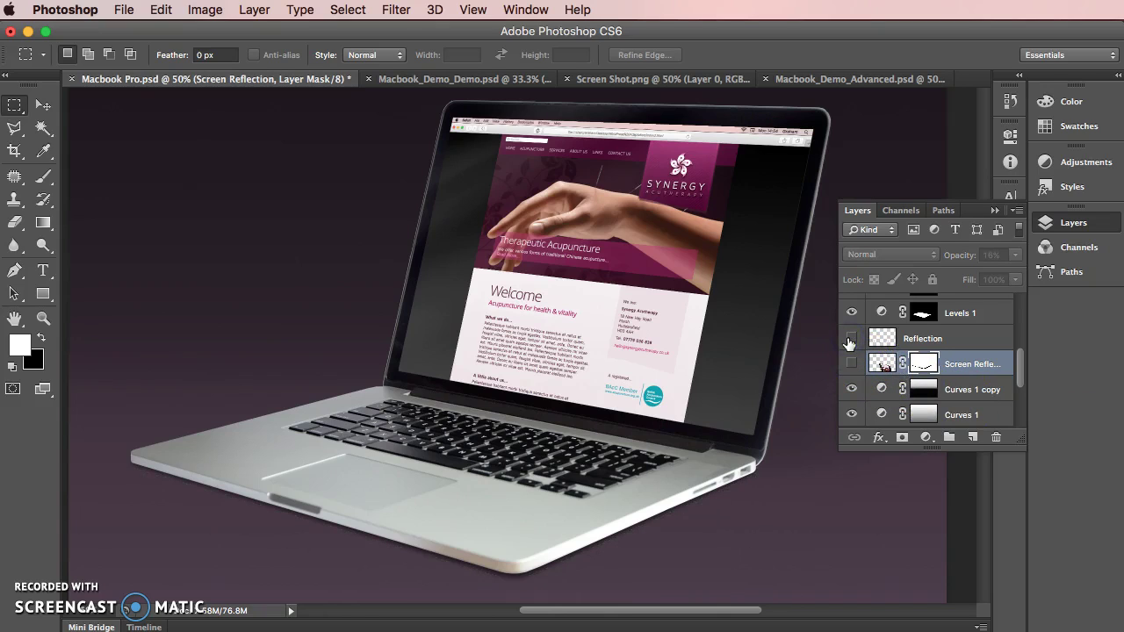
pyautogui.click(851, 338)
pyautogui.click(851, 364)
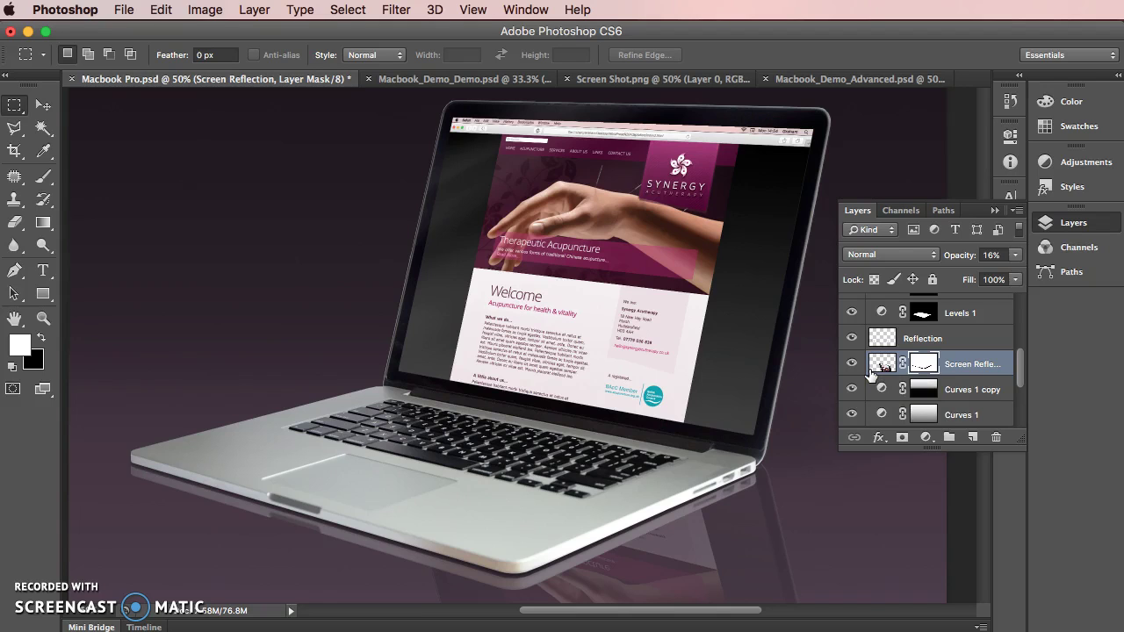
pyautogui.press('super+equal')
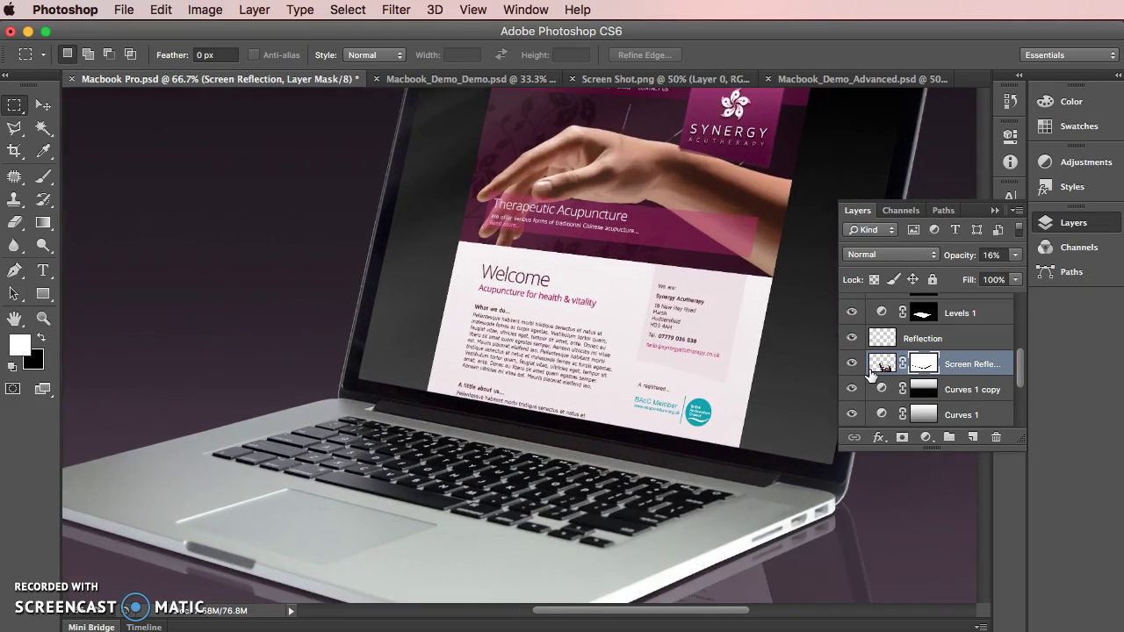
pyautogui.press('super+minus')
pyautogui.press('super+minus')
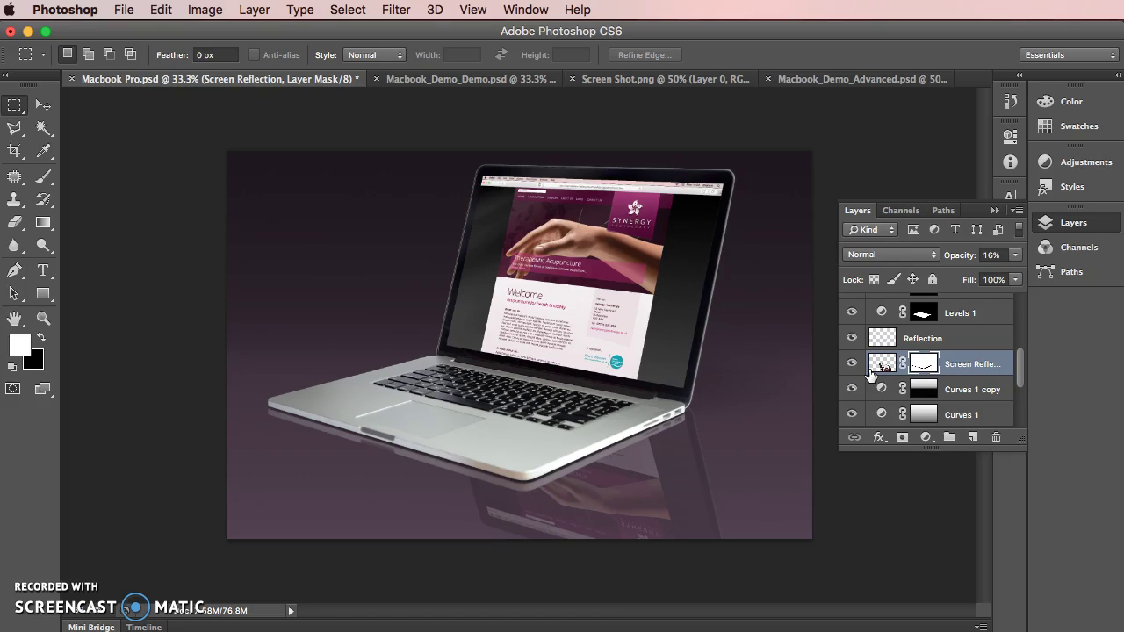
pyautogui.moveTo(871, 374); pyautogui.dragTo(930, 396)
pyautogui.press('super+equal')
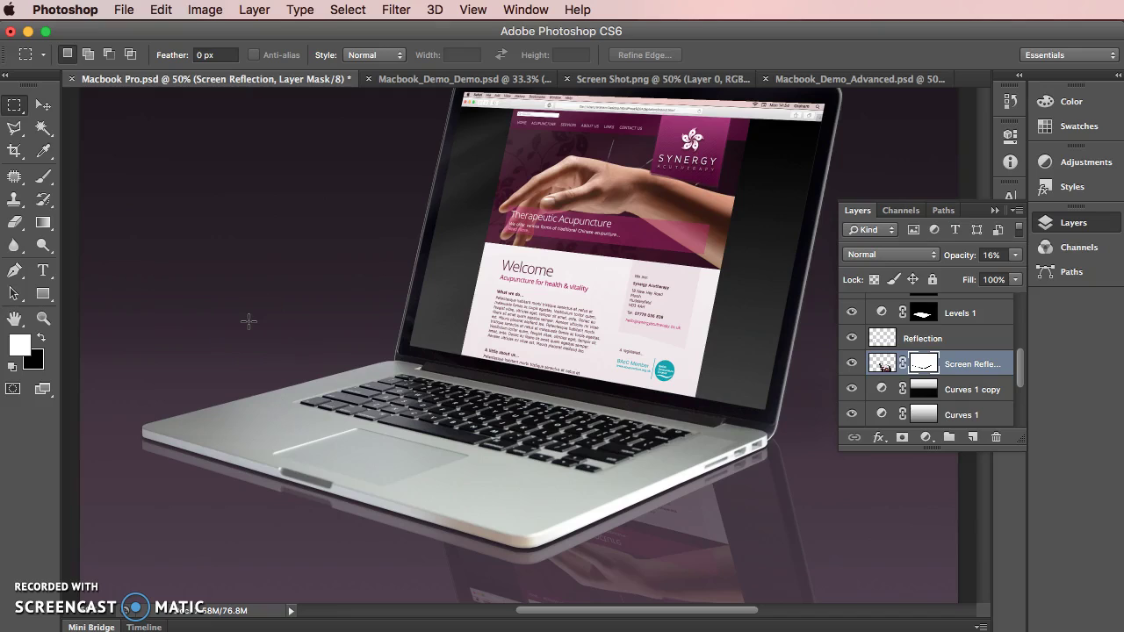
pyautogui.click(413, 288)
pyautogui.press('super+minus')
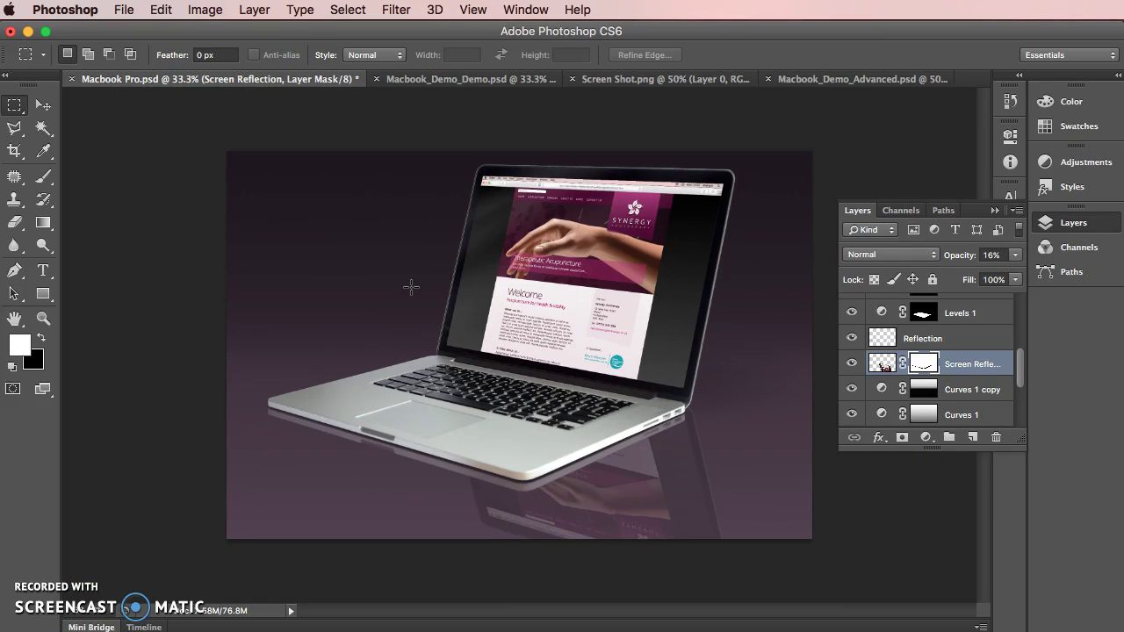
pyautogui.scroll(-5, 894, 369)
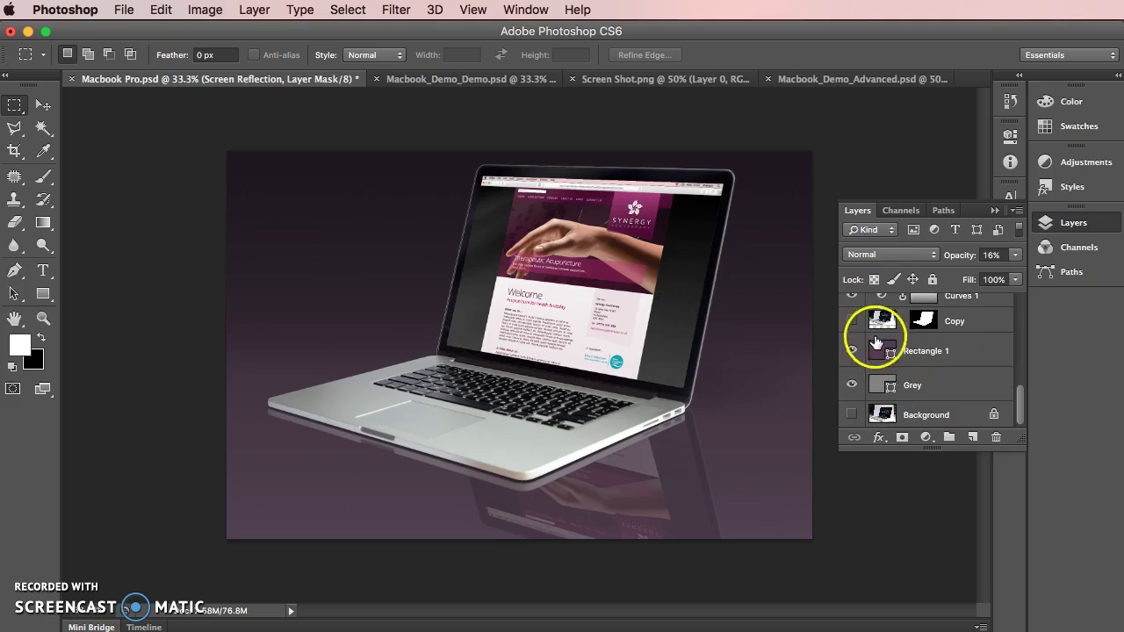
pyautogui.doubleClick(876, 342)
pyautogui.click(651, 295)
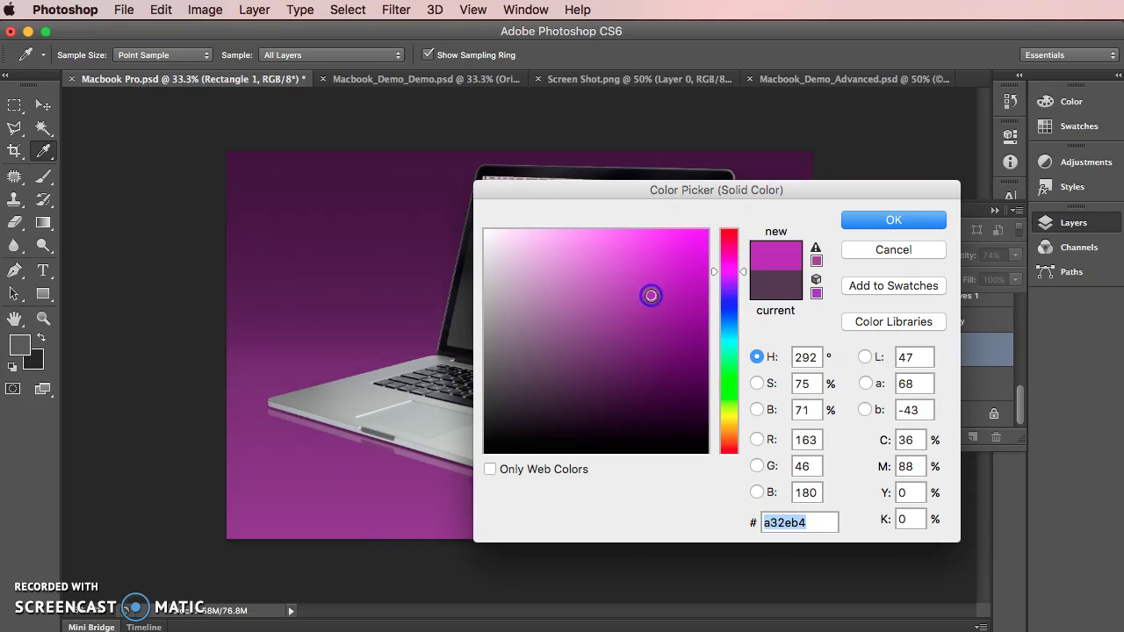
pyautogui.click(735, 326)
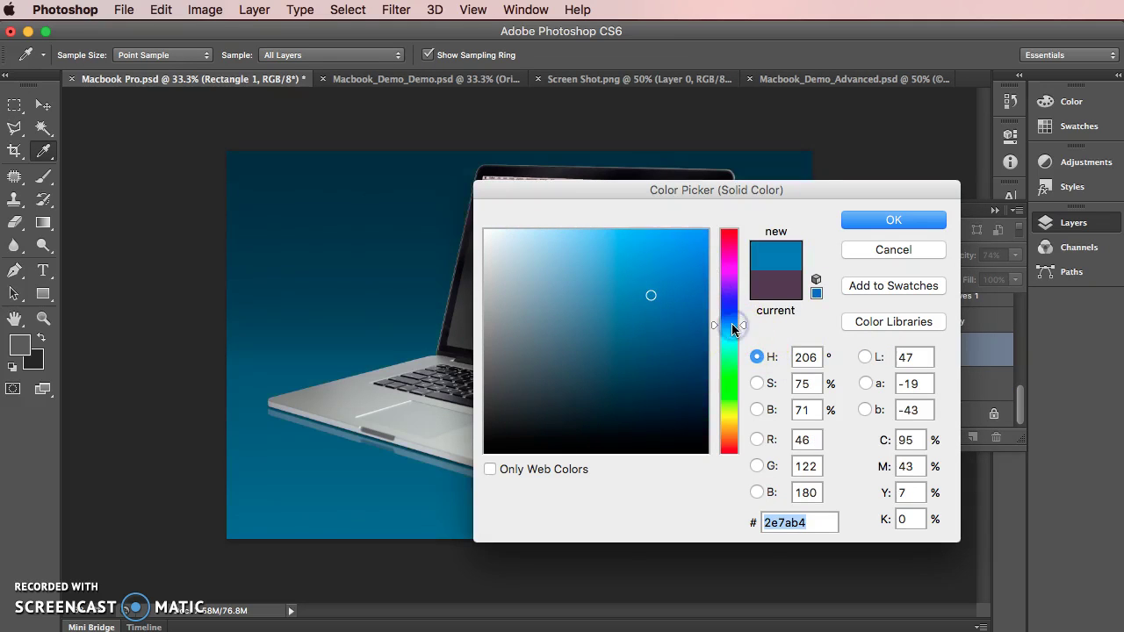
pyautogui.click(894, 250)
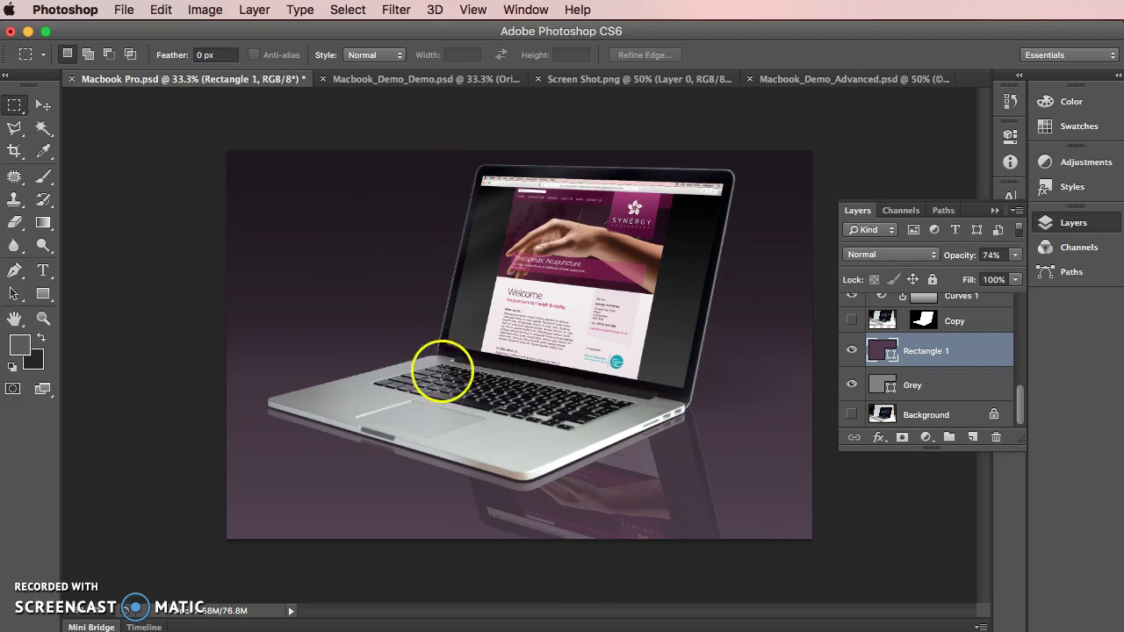
pyautogui.click(852, 351)
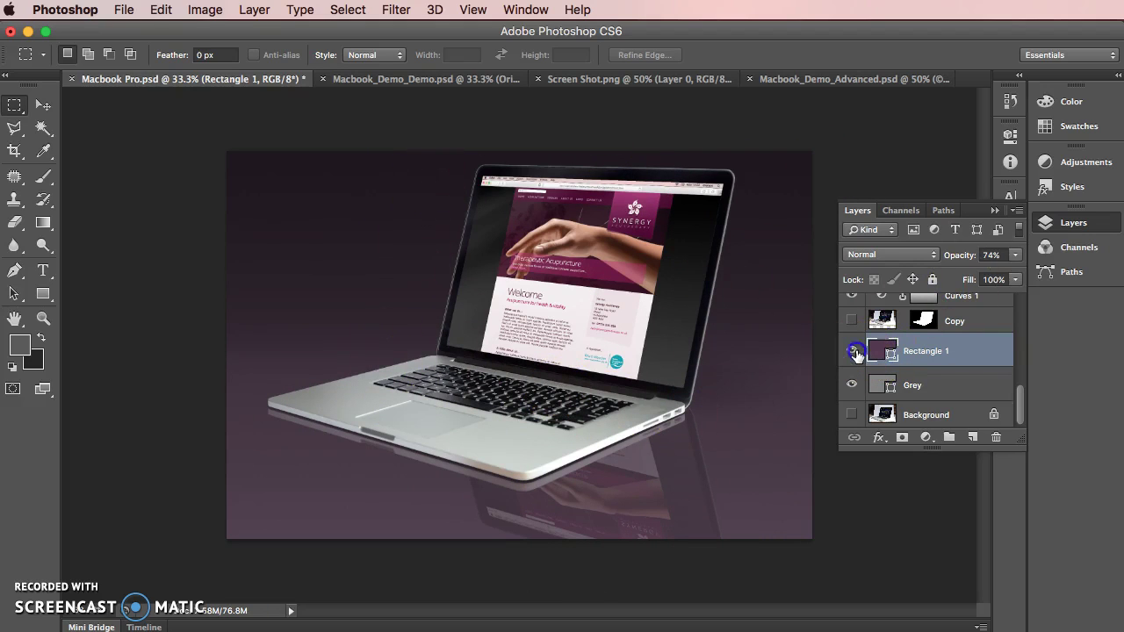
pyautogui.click(853, 352)
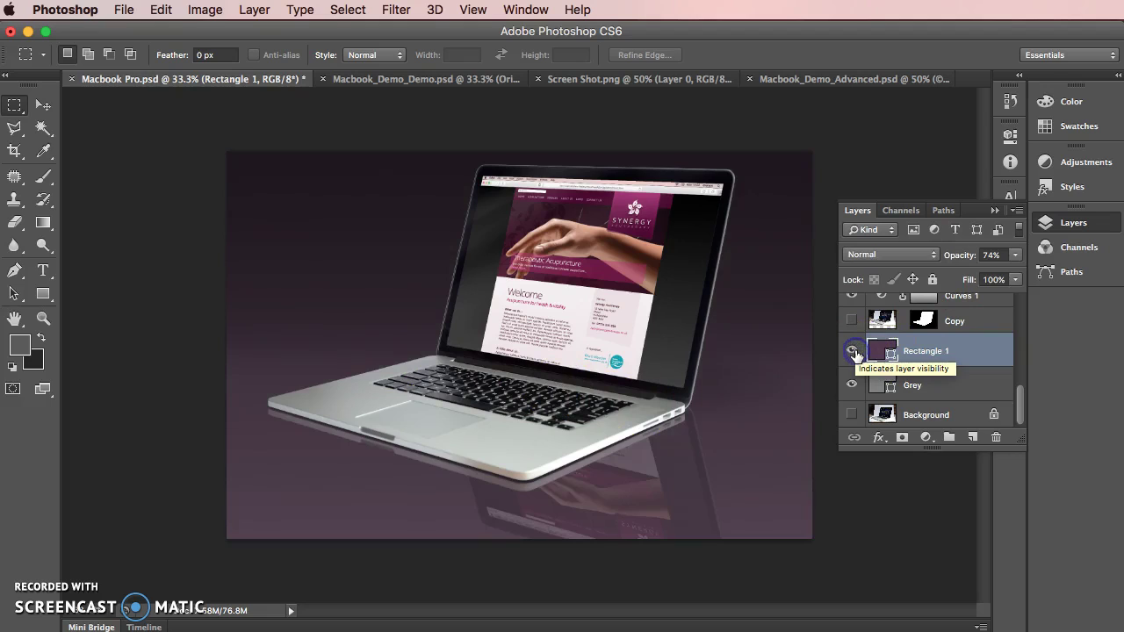
pyautogui.click(853, 352)
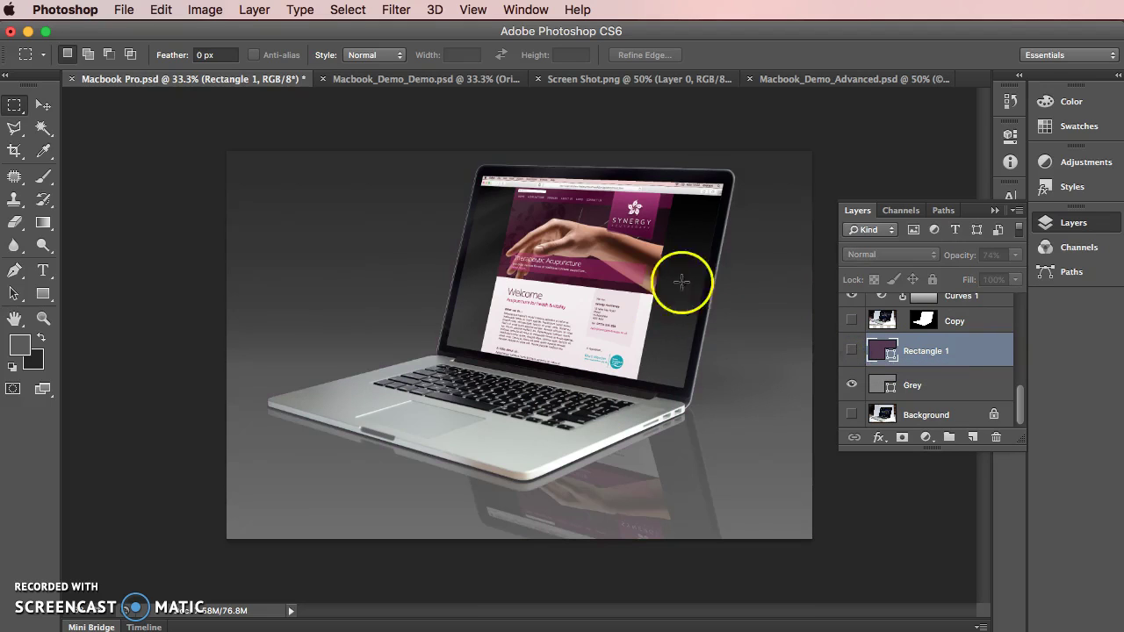
pyautogui.click(852, 351)
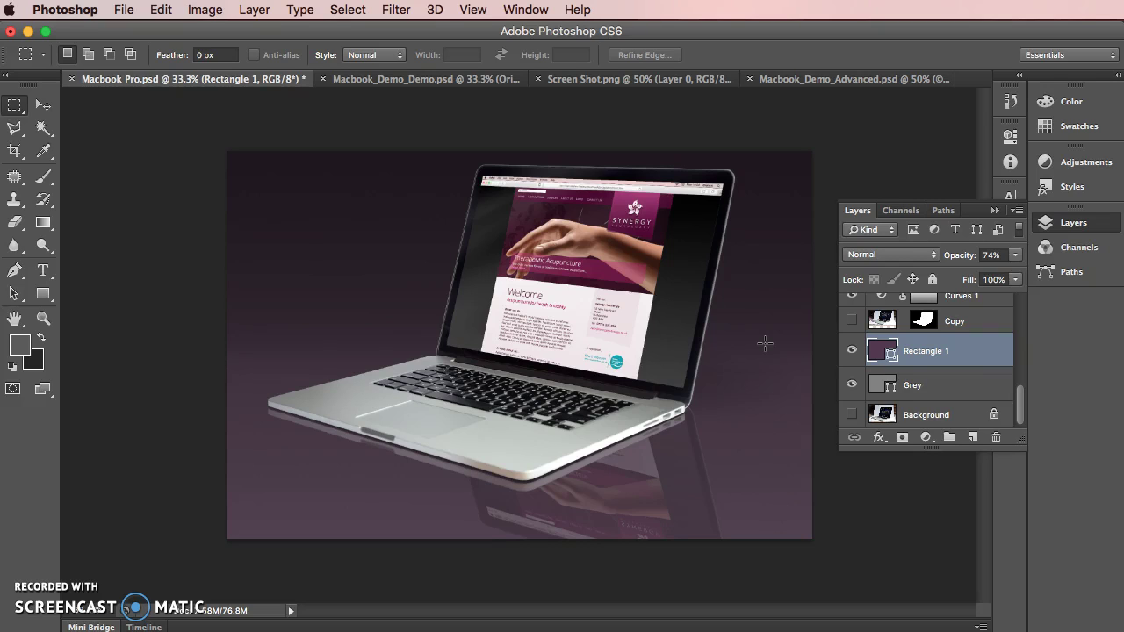
# Scroll the Layers panel and select Layer 2.
pyautogui.click(1022, 414)
pyautogui.moveTo(1022, 413); pyautogui.dragTo(1022, 305)
pyautogui.click(885, 307)
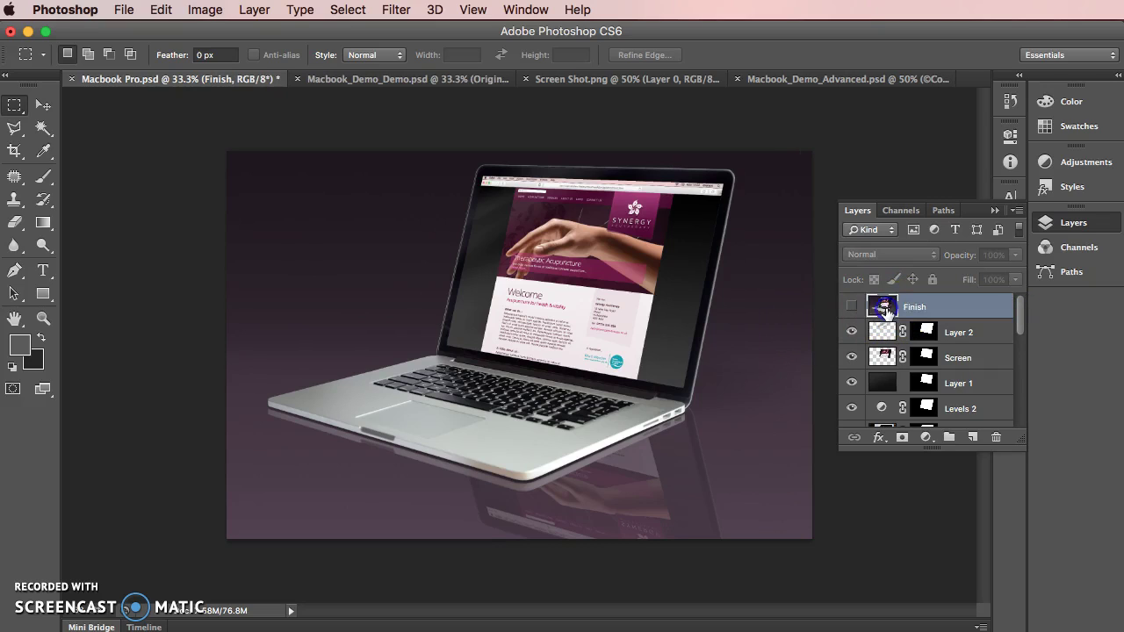
pyautogui.click(883, 332)
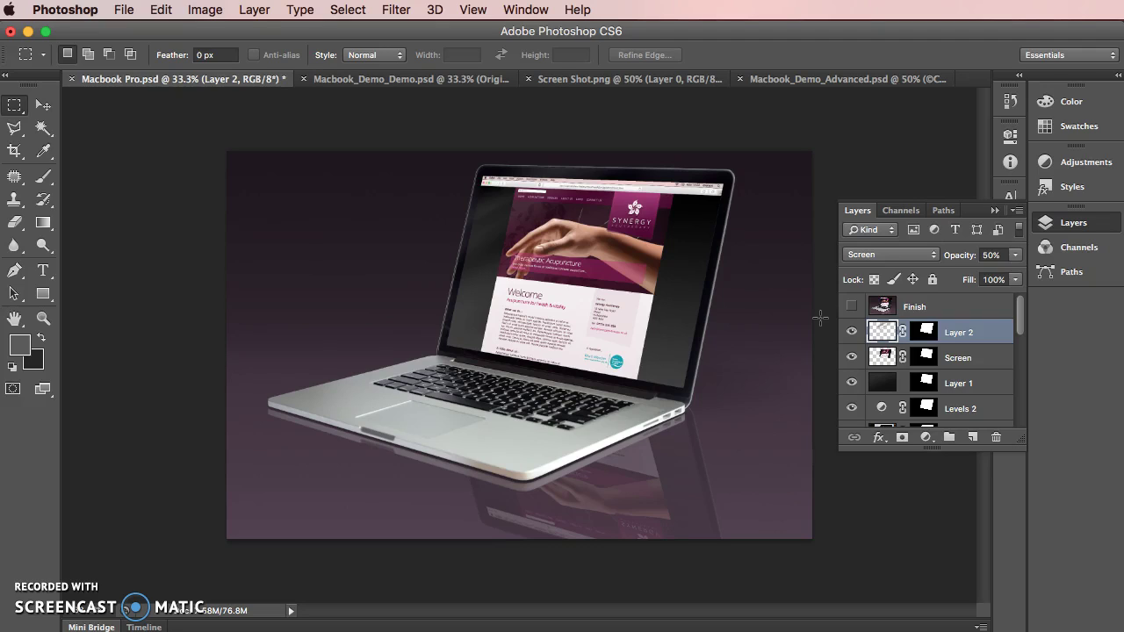
# Stamp all visible layers into a new Layer 3 and drag it up toward the Finish layer.
pyautogui.press('super+alt+shift+e')
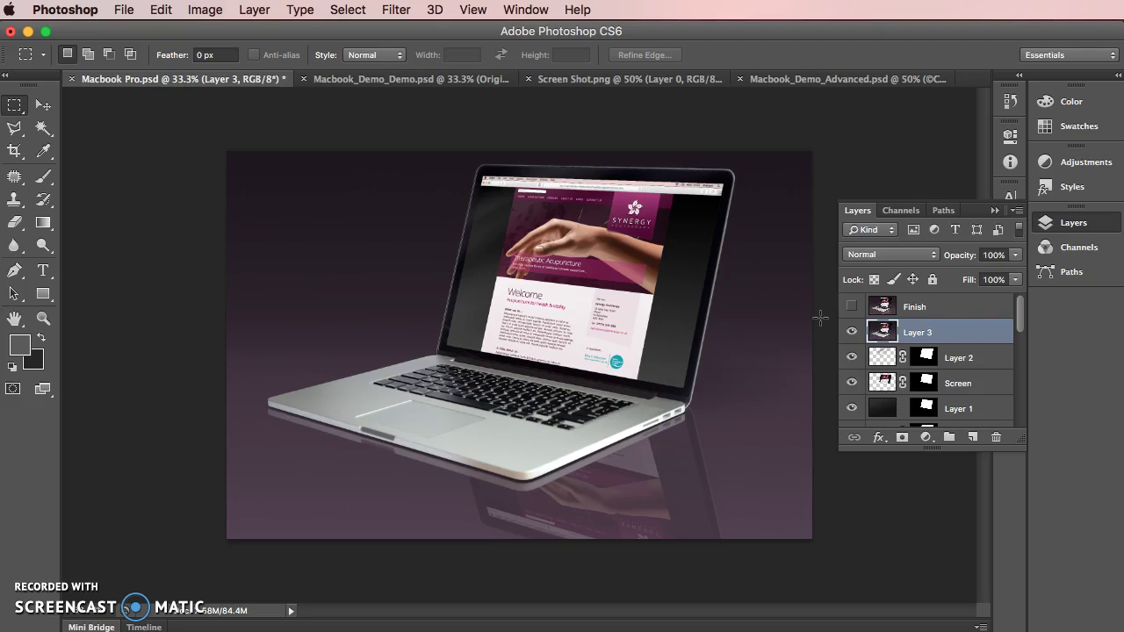
pyautogui.click(986, 328)
pyautogui.press('super+z')
pyautogui.click(924, 332)
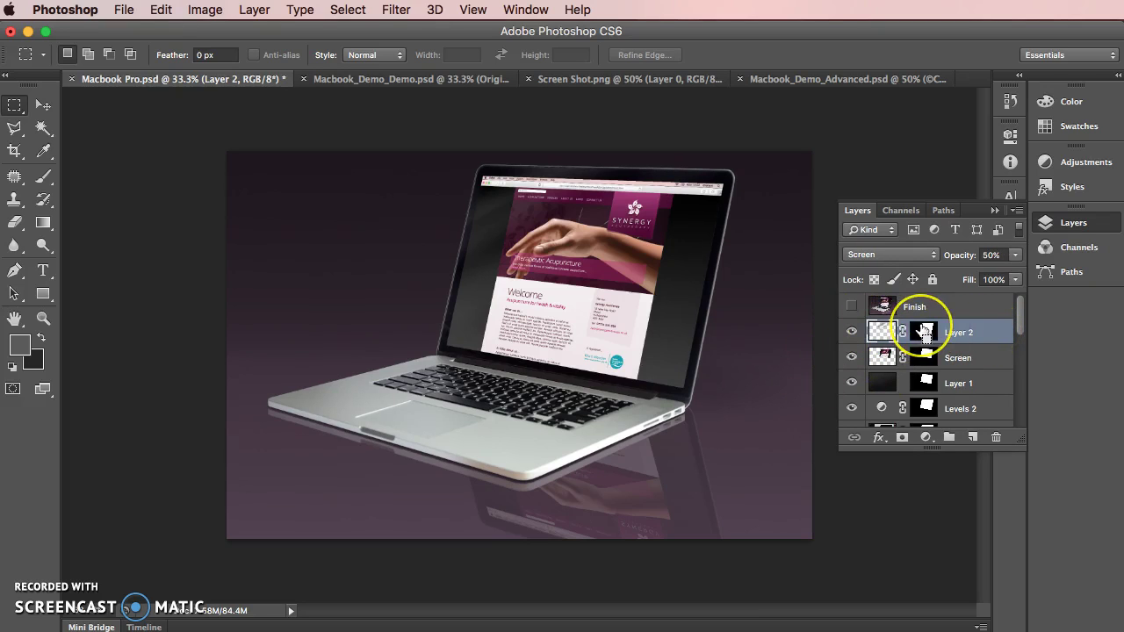
pyautogui.press('super+z')
pyautogui.click(894, 335)
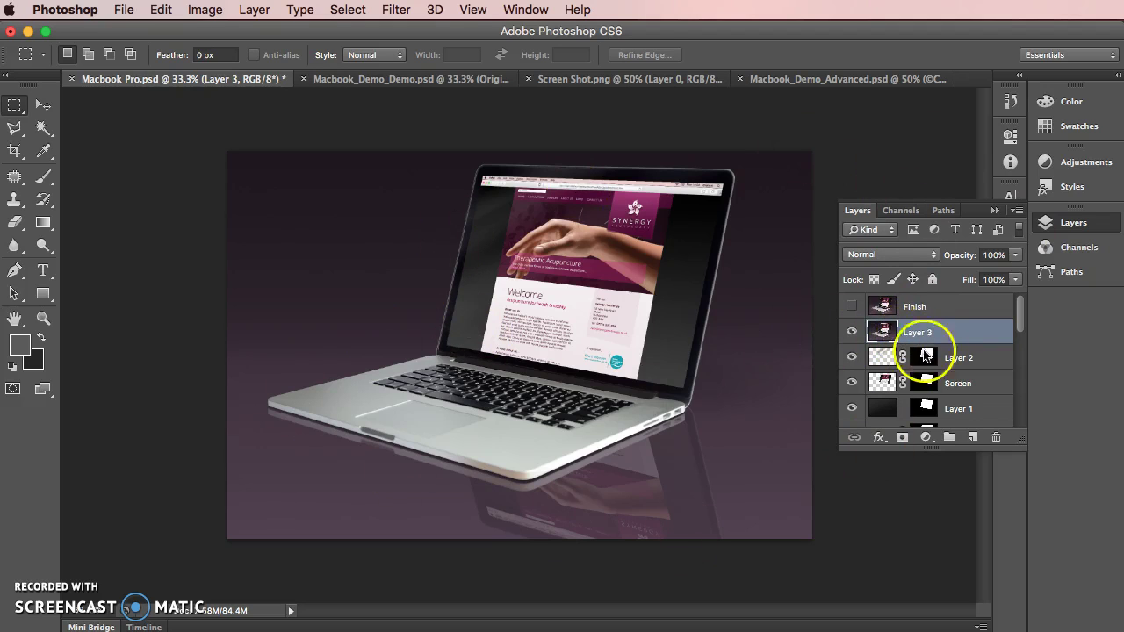
pyautogui.click(851, 332)
pyautogui.click(852, 332)
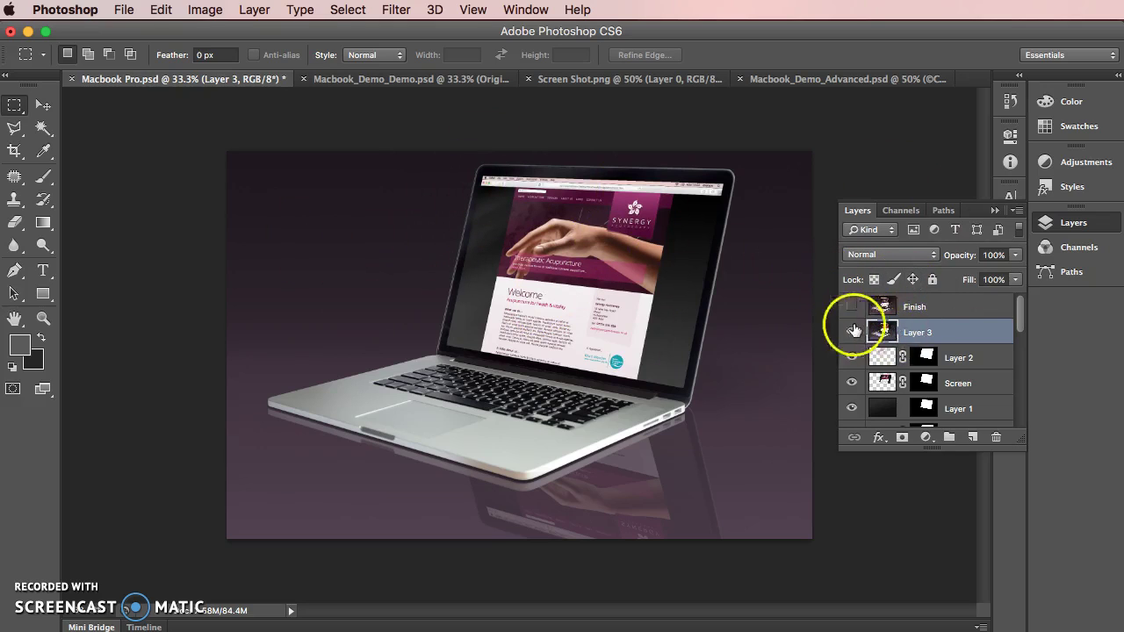
pyautogui.moveTo(882, 337); pyautogui.dragTo(565, 188)
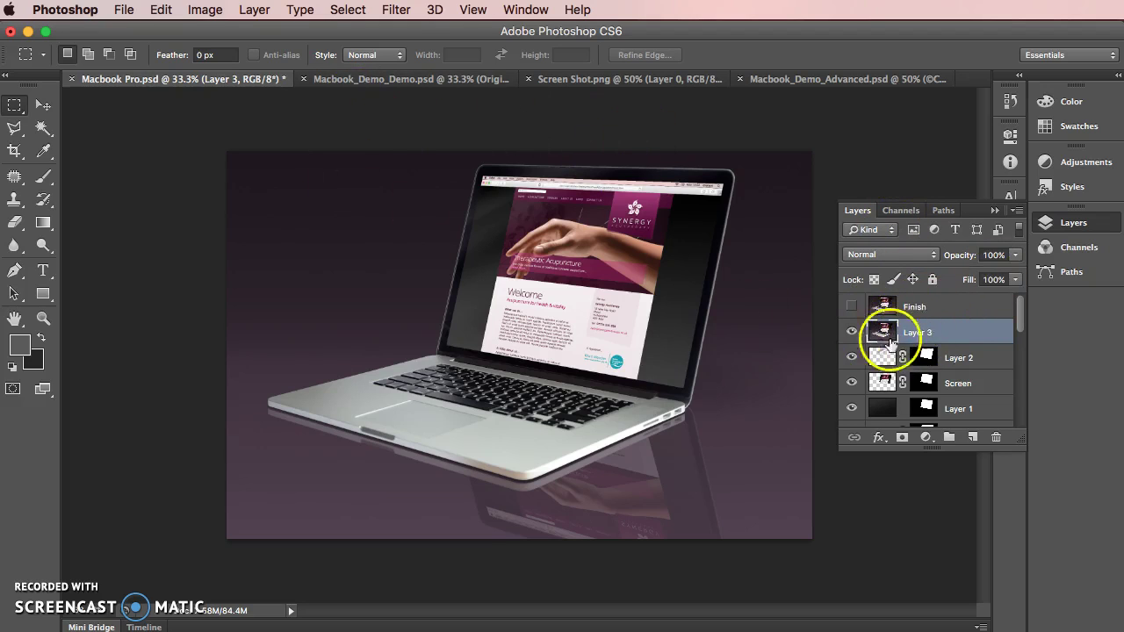
# Start a Tilt-Shift blur and place its upper focus line at the top of the screen.
pyautogui.click(398, 9)
pyautogui.moveTo(423, 216)
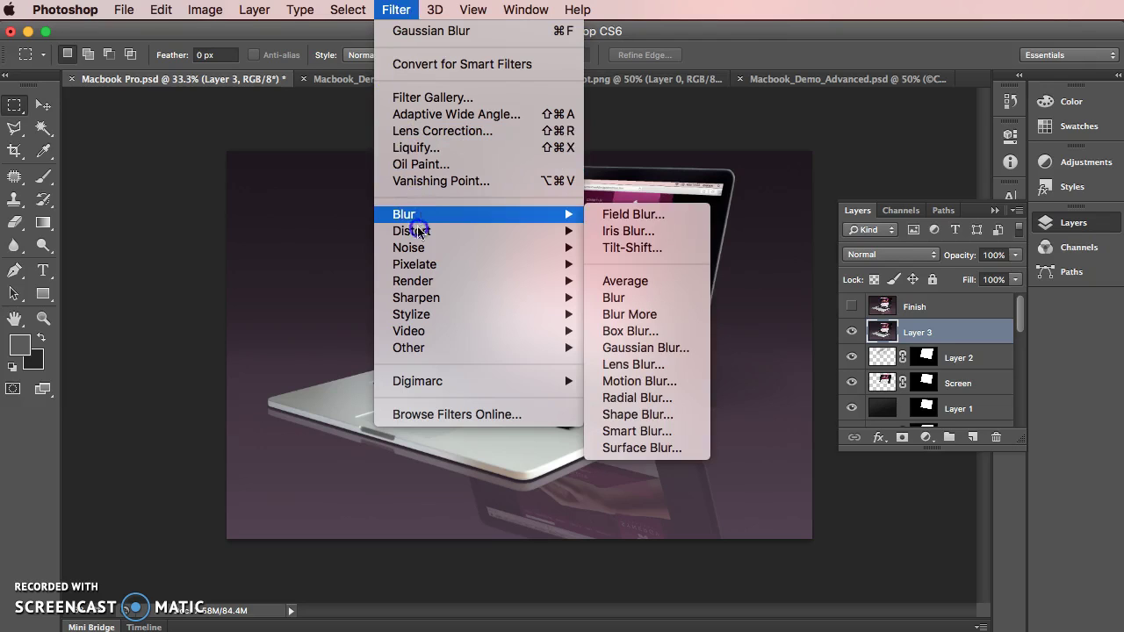
pyautogui.click(430, 218)
pyautogui.click(650, 248)
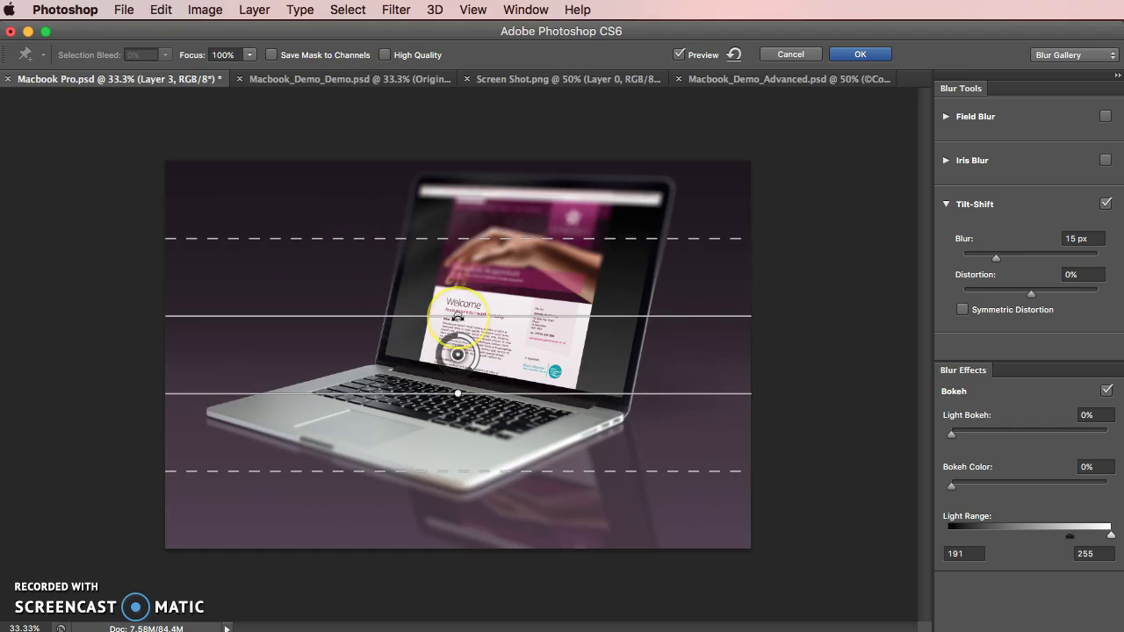
pyautogui.moveTo(458, 317); pyautogui.dragTo(457, 200)
pyautogui.moveTo(461, 359); pyautogui.dragTo(460, 354)
pyautogui.moveTo(524, 301); pyautogui.dragTo(537, 327)
pyautogui.moveTo(519, 163); pyautogui.dragTo(521, 176)
pyautogui.click(522, 96)
pyautogui.moveTo(520, 120)
pyautogui.mouseDown()
pyautogui.moveTo(519, 143)
pyautogui.moveTo(523, 115)
pyautogui.mouseUp()
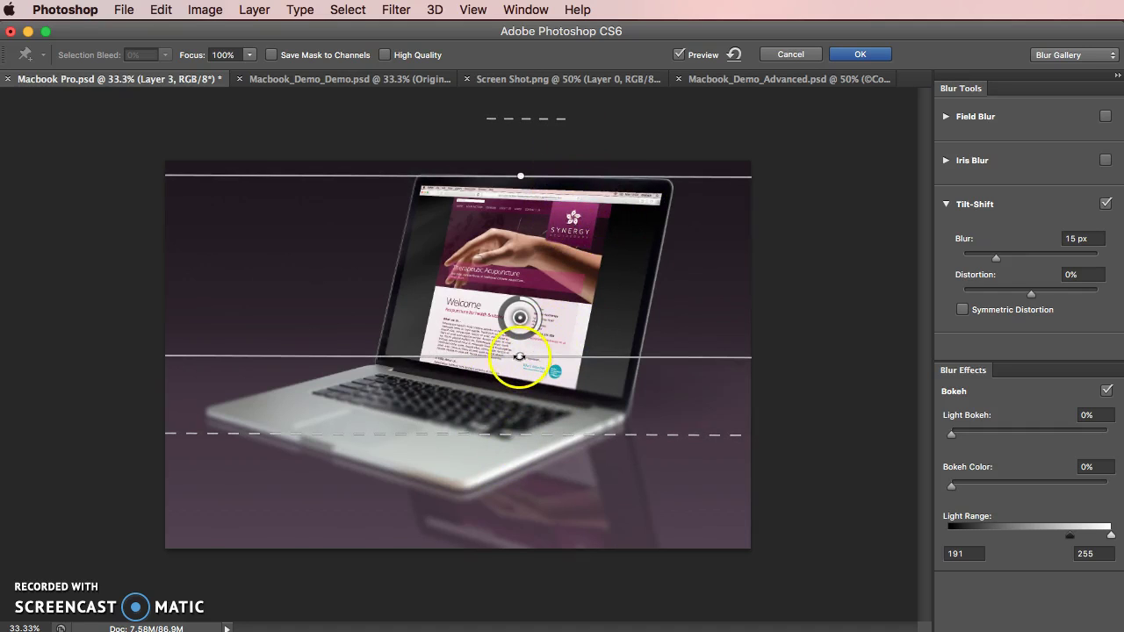
# Lower and rotate the sharp band to match the laptop's tilt, then apply the 15 px blur.
pyautogui.moveTo(520, 363); pyautogui.dragTo(521, 380)
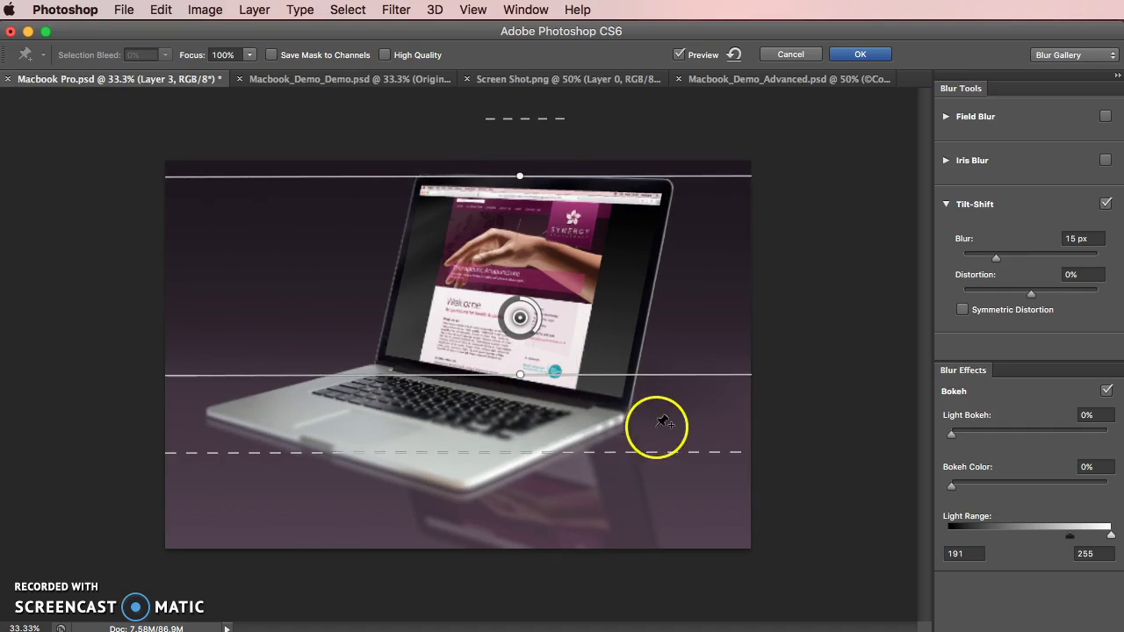
pyautogui.moveTo(693, 466); pyautogui.dragTo(655, 480)
pyautogui.moveTo(530, 381)
pyautogui.mouseDown()
pyautogui.moveTo(513, 376)
pyautogui.moveTo(516, 390)
pyautogui.mouseUp()
pyautogui.moveTo(489, 472); pyautogui.dragTo(487, 519)
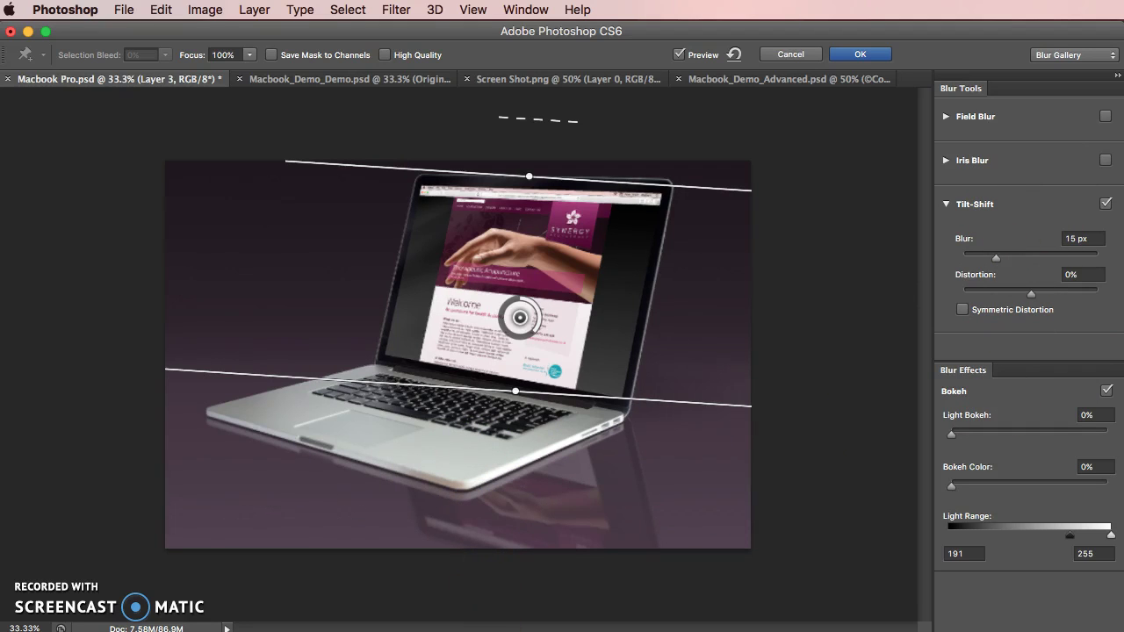
pyautogui.moveTo(511, 546); pyautogui.dragTo(507, 463)
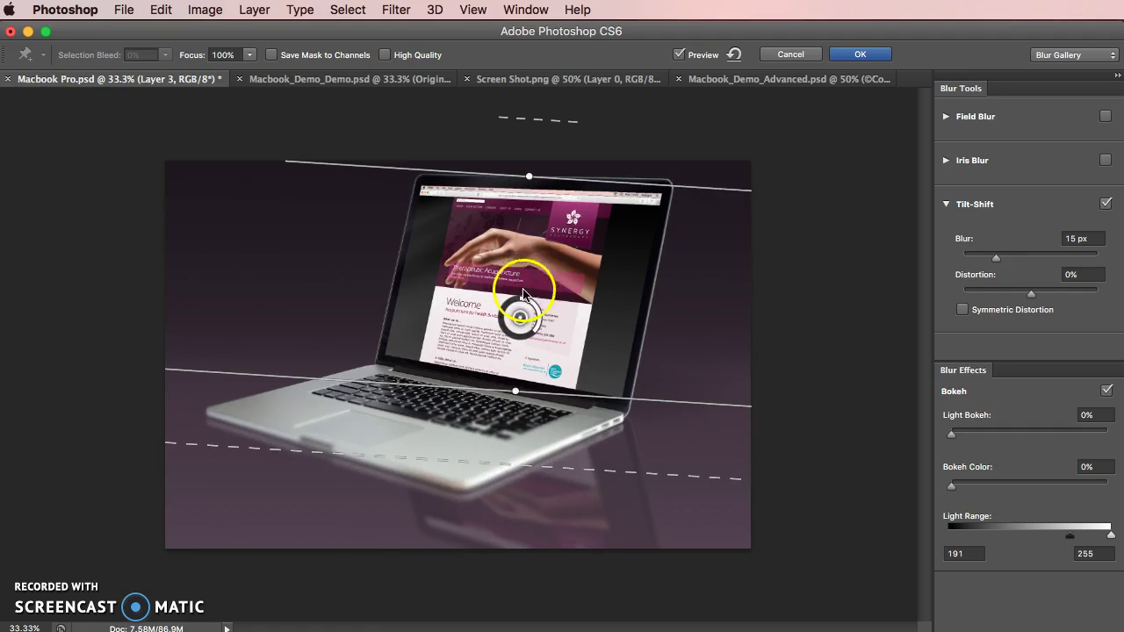
pyautogui.moveTo(679, 497); pyautogui.dragTo(673, 502)
pyautogui.moveTo(481, 464); pyautogui.dragTo(477, 554)
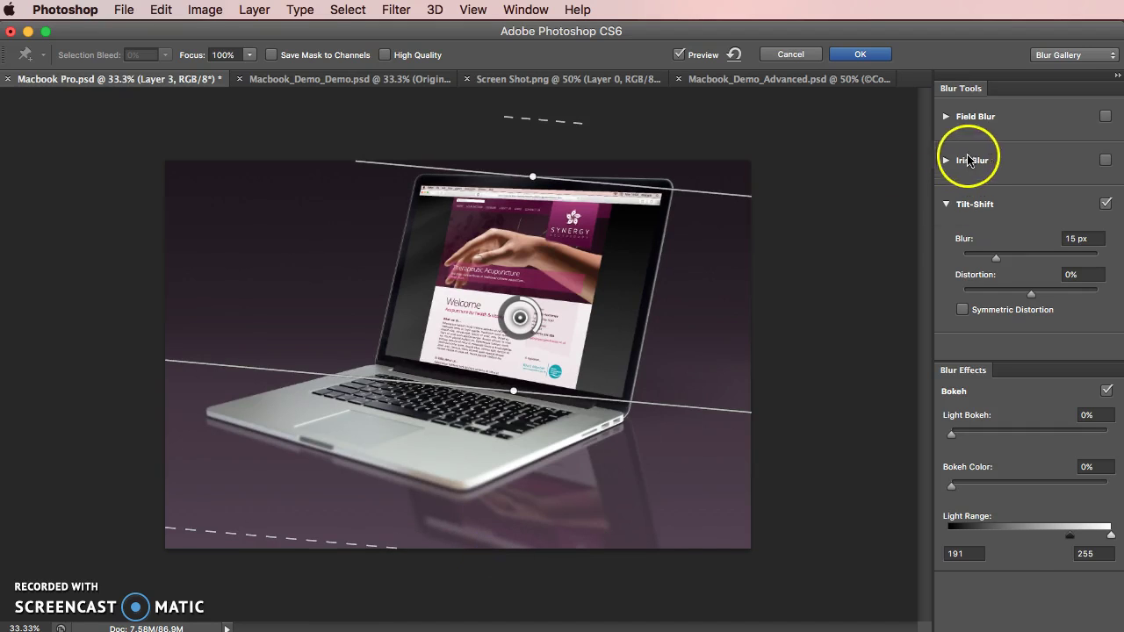
pyautogui.click(865, 55)
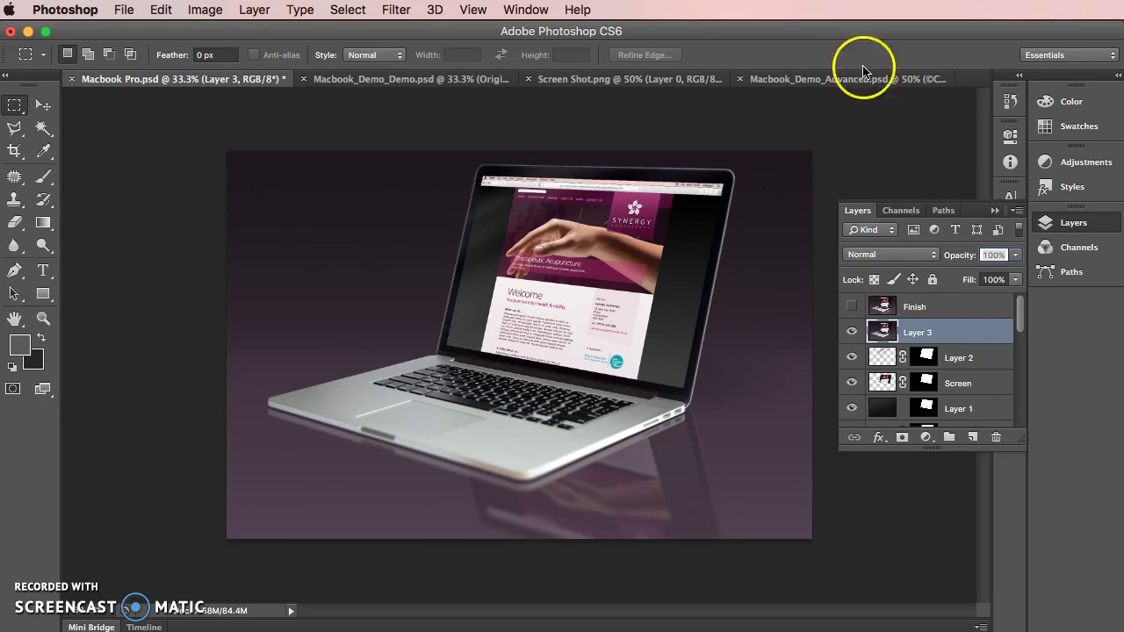
pyautogui.click(852, 333)
pyautogui.click(853, 333)
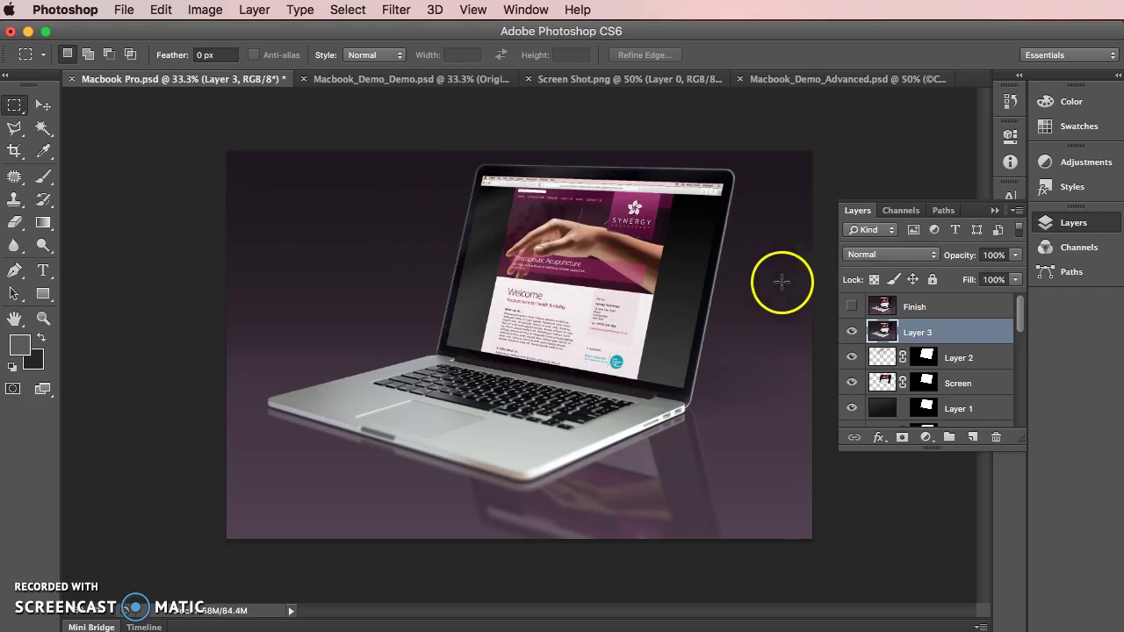
pyautogui.scroll(-4, 890, 372)
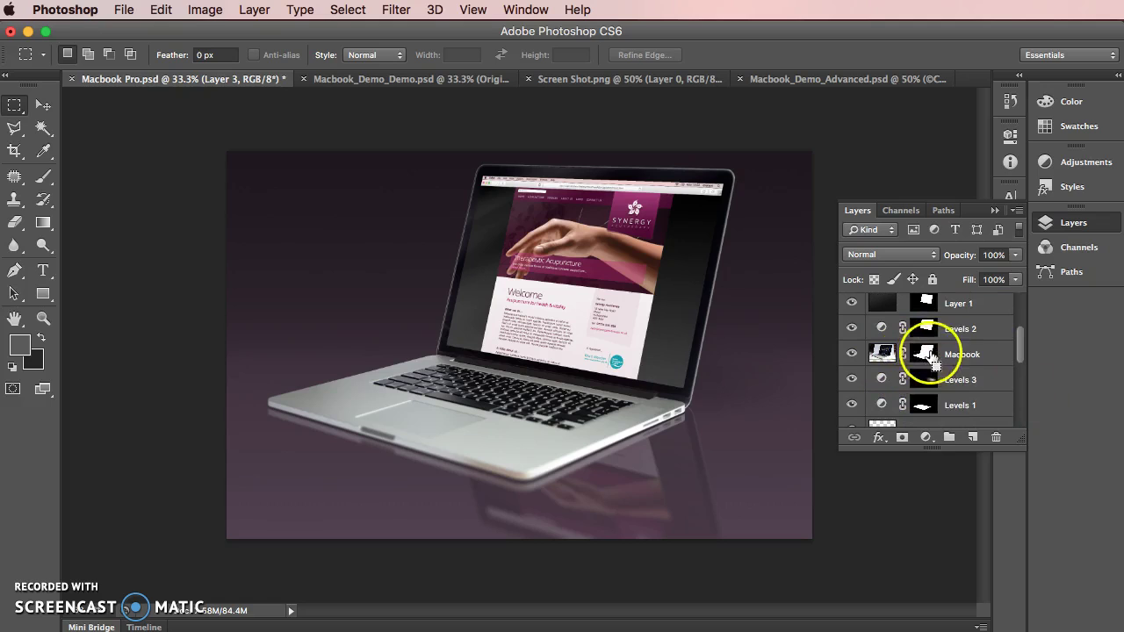
# Load the Macbook mask selection and add a Levels layer with output white lowered to 185.
pyautogui.keyDown('super'); pyautogui.click(927, 354); pyautogui.keyUp('super')
pyautogui.scroll(4, 947, 387)
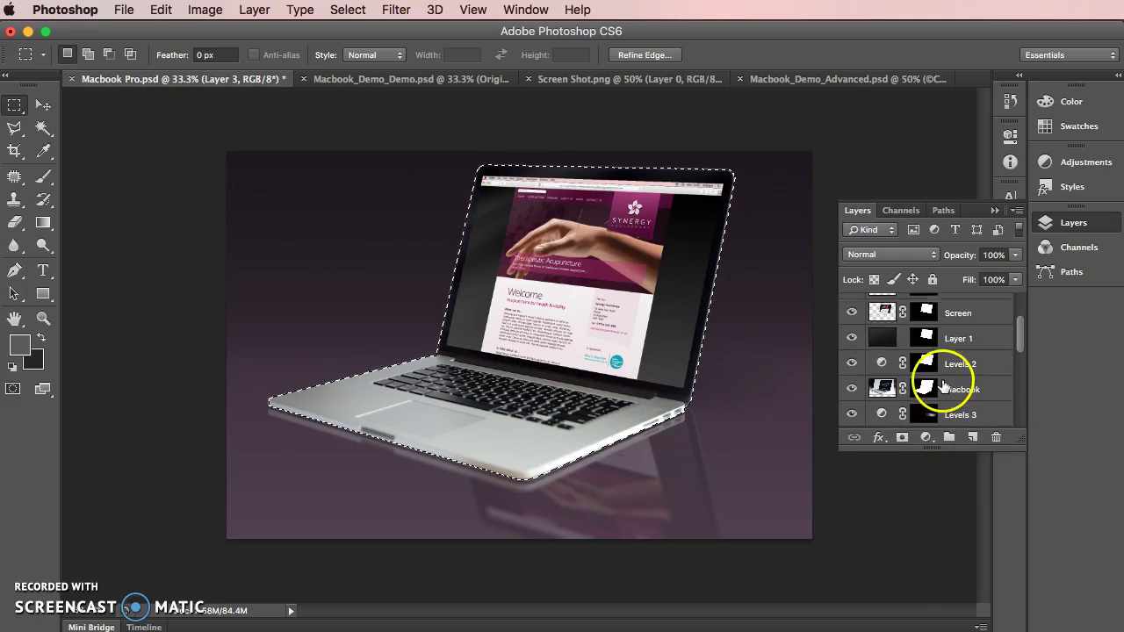
pyautogui.click(926, 437)
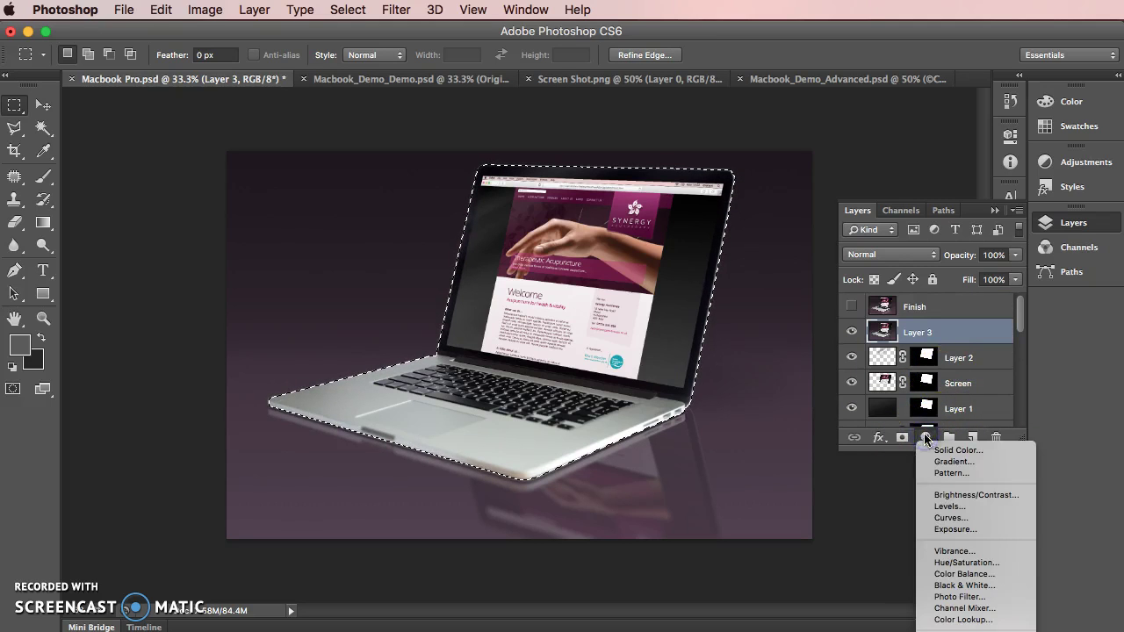
pyautogui.click(932, 507)
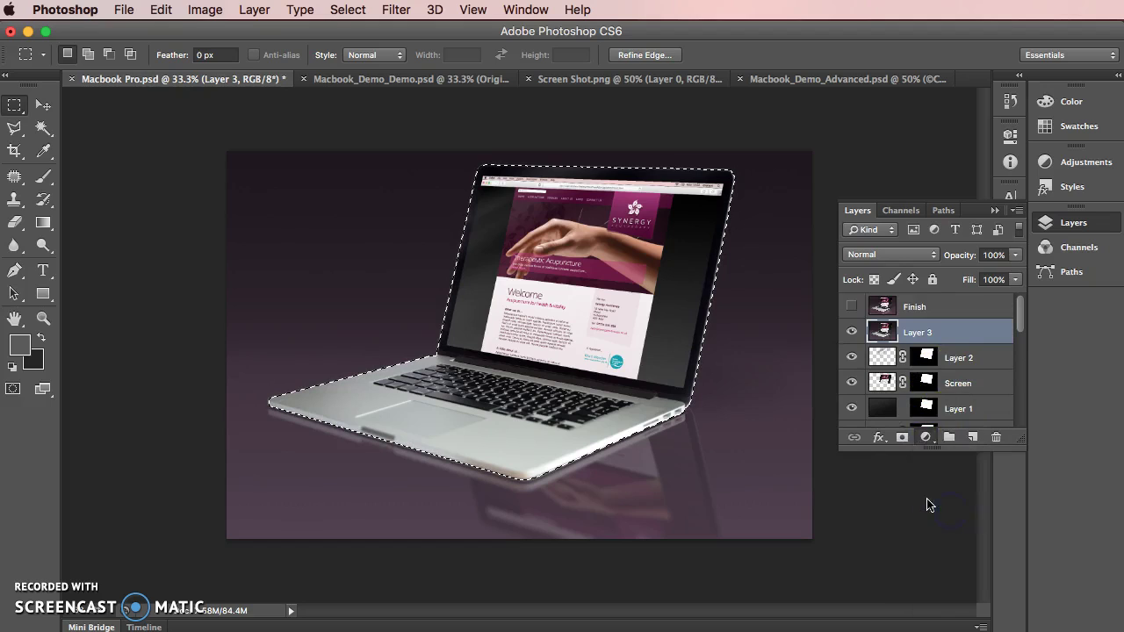
pyautogui.moveTo(938, 353); pyautogui.dragTo(915, 352)
pyautogui.click(903, 353)
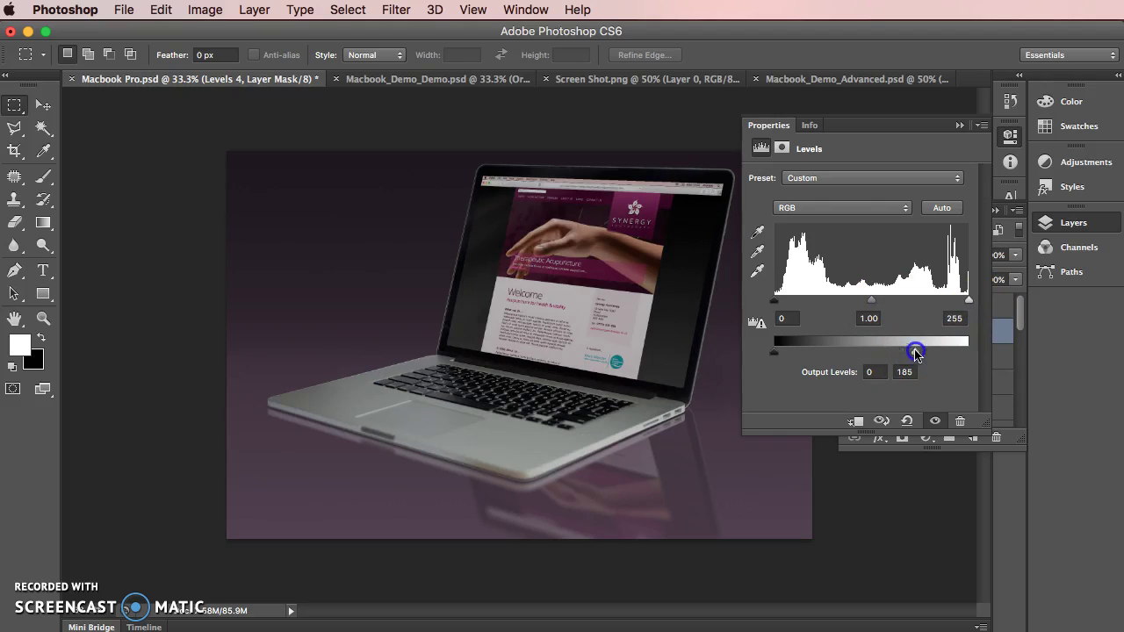
pyautogui.click(959, 127)
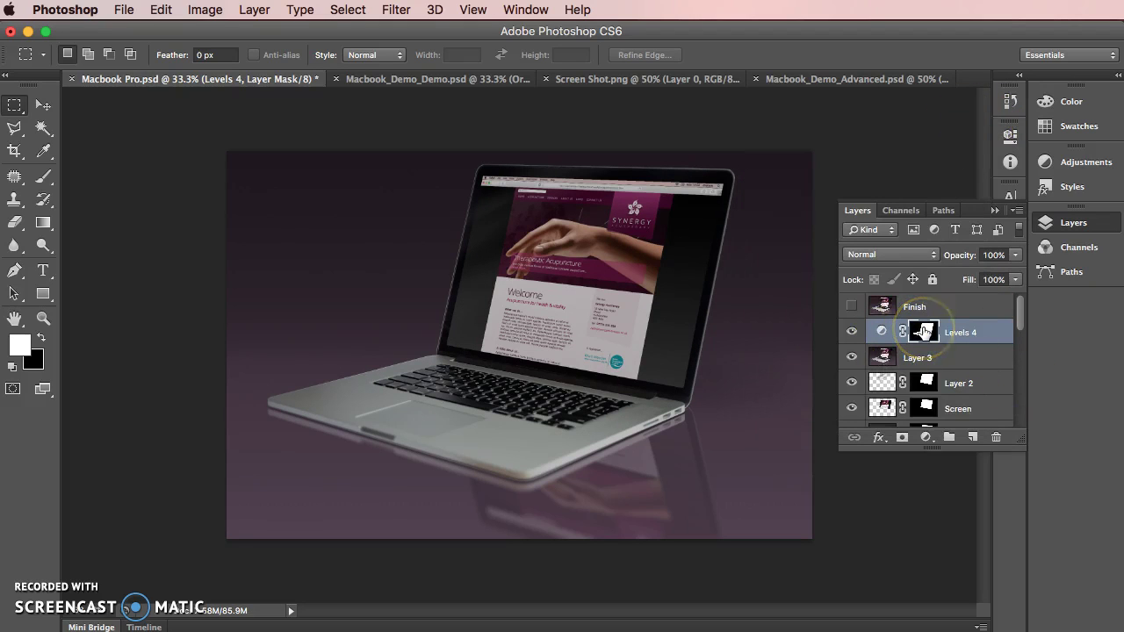
pyautogui.keyDown('super'); pyautogui.click(925, 332); pyautogui.keyUp('super')
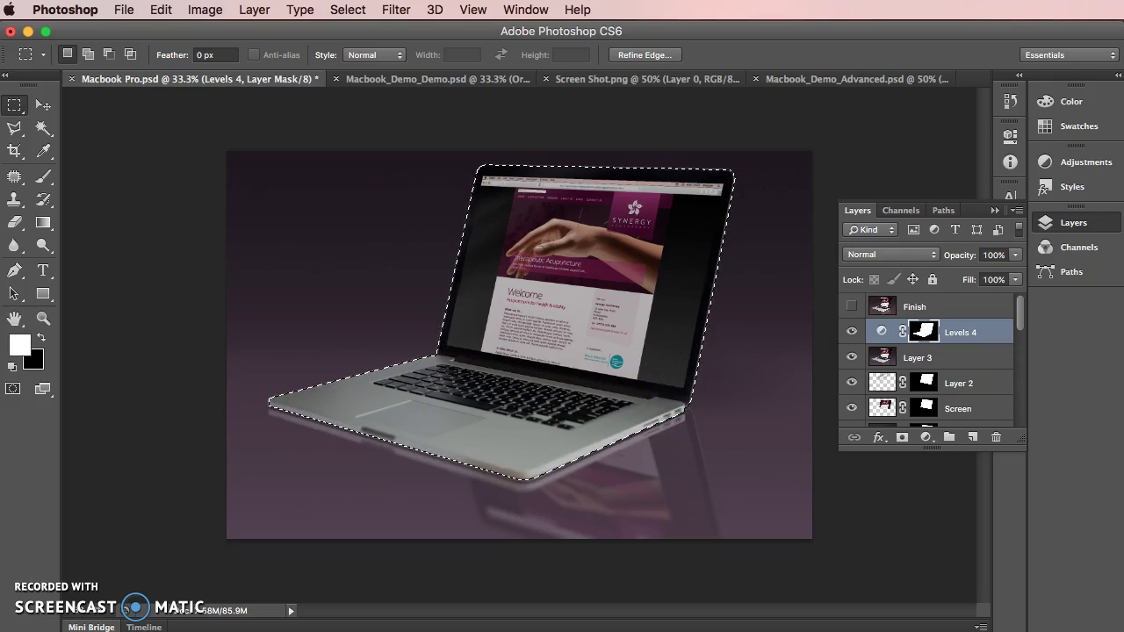
pyautogui.click(43, 223)
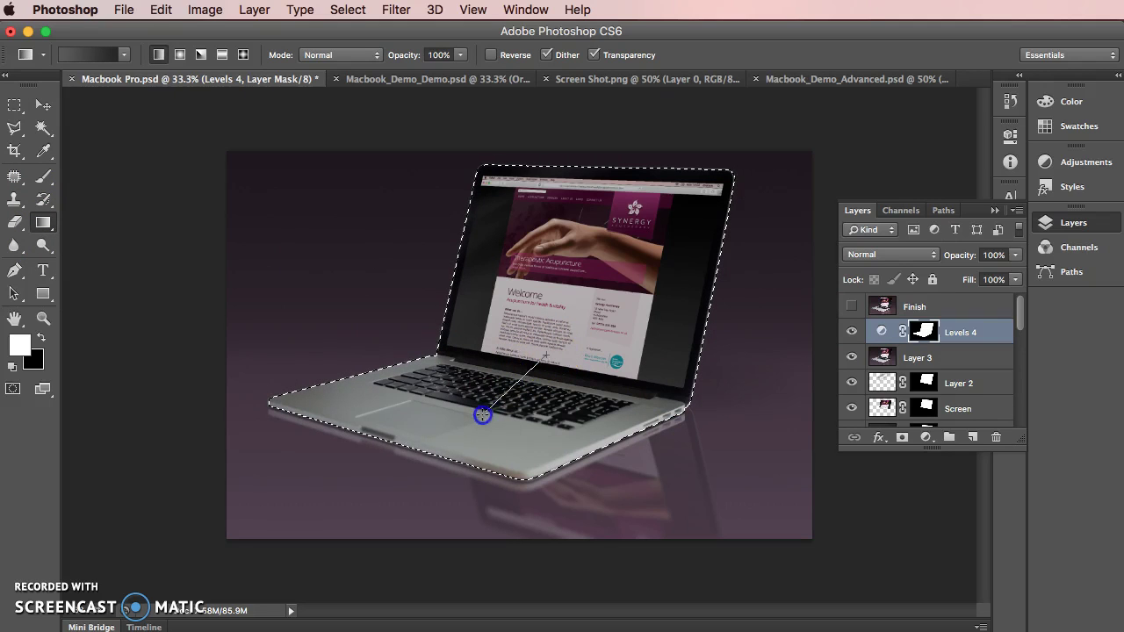
# Draw a gradient on the Levels 4 mask across the laptop base, deselect, and set opacity to 63%.
pyautogui.moveTo(483, 414); pyautogui.dragTo(483, 415)
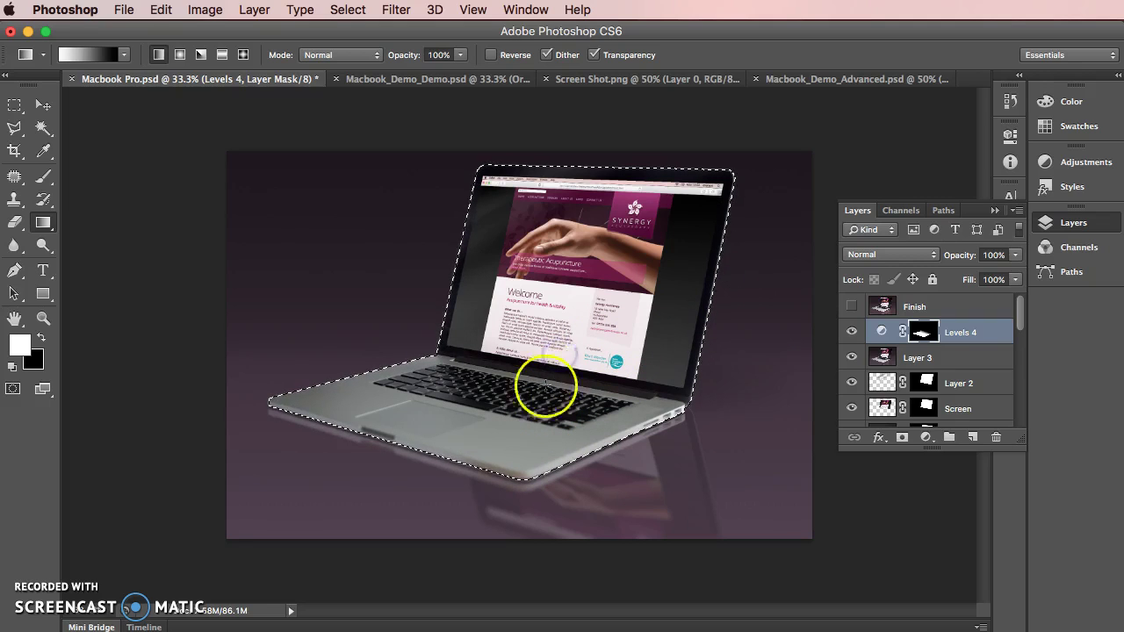
pyautogui.click(852, 333)
pyautogui.click(853, 333)
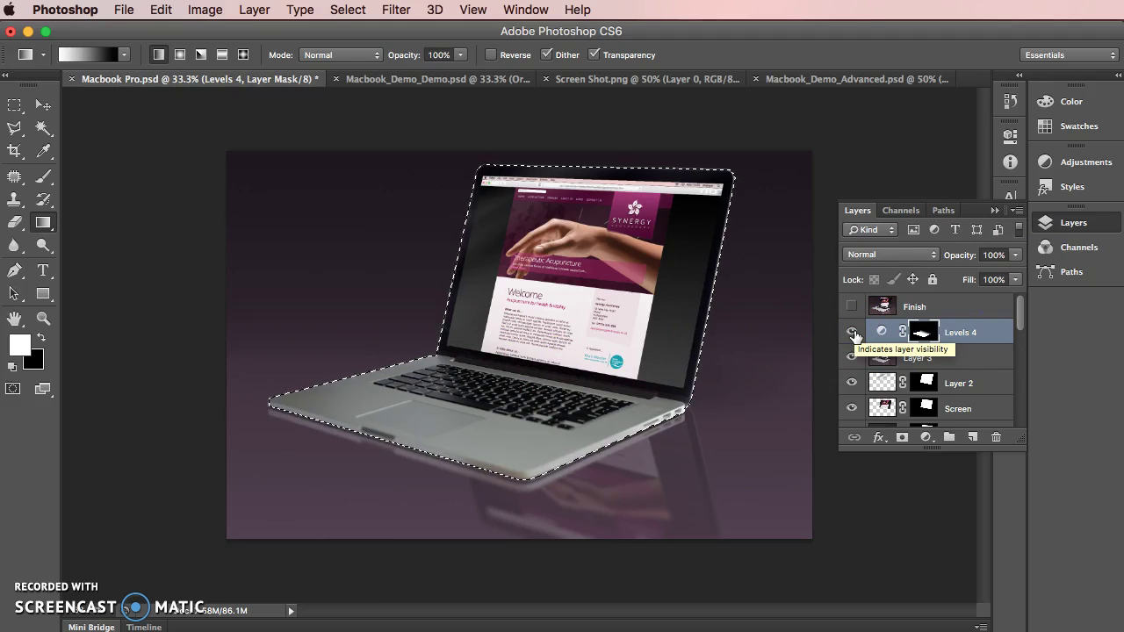
pyautogui.hotkey('ctrl', 'd')
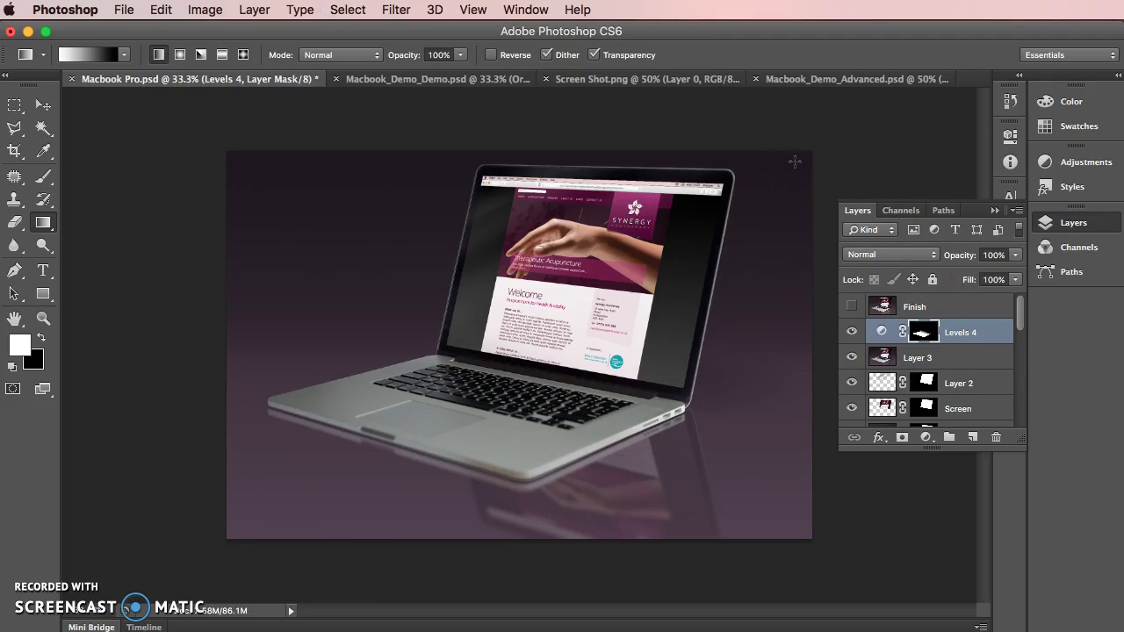
pyautogui.click(1015, 255)
pyautogui.click(986, 272)
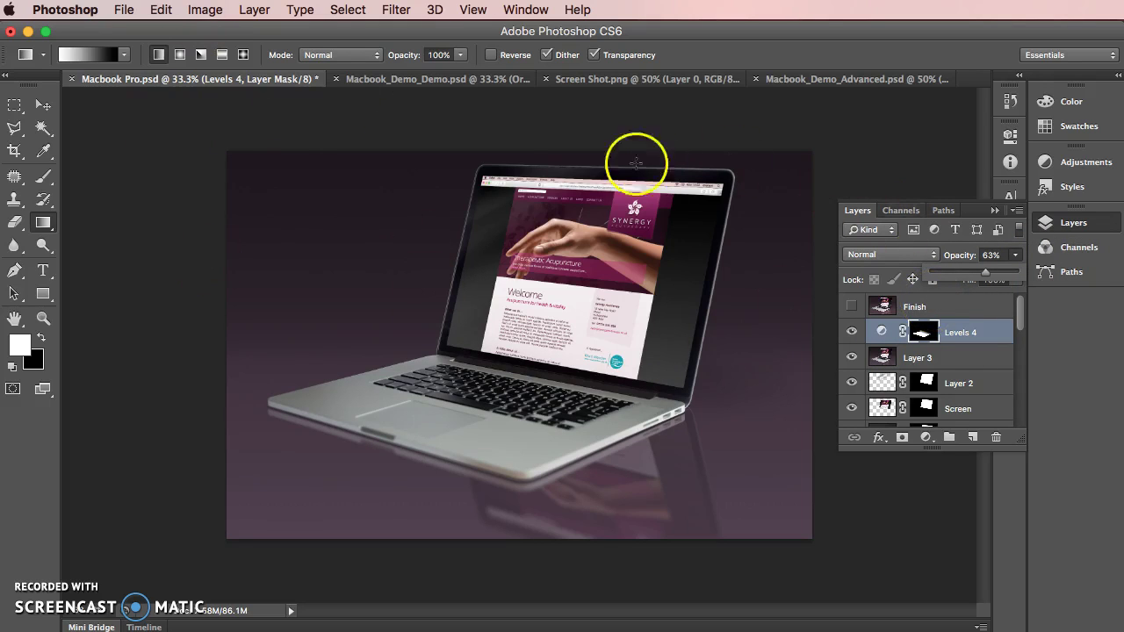
pyautogui.press('super+plus')
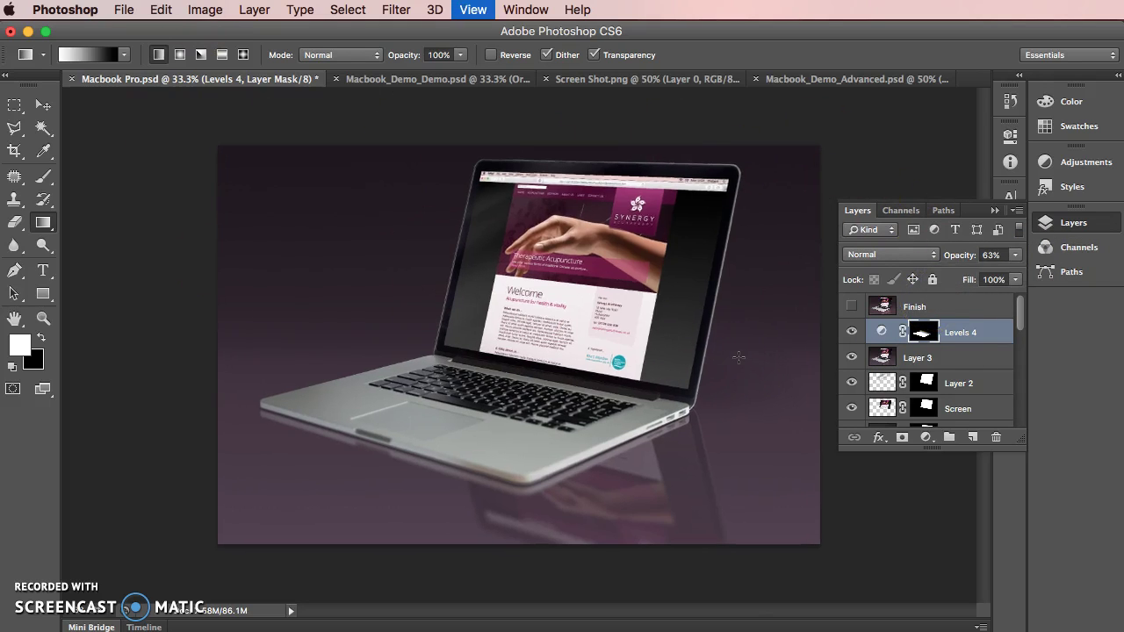
pyautogui.scroll(3, 708, 239)
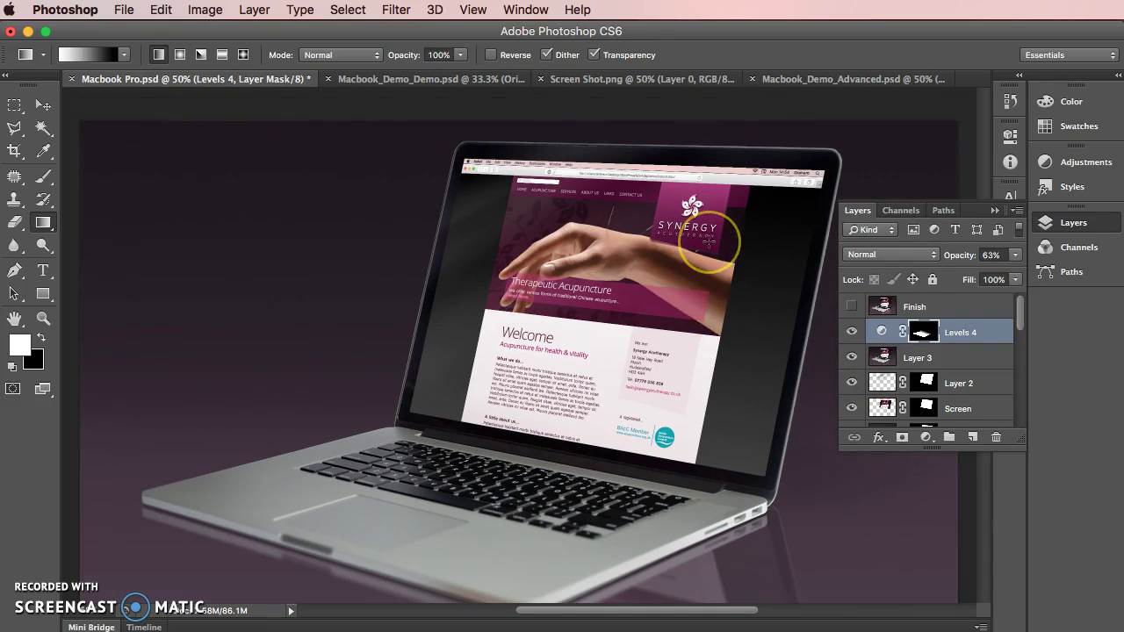